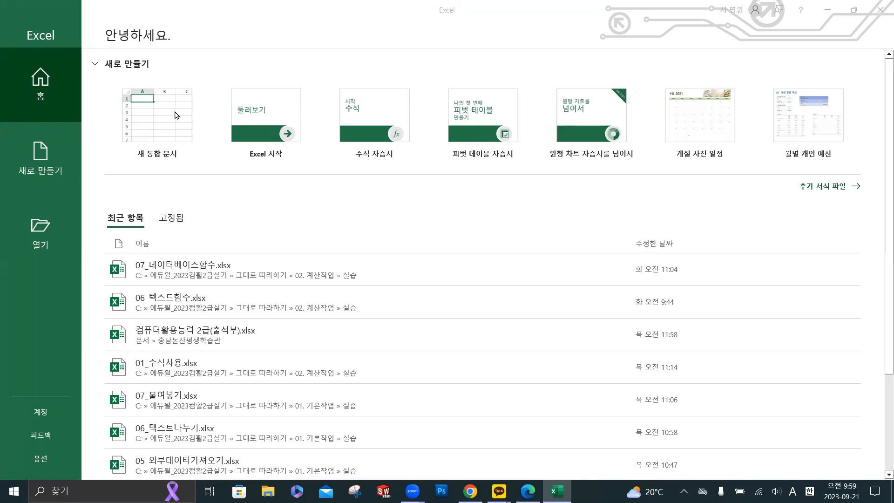
click(161, 118)
key(Right)
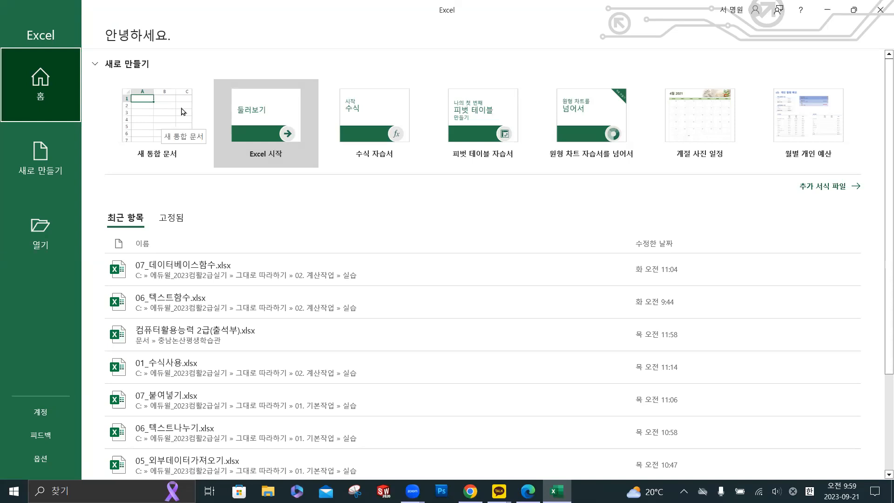
click(181, 112)
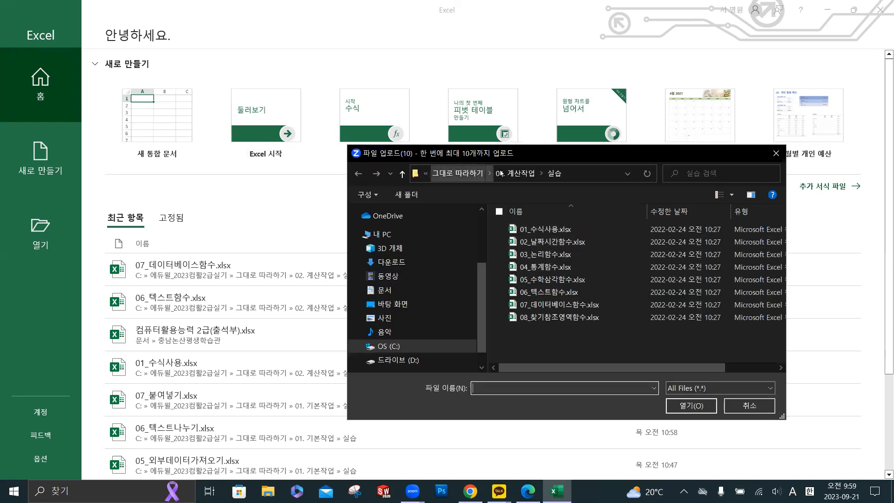
- Upload 01_정렬.xlsx, 02_부분합.xlsx and 03_피벗테이블.xlsx from the 실습 folder of 03. 분석작업 through the Zoom file upload window
click(456, 178)
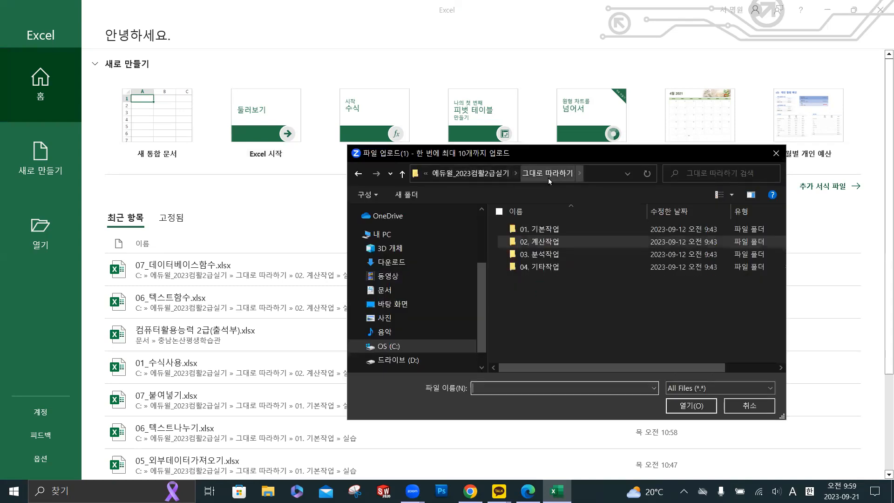
double_click(553, 255)
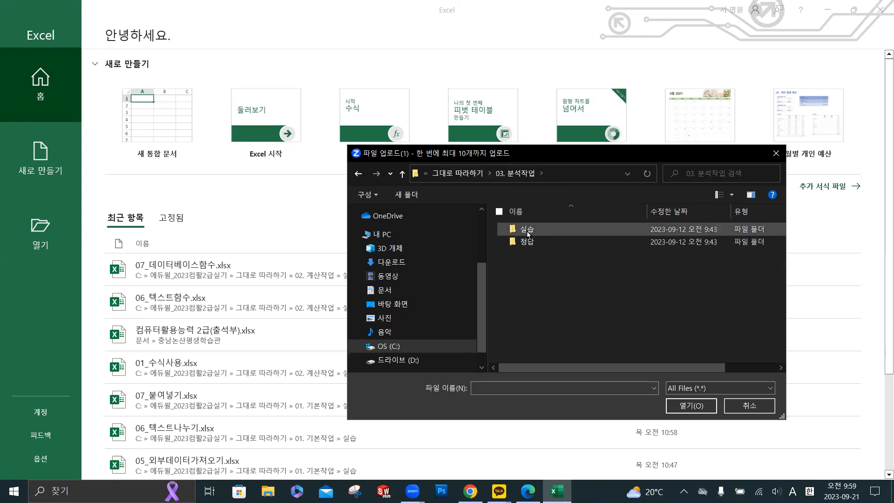
double_click(527, 230)
click(557, 233)
ctrl+click(556, 242)
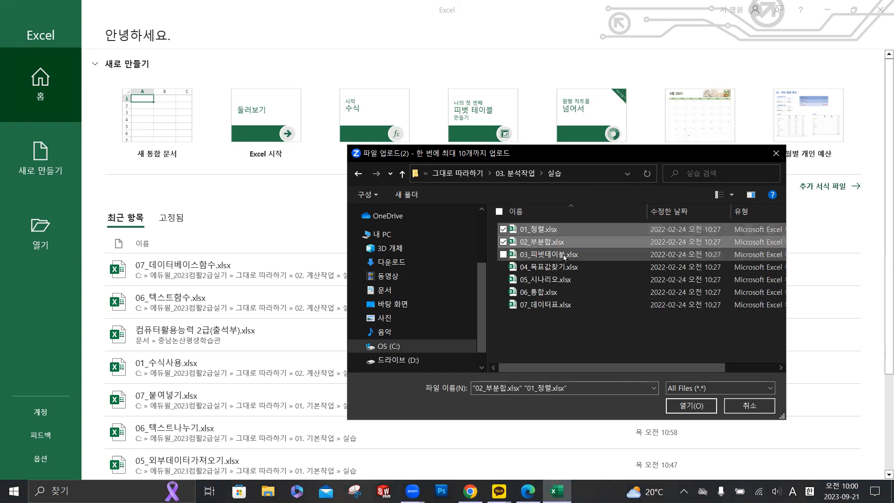
ctrl+click(564, 255)
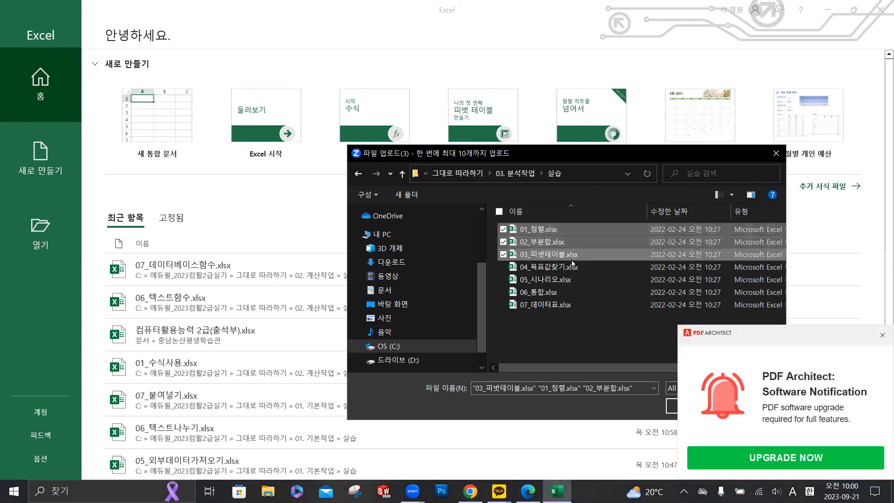
click(882, 334)
click(697, 406)
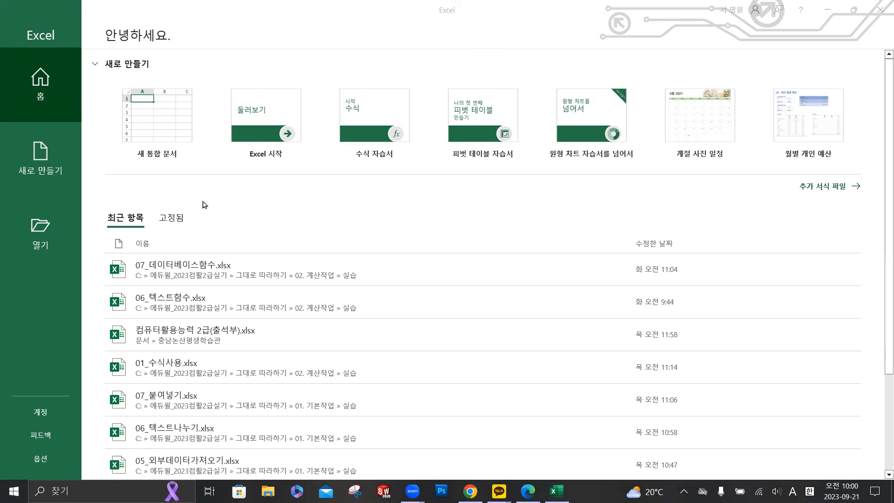
- Create a blank workbook and dismiss the Office licence notice above the sheet
click(150, 126)
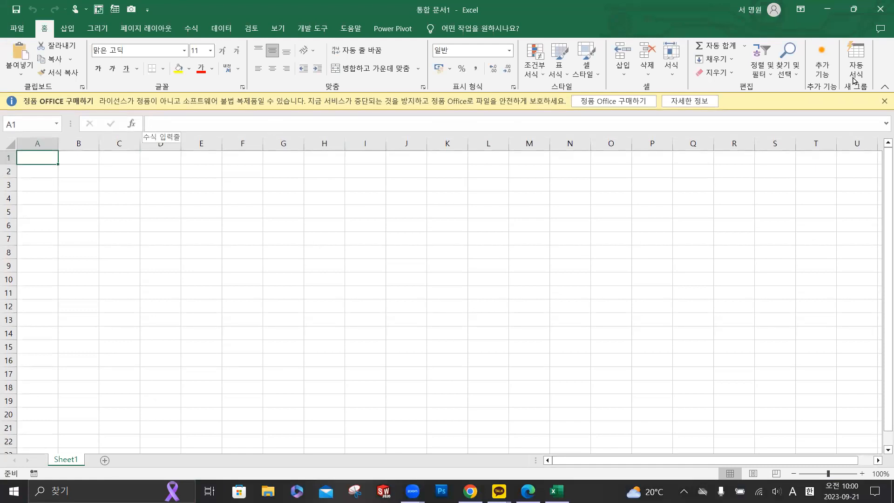
click(884, 101)
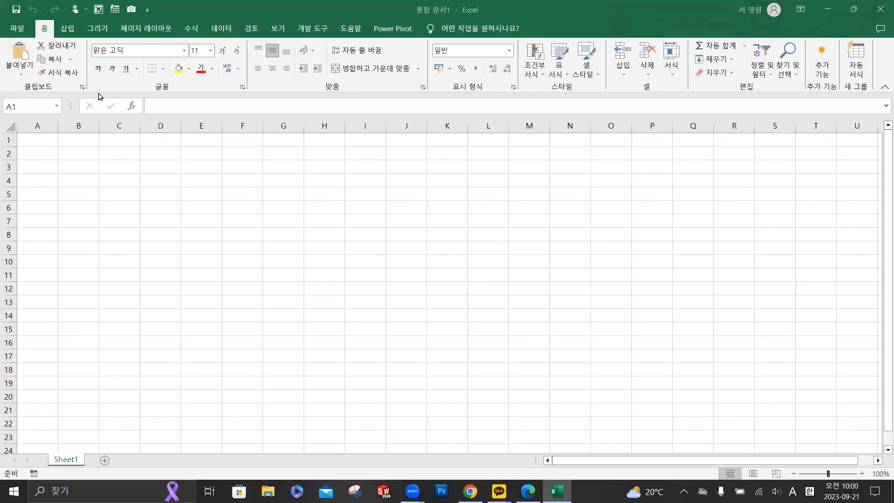
- Open 01_정렬.xlsx from C:, 에듀윌_2023컴활2급실기, 그대로 따라하기, 03. 분석작업, 실습
click(16, 31)
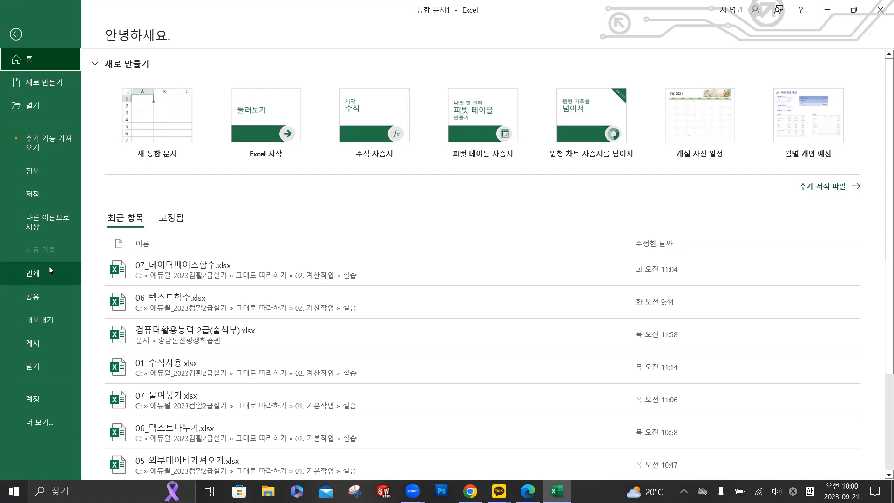
click(41, 107)
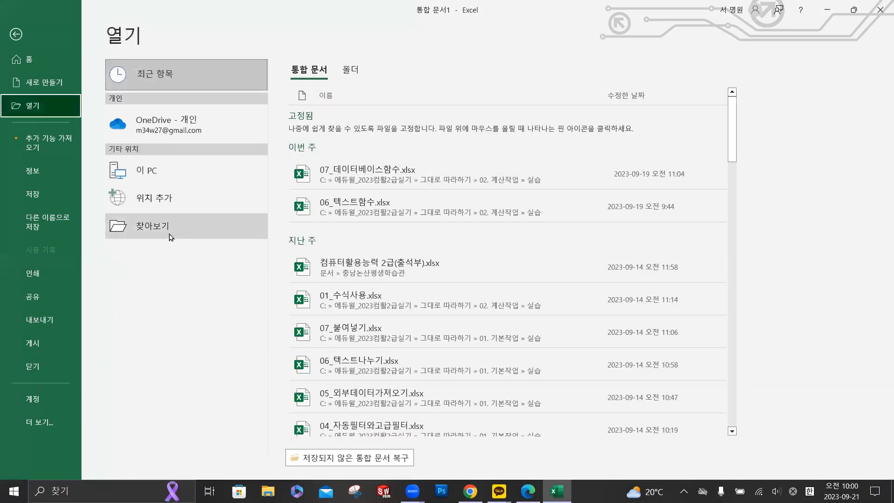
click(169, 230)
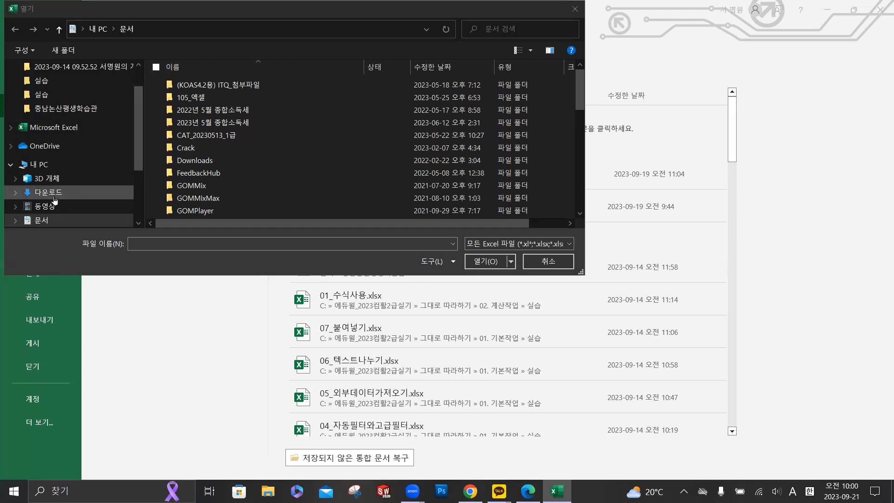
scroll(58, 218, down, 2)
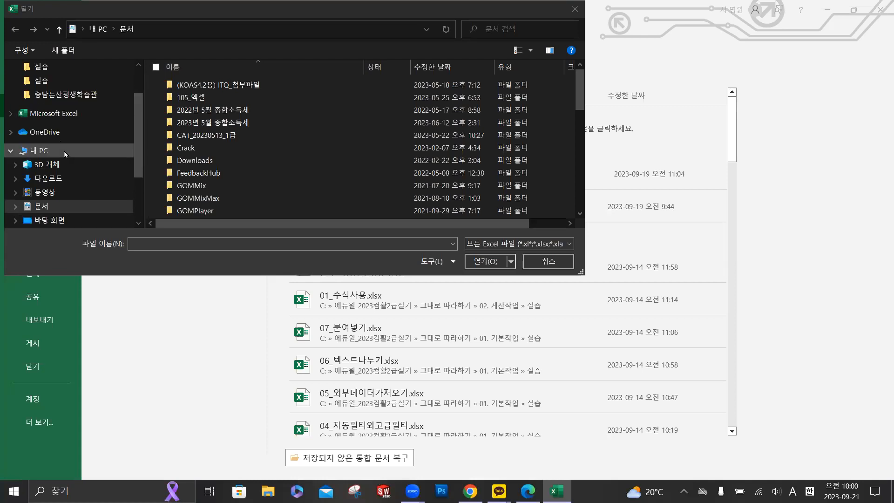
scroll(58, 186, down, 2)
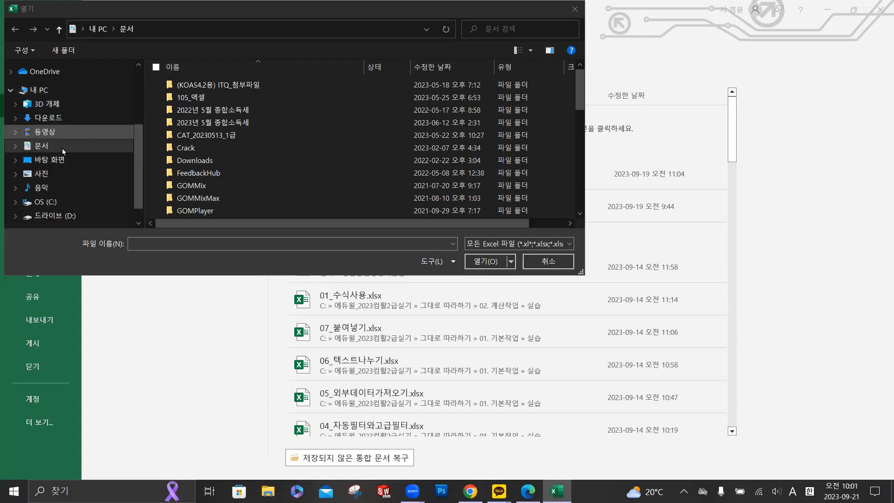
click(55, 204)
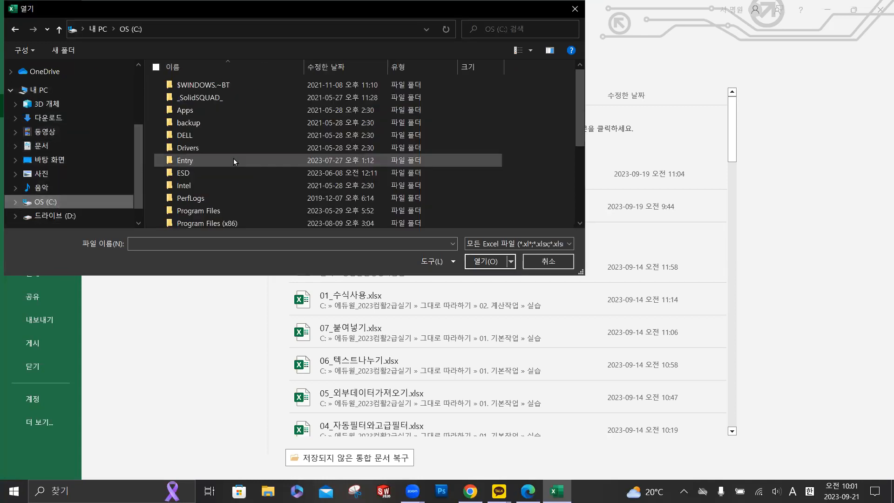
scroll(239, 166, down, 2)
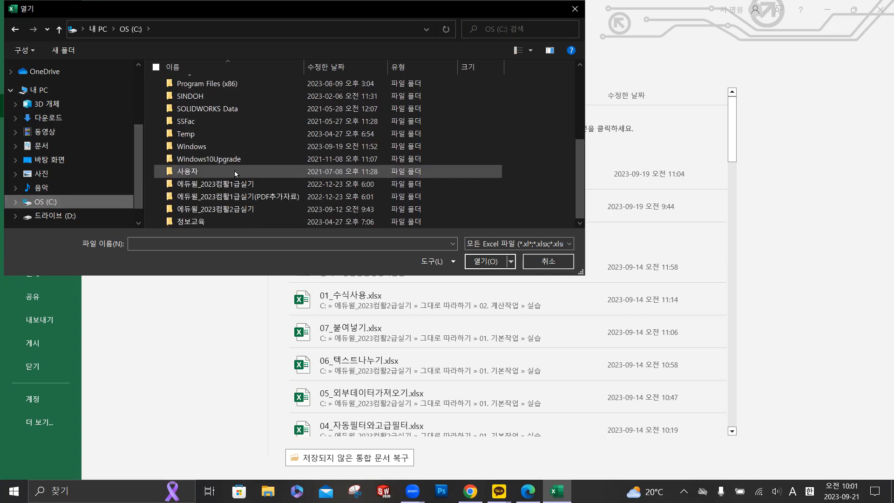
double_click(234, 207)
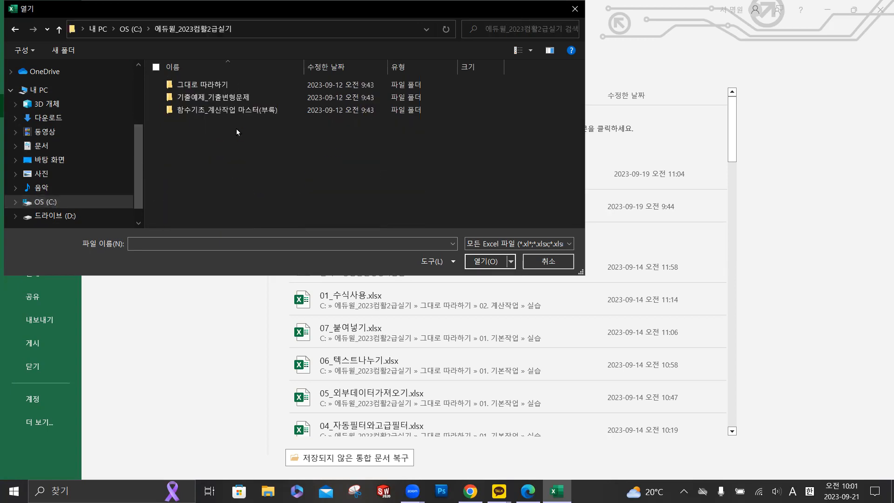
double_click(212, 86)
double_click(212, 110)
double_click(200, 86)
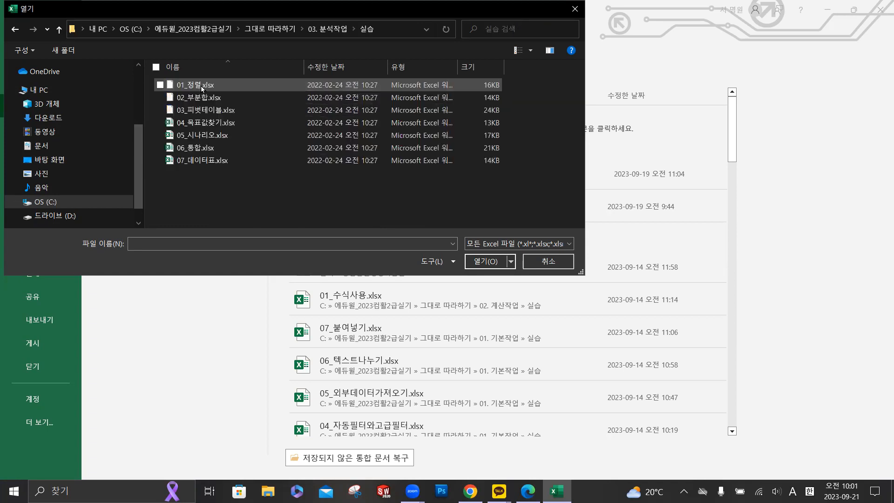
double_click(201, 86)
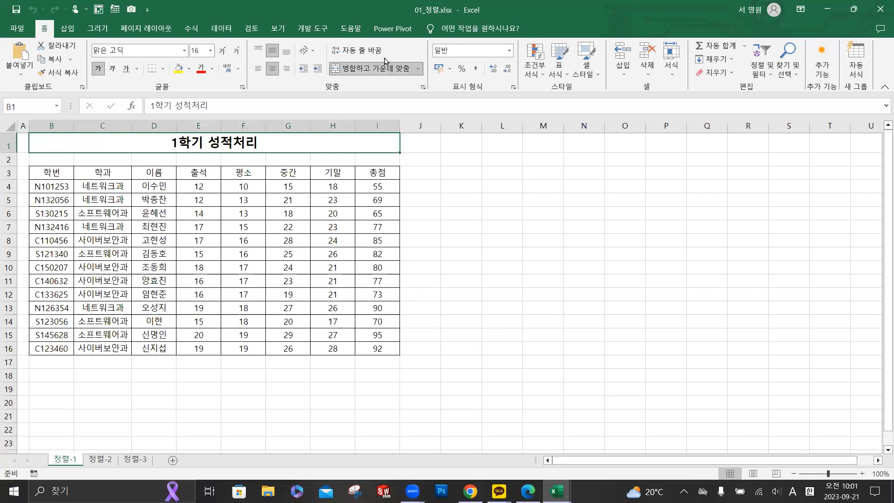
- Fill the header row B3:I3 of the grade table on sheet 정렬-1 with yellow
click(672, 270)
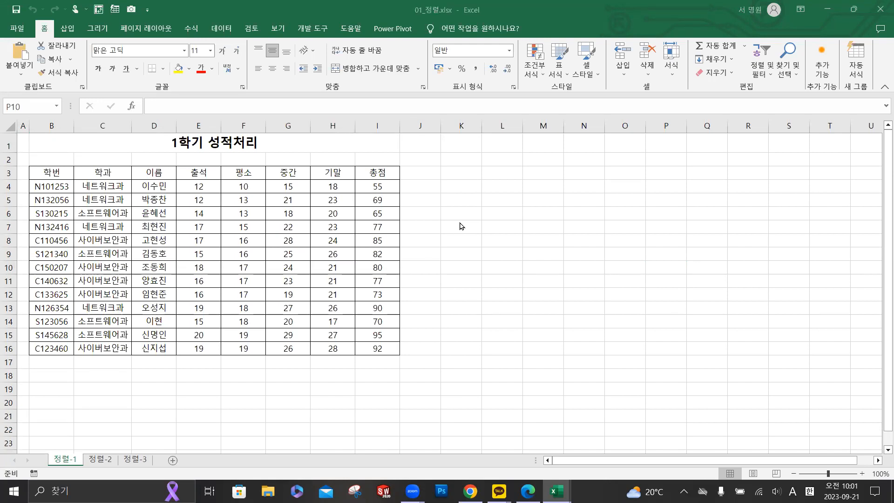
ctrl+scroll(223, 237, up, 1)
ctrl+scroll(224, 238, up, 1)
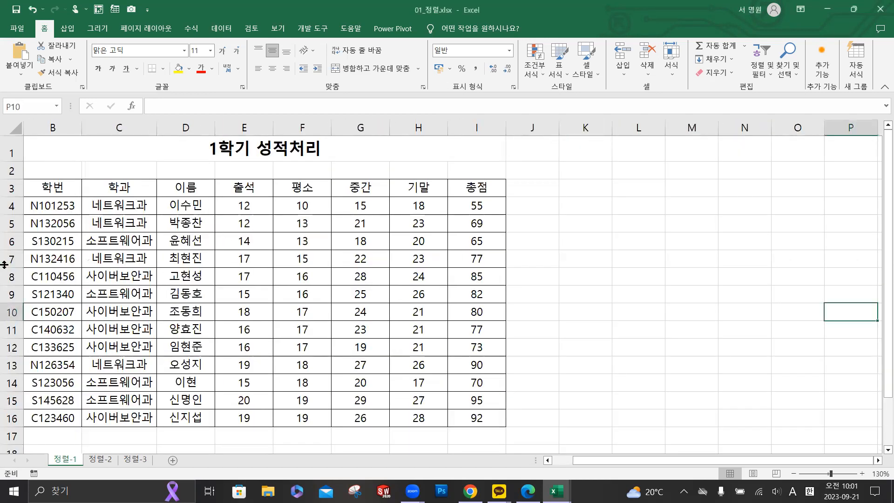
drag(182, 260, 19, 276)
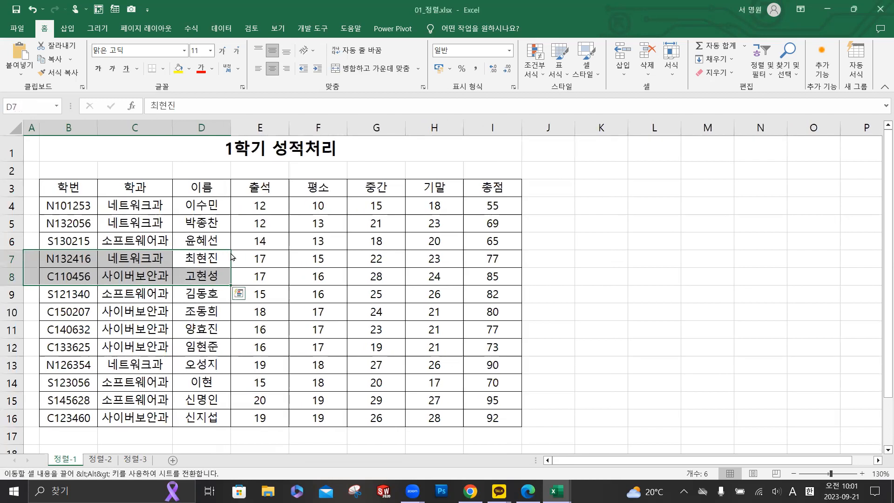
drag(70, 187, 475, 191)
click(178, 69)
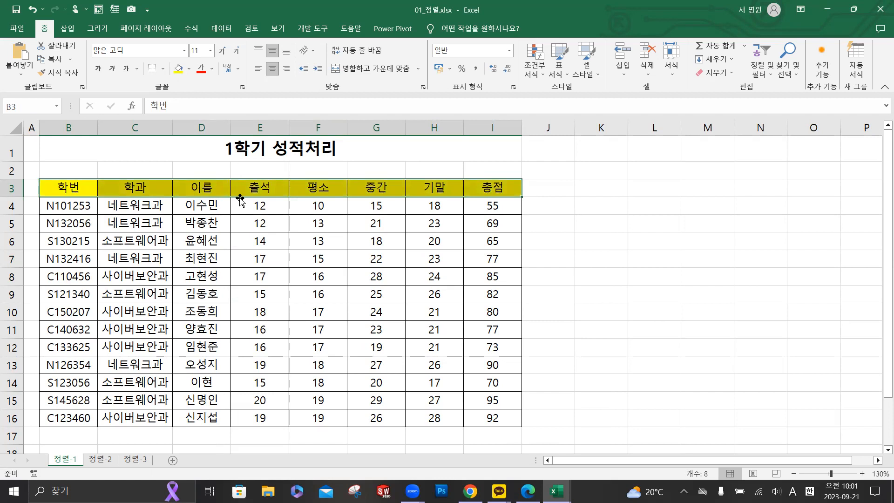
click(303, 314)
- Select the whole grade table B3:I16 and restore the 01_정렬.xlsx window to a floating size, extended down to the taskbar
drag(65, 189, 493, 417)
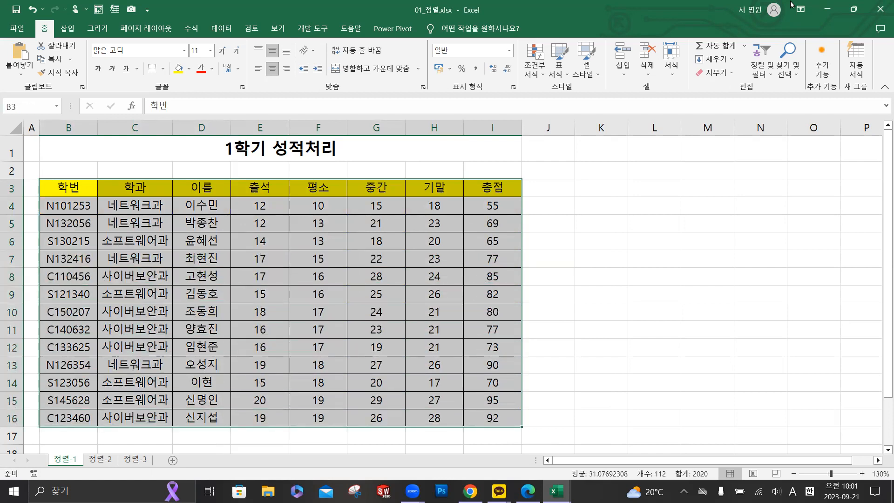
click(776, 17)
double_click(171, 5)
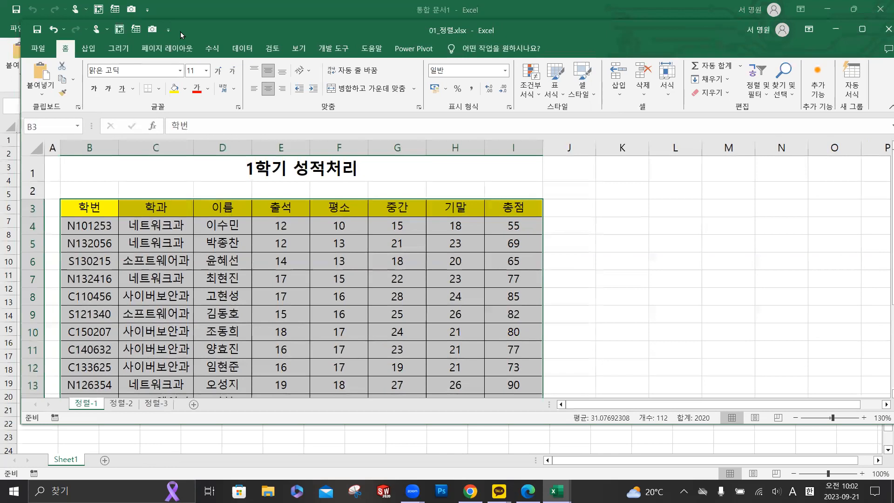
drag(180, 31, 156, 38)
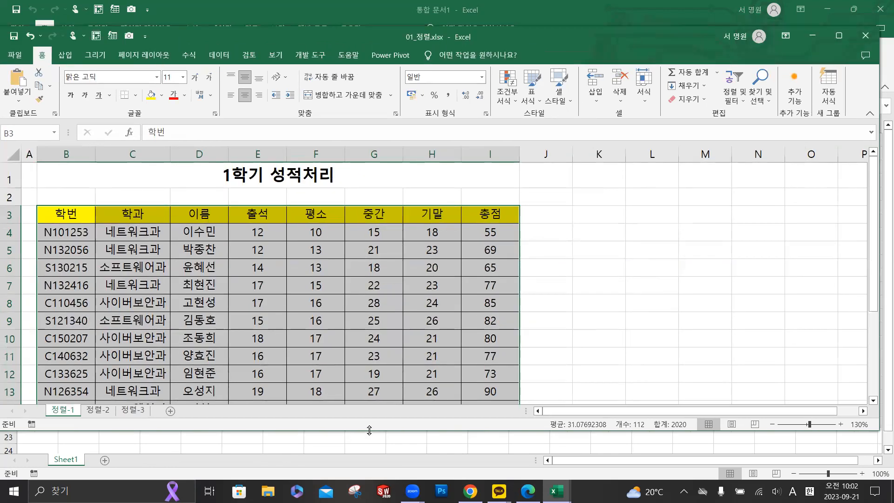
drag(369, 430, 369, 470)
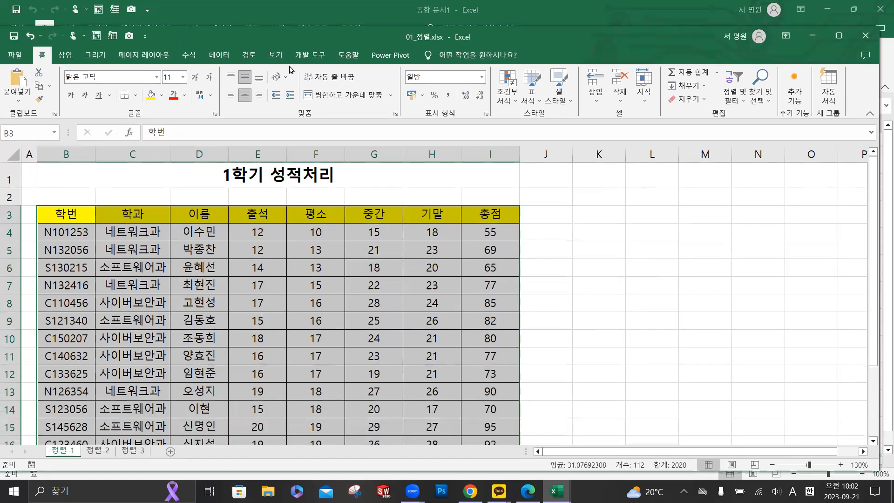
click(211, 59)
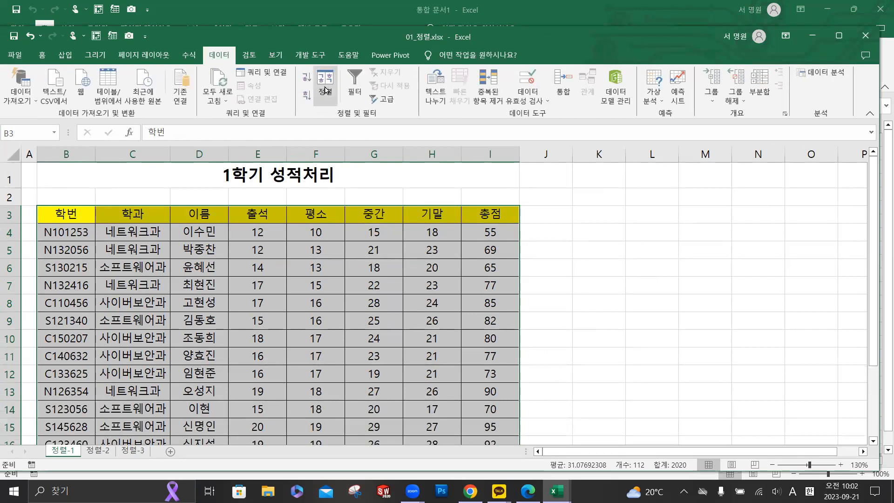
key(ctrl+q)
key(ctrl)
key(ctrl)
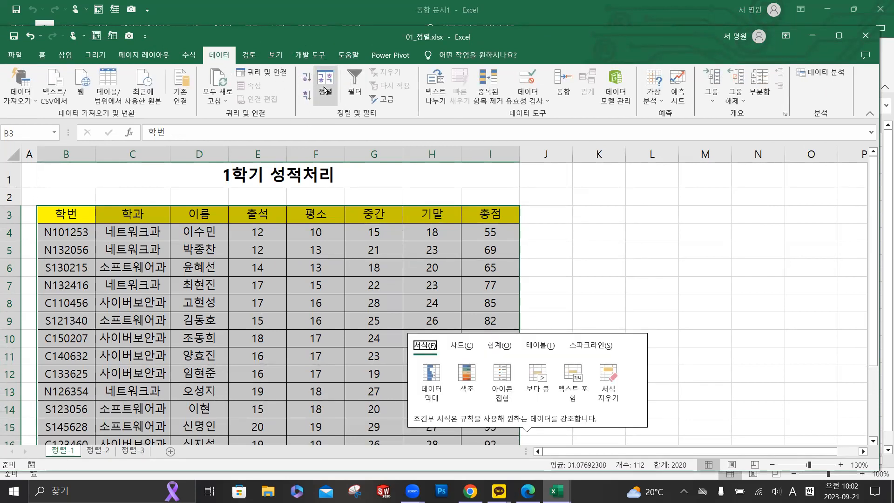
key(ctrl)
key(ctrl)
key(ctrl)
click(324, 87)
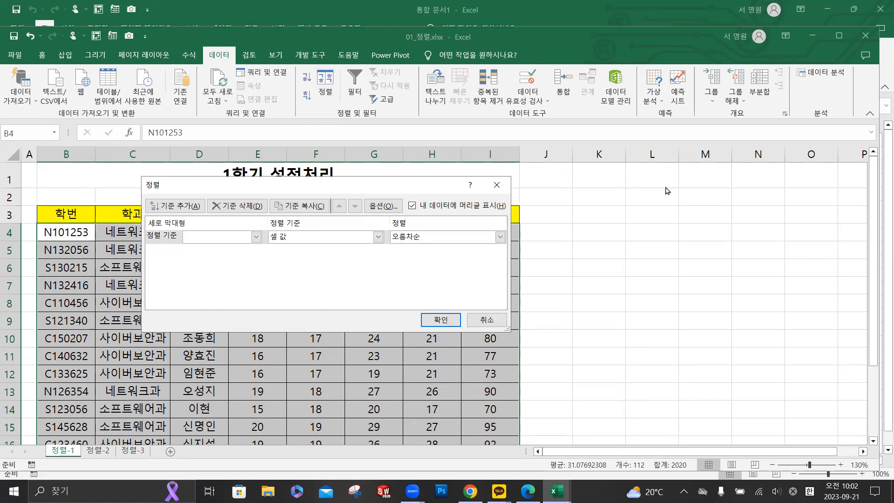
drag(352, 187, 665, 190)
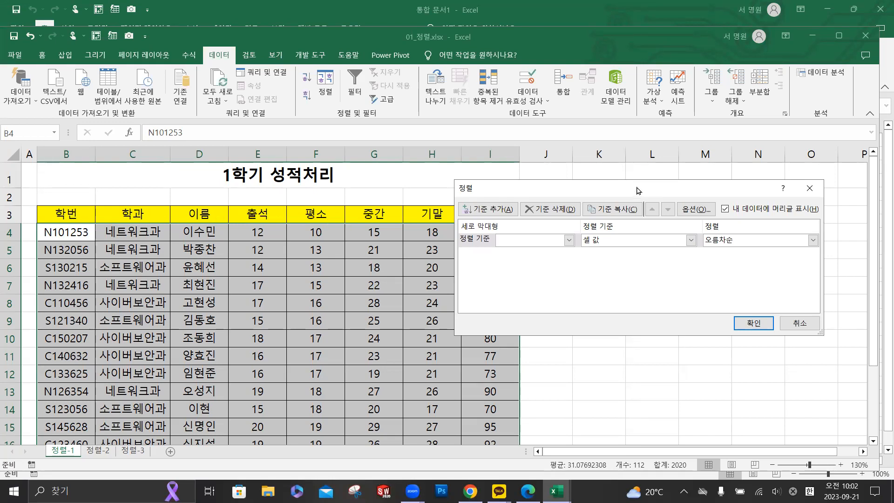
drag(637, 192, 618, 181)
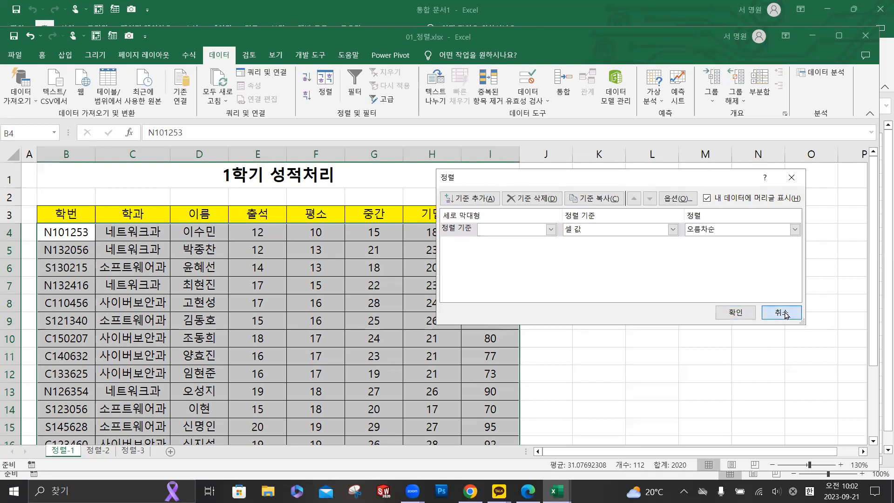
click(780, 312)
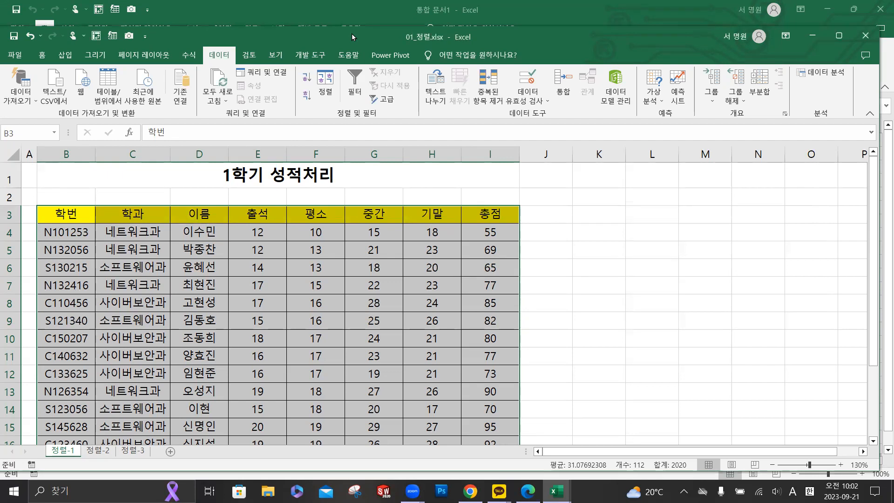
- Switch to the blank workbook 통합 문서1 behind the current window and close it
click(323, 21)
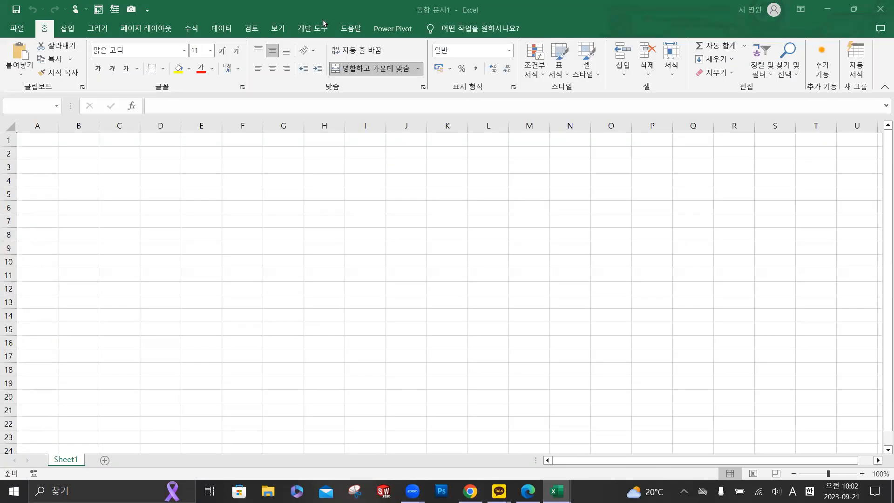
click(880, 9)
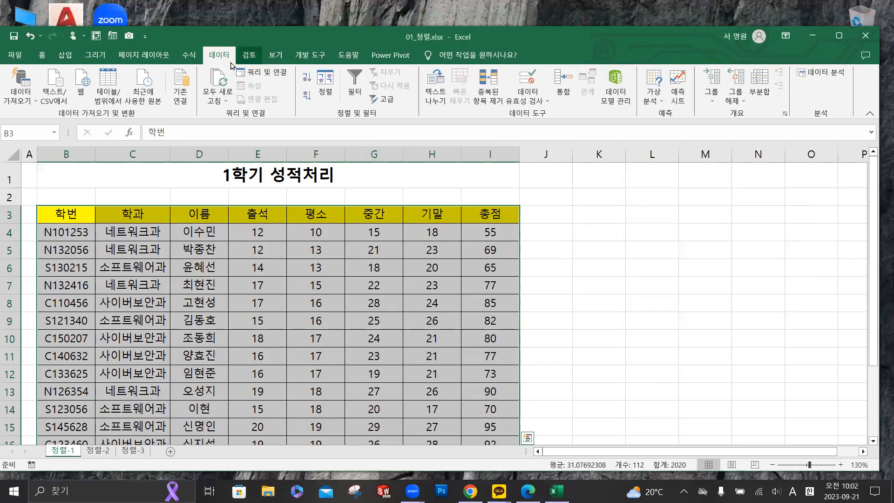
- Reselect the whole grade table B3:I16 on sheet 정렬-1 and open the Sort settings for it
key(ctrl+q)
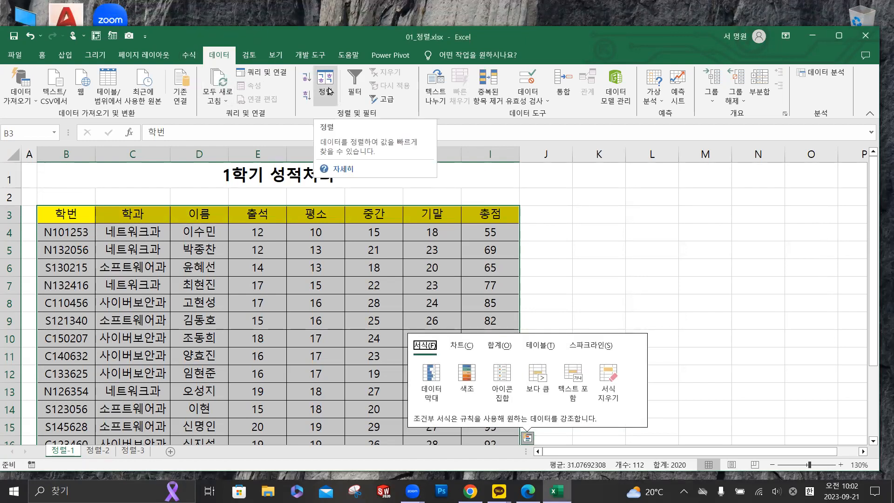
click(145, 269)
click(69, 214)
drag(69, 214, 483, 395)
scroll(400, 315, up, 1)
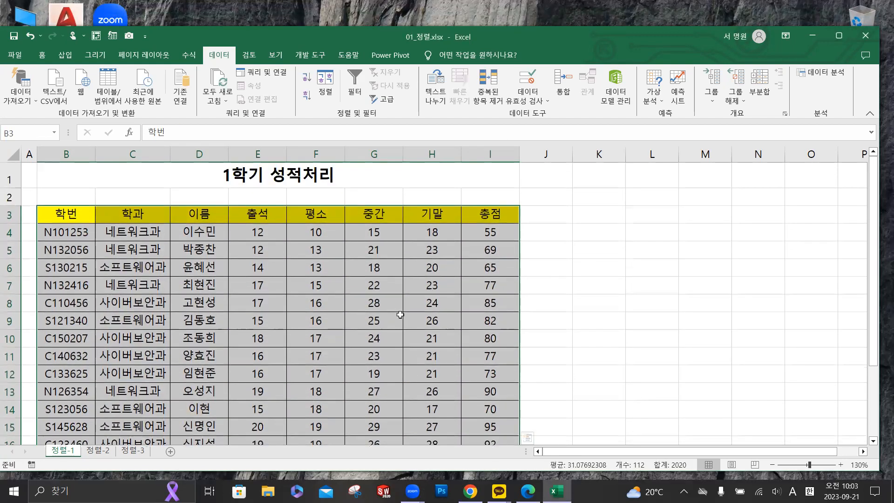
click(327, 88)
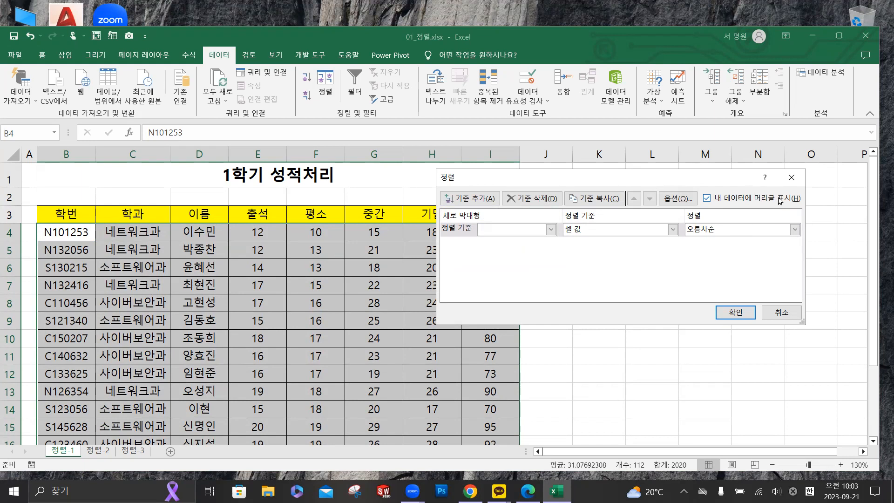
- Compare the available sort columns with the header option 내 데이터에 머리글 표시 off and on, leaving the option on
click(707, 198)
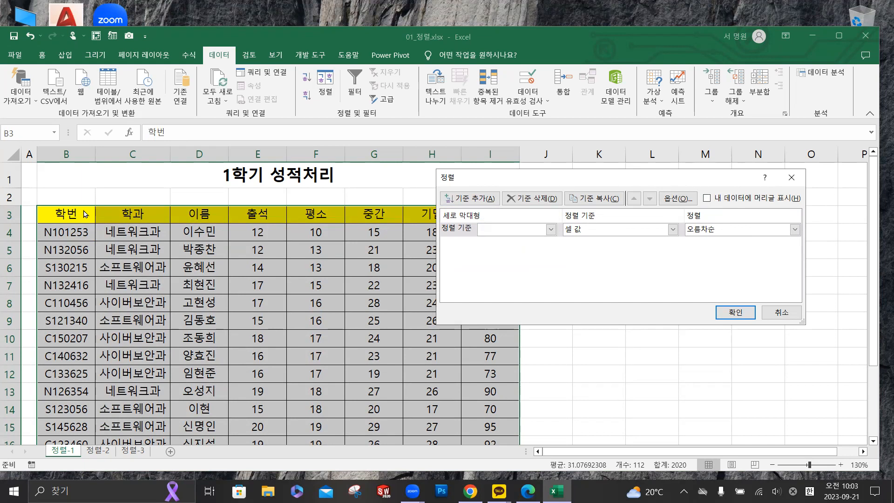
click(707, 199)
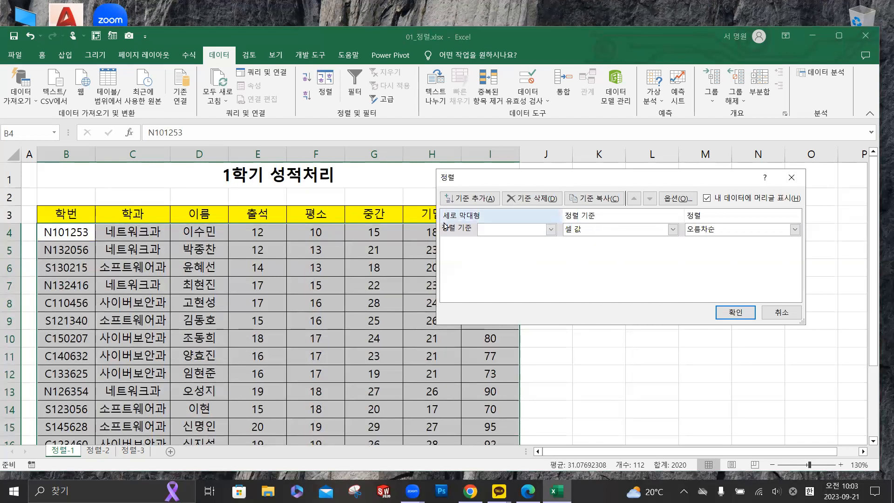
click(550, 230)
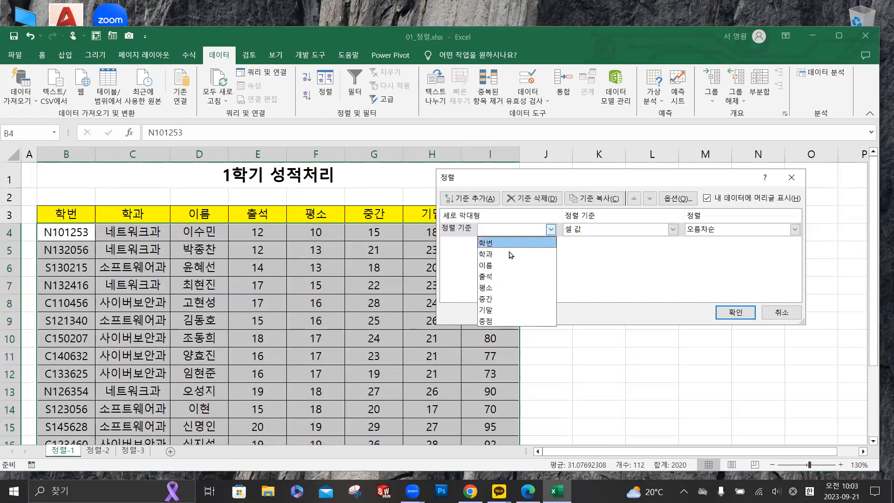
click(552, 229)
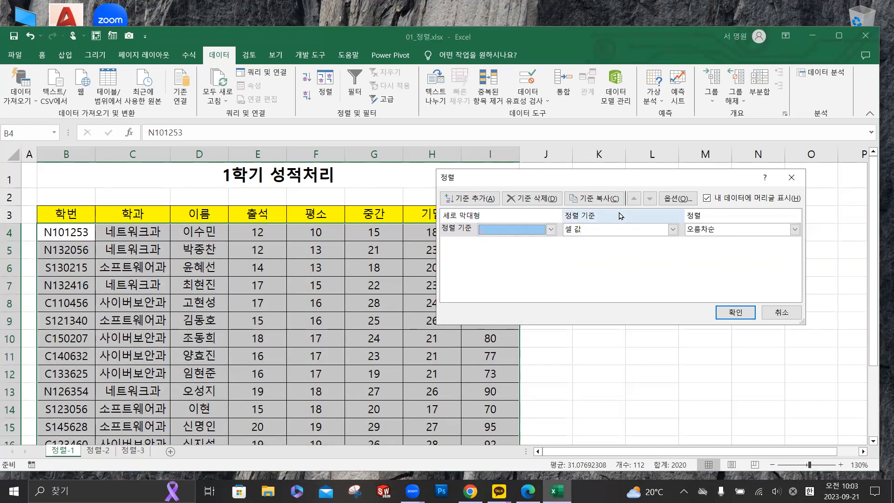
click(707, 199)
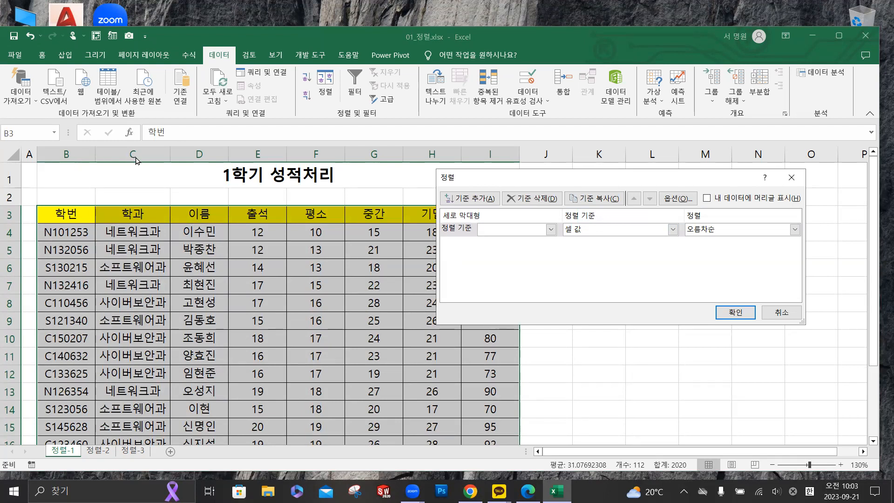
click(550, 229)
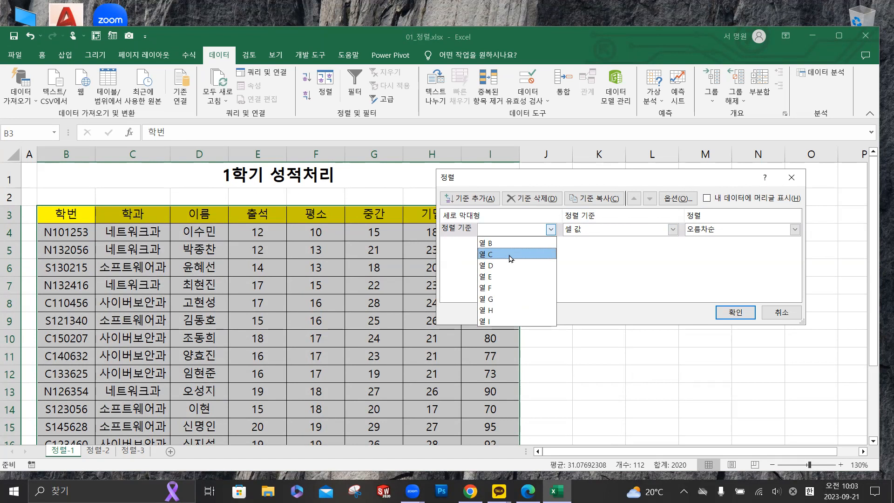
click(707, 199)
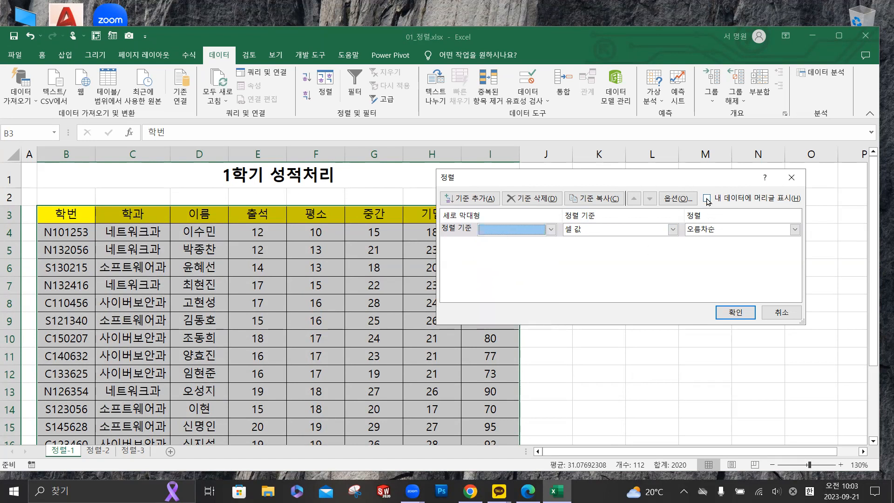
click(706, 199)
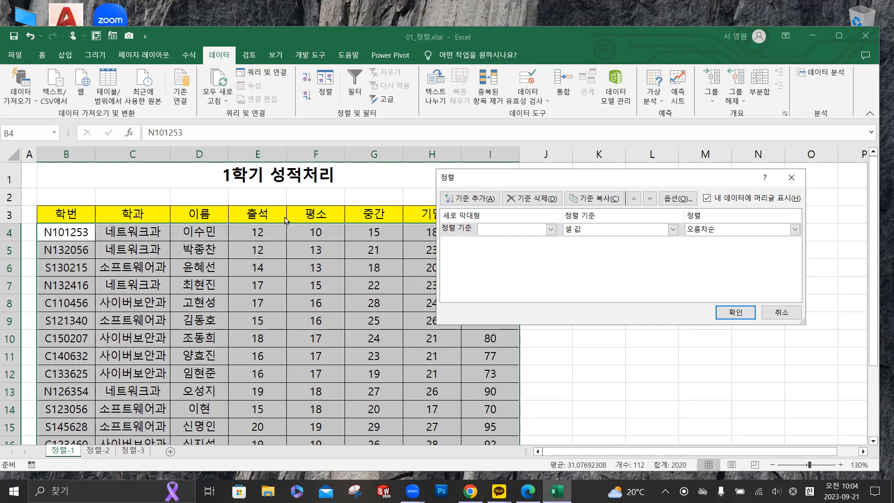
- Sort the grade table by 학과 on cell values in ascending order (오름차순)
click(550, 229)
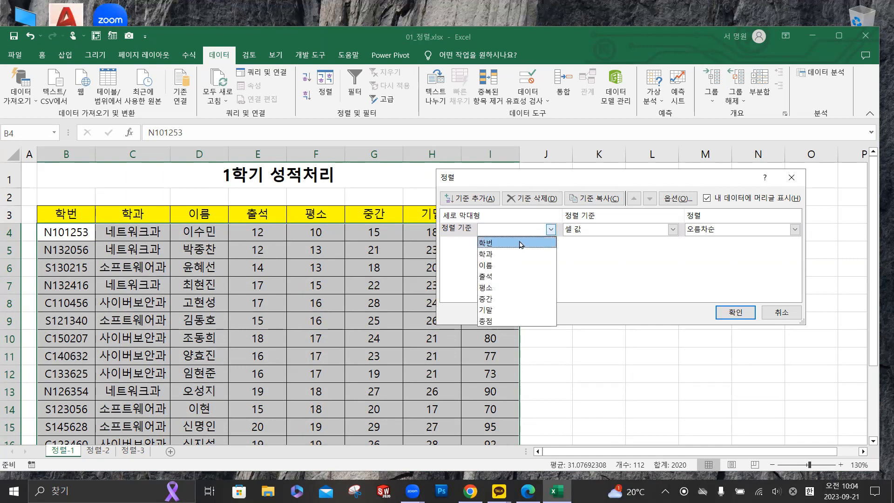
click(514, 254)
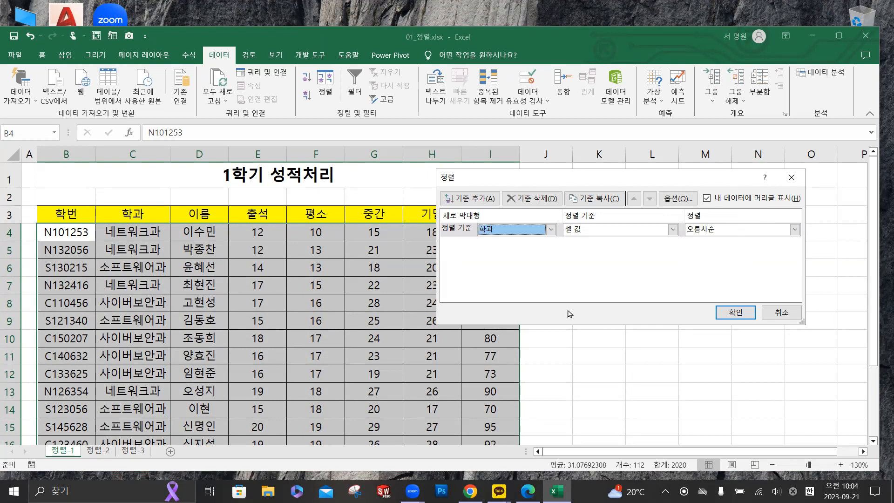
click(731, 313)
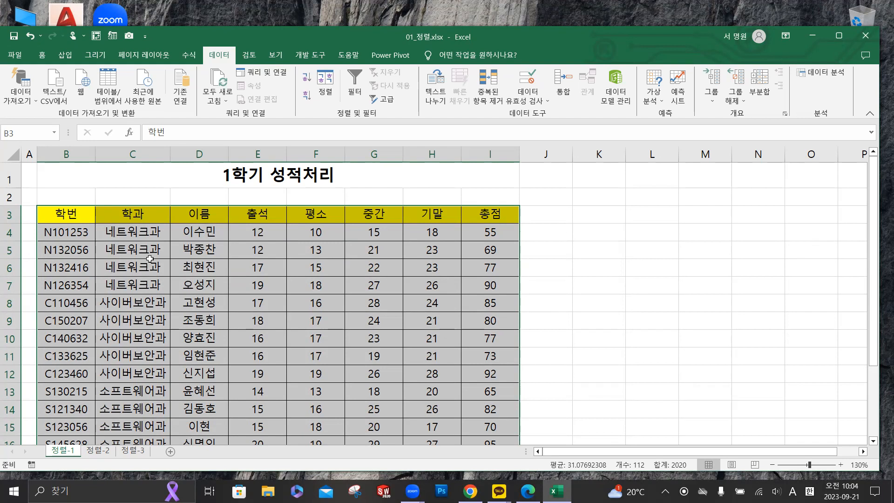
- Add 총점 in descending order (내림차순) as the second sort criterion after 학과, apply it, and select the 네트워크과 rows B4:I7
click(331, 90)
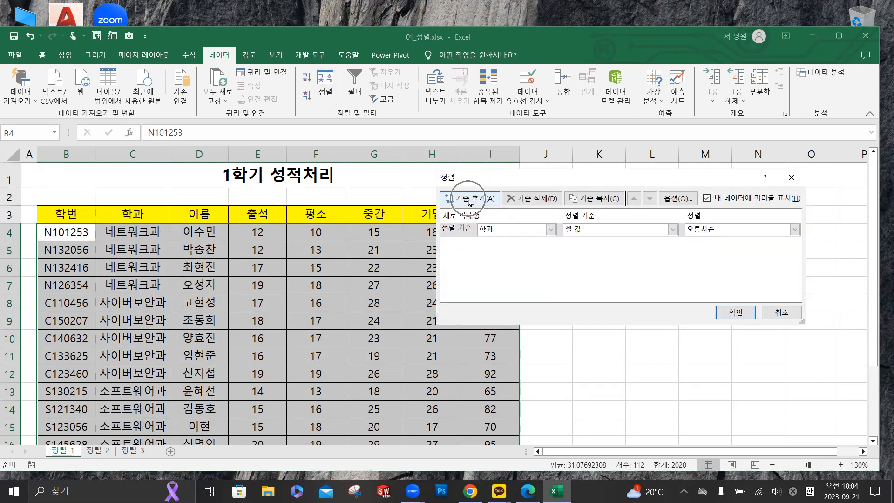
click(470, 200)
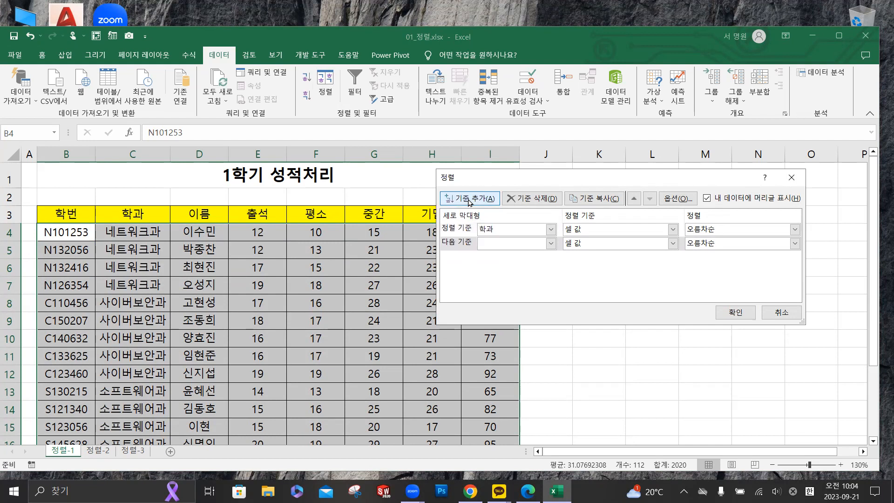
click(551, 243)
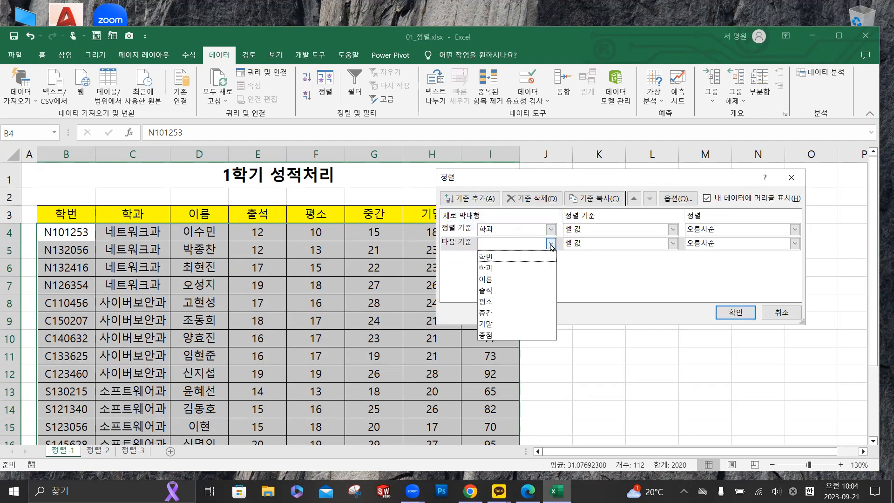
click(507, 338)
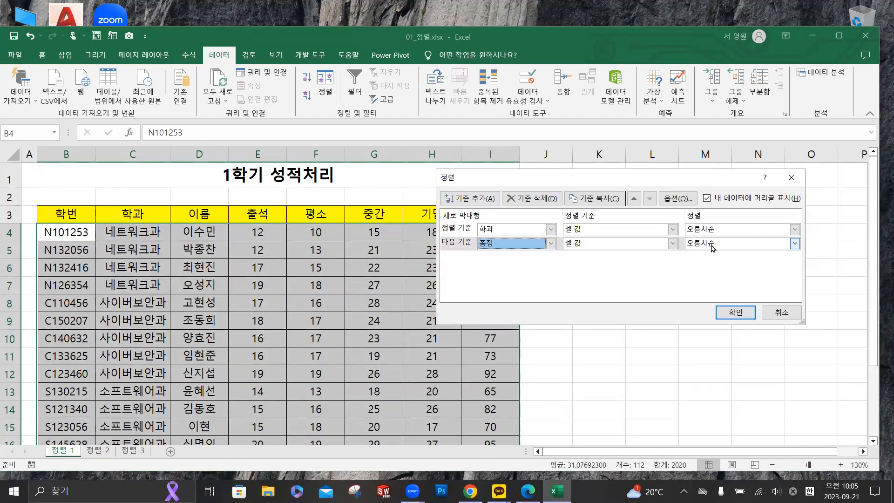
click(794, 243)
click(746, 266)
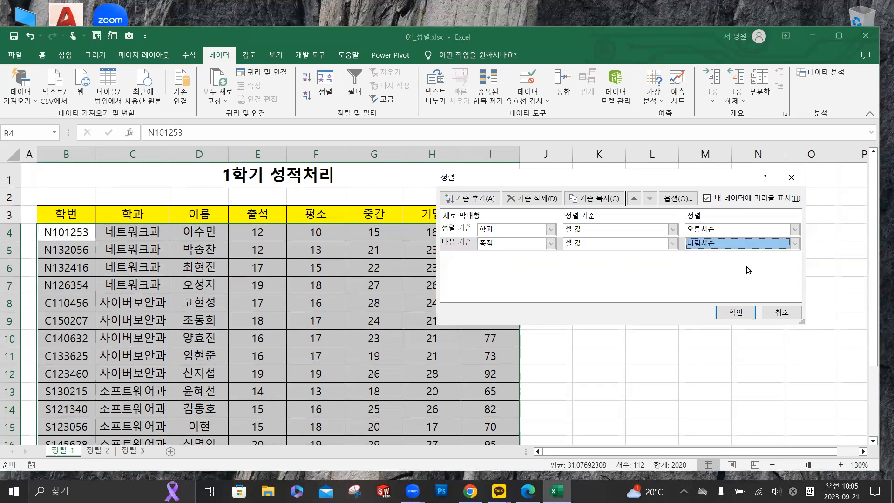
click(735, 313)
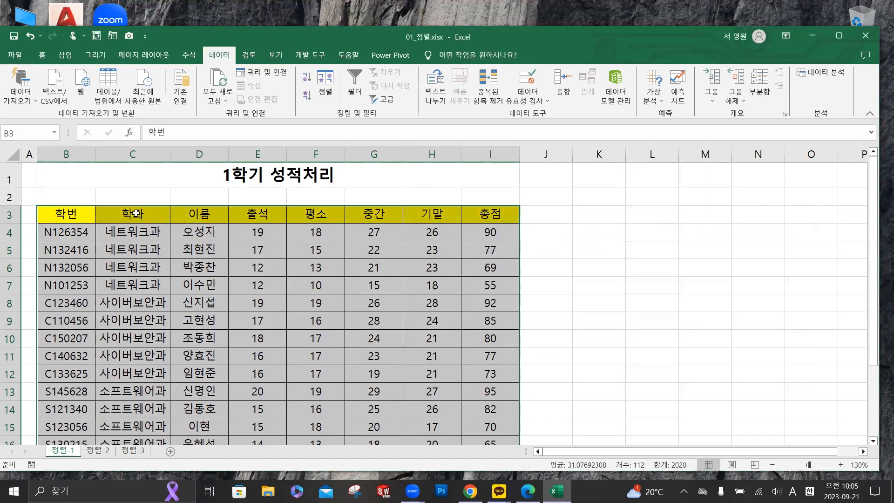
drag(72, 233, 470, 286)
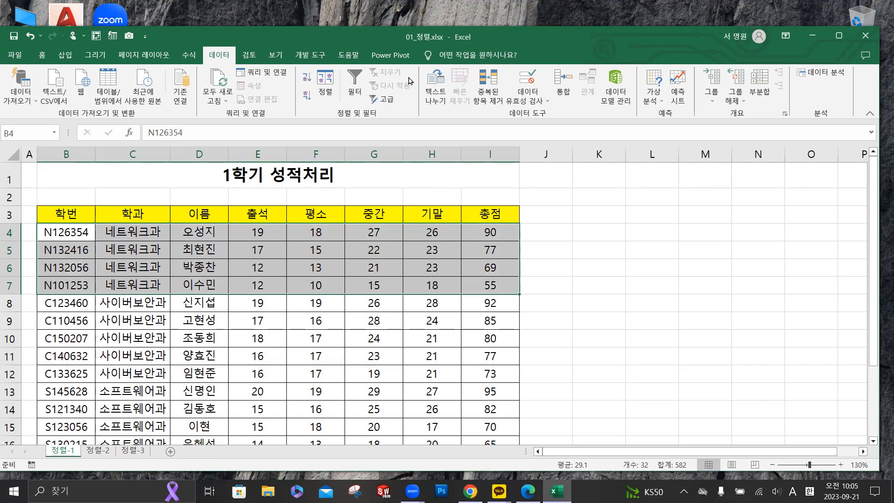
- Fill the header row B3:H3 of the product profit table on sheet 정렬-2 with yellow
click(98, 453)
key(ctrl)
key(ctrl)
key(ctrl)
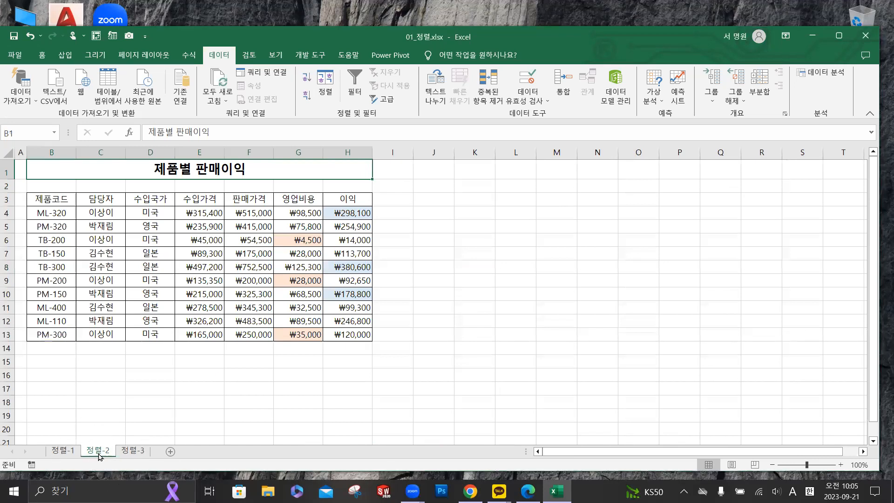
scroll(140, 320, up, 1)
scroll(140, 320, up, 1)
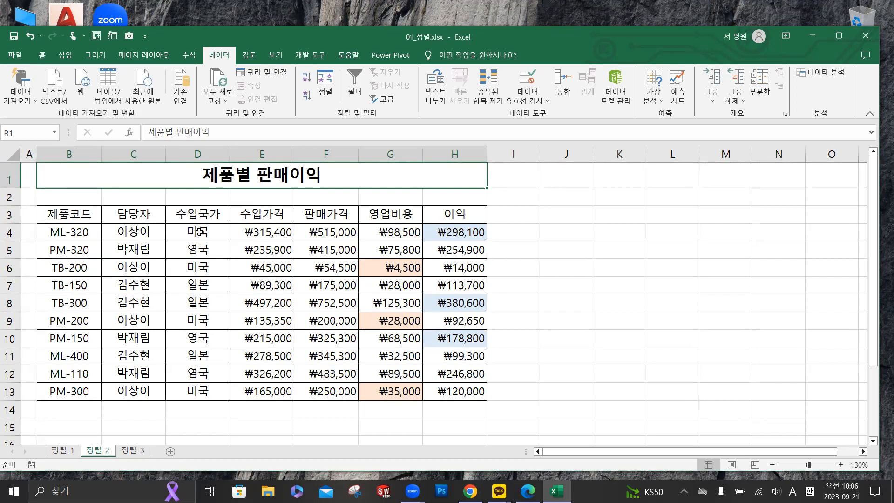
drag(88, 214, 494, 230)
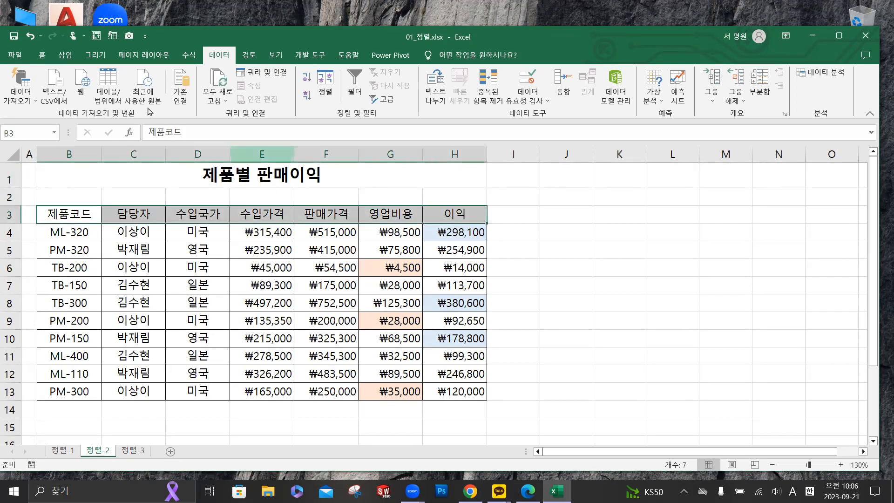
click(42, 55)
click(150, 95)
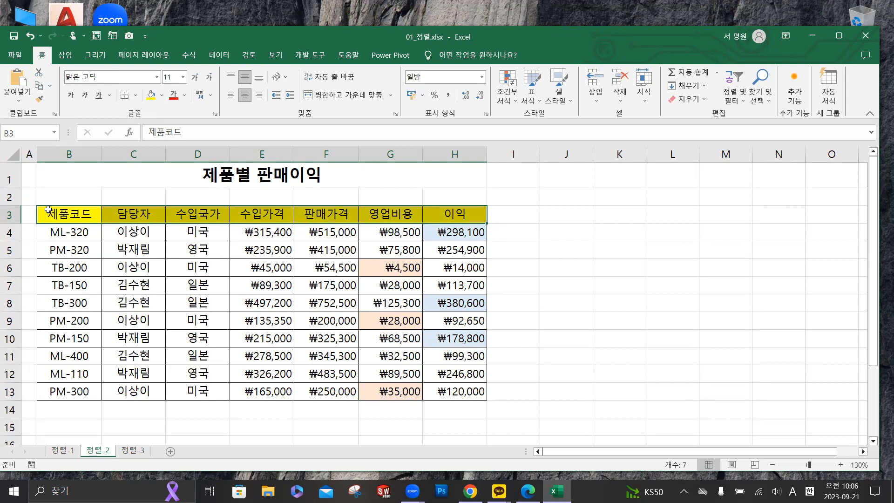
- Sort the product table B3:H13 by 수입국가 on cell values in ascending order (오름차순)
drag(61, 212, 457, 389)
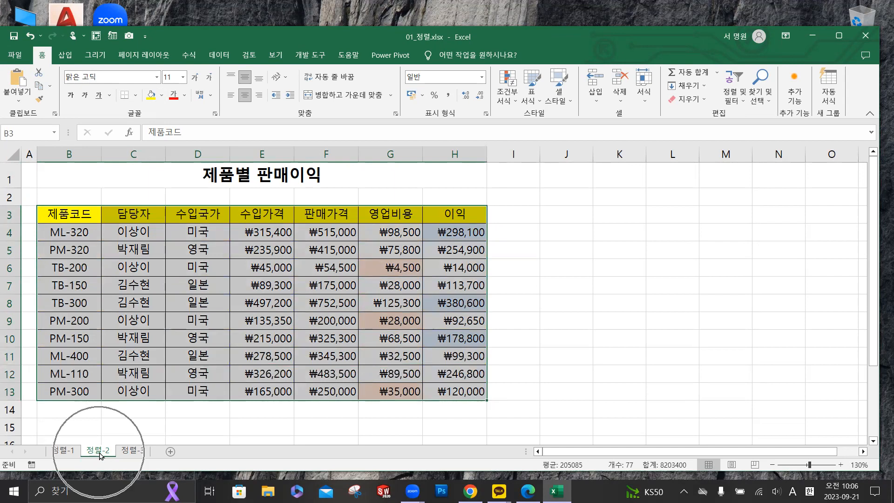
key(ctrl+q)
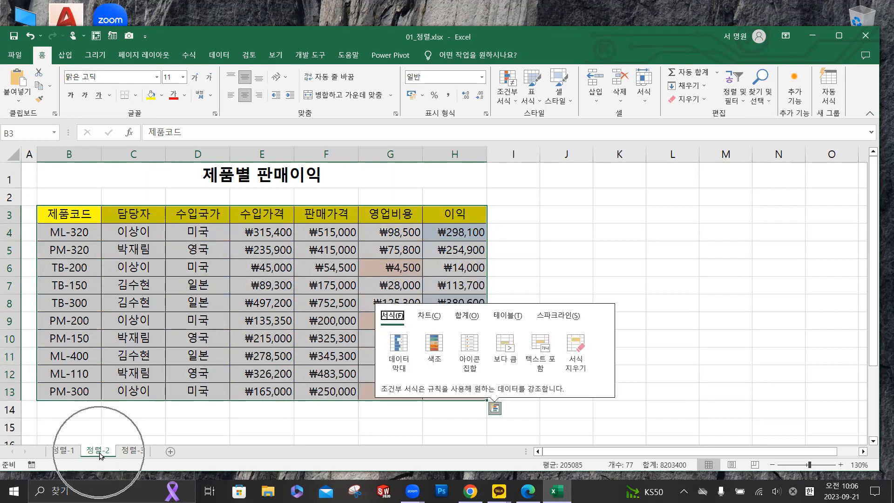
click(215, 60)
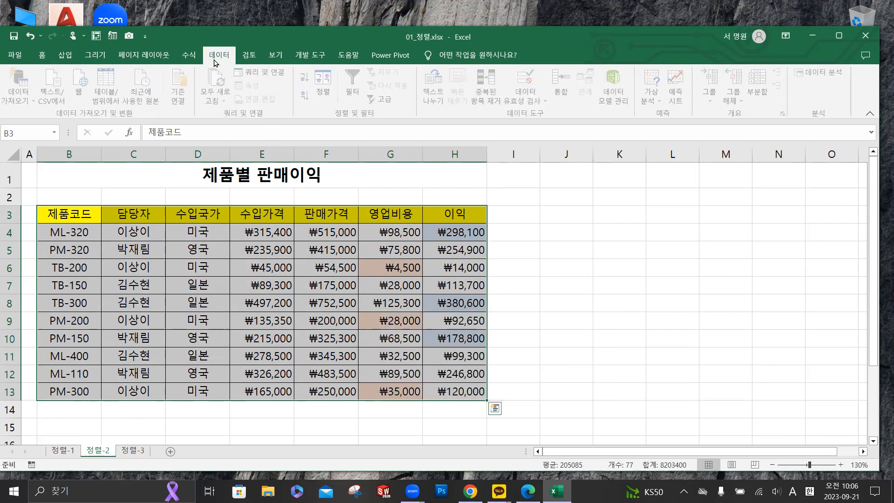
click(332, 90)
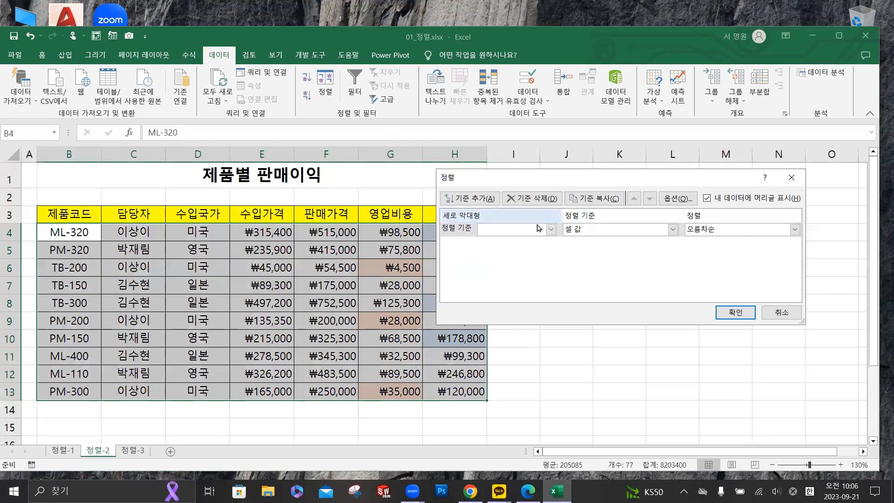
click(551, 230)
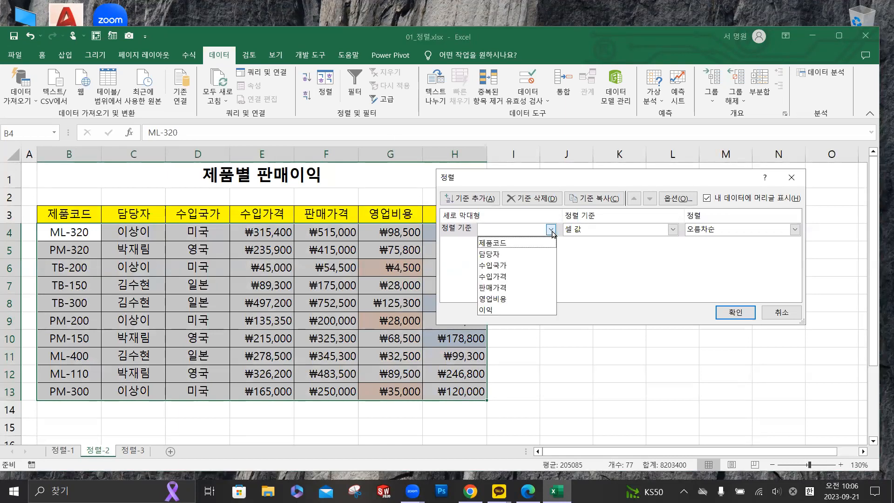
click(494, 265)
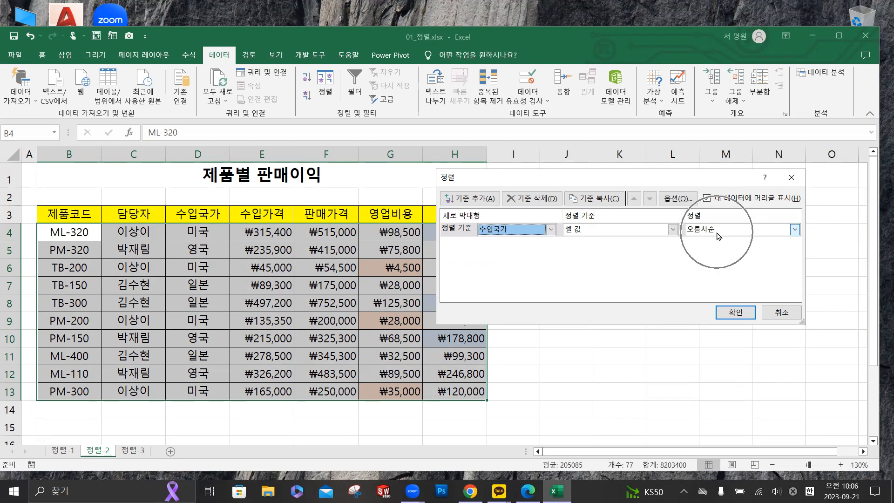
click(735, 313)
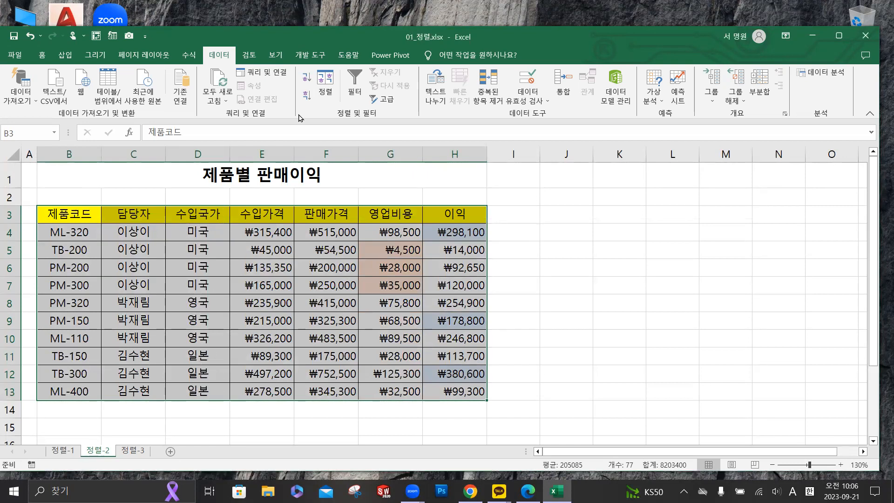
- Add 이익 as the second sort criterion after 수입국가 in the product table, sorting on cell color (셀 색)
click(329, 92)
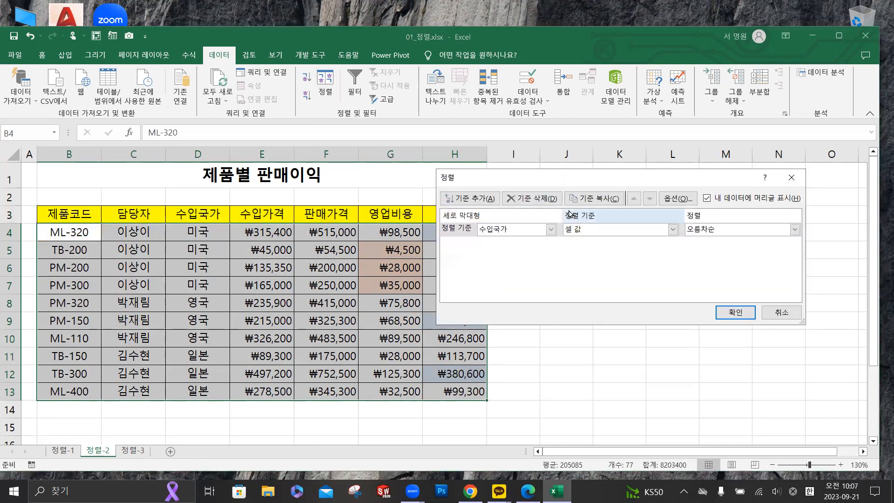
click(484, 201)
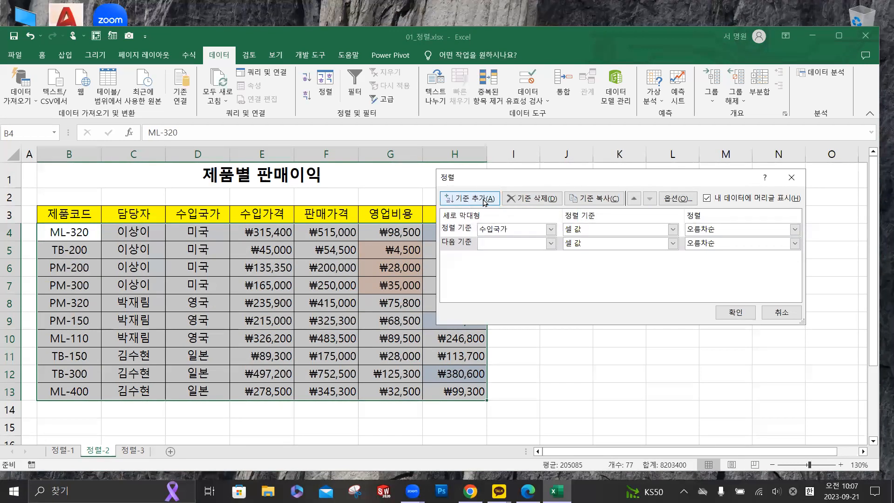
click(551, 243)
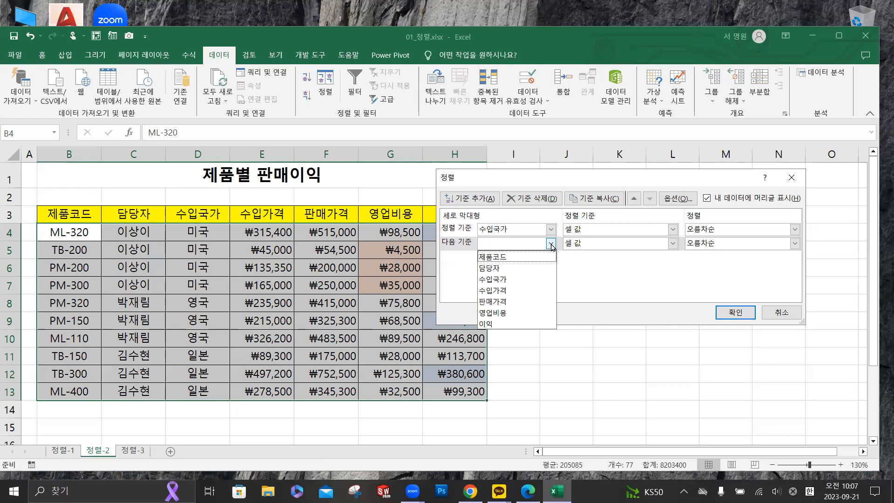
click(503, 323)
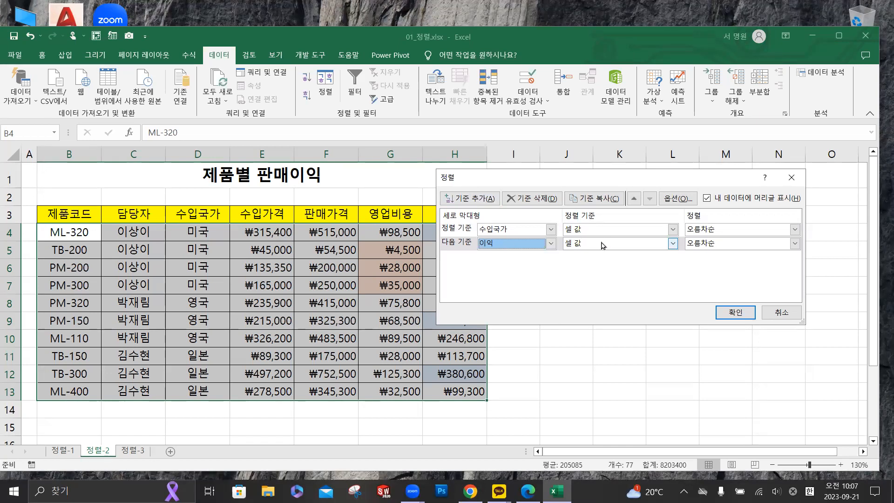
click(673, 243)
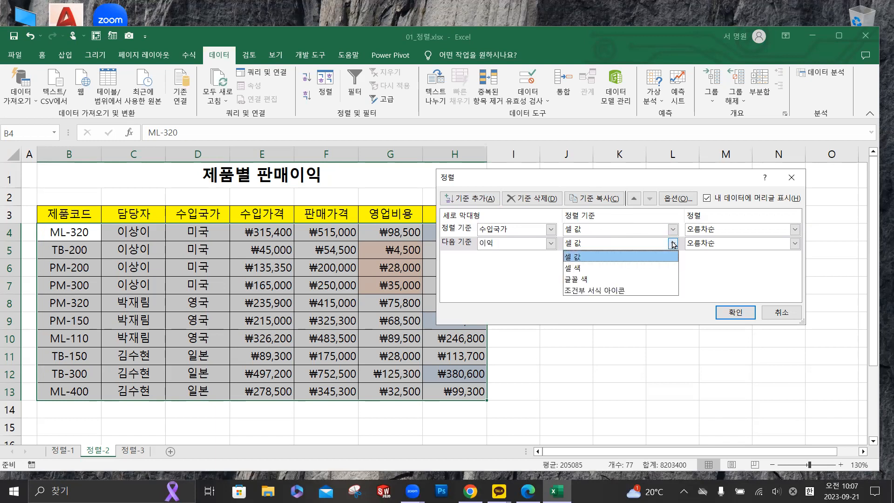
click(586, 268)
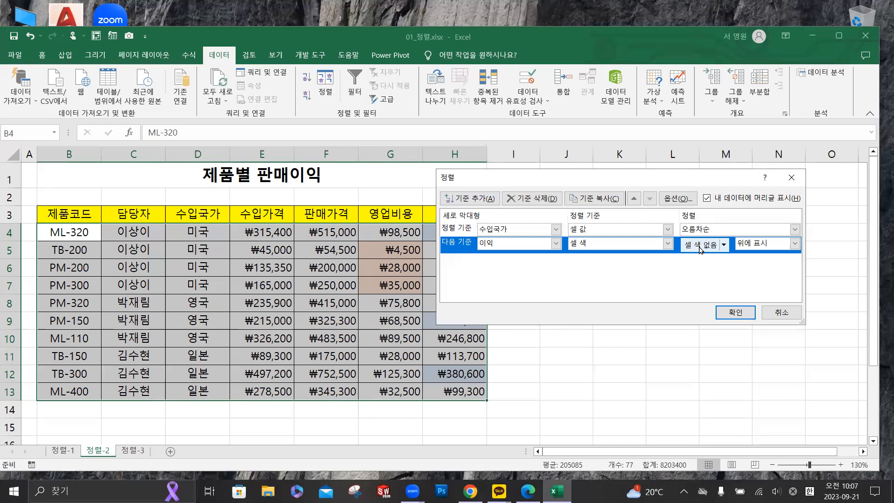
- Set the 이익 criterion to show the light blue RGB(221, 235, 247) cells on top (위에 표시) and apply the sort
click(723, 246)
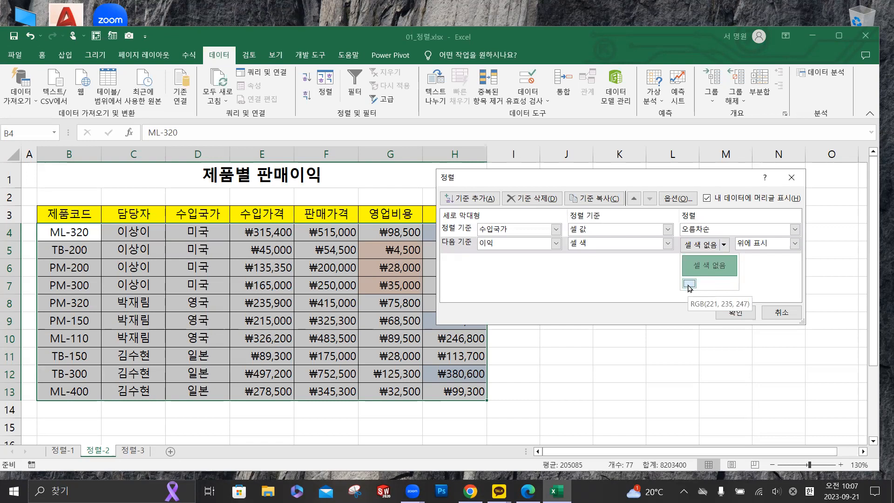
click(593, 178)
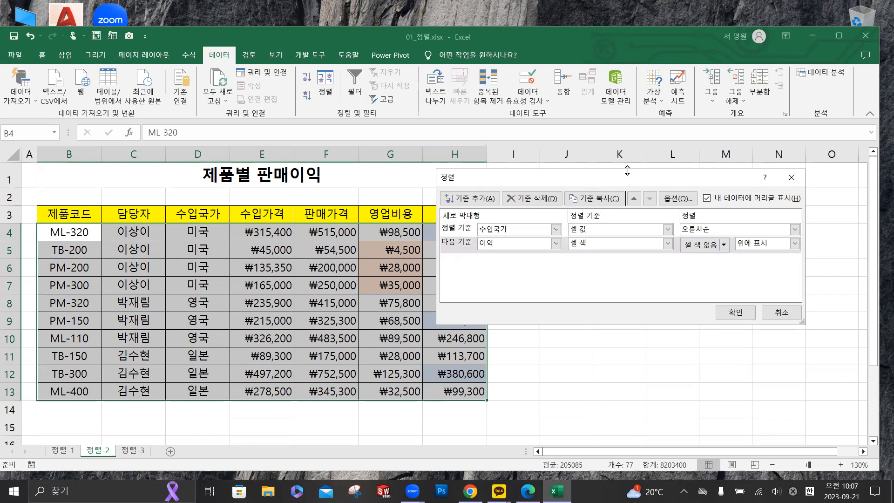
drag(626, 181, 684, 174)
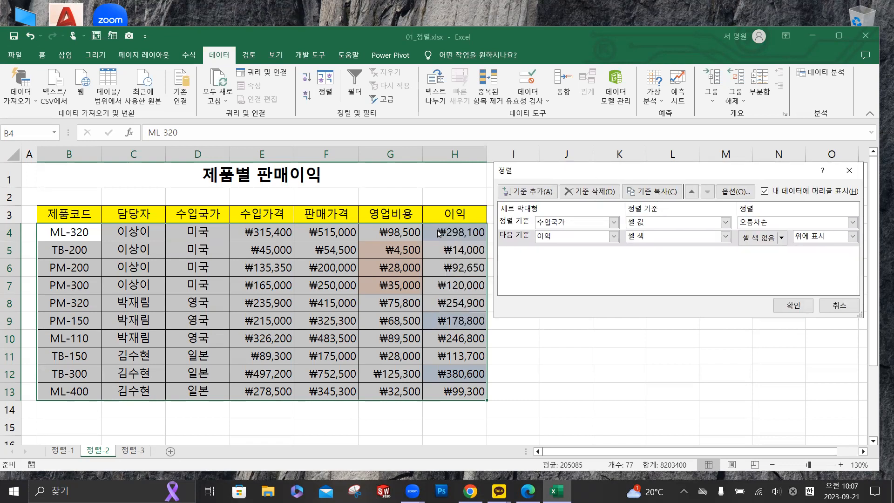
click(781, 237)
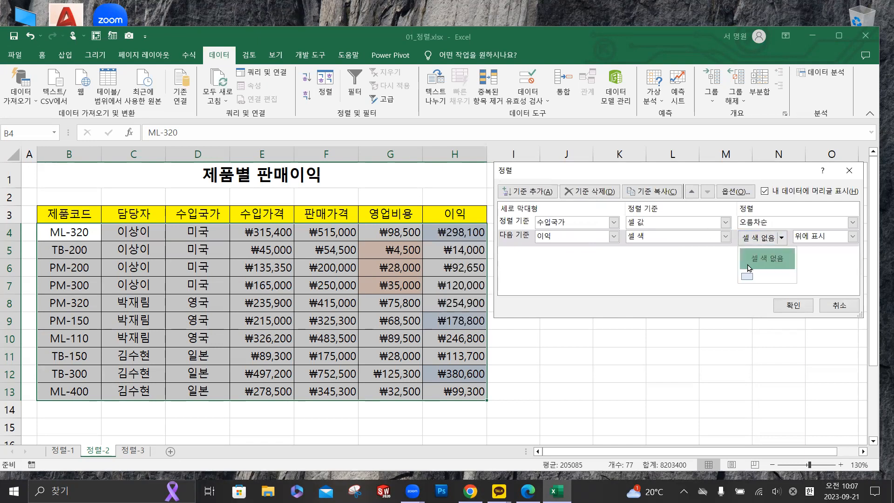
click(747, 278)
click(746, 278)
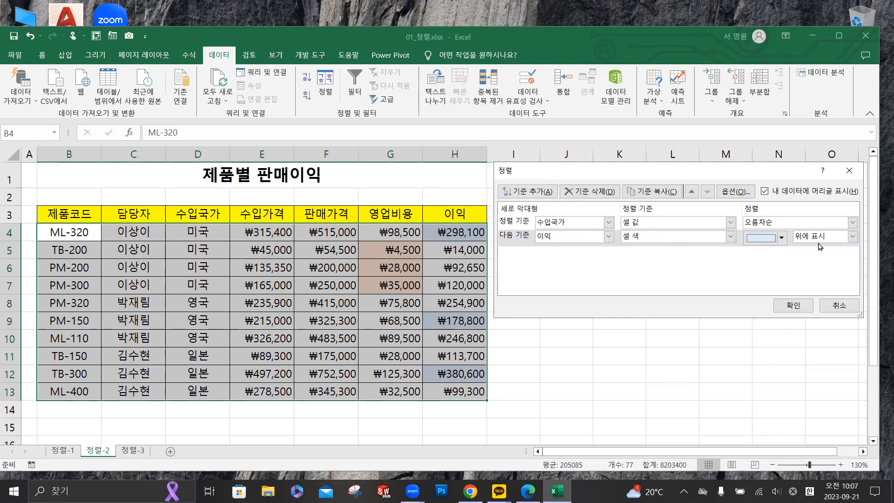
click(852, 236)
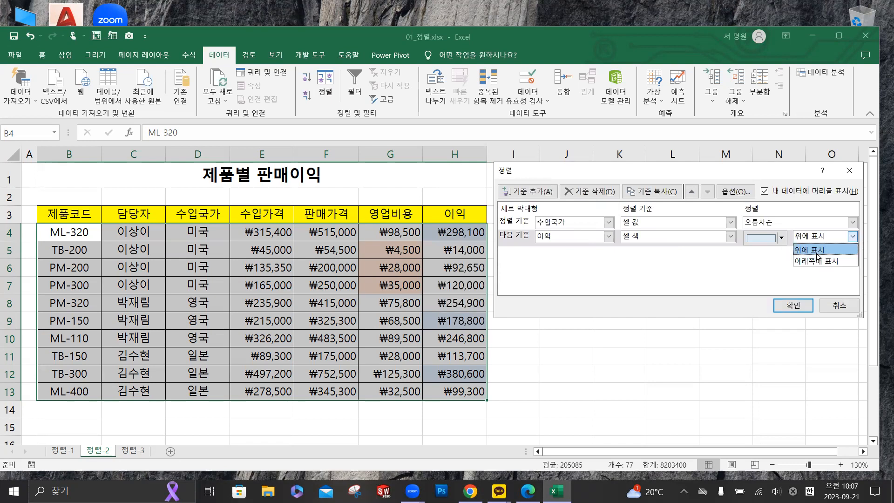
click(812, 253)
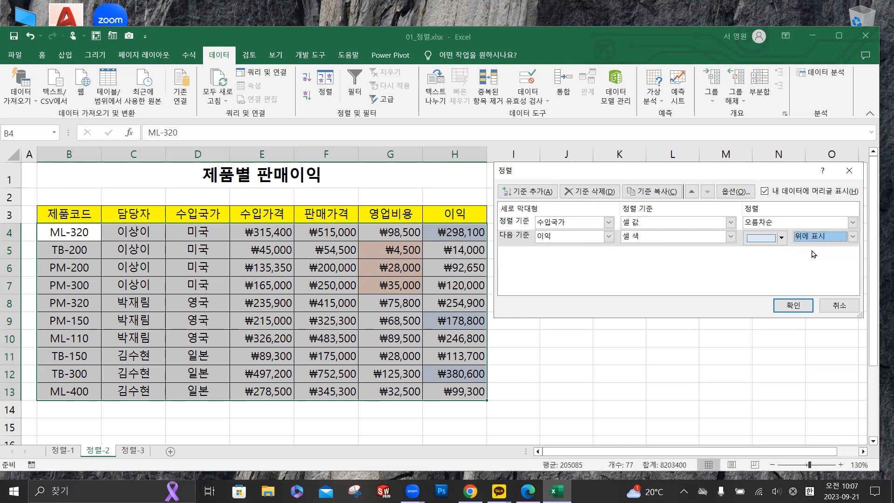
click(793, 306)
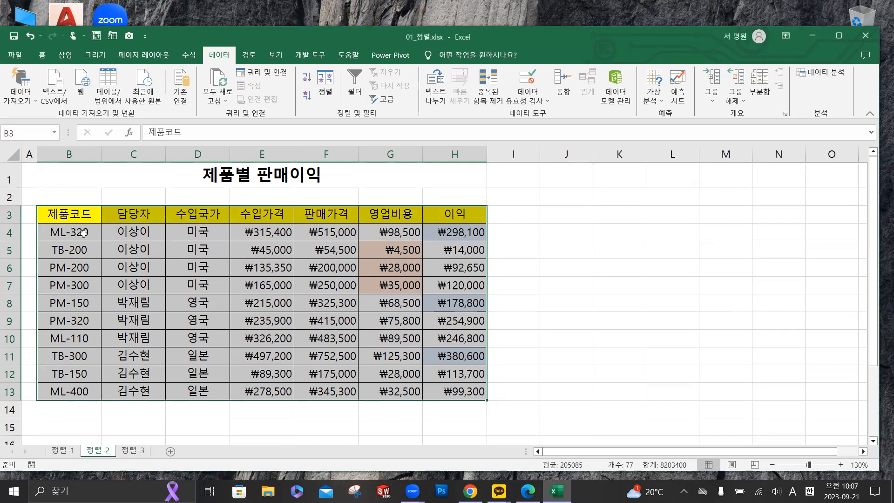
- Examine the order of the light blue 이익 cells within the 미국 rows B4:H7 and the 영국 rows B8:H10
drag(73, 231, 445, 285)
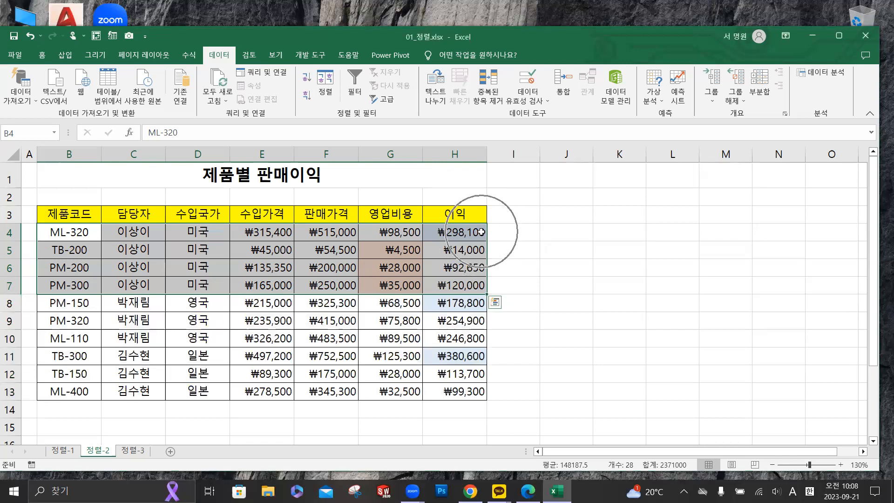
key(ctrl+q)
drag(97, 302, 445, 340)
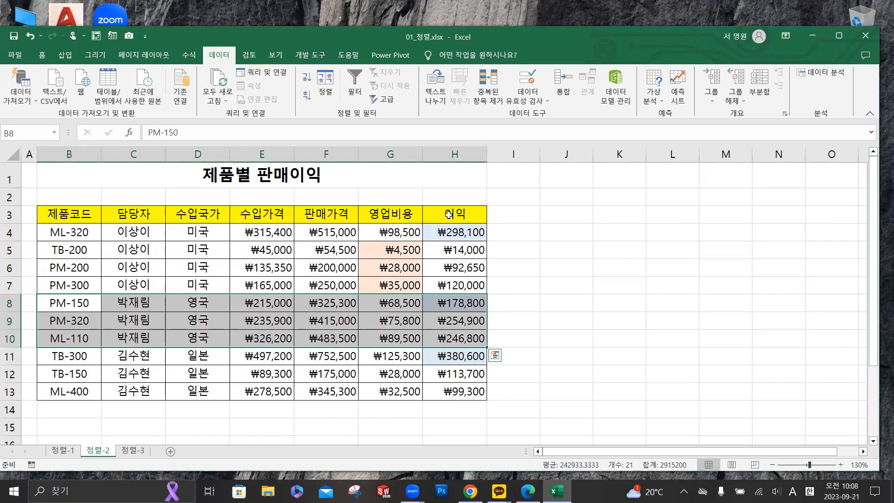
key(ctrl+q)
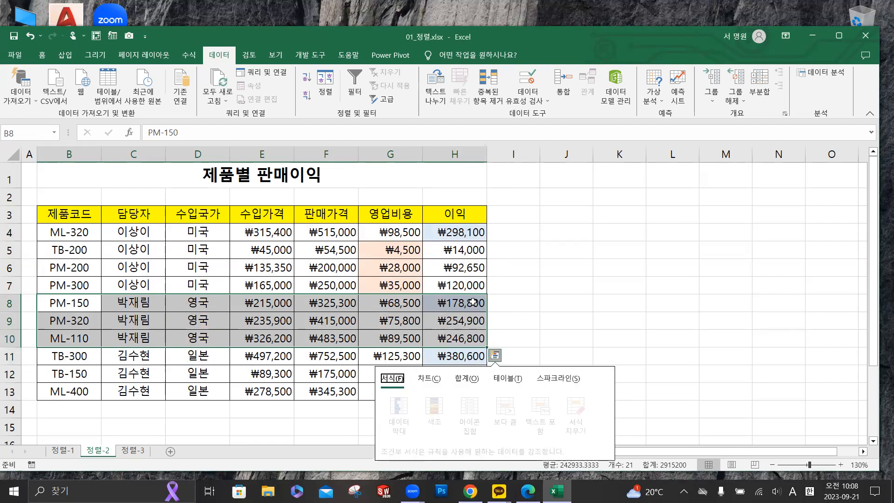
click(537, 246)
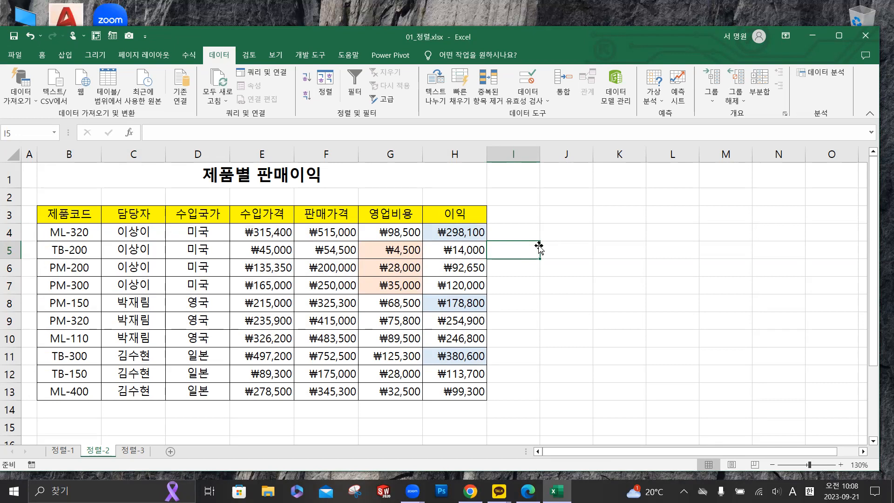
- Fill the header row B3:G3 of the 부서별 인적사항 table on sheet 정렬-3 with yellow
click(134, 451)
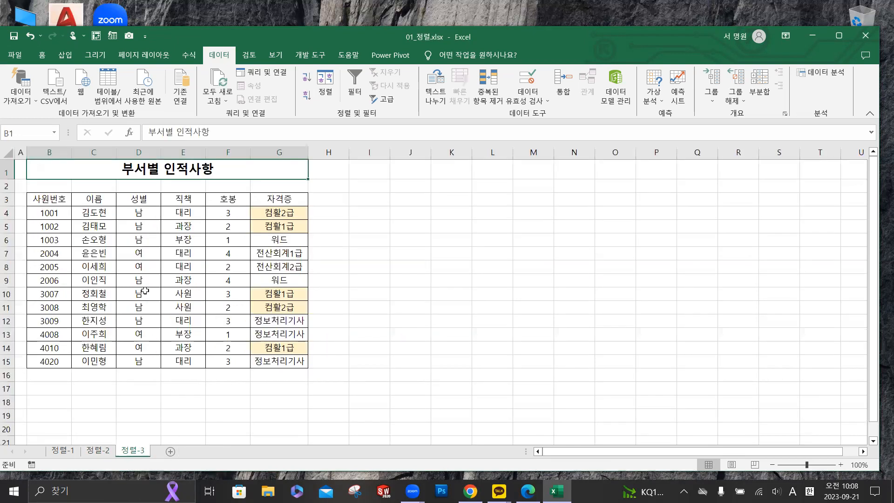
scroll(145, 291, up, 1)
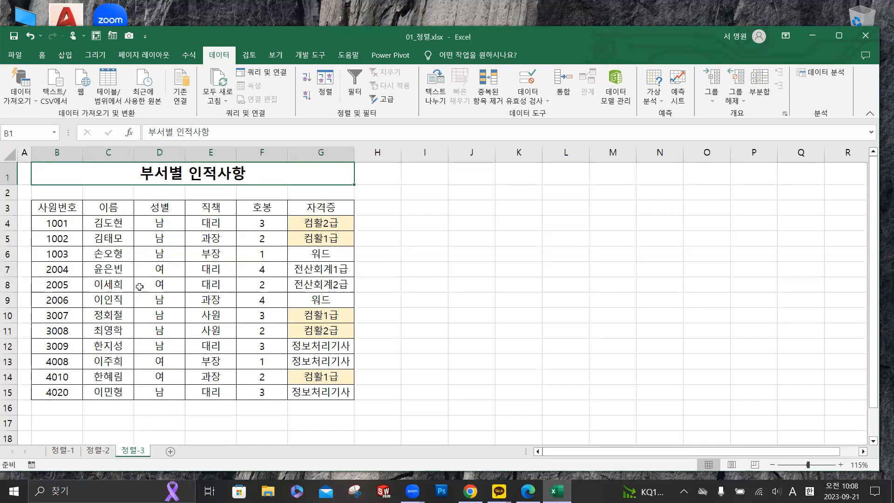
drag(70, 209, 292, 213)
click(42, 55)
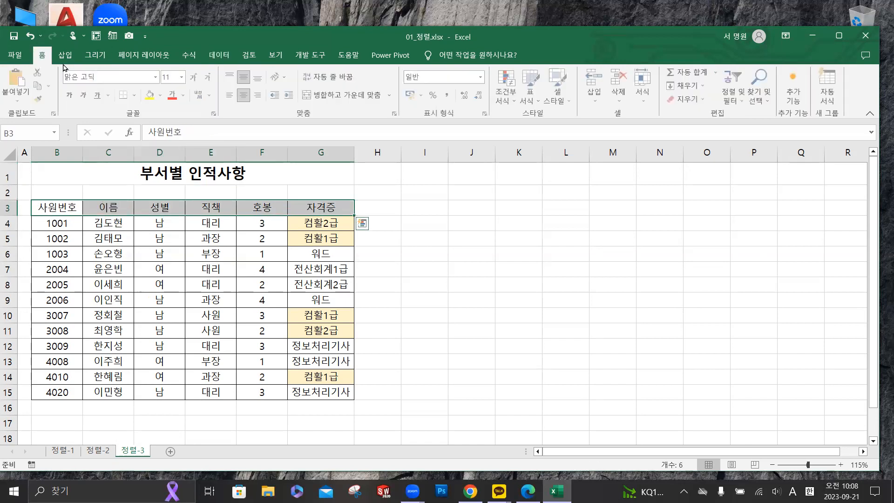
click(151, 98)
click(449, 281)
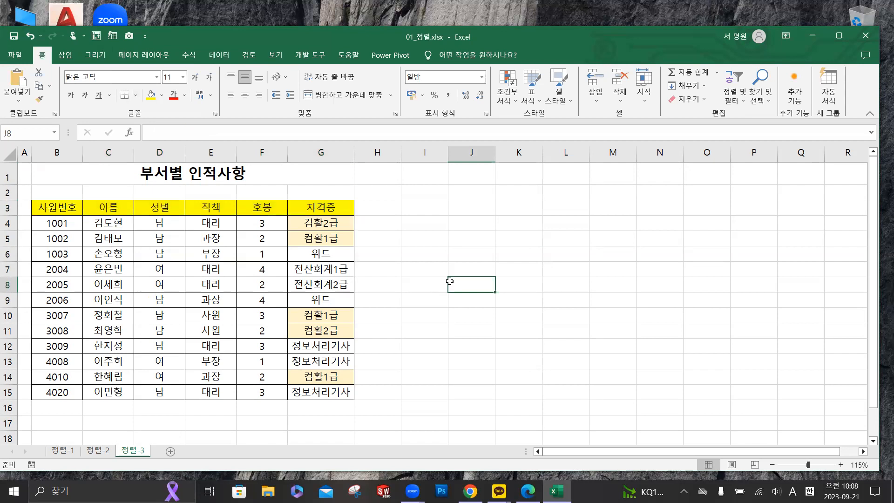
- Set the personnel table B3:G15 to sort by 직책 on cell values, with a custom list (사용자 지정 목록) as the order
drag(60, 207, 321, 393)
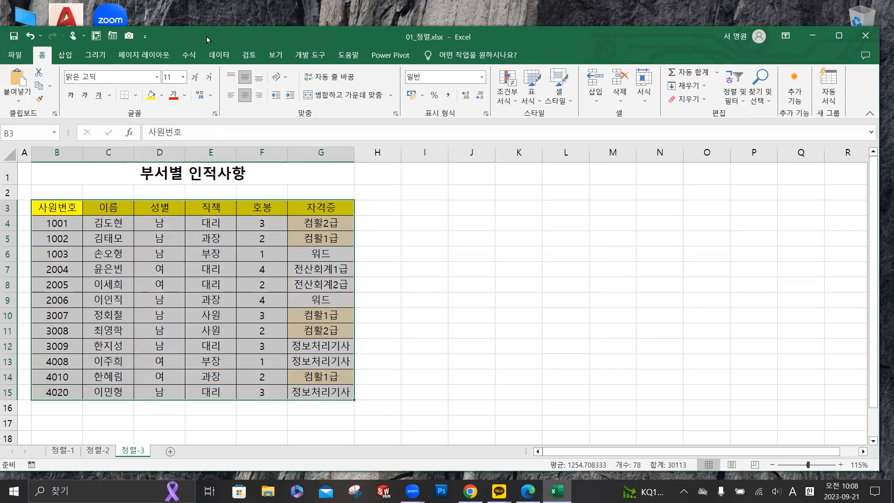
click(219, 56)
key(ctrl+q)
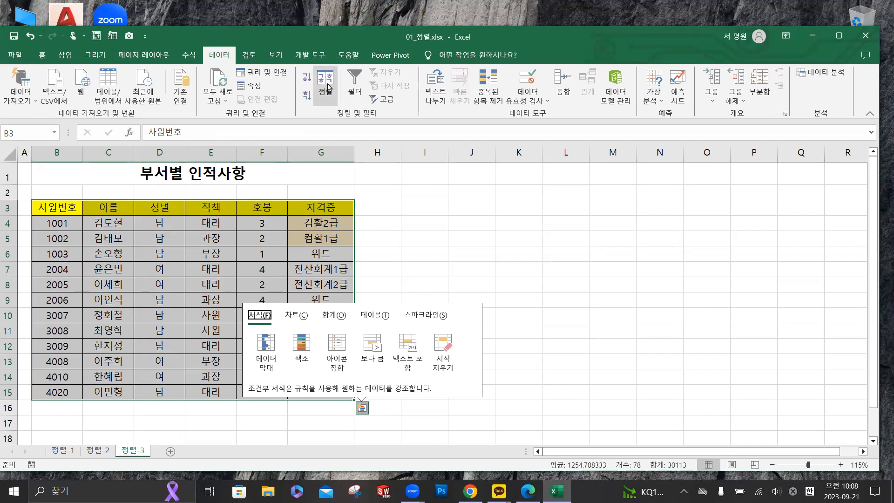
click(328, 86)
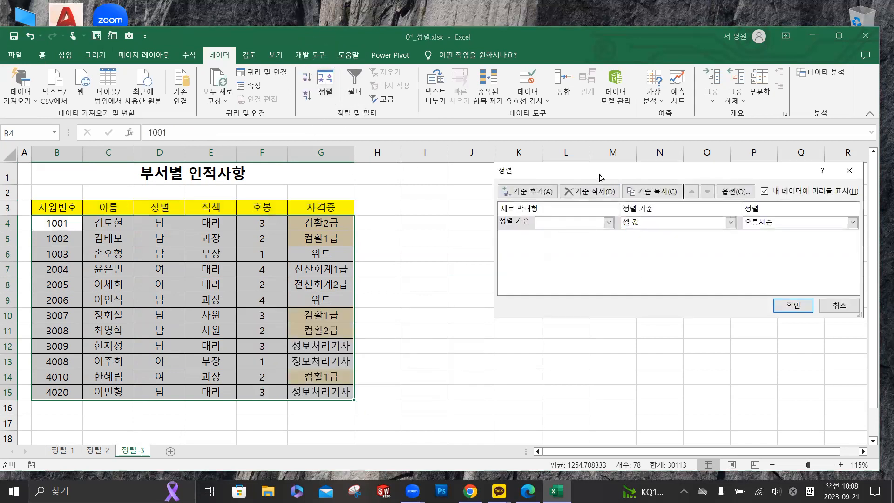
drag(601, 177, 478, 196)
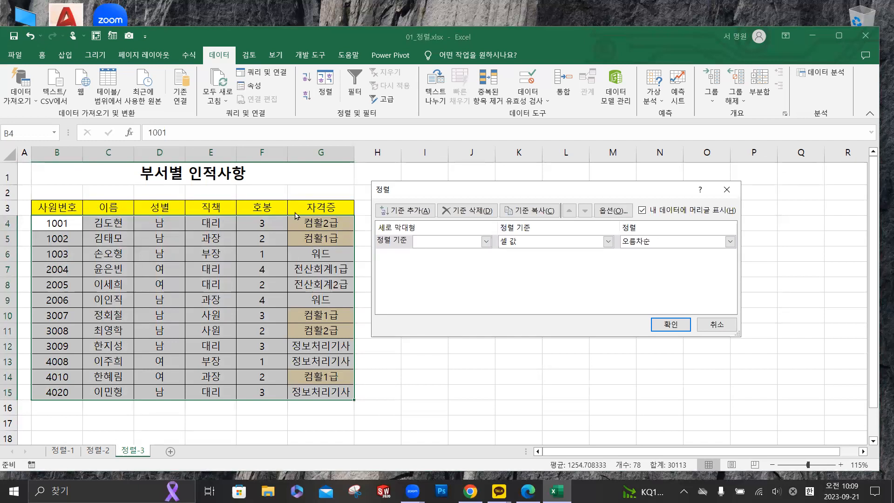
click(486, 242)
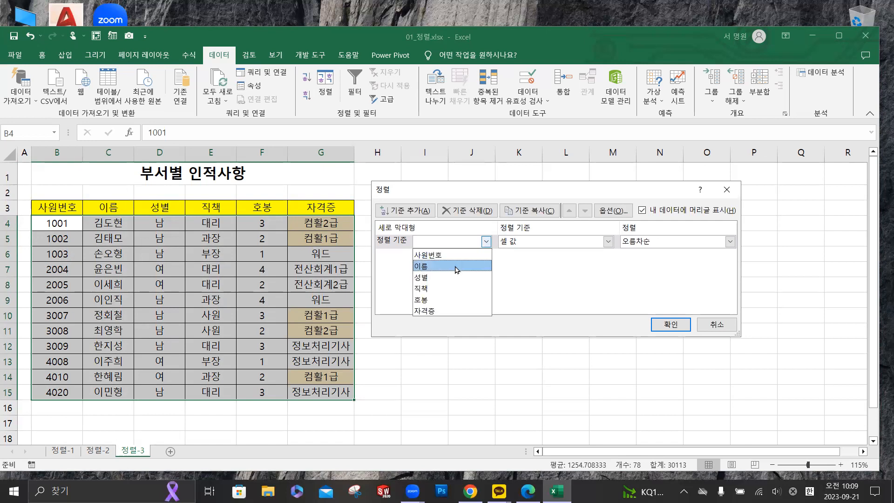
click(440, 289)
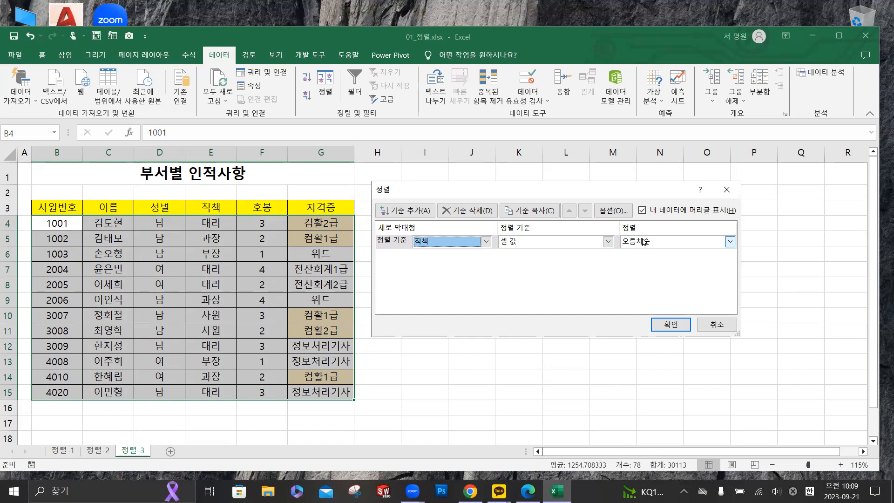
click(729, 242)
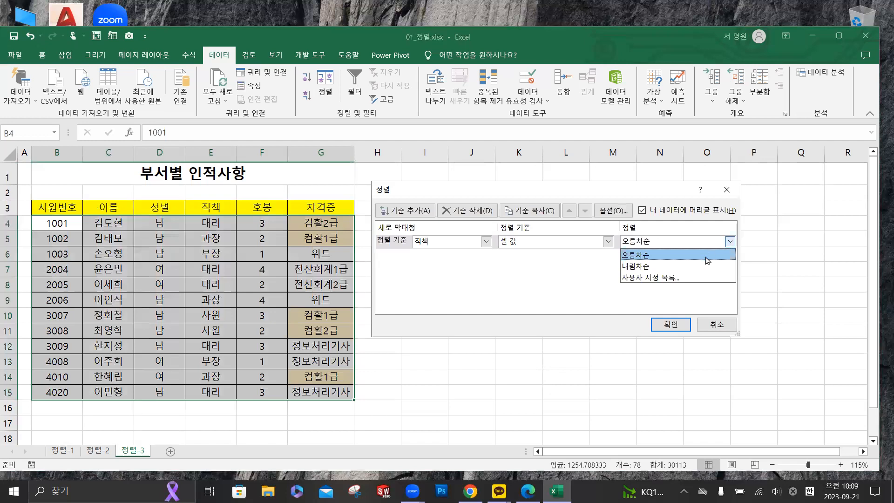
click(680, 278)
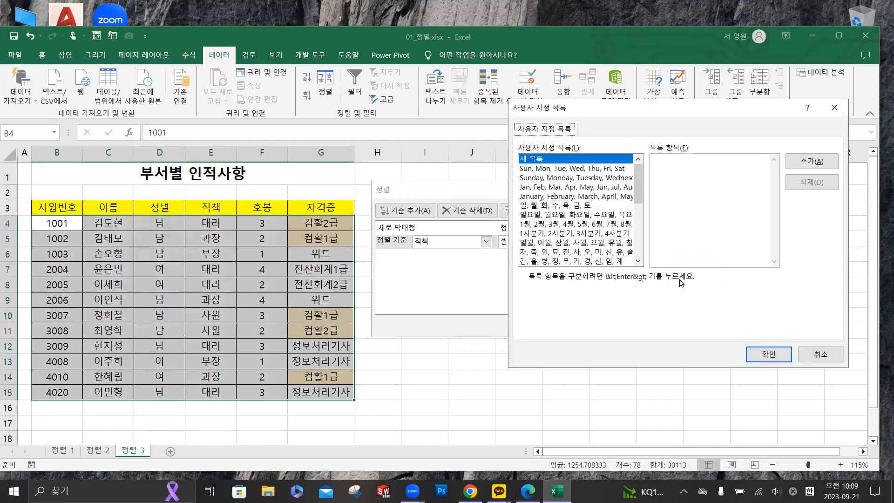
- Add a new custom list with the entries 부장, 과장, 대리, 사원 in that order and select it
drag(631, 111, 509, 138)
drag(518, 209, 519, 284)
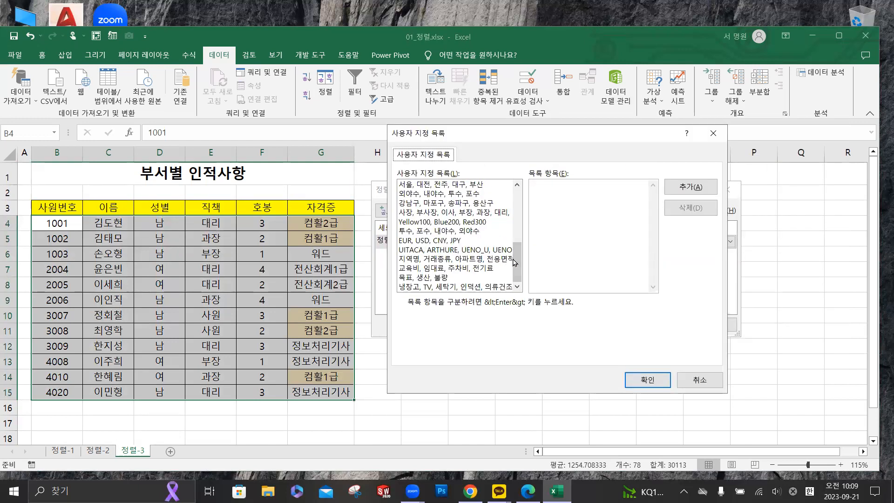
scroll(515, 228, up, 6)
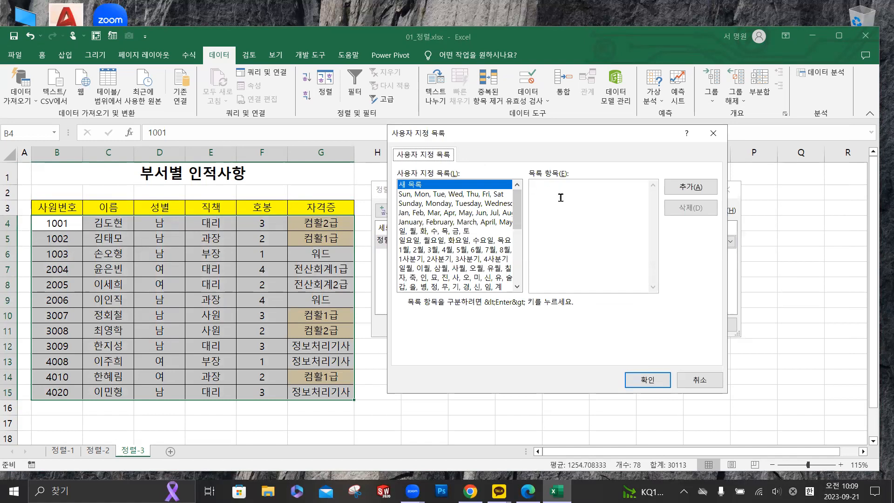
click(560, 197)
key(Hangul)
text(부장)
key(Return)
text(과자ㅇ)
key(Return)
text(대리)
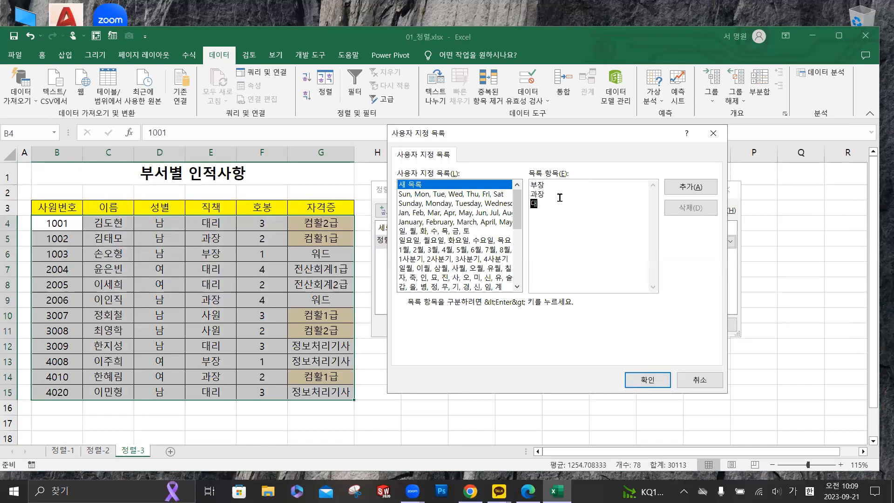
key(Return)
text(사원)
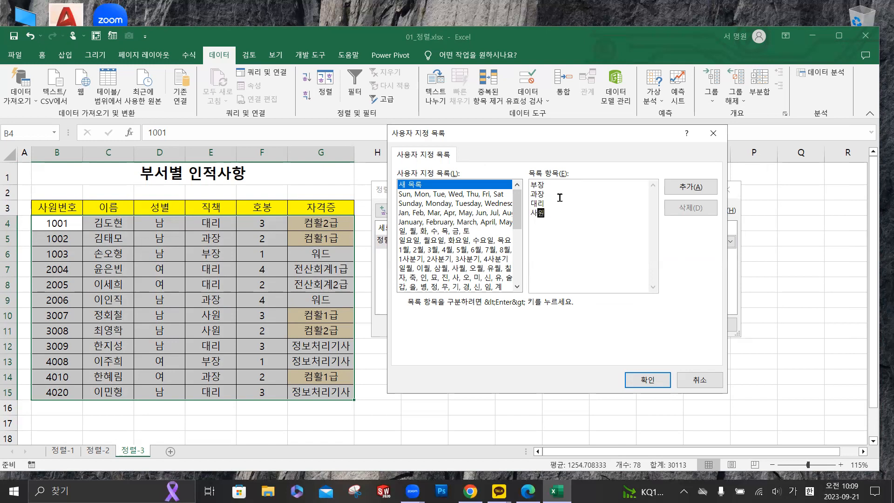
click(685, 189)
click(460, 292)
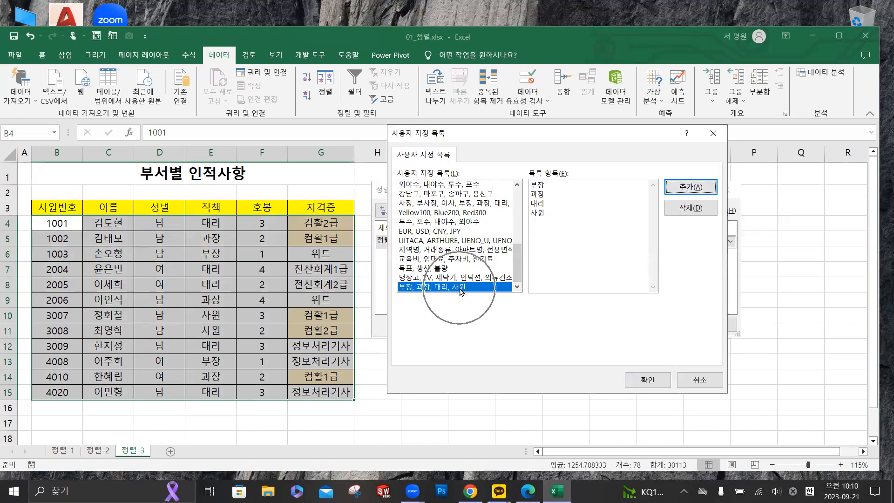
- Accept the custom list order for 직책 and add a second sort level on 자격증 by cell color (셀 색)
click(649, 381)
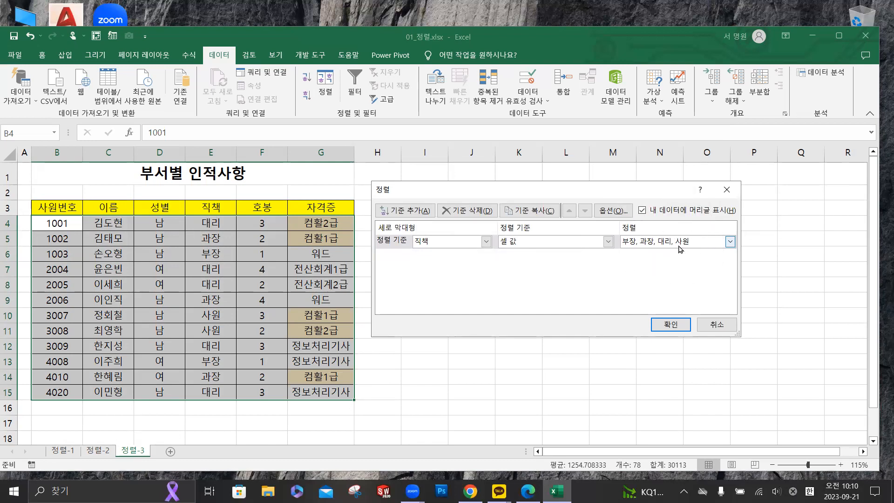
click(409, 212)
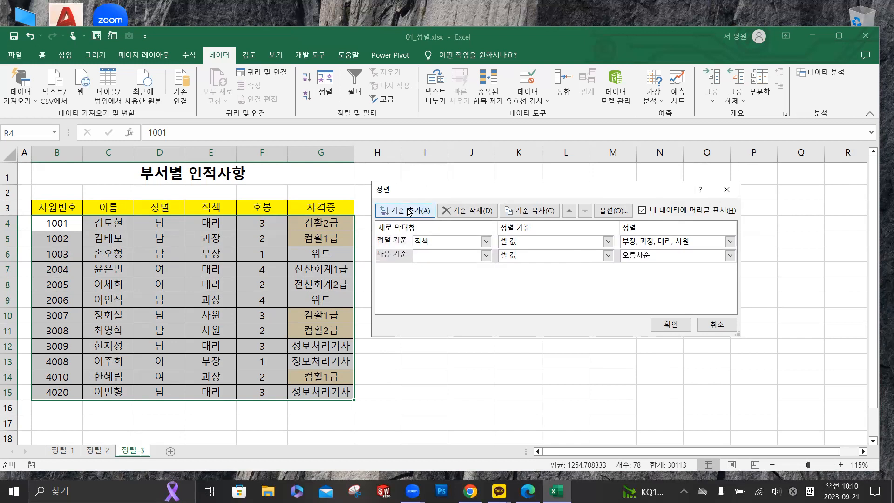
click(486, 255)
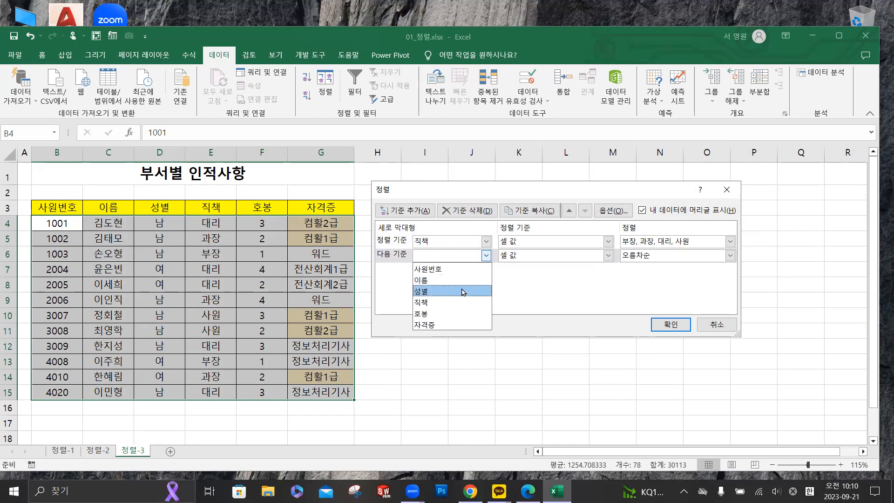
click(440, 326)
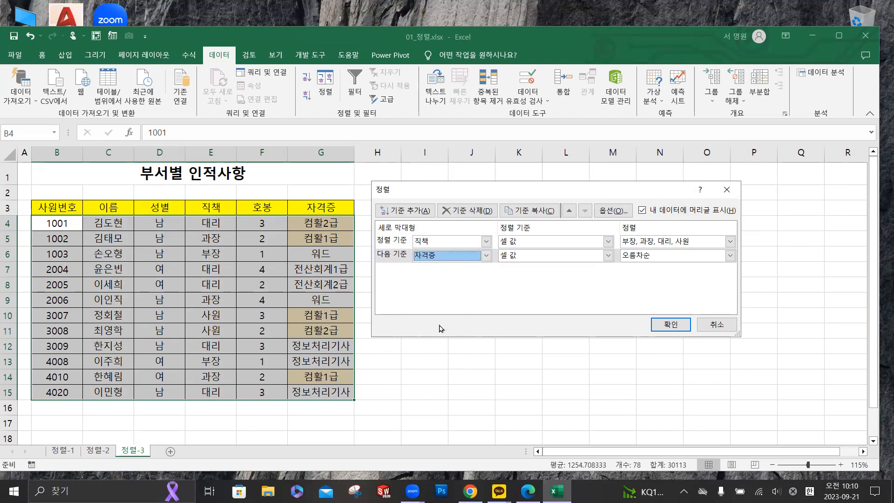
click(608, 256)
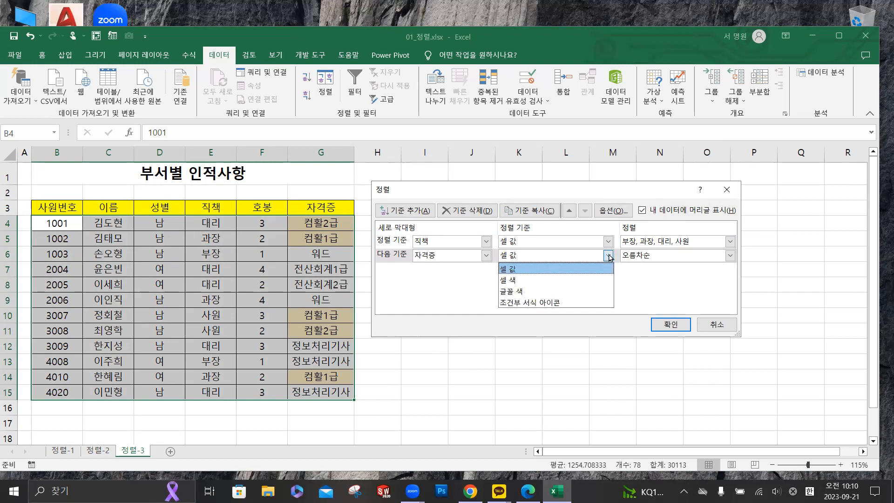
click(538, 281)
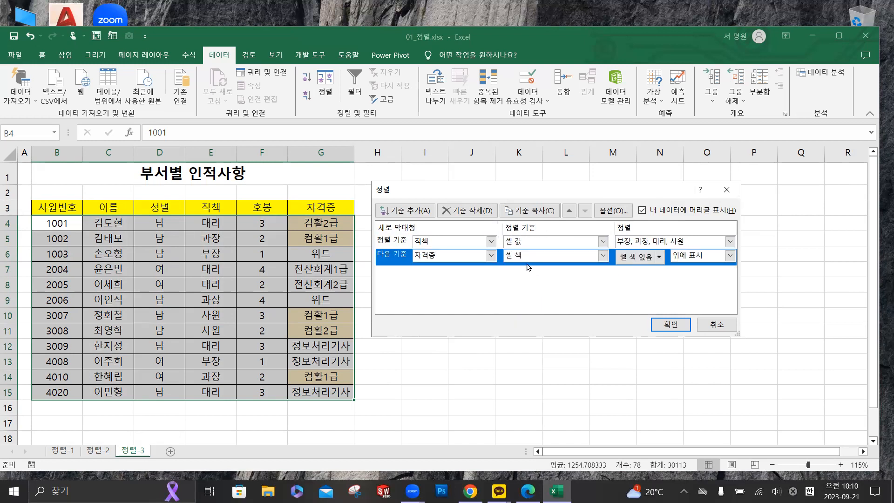
- Set the 자격증 level to place cells without color (셀 색 없음) on top (위에 표시) and apply the sort
click(659, 257)
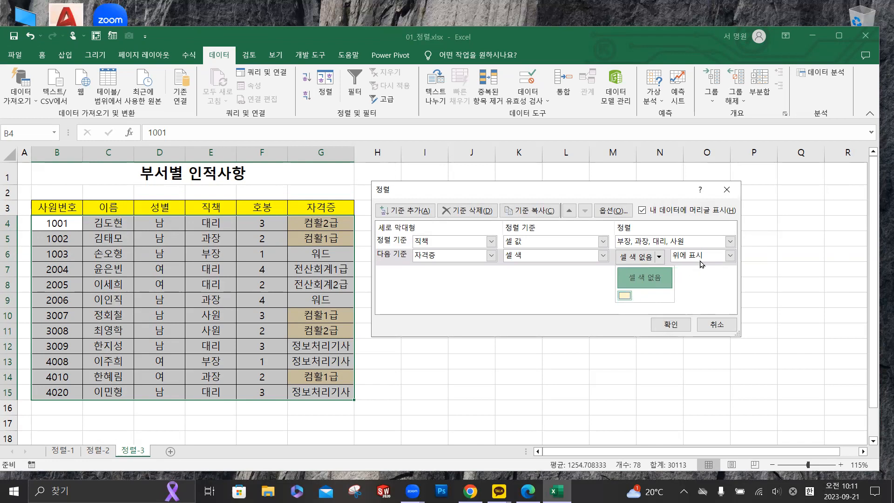
click(729, 255)
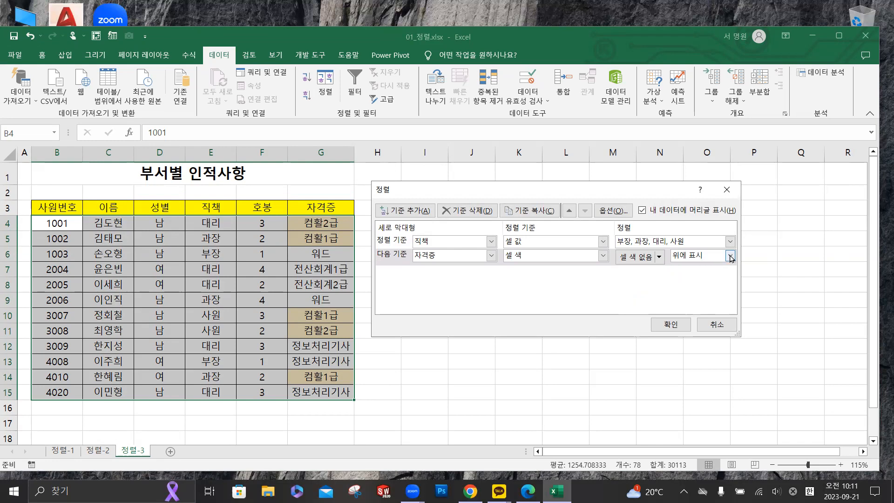
click(729, 256)
click(714, 269)
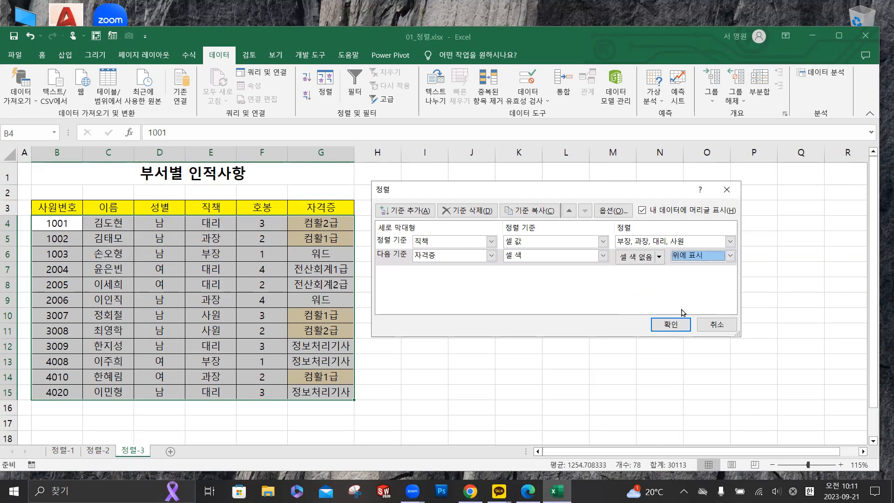
click(671, 324)
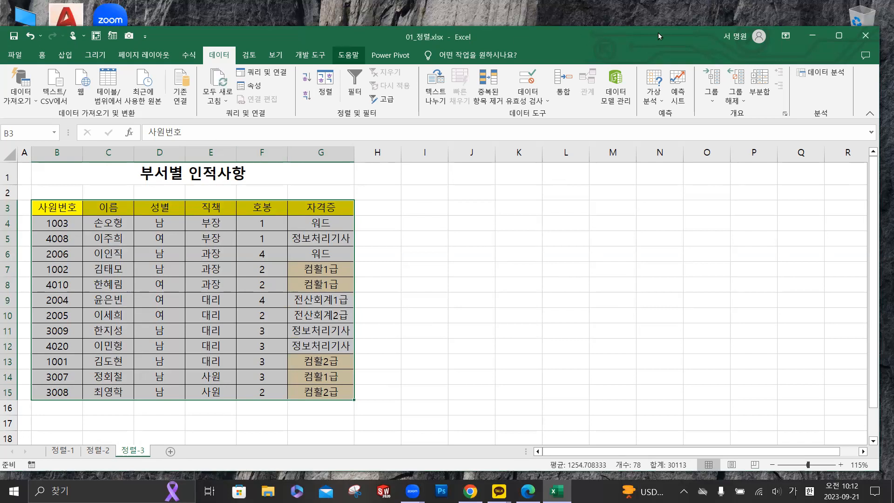
- Open the workbook 02_부분합.xlsx from the 03. 분석작업 > 실습 folder
click(15, 57)
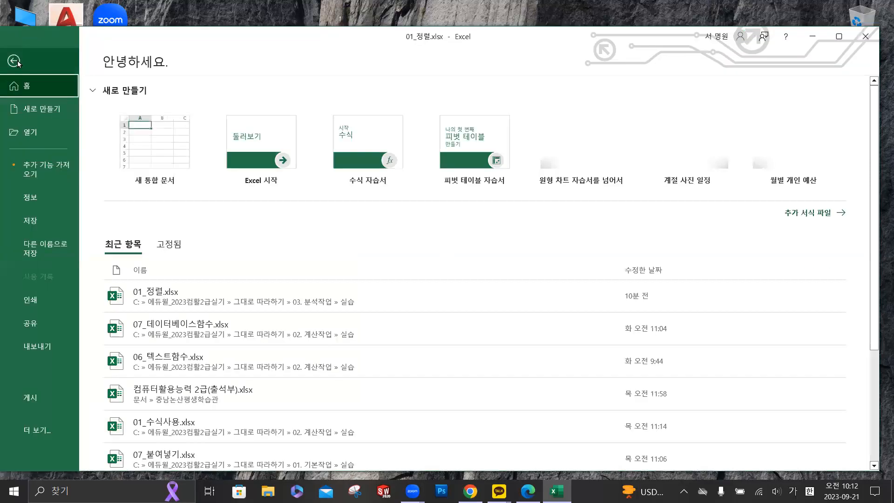
click(34, 133)
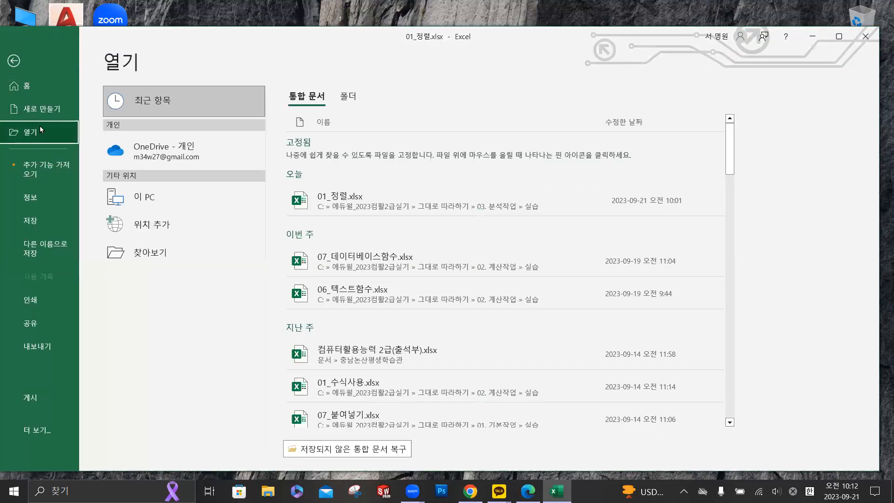
click(154, 263)
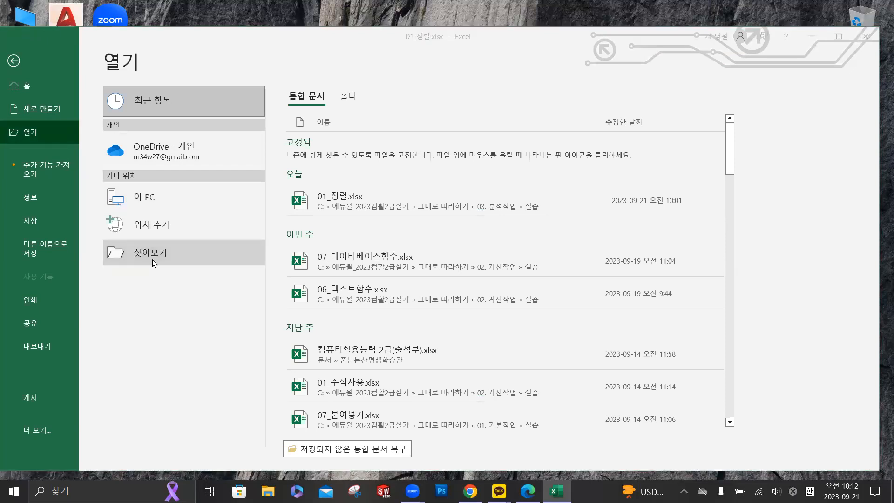
click(209, 124)
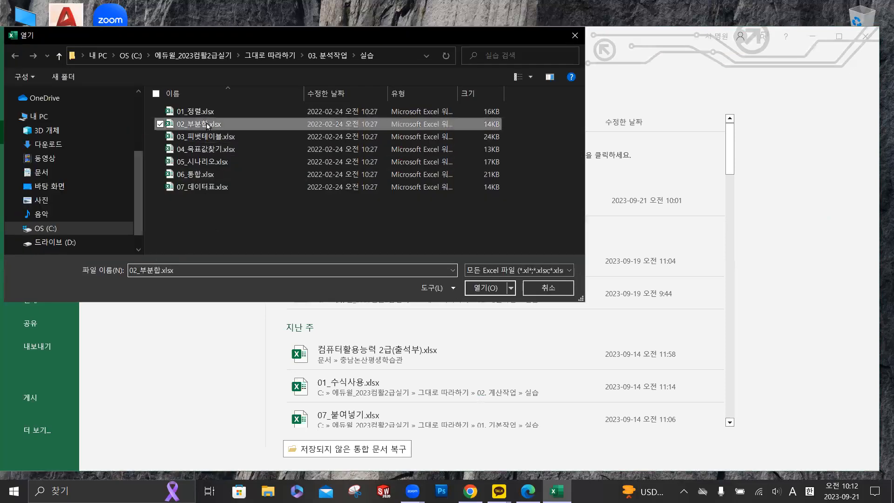
click(489, 288)
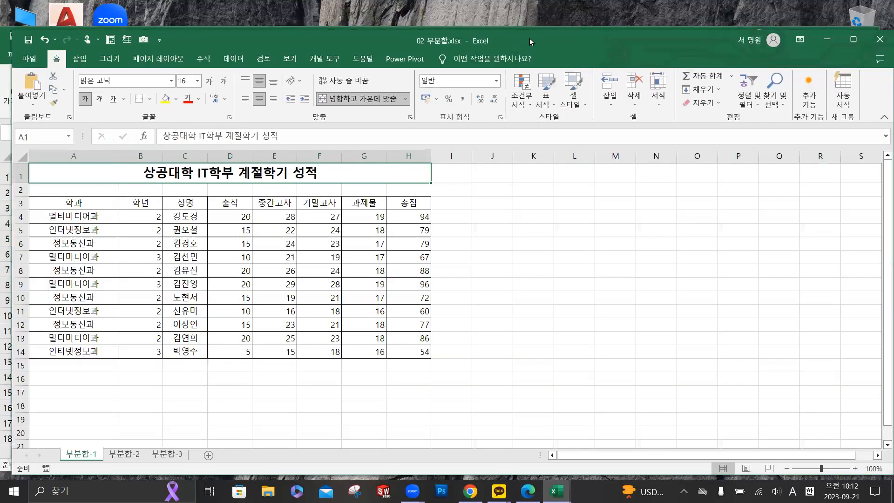
- Close the 01_정렬.xlsx window and reposition the 02_부분합.xlsx window so it fits on the screen
drag(529, 38, 518, 67)
click(869, 43)
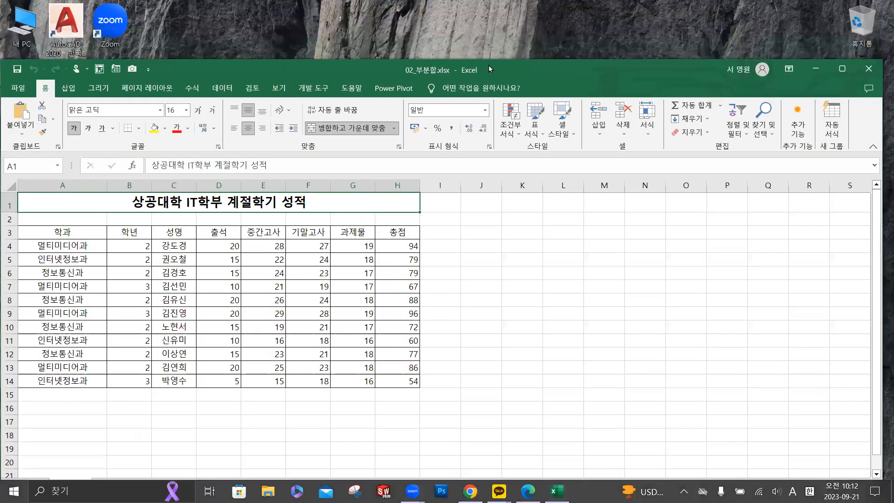
drag(488, 68, 497, 26)
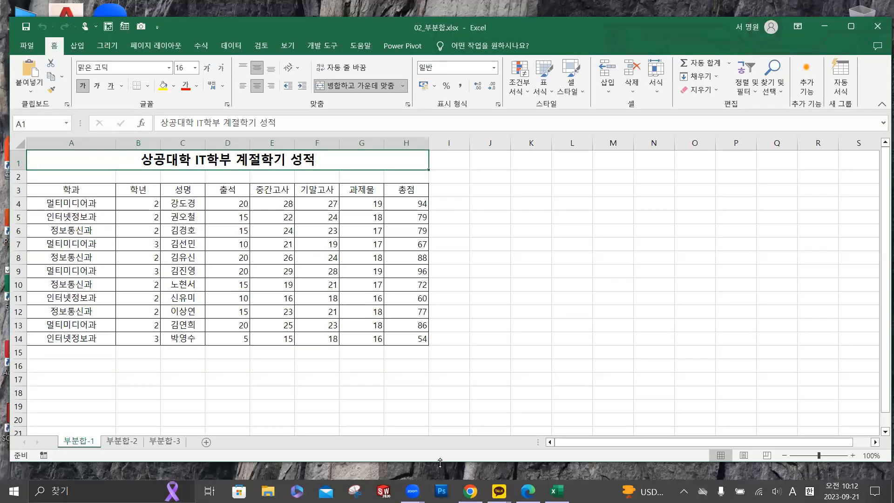
double_click(440, 462)
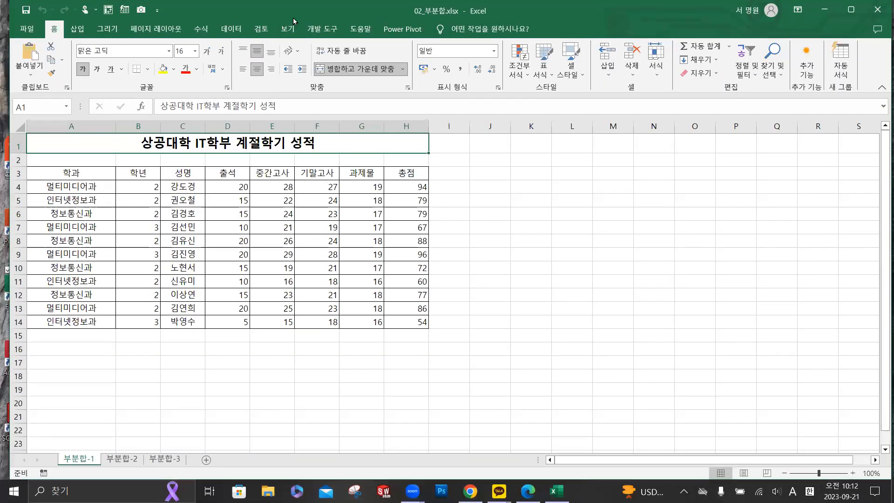
drag(301, 22, 294, 21)
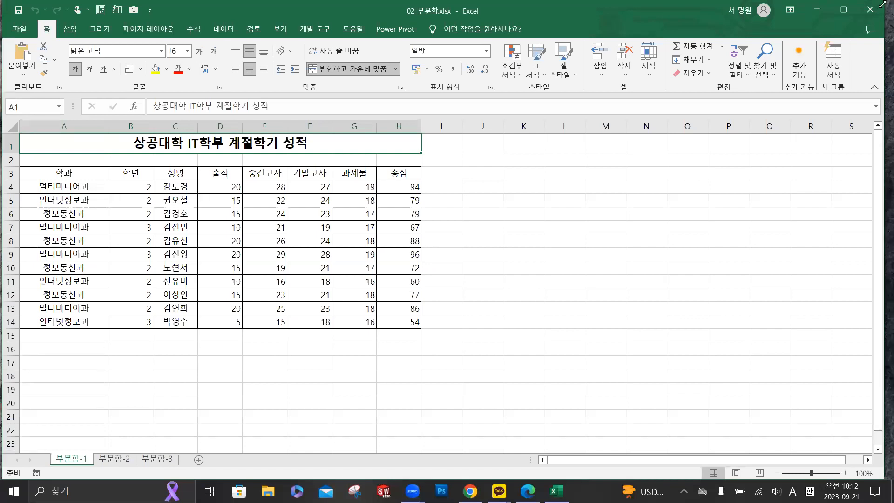
drag(881, 4, 890, 31)
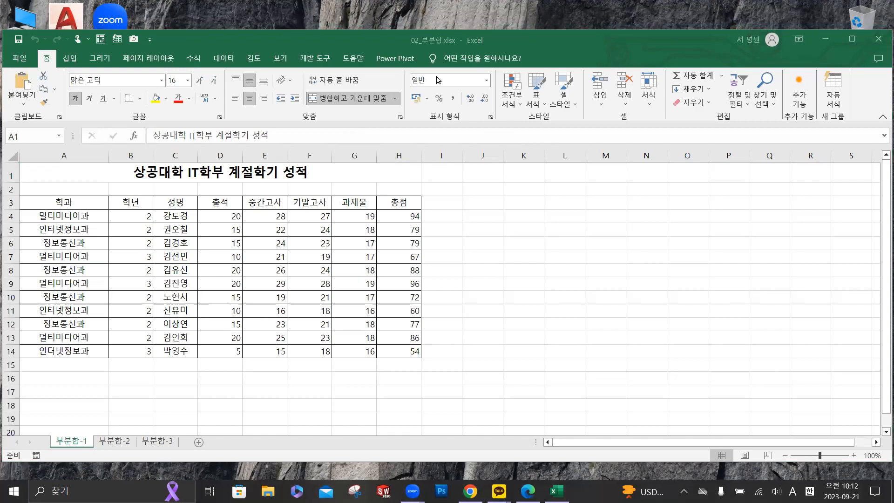
- Fill the header row A3:H3 on sheet 부분합-1 with yellow and select the grade table A3:H14
drag(64, 202, 398, 202)
click(156, 98)
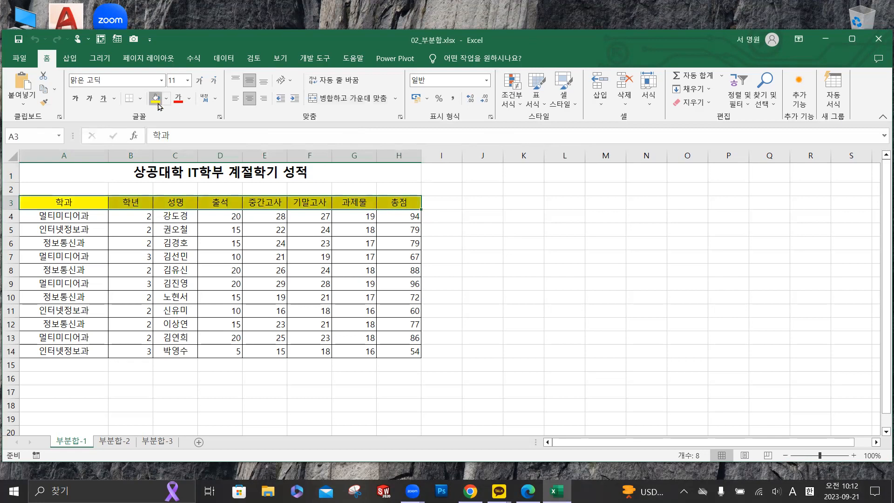
ctrl+scroll(181, 198, up, 3)
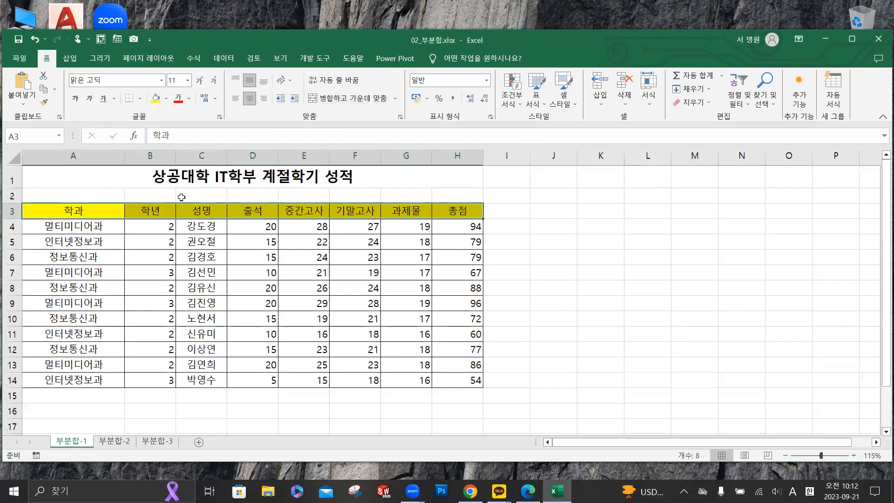
click(269, 282)
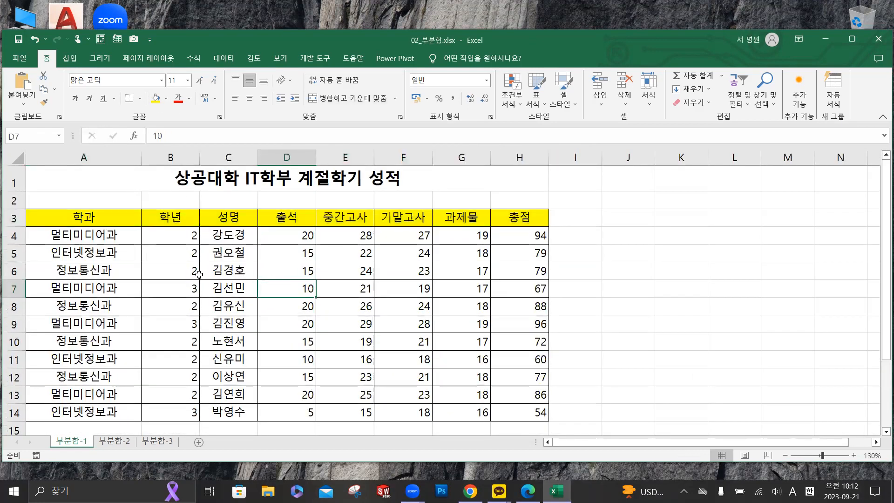
drag(106, 219, 502, 407)
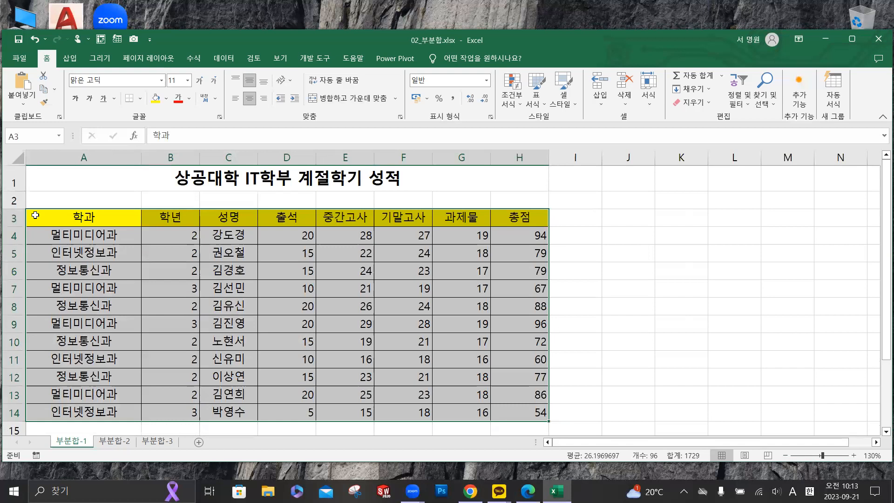
key(ctrl+q)
key(ctrl)
key(ctrl)
key(ctrl)
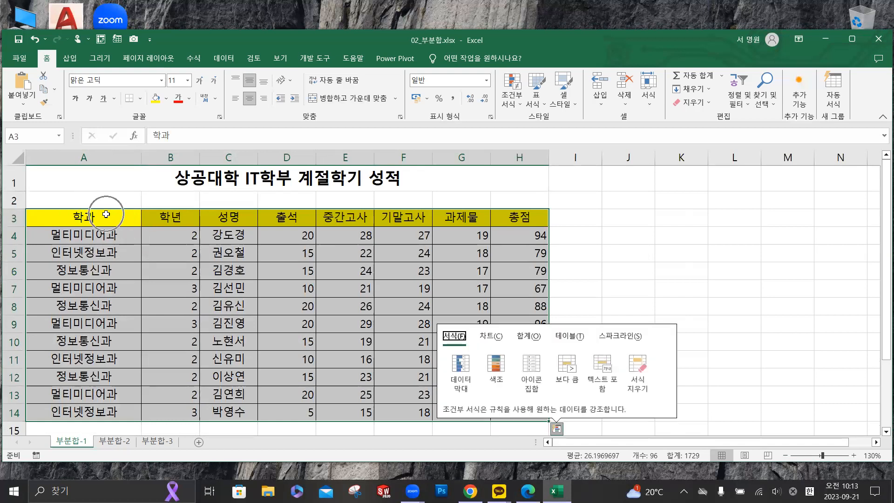
key(ctrl)
key(ctrl)
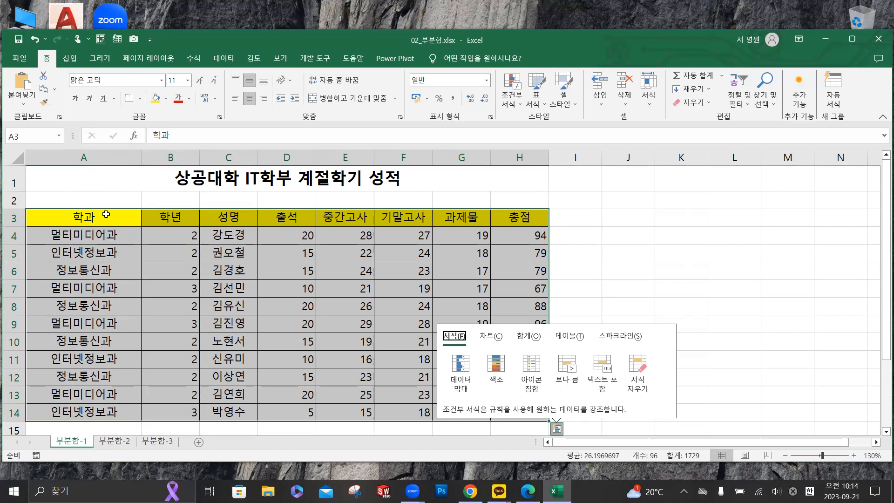
key(ctrl)
- Sort the selected grade table by 학과 on cell values in ascending order (오름차순)
click(224, 60)
click(333, 97)
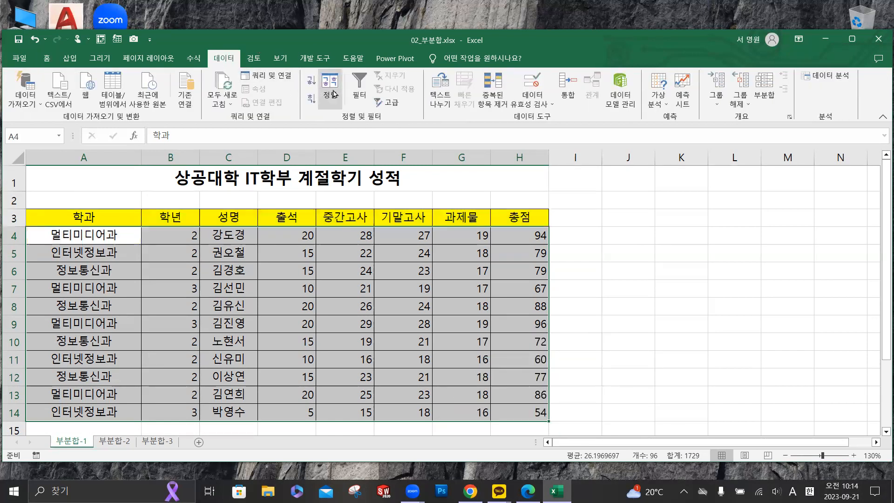
click(491, 245)
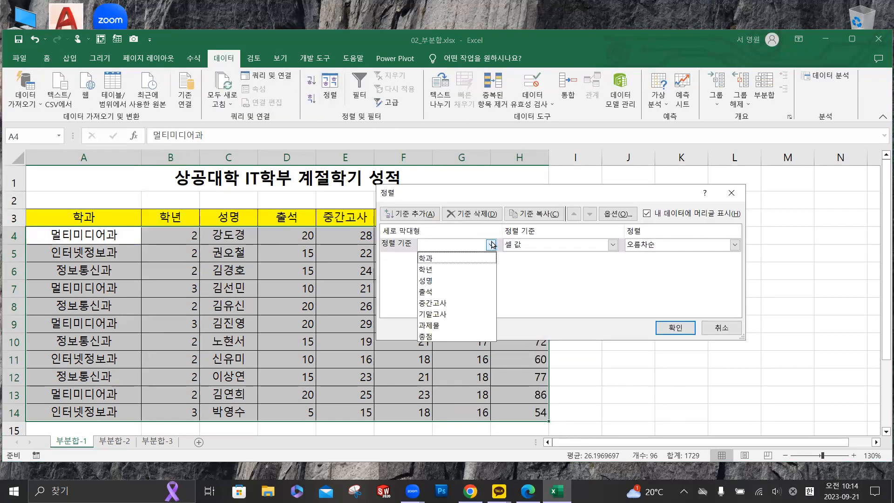
click(450, 258)
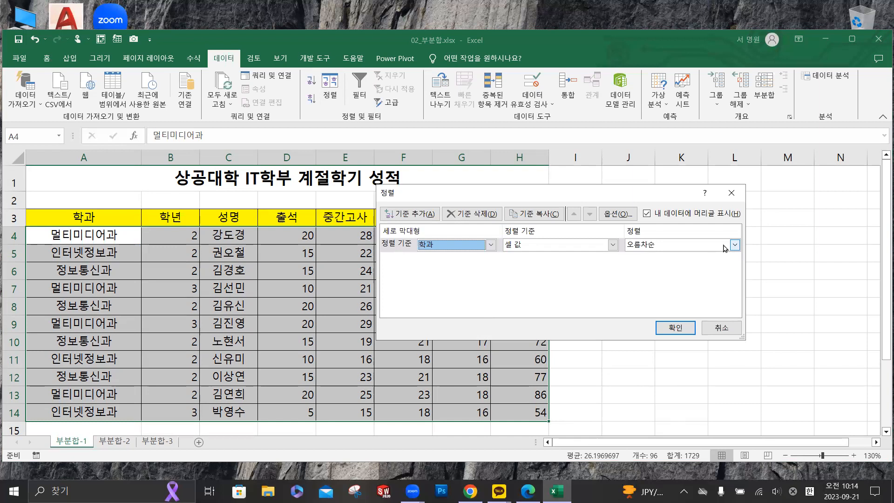
click(685, 332)
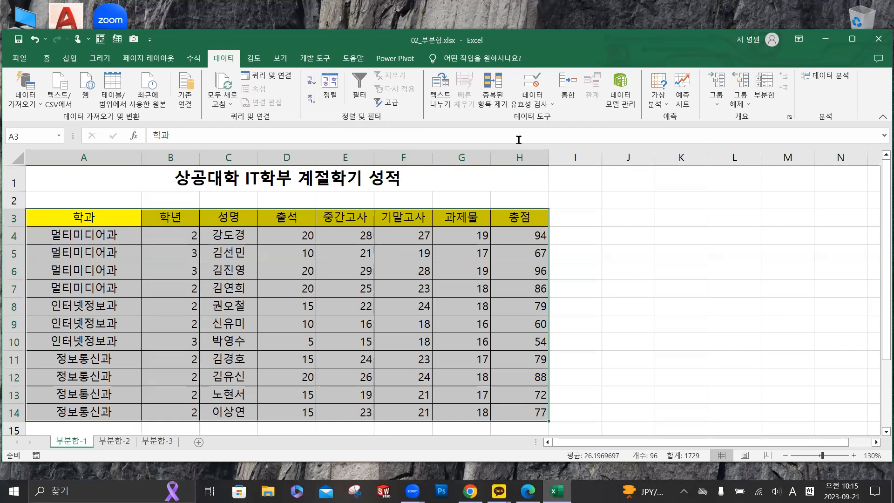
- Start a subtotal (부분합) on the selected grade table, grouped by 학과
click(774, 99)
key(ctrl+q)
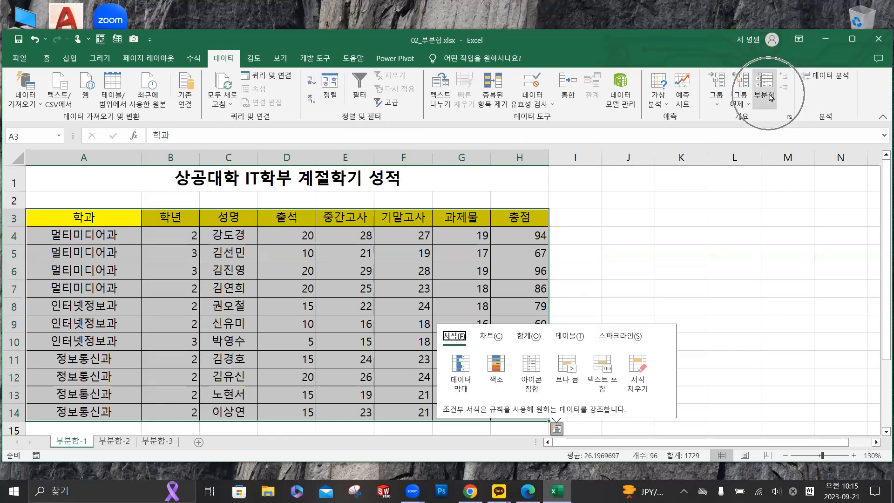
key(ctrl)
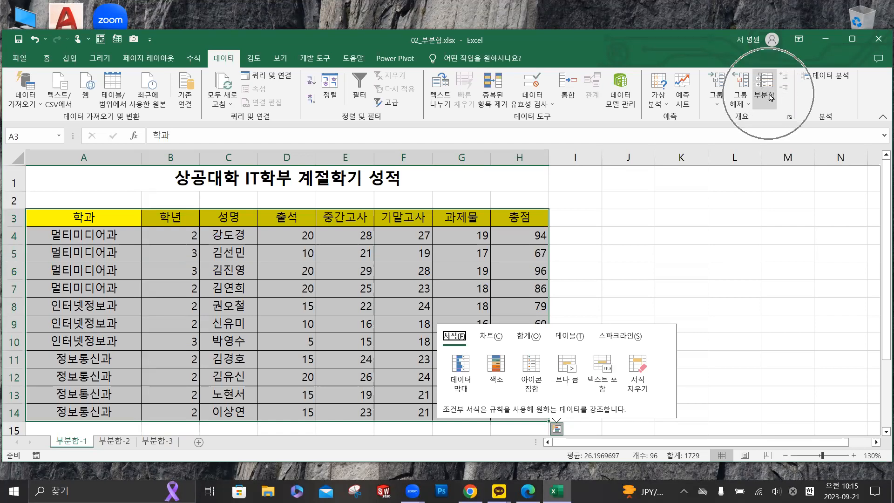
key(Escape)
click(771, 97)
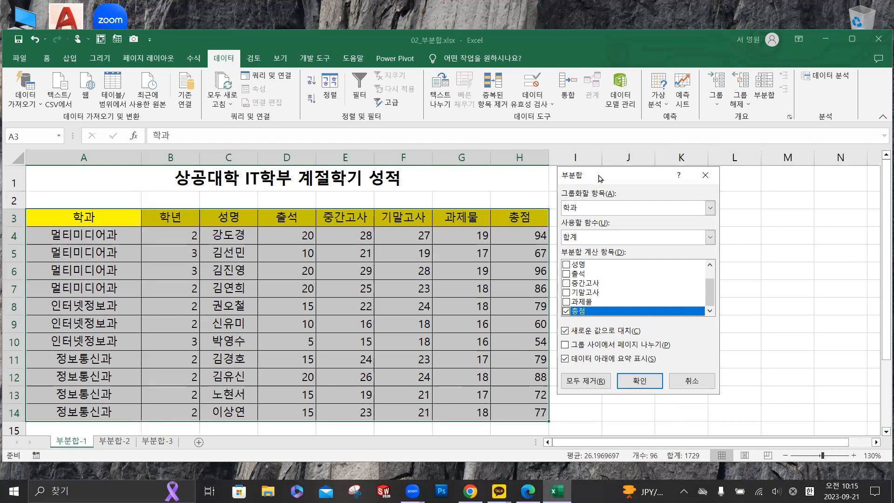
drag(599, 178, 624, 174)
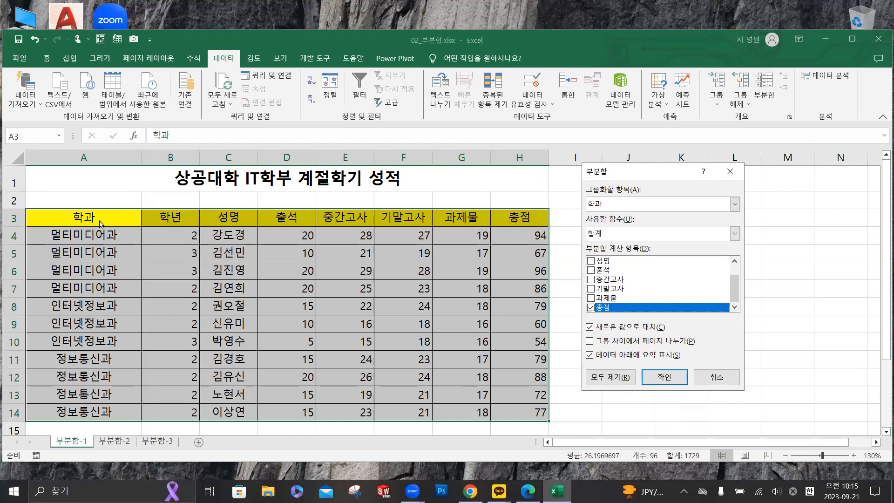
click(618, 204)
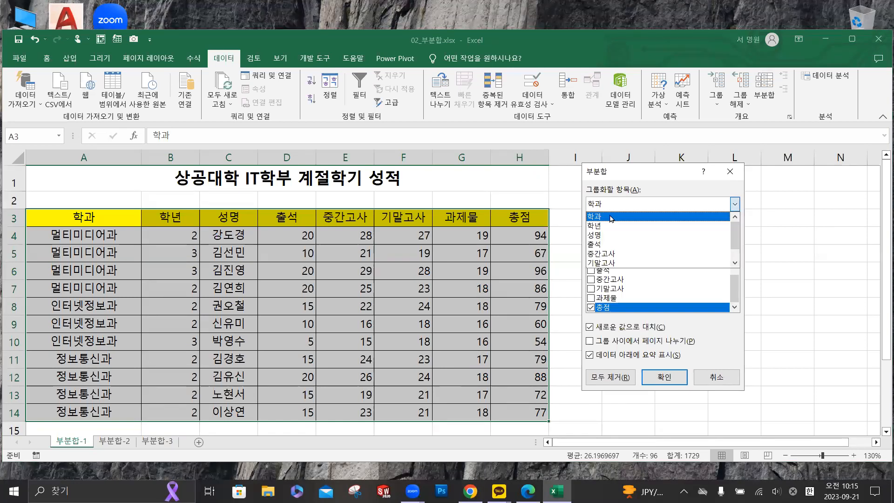
click(611, 218)
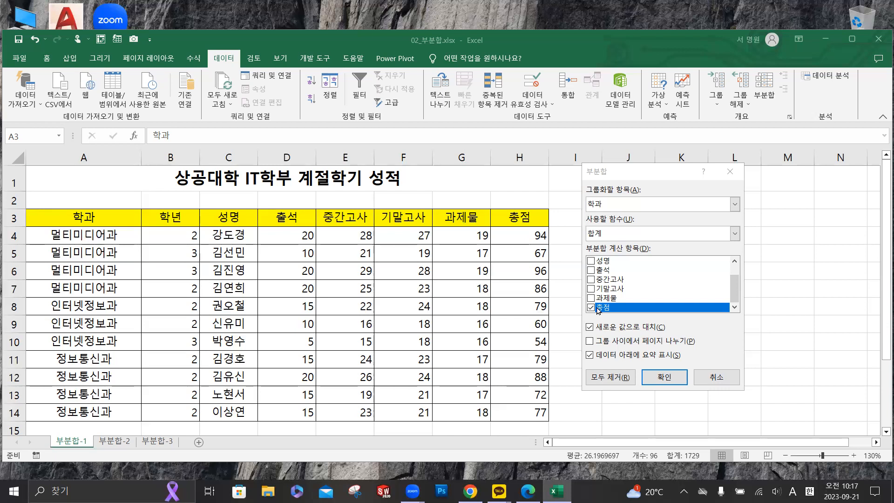
- Set the subtotal function to 평균 with 총점 as the calculated item and apply the subtotal
click(618, 234)
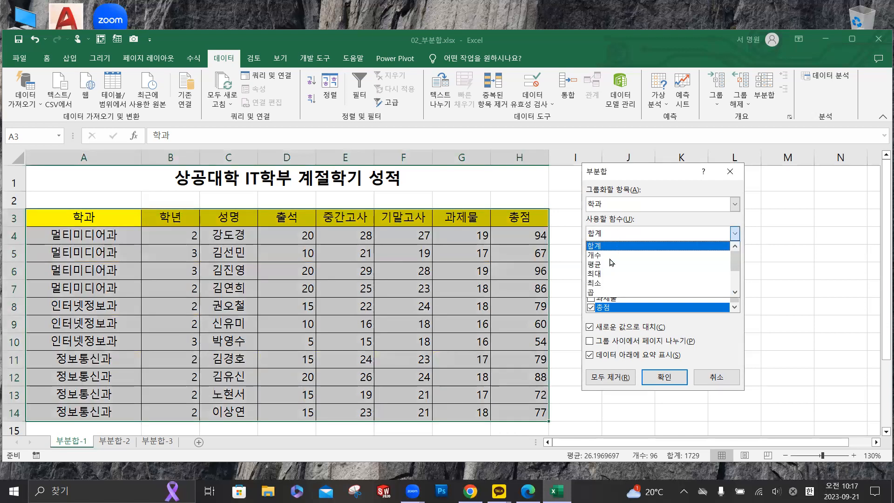
click(609, 265)
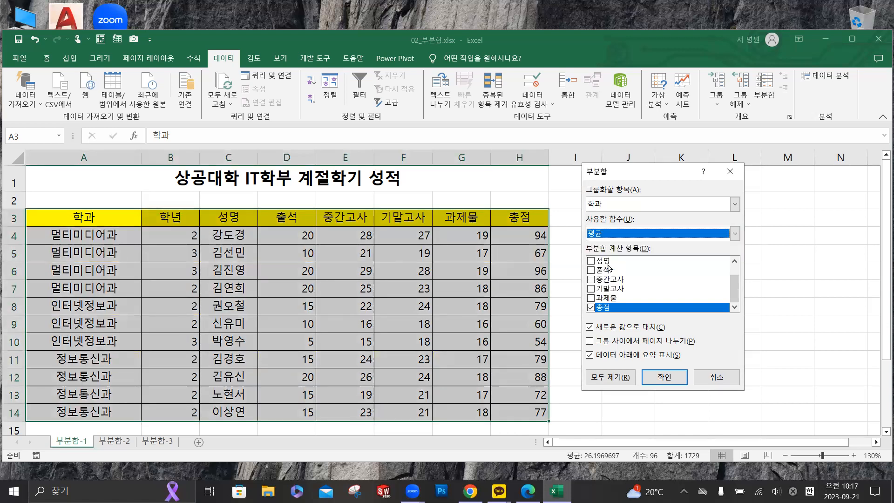
key(ctrl)
key(ctrl)
key(ctrl)
key(ctrl)
key(ctrl)
click(664, 378)
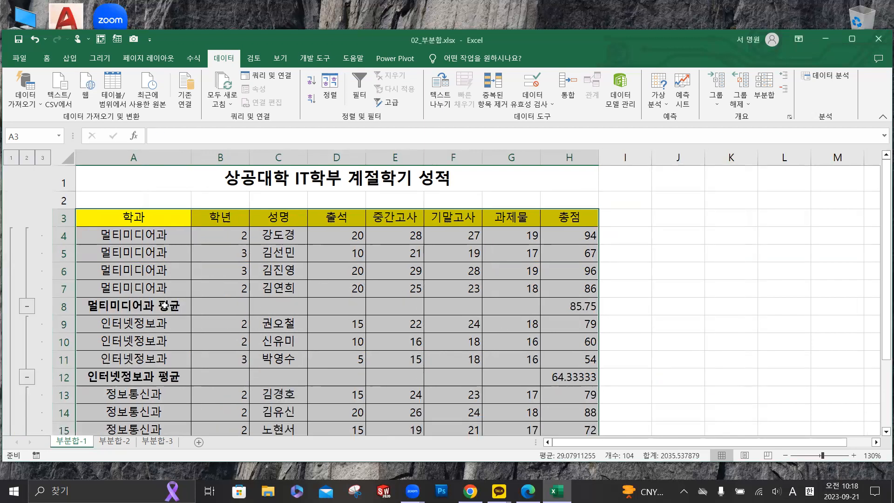
- Add a second subtotal by 학과 with the 최대 of 중간고사 and 기말고사, without replacing the existing average subtotal
key(ctrl+q)
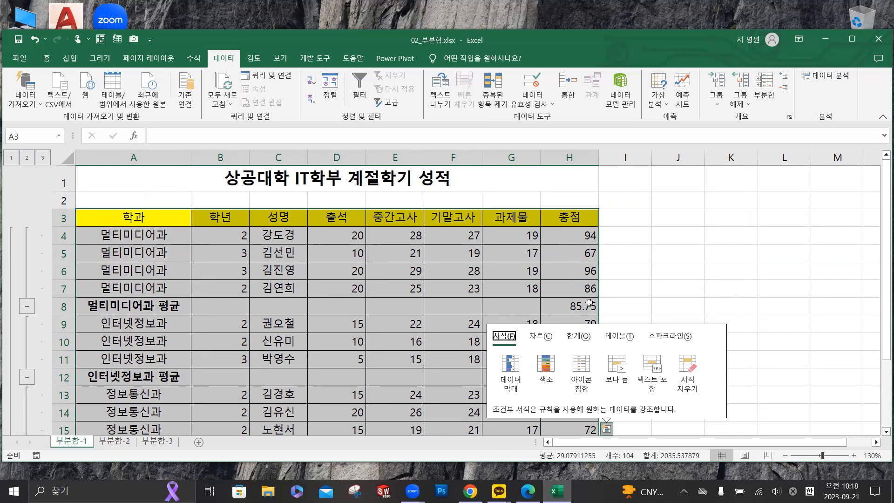
key(Escape)
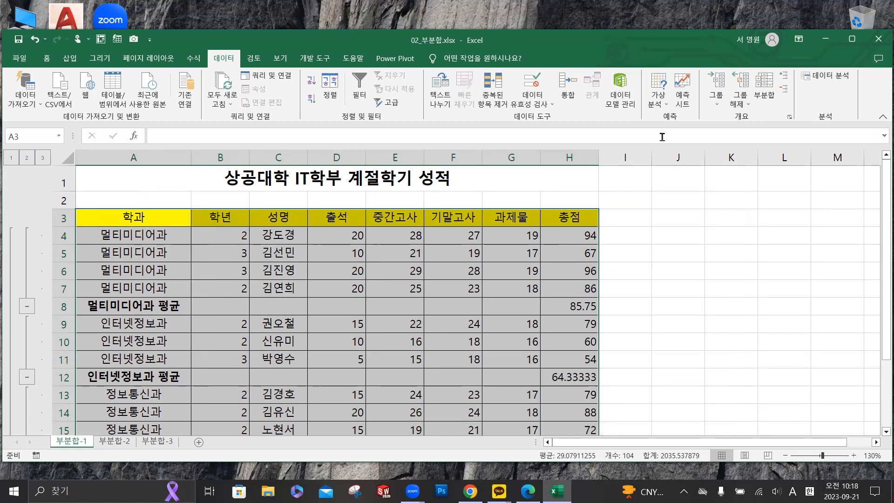
key(ctrl+q)
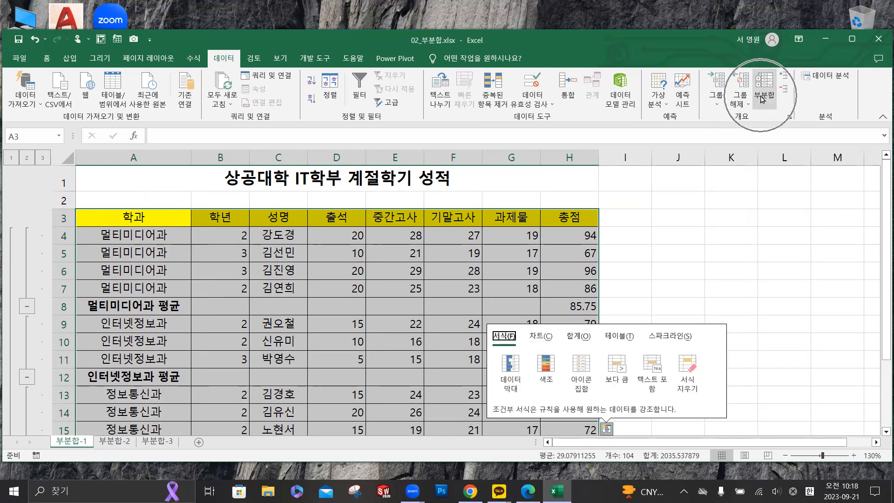
click(762, 99)
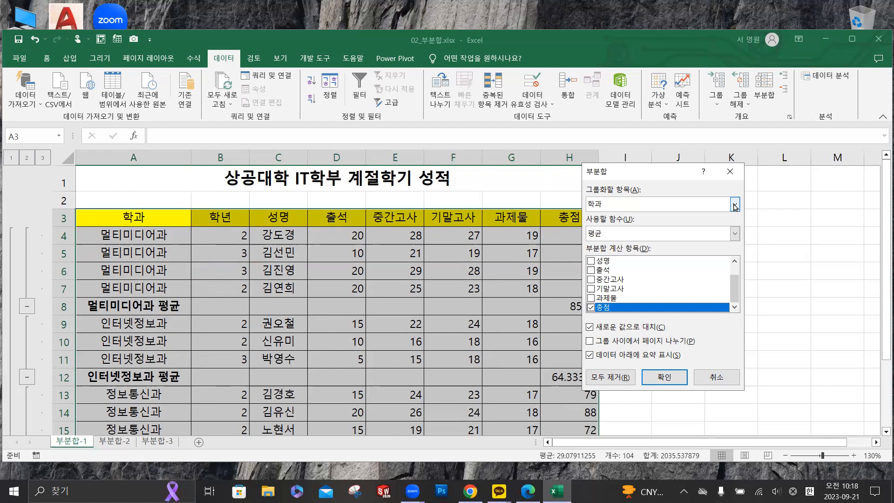
click(707, 238)
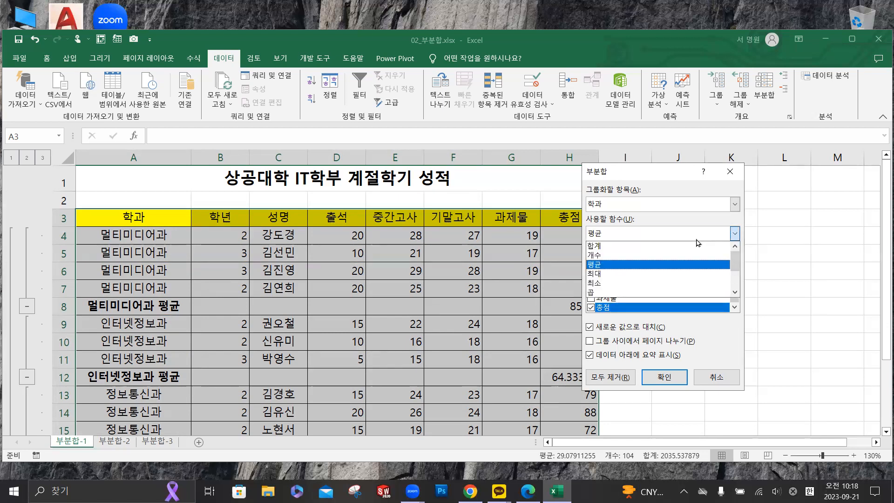
click(648, 275)
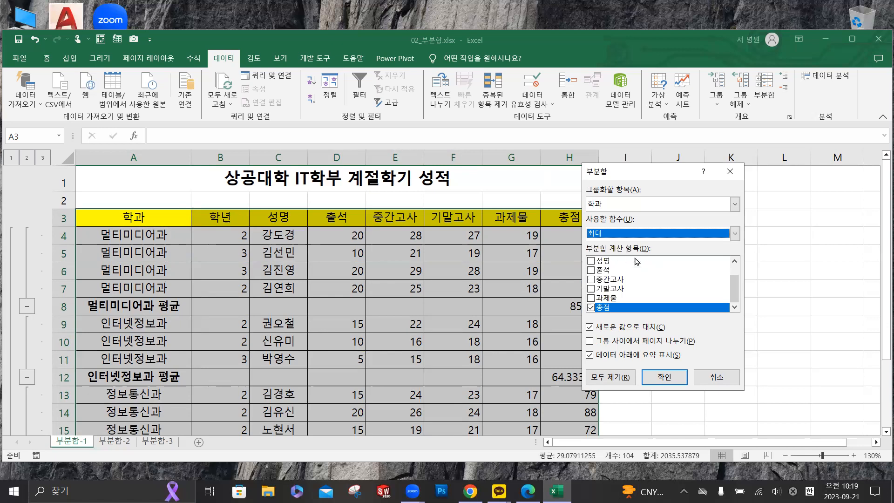
click(590, 307)
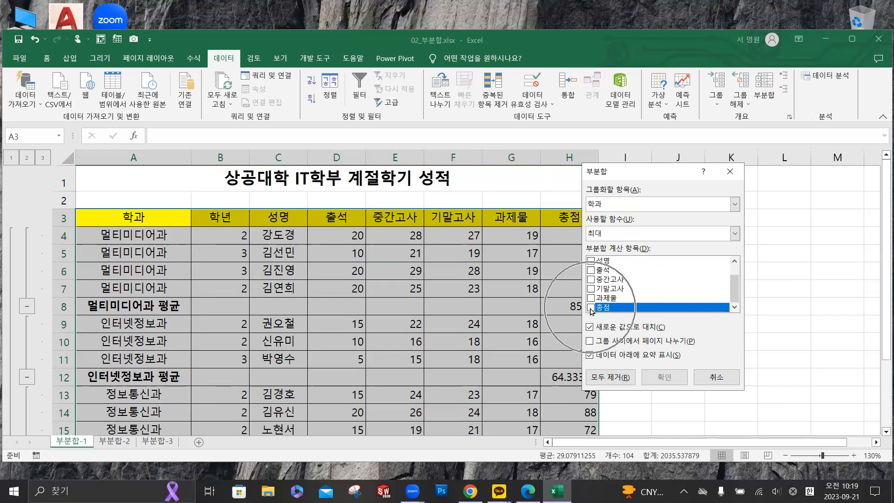
click(591, 279)
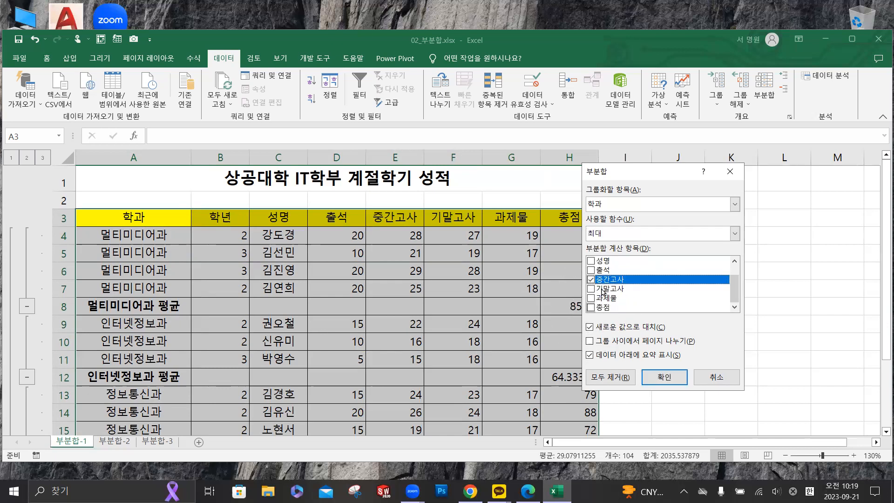
click(591, 289)
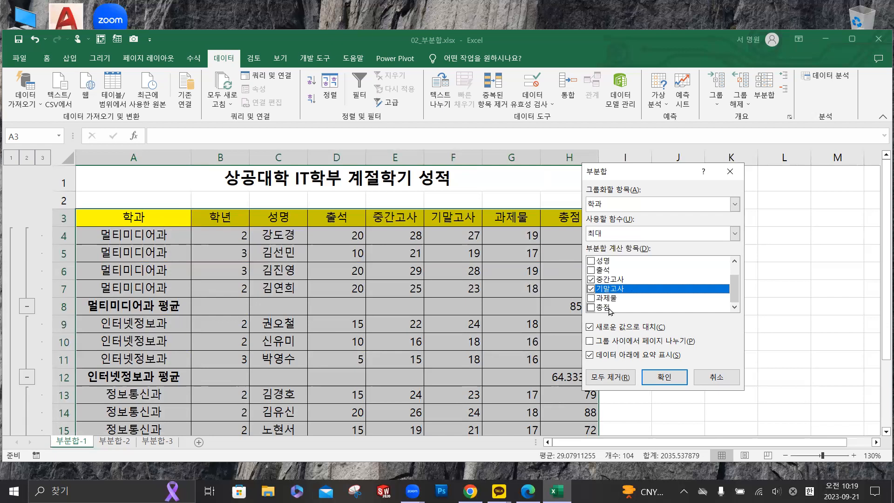
click(590, 327)
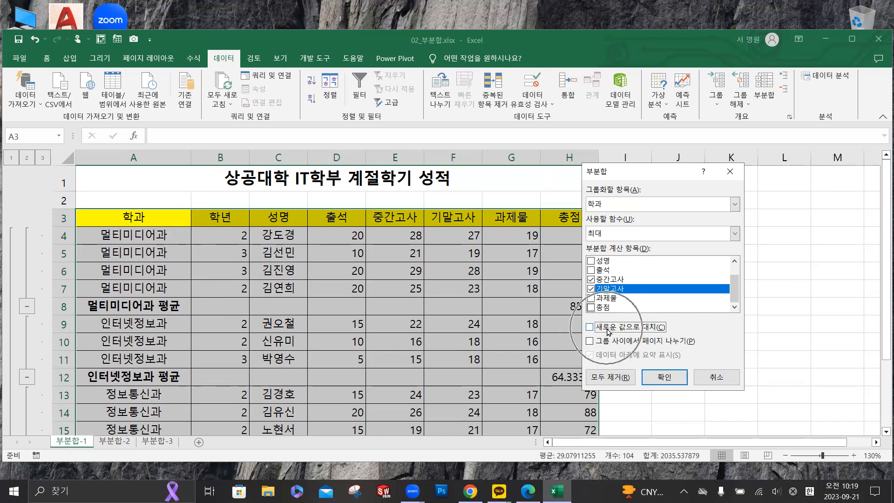
click(661, 372)
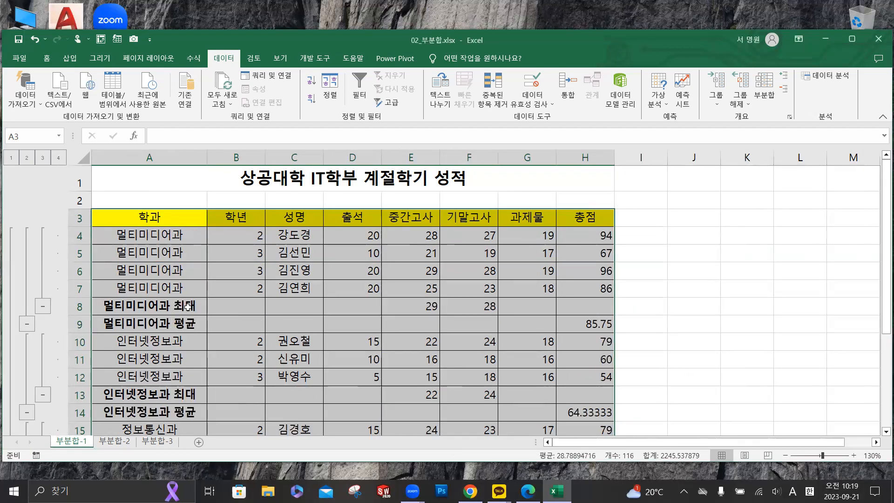
- Examine the 최대 and 평균 subtotal rows for each 학과 and the overall rows at the end of the grade table
click(188, 323)
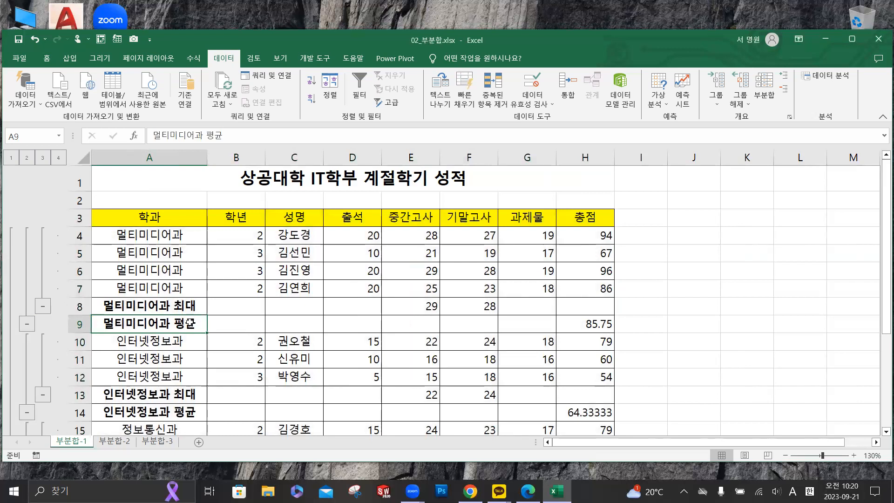
click(192, 305)
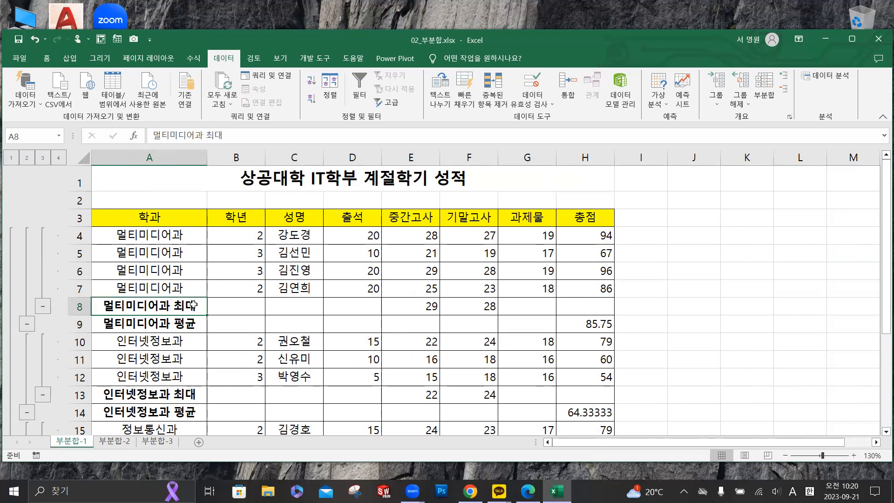
click(409, 306)
click(461, 307)
drag(418, 215, 466, 218)
drag(429, 309, 457, 306)
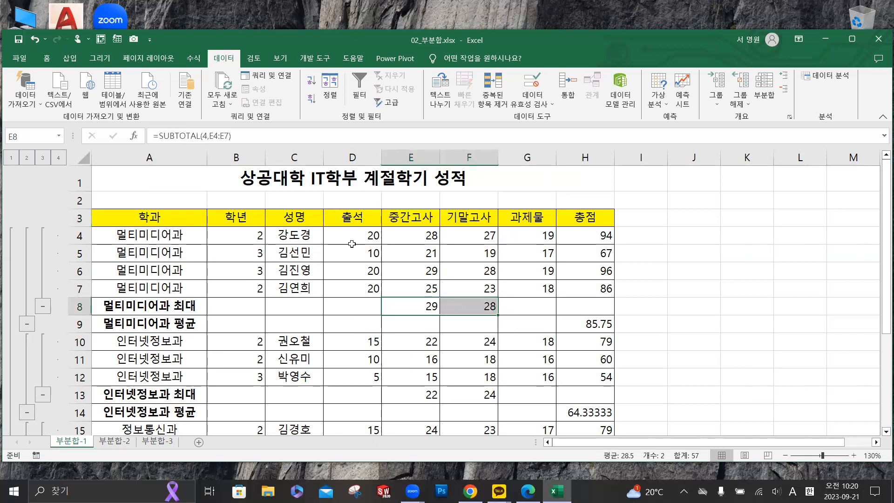
scroll(374, 252, down, 4)
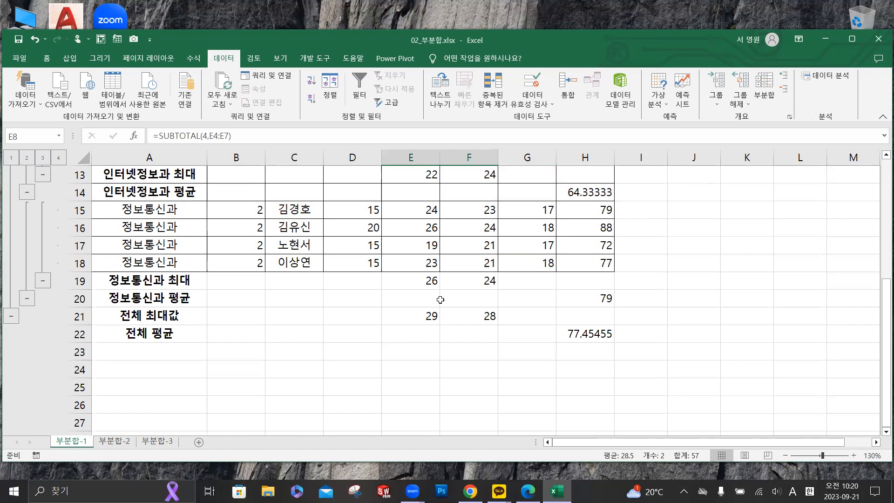
- Fill the header row A3:G3 on sheet 부분합-2 with yellow
click(114, 441)
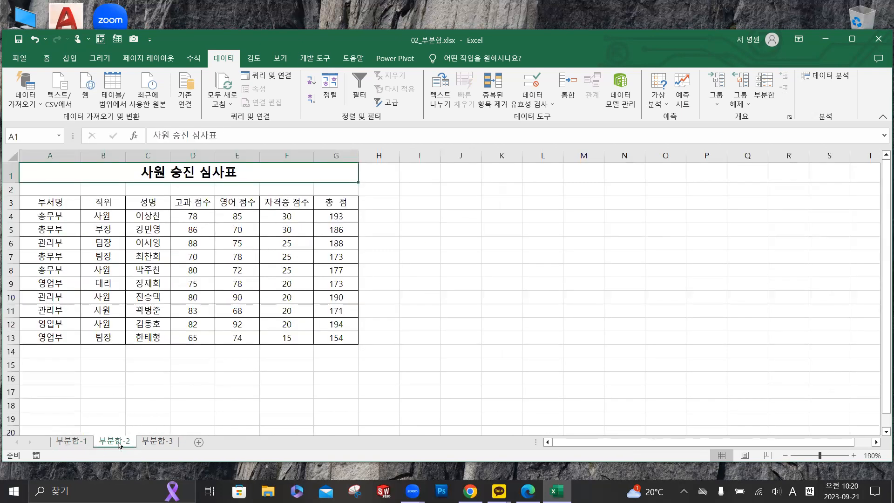
drag(64, 201, 321, 205)
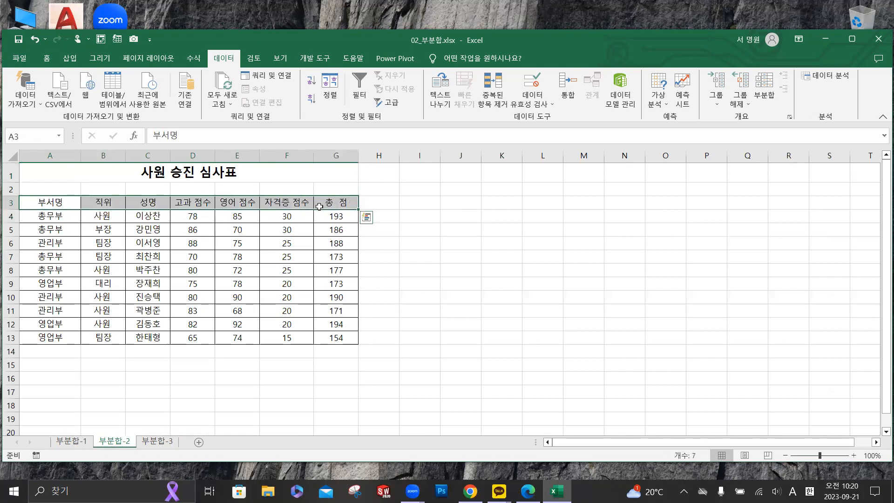
click(47, 58)
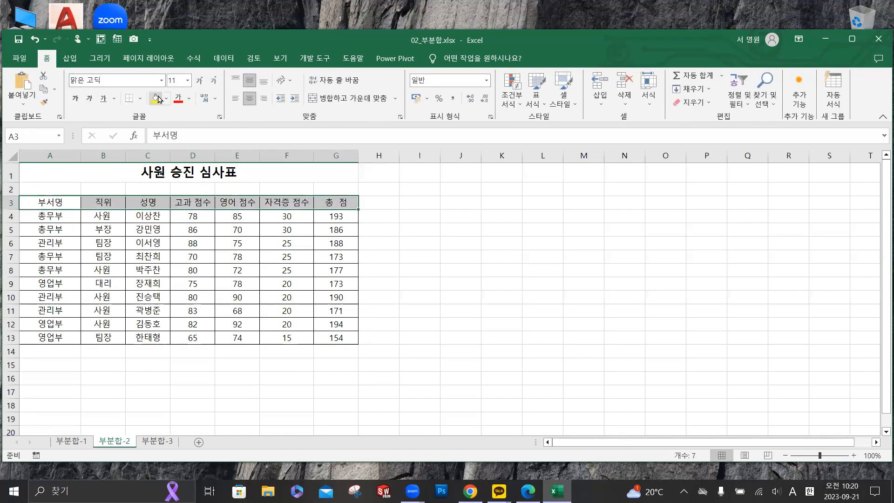
click(156, 99)
scroll(112, 213, up, 2)
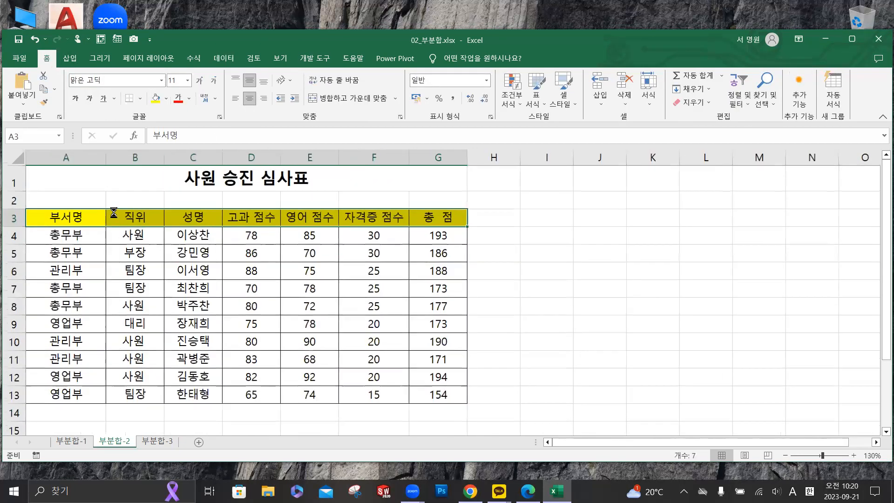
scroll(113, 212, down, 2)
scroll(114, 215, up, 2)
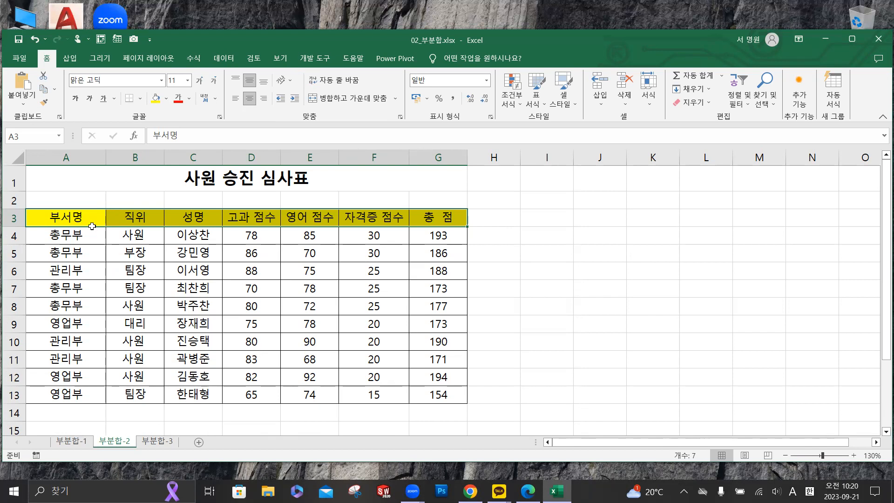
- Sort the promotion table A3:G13 by 부서명 on cell values in ascending order (오름차순)
drag(77, 218, 442, 394)
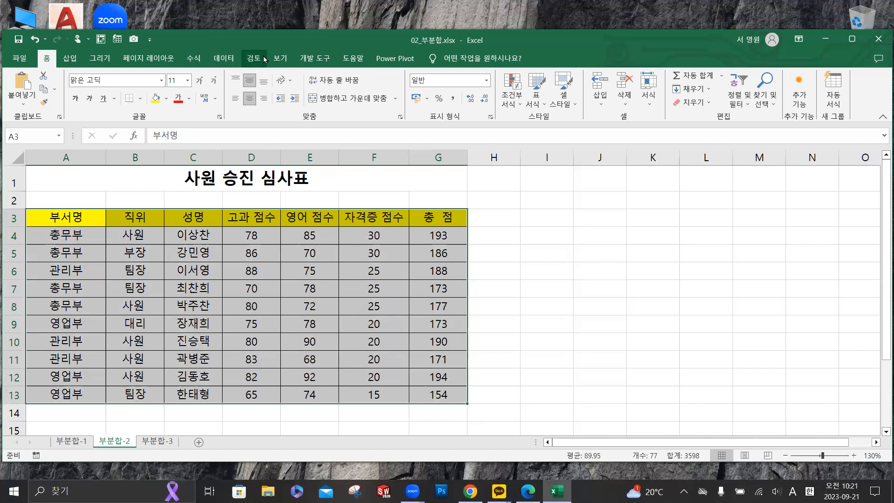
click(223, 57)
click(331, 93)
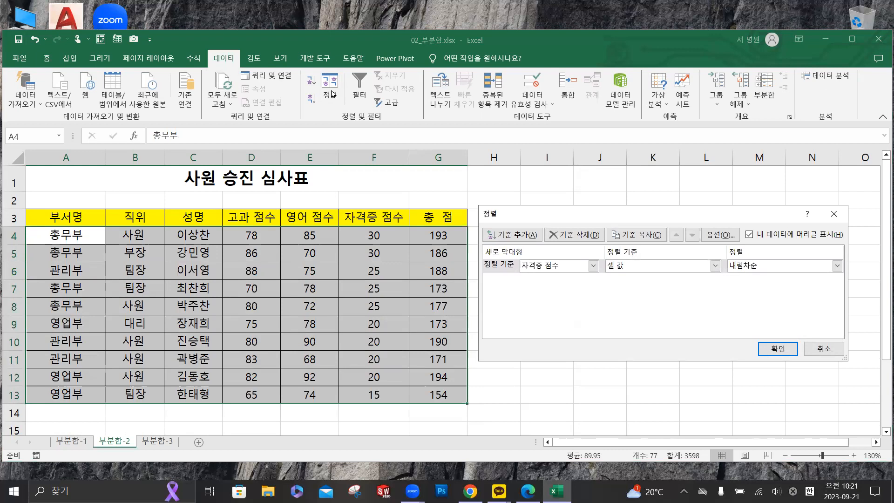
key(ctrl)
key(ctrl)
key(ctrl)
click(590, 269)
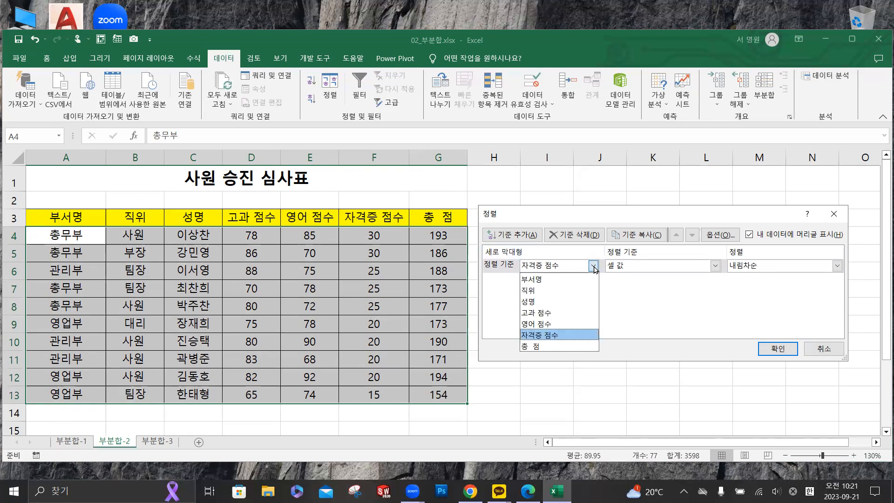
click(577, 277)
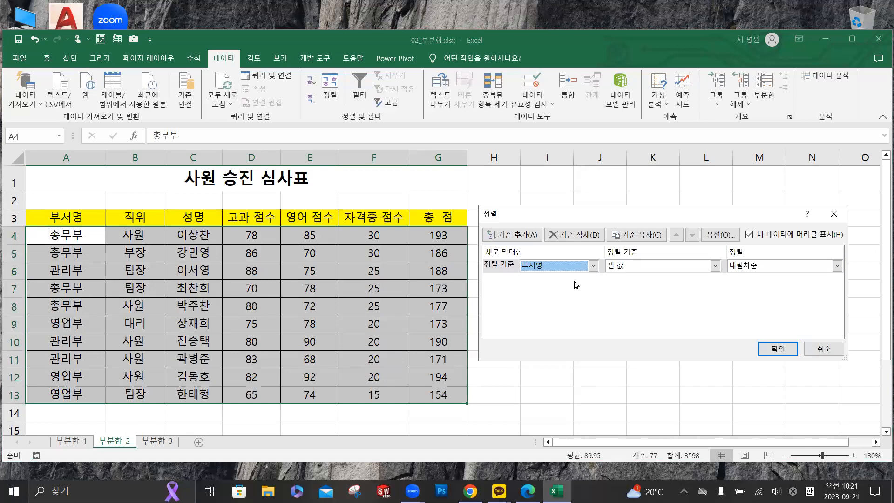
click(754, 269)
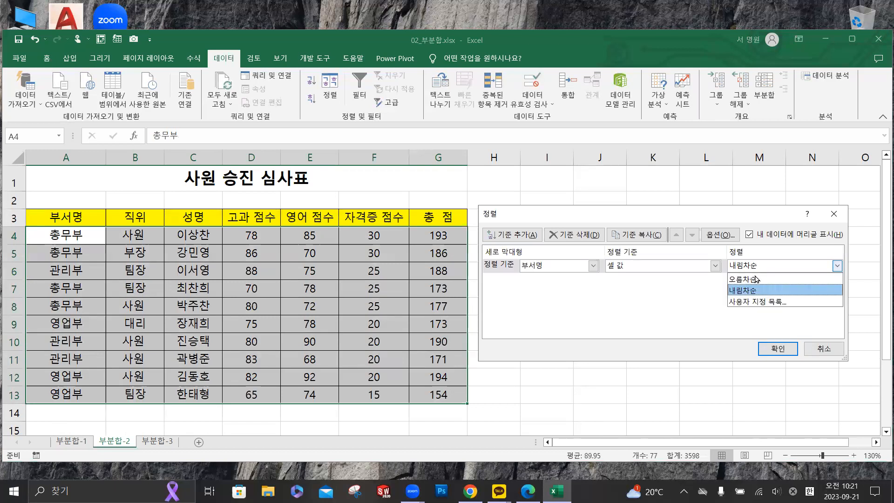
click(756, 279)
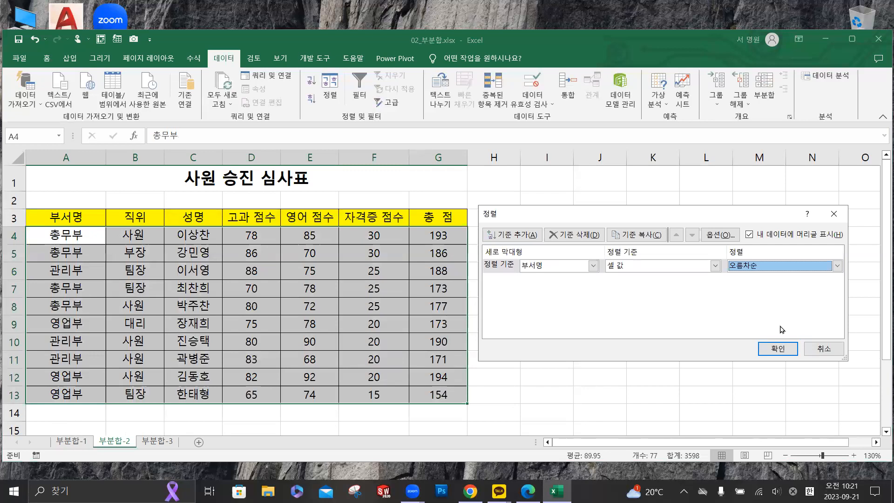
click(787, 349)
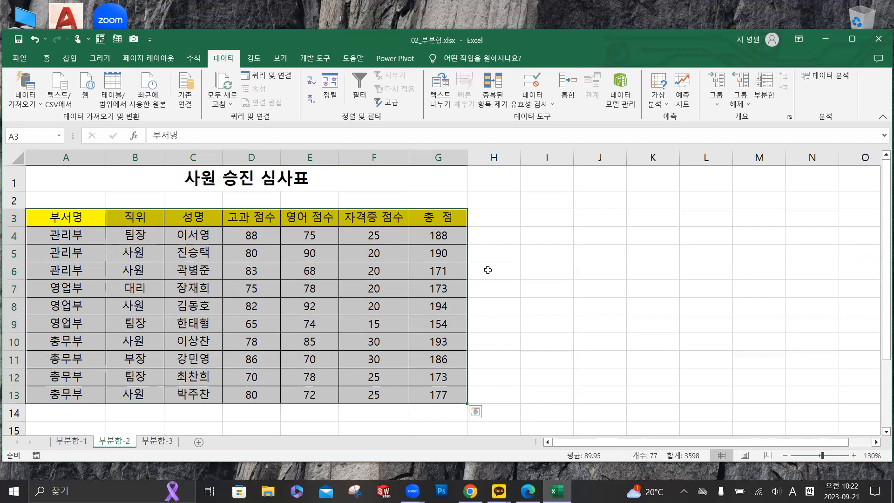
- Apply a subtotal grouped by 부서명 with the 평균 of 고과 점수, 영어 점수, 자격증 점수 and 총 점
click(764, 89)
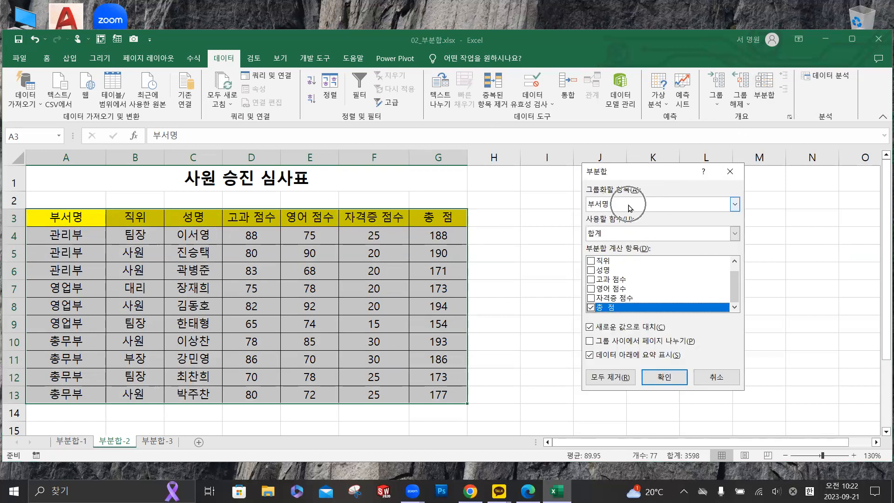
click(621, 236)
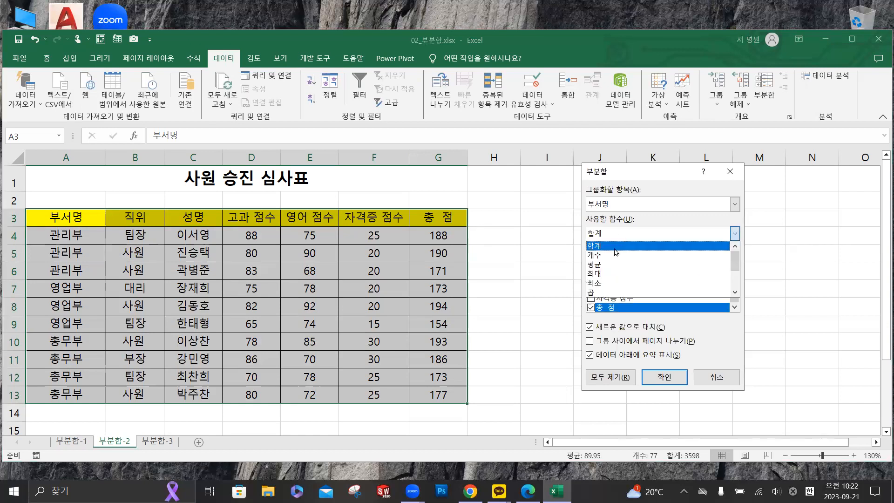
click(609, 264)
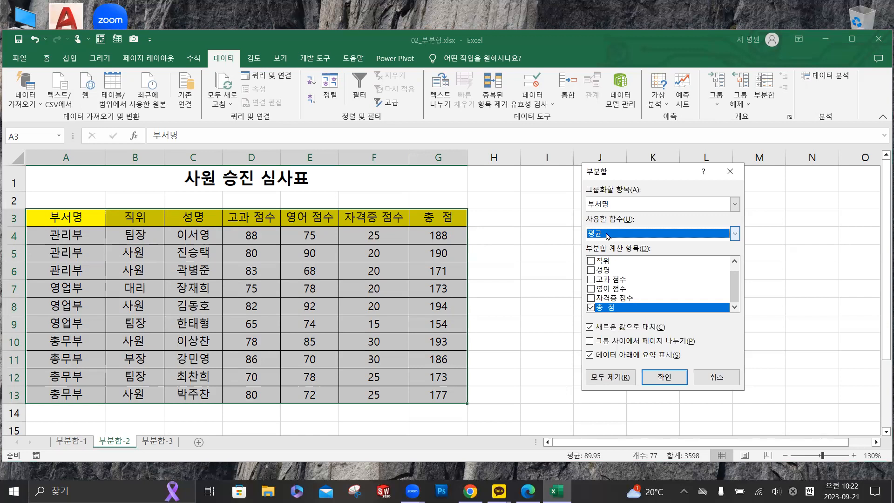
click(592, 280)
click(592, 289)
click(590, 299)
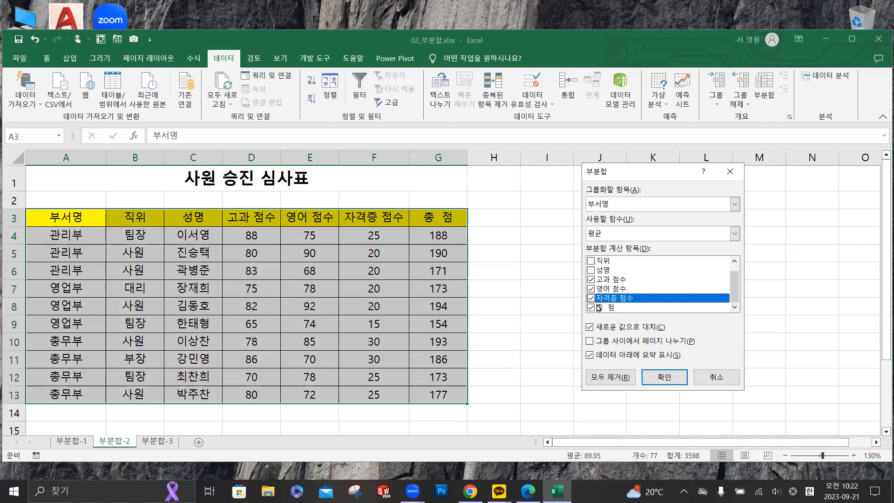
click(670, 379)
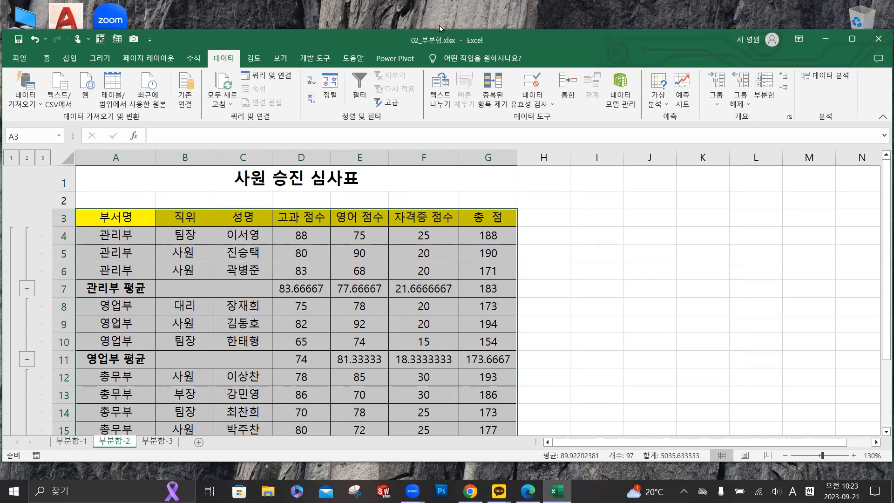
click(551, 193)
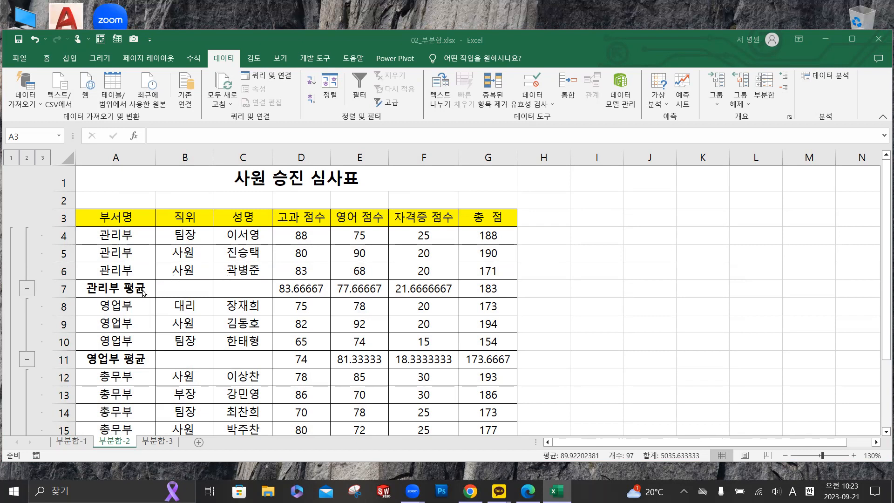
- Add a second subtotal by 부서명 with the 개수 of 성명 only, without replacing the existing average subtotal
key(ctrl+a)
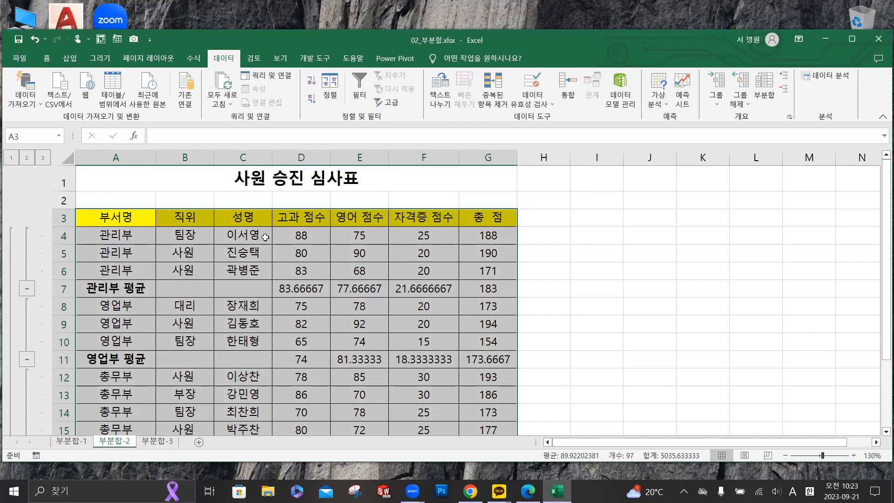
click(764, 90)
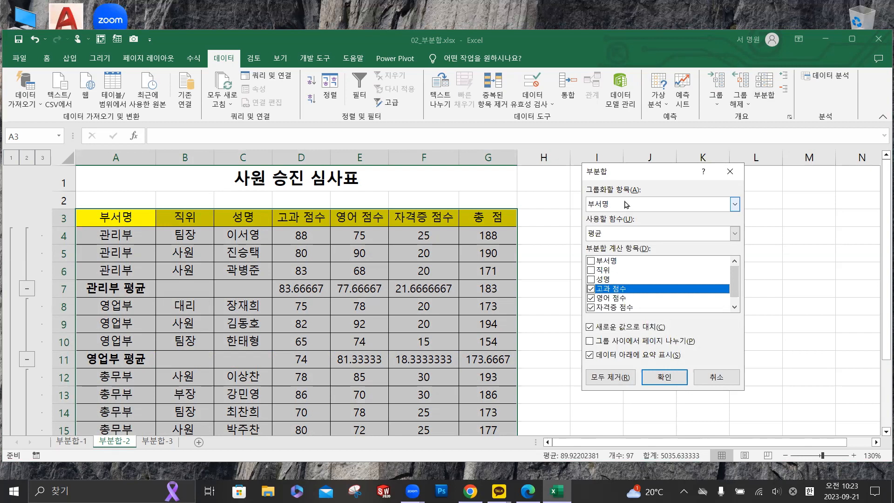
click(627, 234)
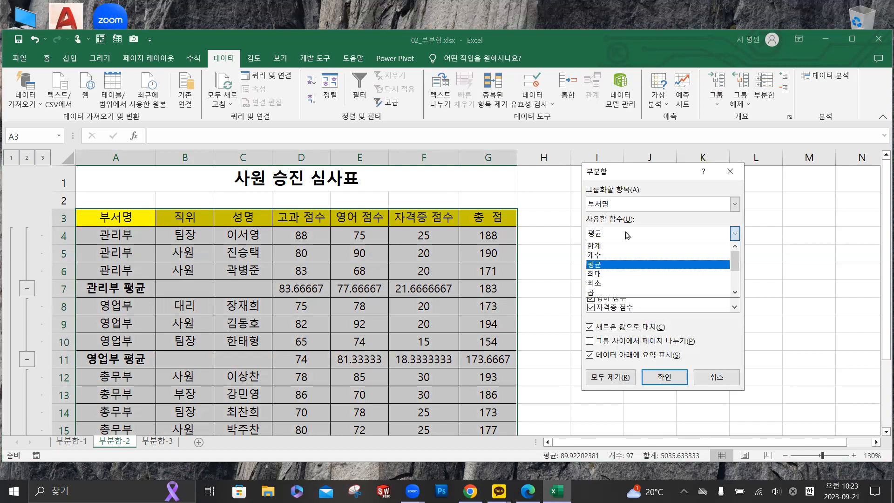
click(606, 259)
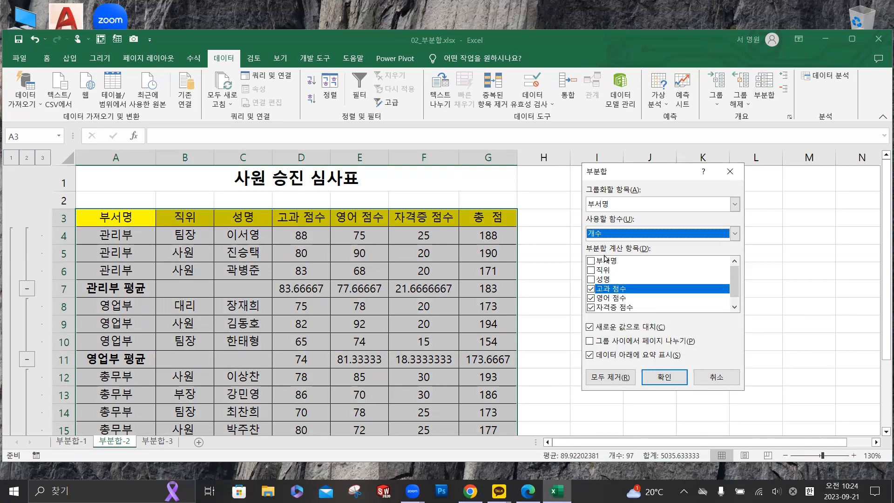
click(591, 289)
click(591, 298)
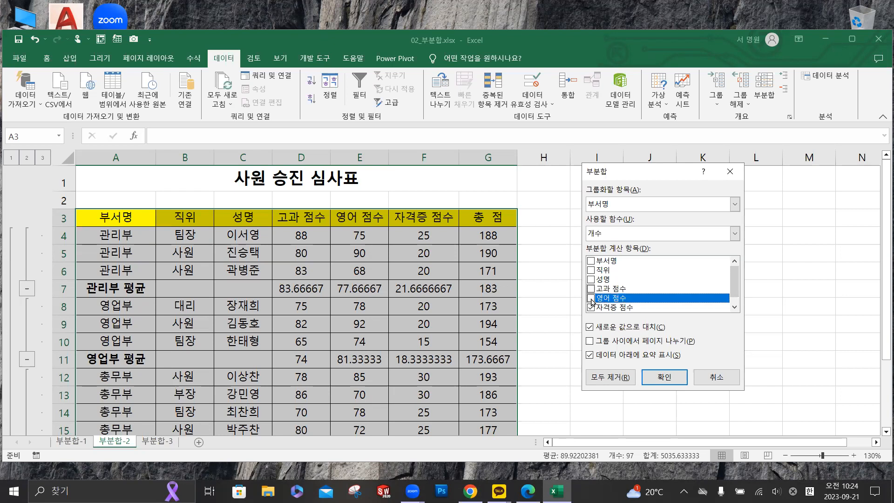
click(591, 309)
scroll(734, 286, down, 1)
click(591, 307)
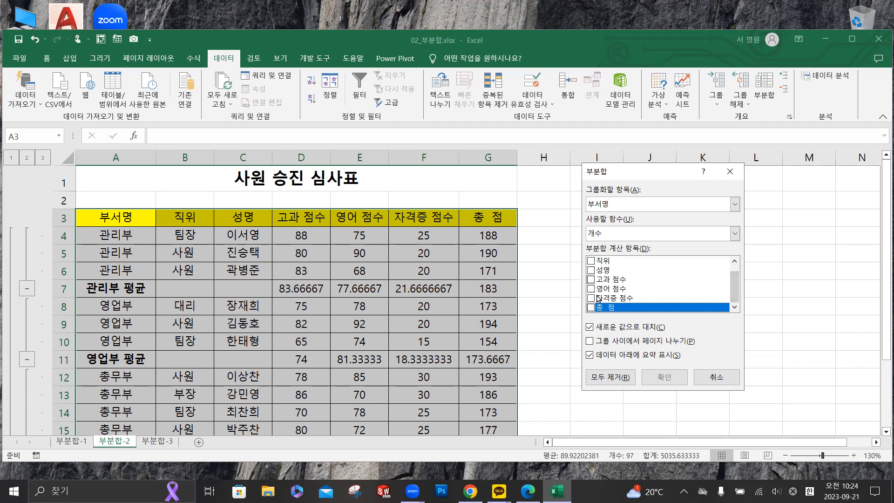
click(591, 270)
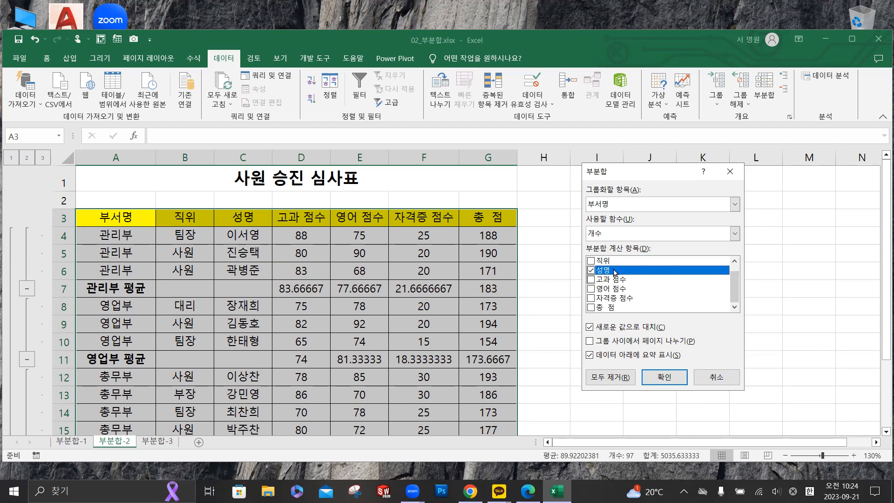
click(590, 327)
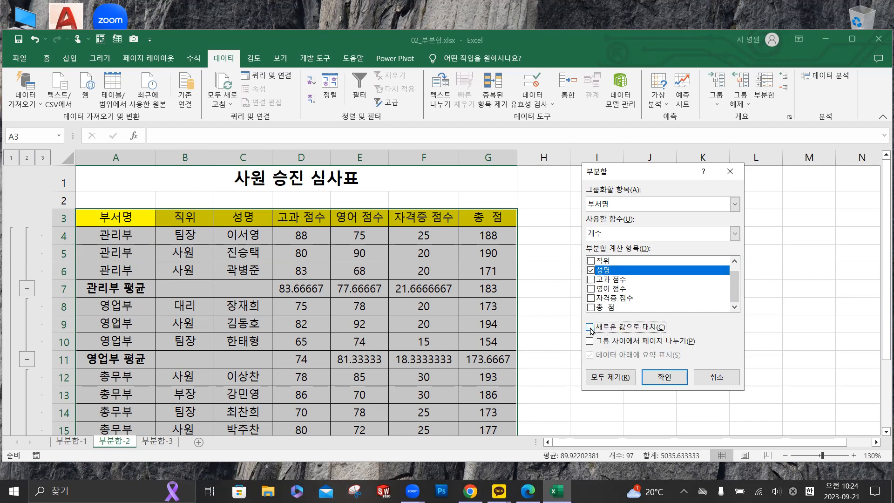
click(670, 377)
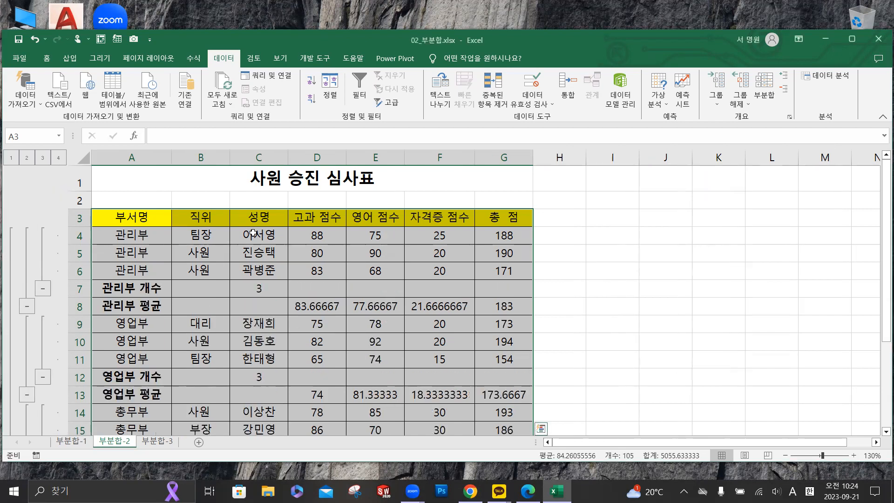
- Review the 개수 and 평균 subtotal rows down to 전체 개수 and 전체 평균 at the end of the table
scroll(345, 308, down, 1)
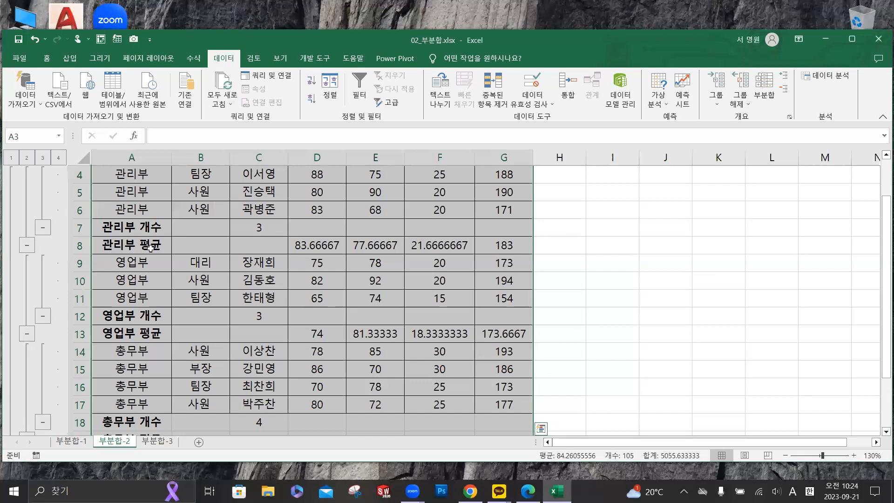
scroll(147, 248, down, 1)
scroll(147, 248, down, 2)
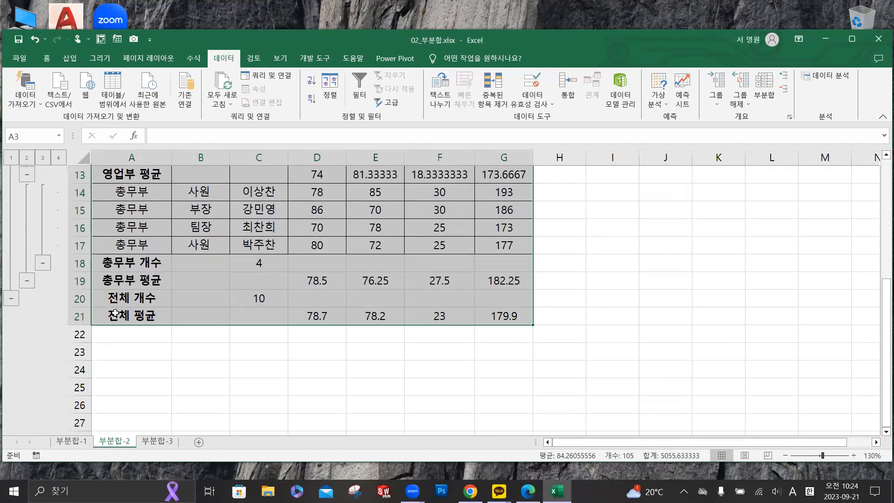
drag(123, 305, 124, 320)
scroll(121, 326, up, 2)
scroll(132, 362, up, 2)
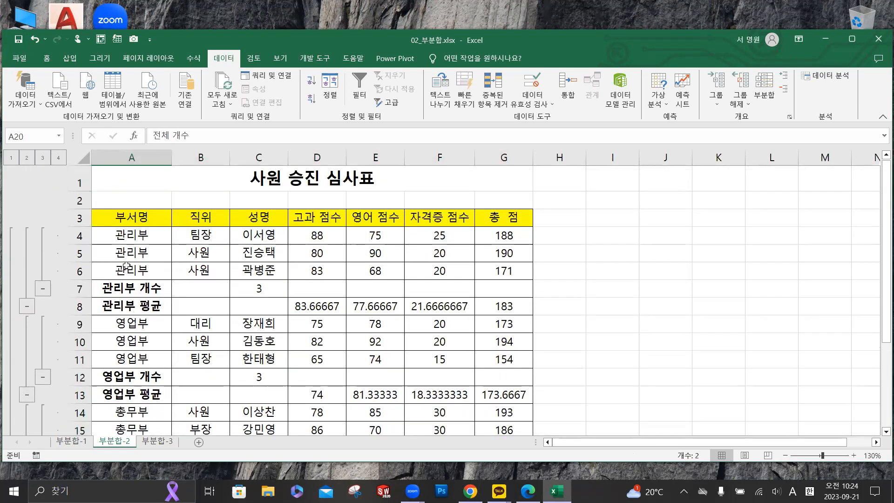
- Compare the 관리부 평균 values with the four score headers and the 관리부 개수 value with the 성명 header
click(131, 216)
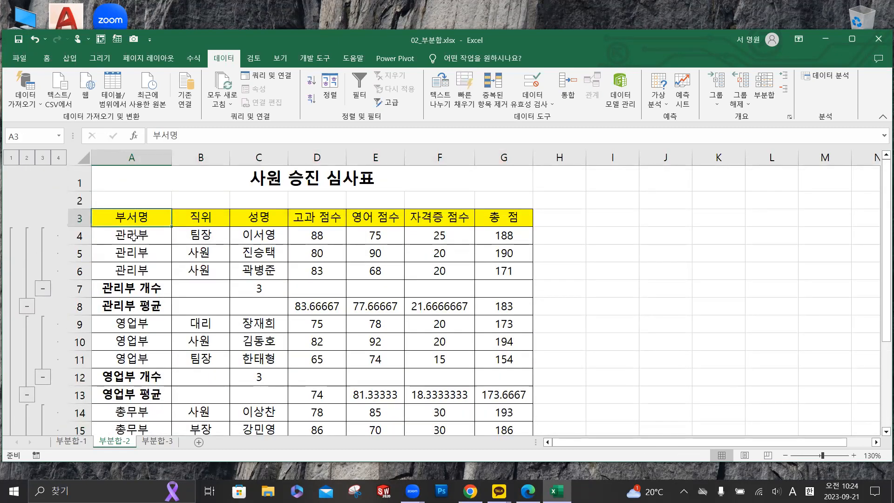
drag(165, 287, 157, 305)
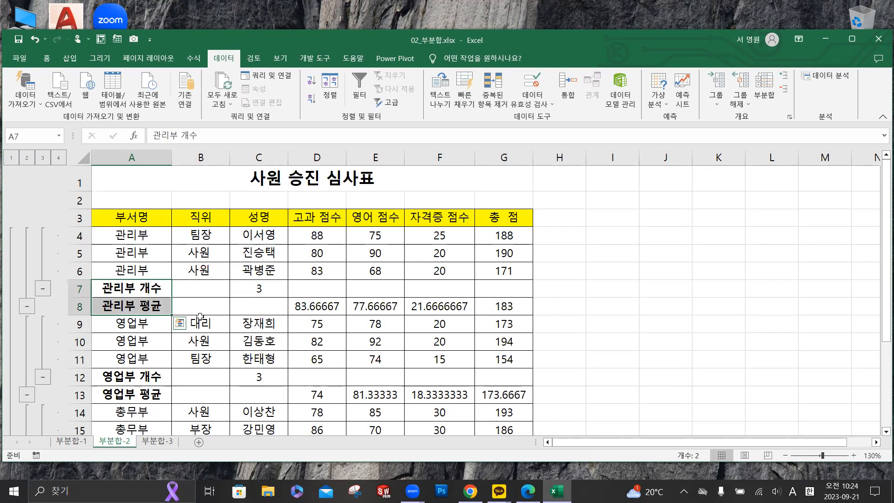
click(152, 306)
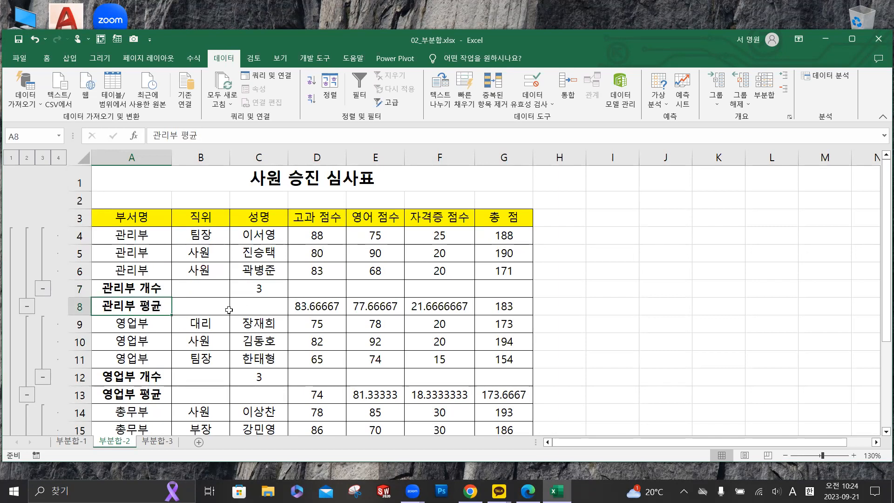
drag(325, 306, 465, 306)
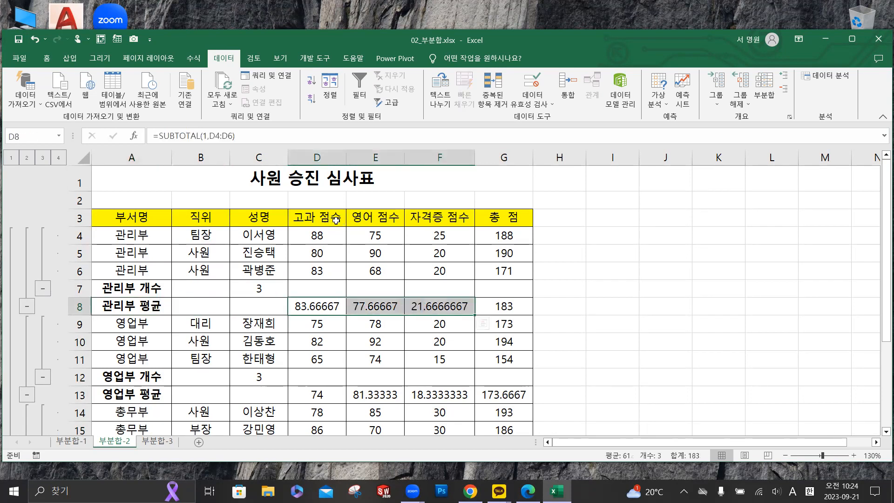
drag(328, 217, 433, 219)
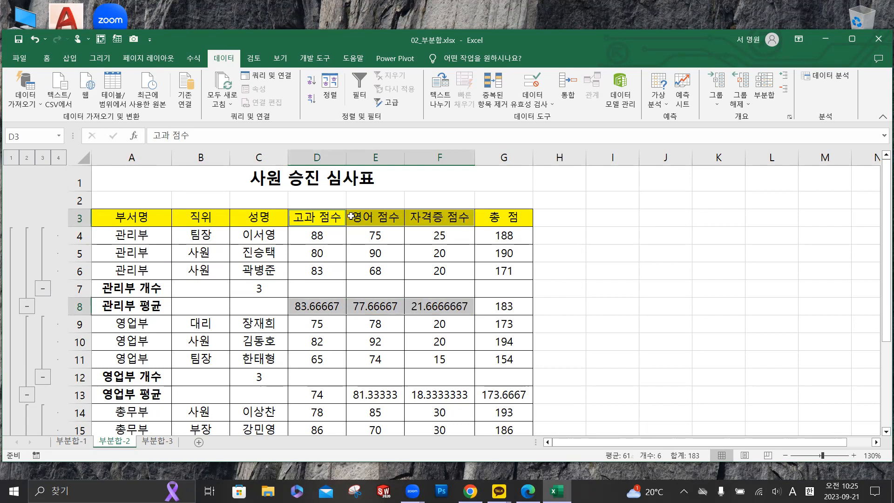
drag(335, 308, 484, 309)
drag(316, 217, 475, 223)
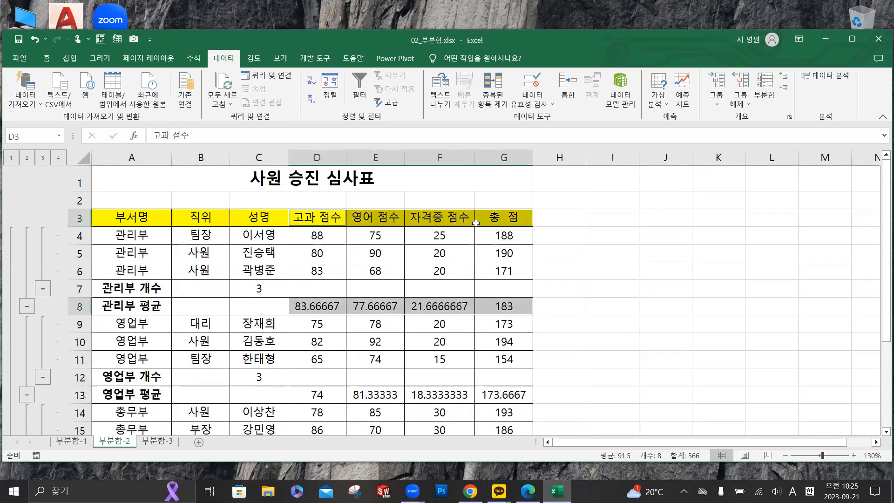
click(154, 288)
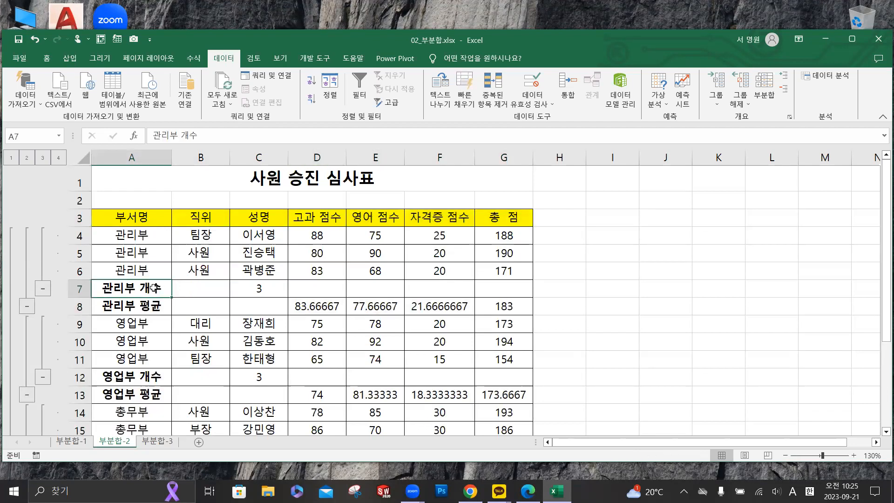
click(262, 290)
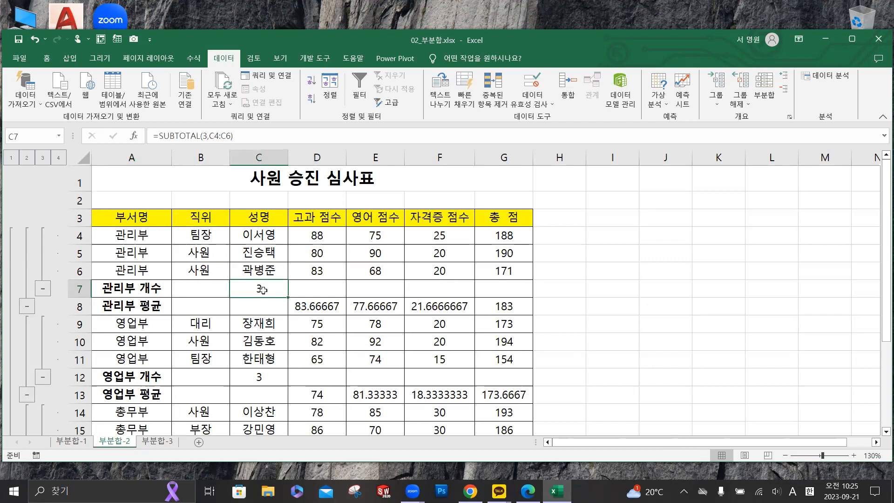
ctrl+click(264, 216)
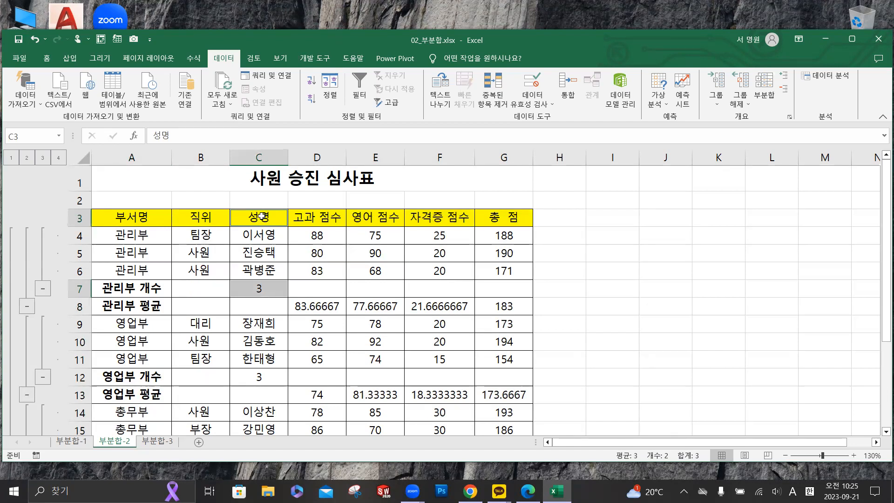
- Replace every 개수 with 인원수 throughout the subtotalled table starting at A3
drag(132, 217, 493, 407)
scroll(233, 304, up, 3)
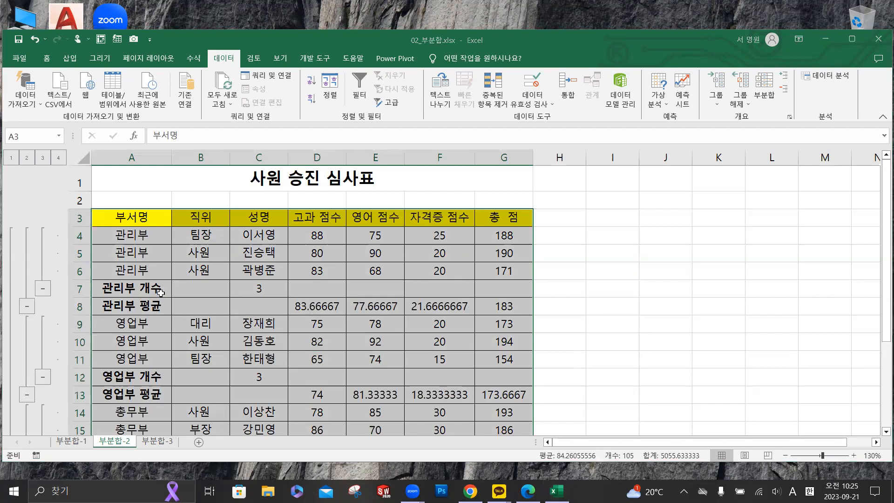
key(ctrl+f)
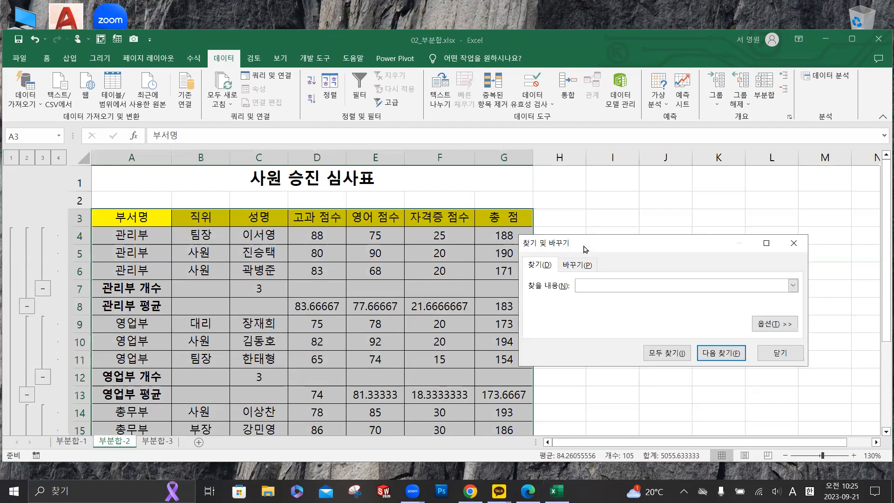
drag(585, 249, 608, 152)
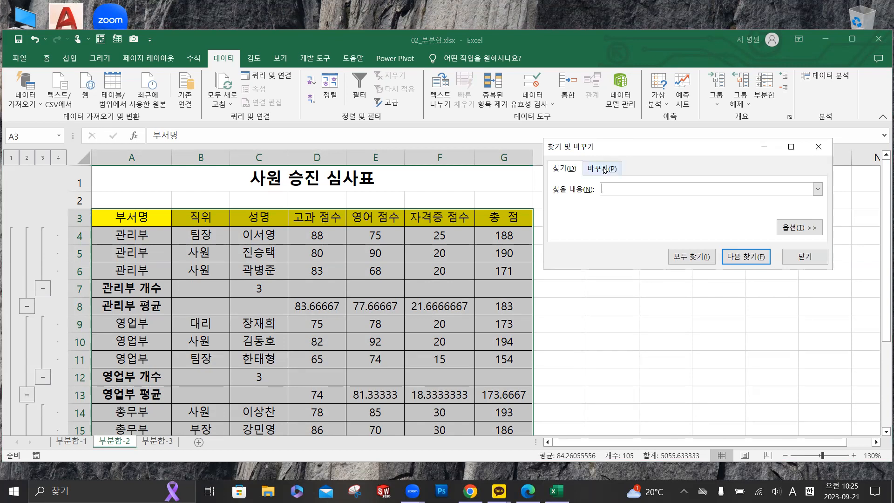
click(606, 170)
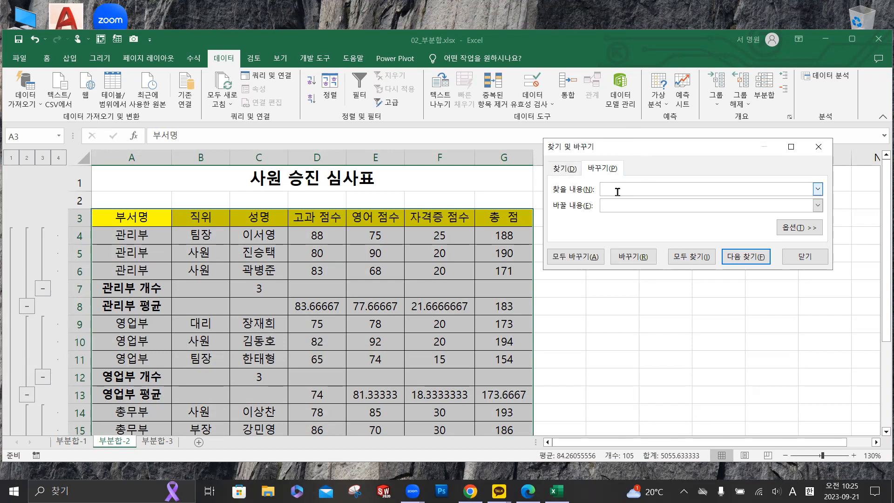
text(rot)
key(BackSpace)
key(BackSpace)
key(BackSpace)
key(Hangul)
text(개수)
click(606, 205)
text(인원수)
click(584, 260)
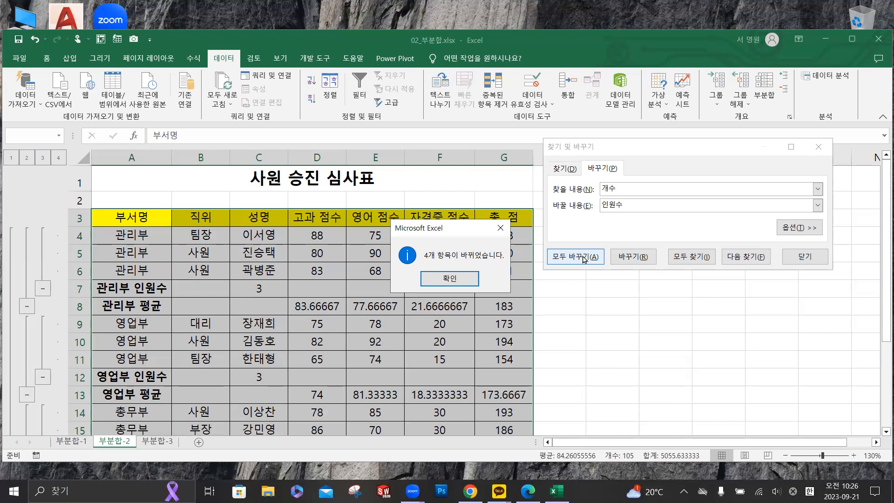
click(454, 280)
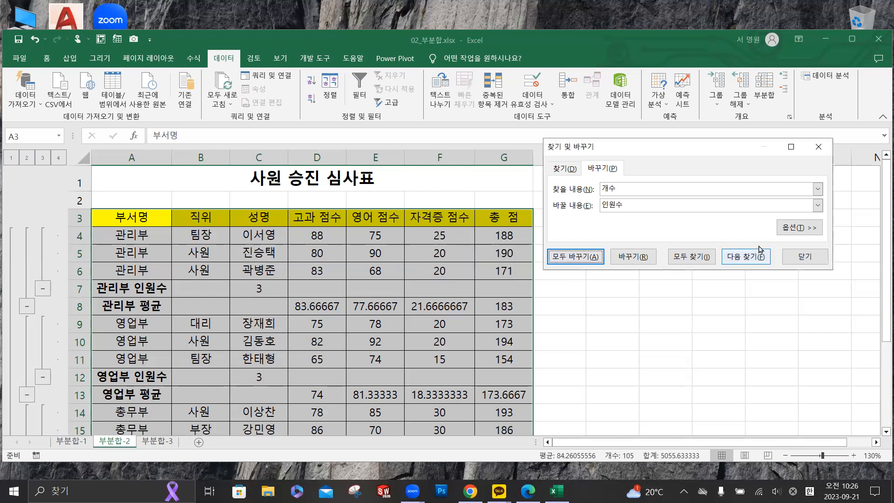
click(808, 256)
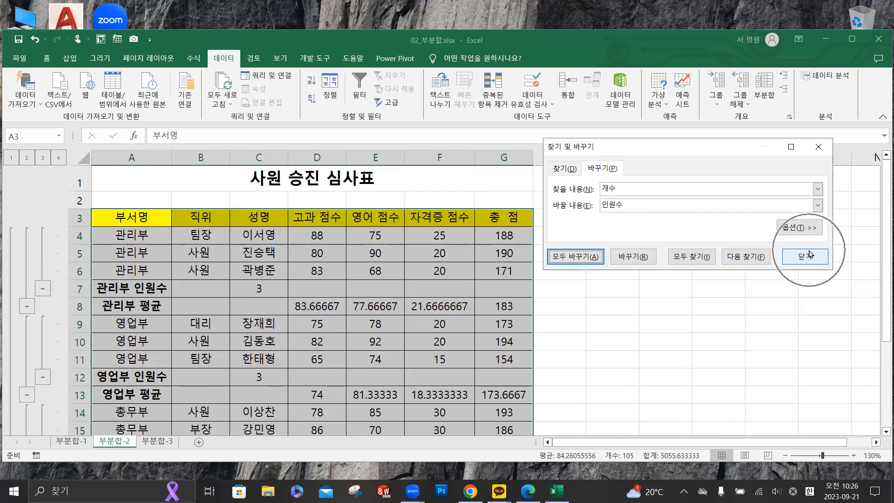
- On sheet 부분합-3, fill the header row A3:F3 with yellow and select the table A3:F16
click(158, 441)
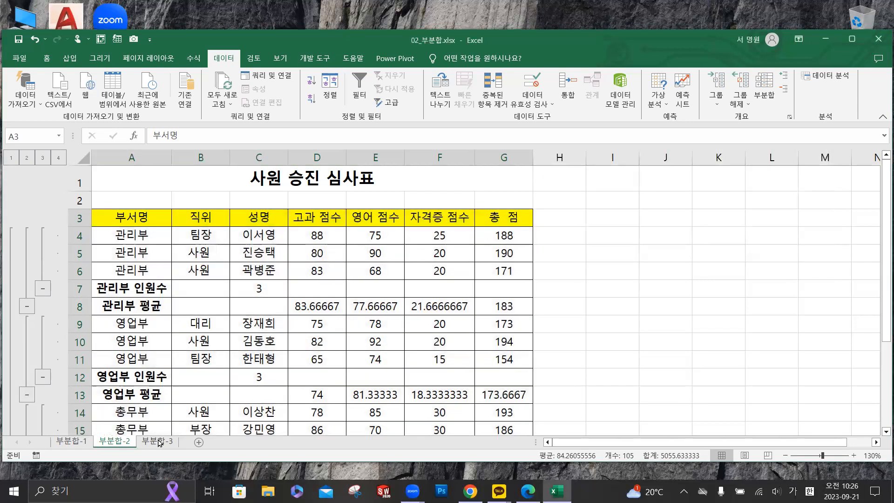
drag(51, 203, 305, 202)
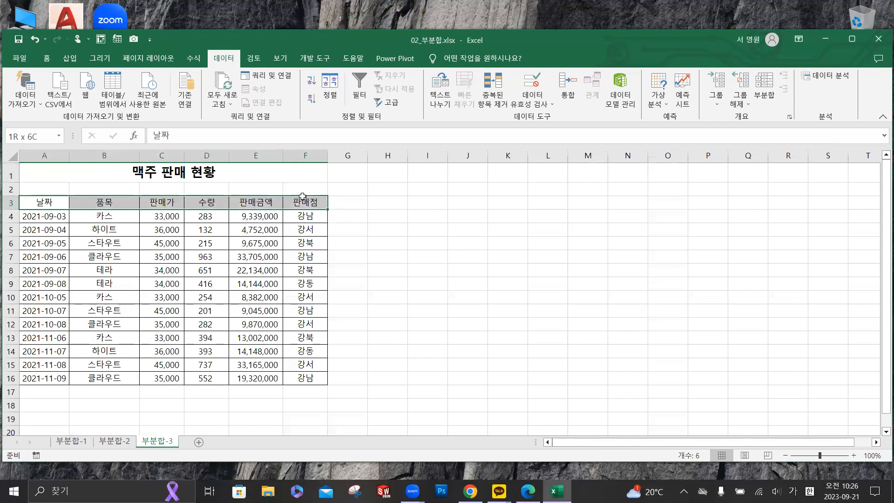
click(50, 59)
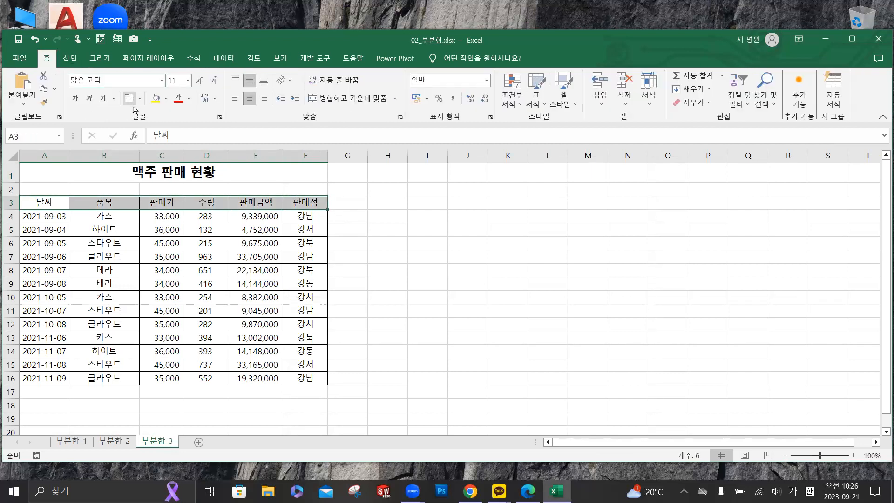
click(155, 98)
click(205, 289)
drag(47, 202, 305, 379)
ctrl+scroll(276, 271, up, 1)
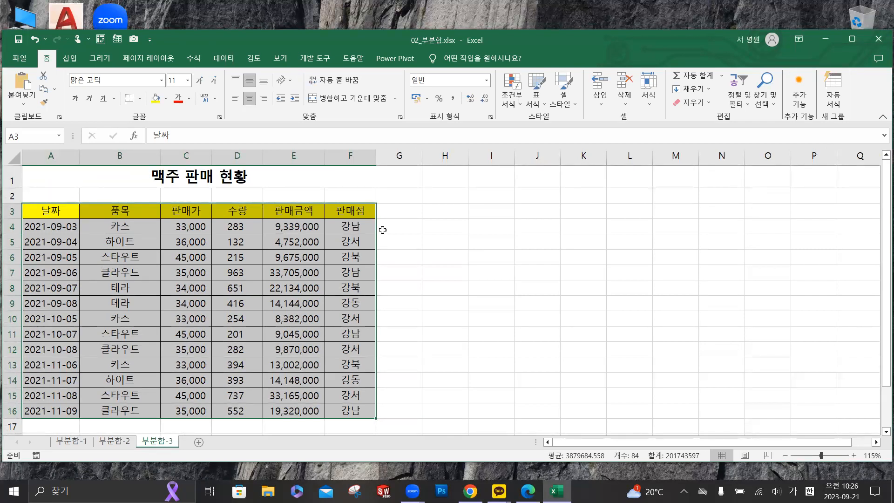
- On sheet 부분합-2, select the values in columns D to G of all 평균 rows: 8, 13, 19 and 21
click(123, 443)
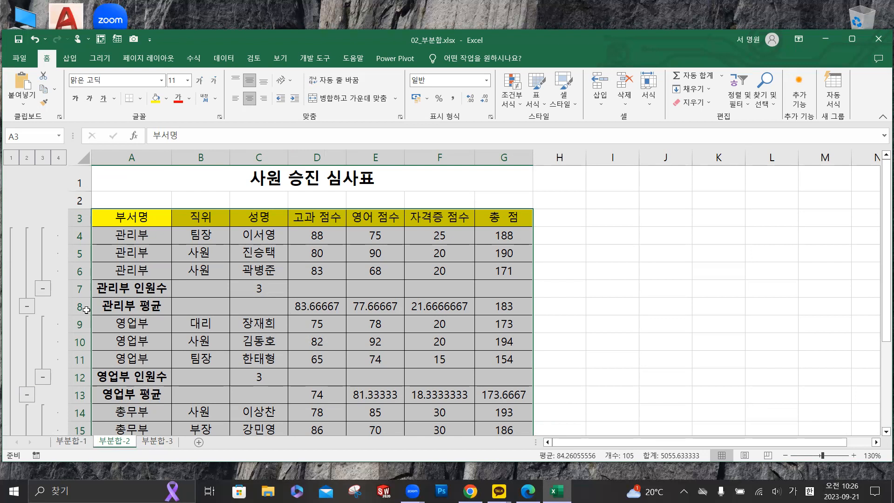
drag(329, 311, 505, 307)
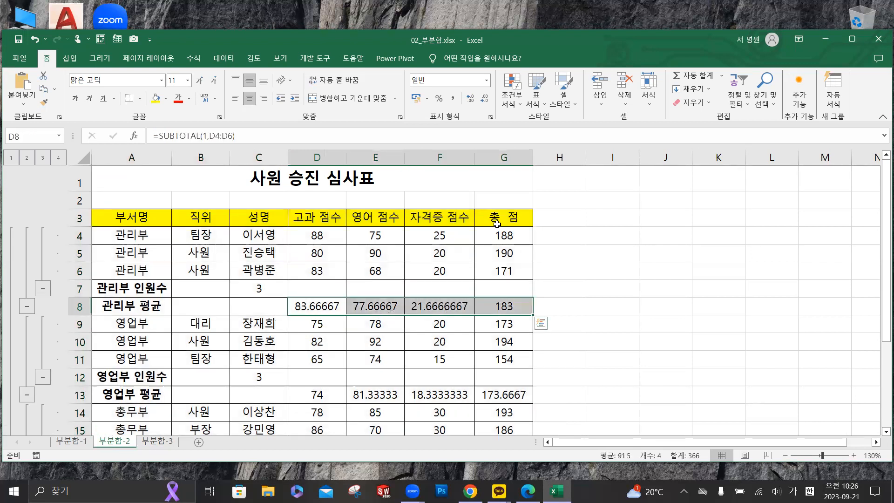
scroll(496, 221, down, 1)
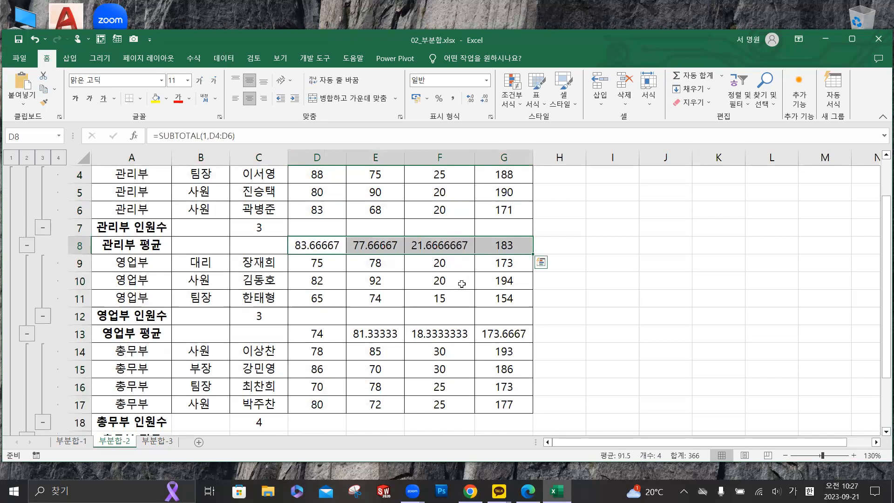
drag(326, 334, 498, 333)
scroll(436, 272, down, 2)
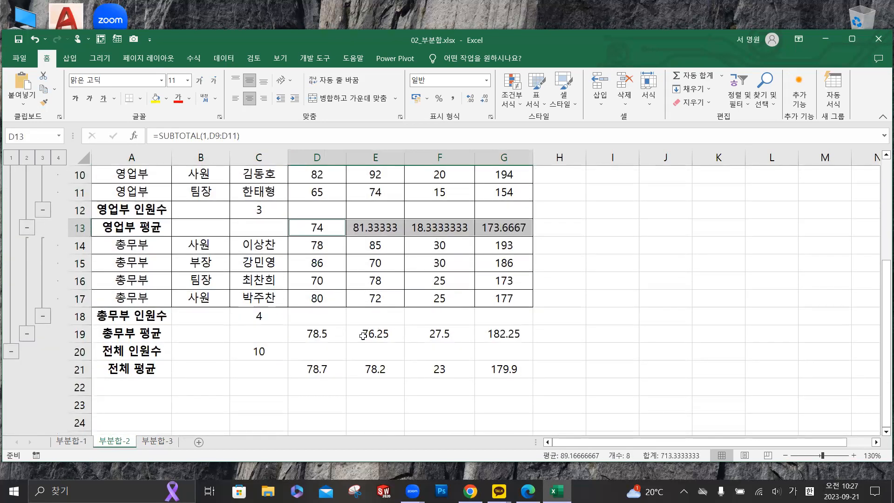
drag(323, 335, 494, 334)
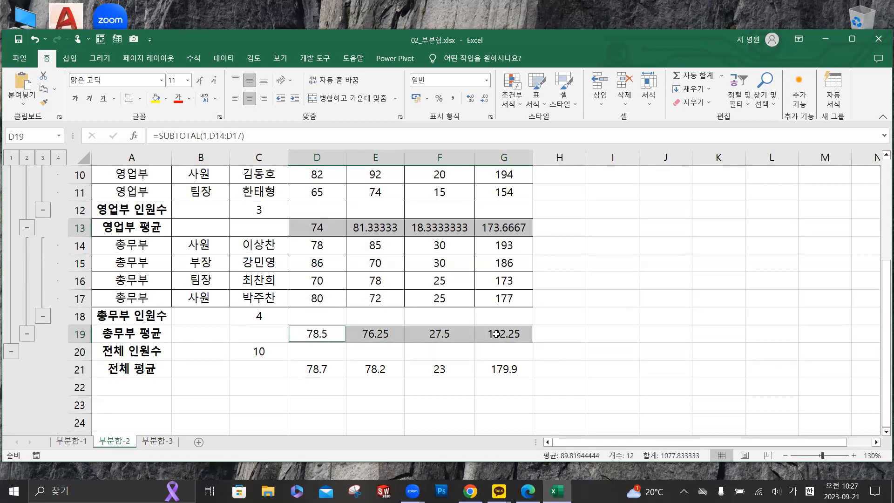
drag(334, 370, 512, 373)
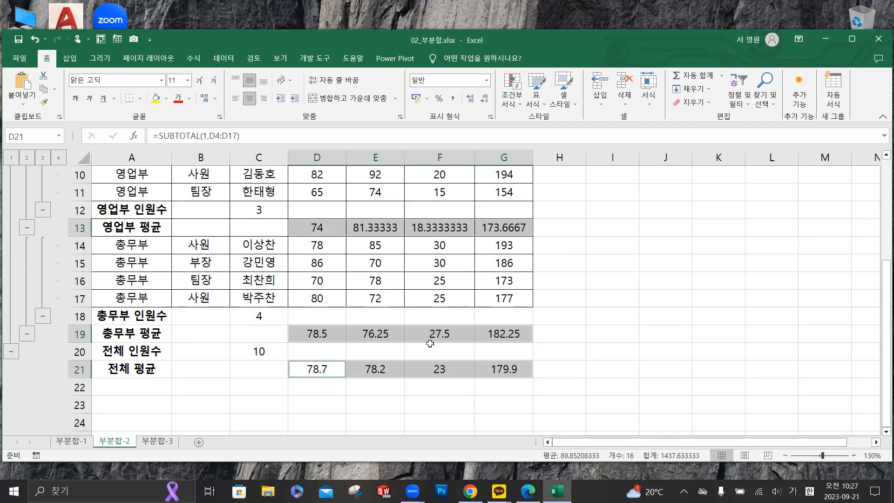
scroll(432, 316, up, 3)
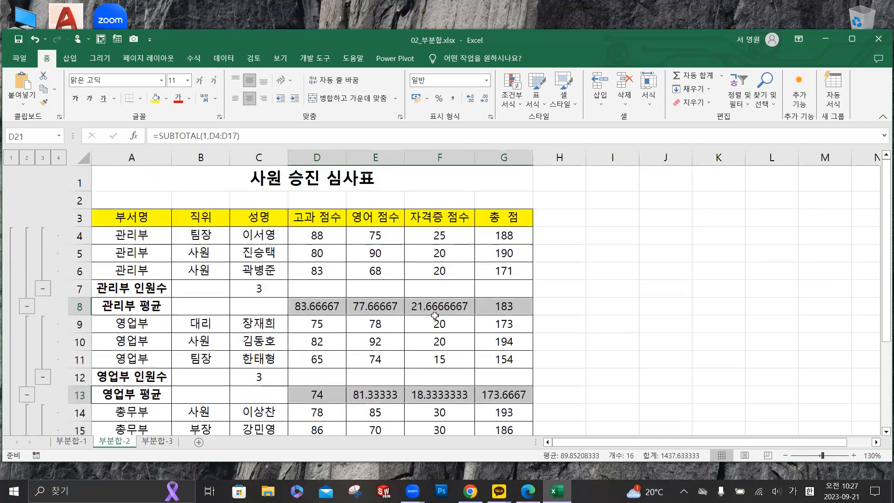
- Display the selected 평균 values with two decimal places
key(ctrl)
key(ctrl)
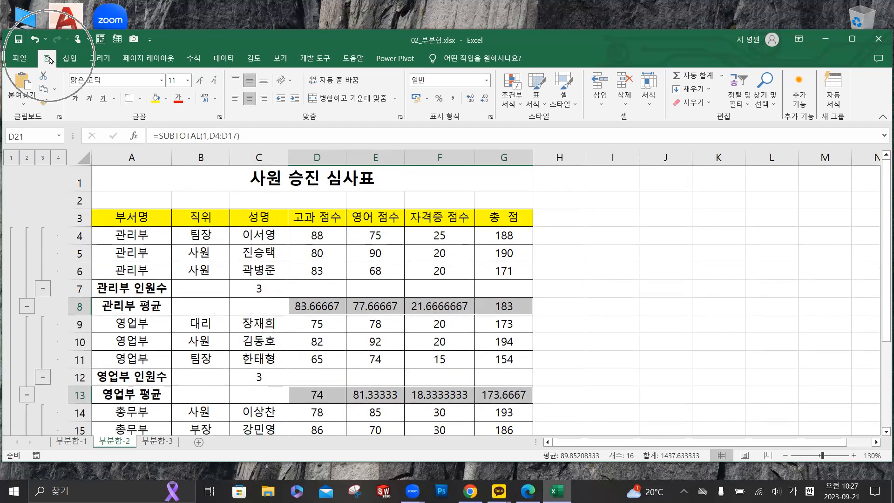
key(ctrl)
key(ctrl)
key(ctrl)
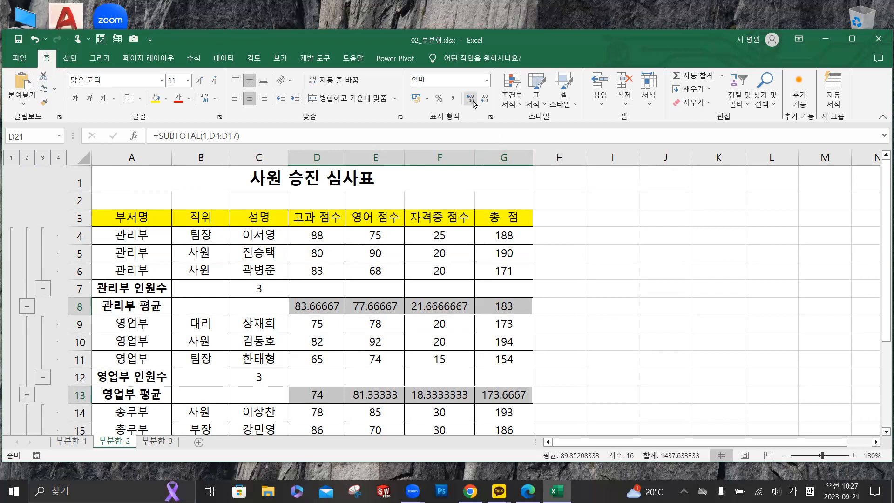
key(ctrl)
key(ctrl)
key(ctrl)
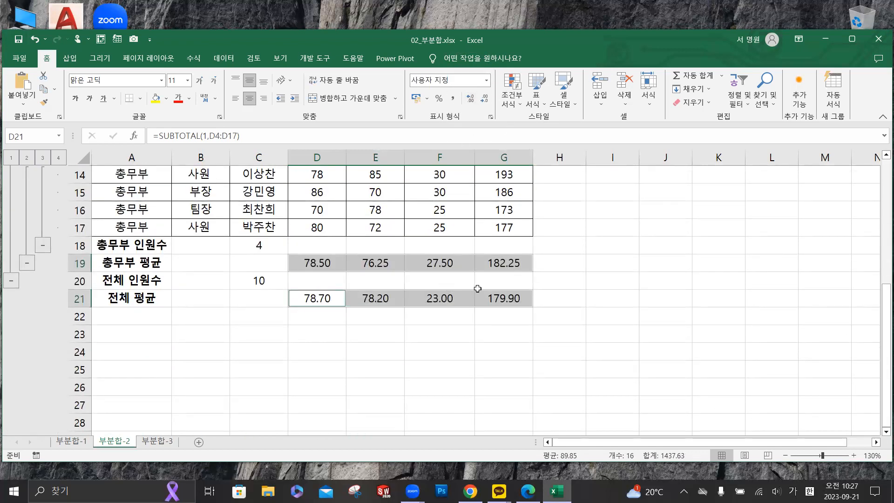
- Reduce the selected 평균 values to one decimal place
scroll(475, 292, up, 5)
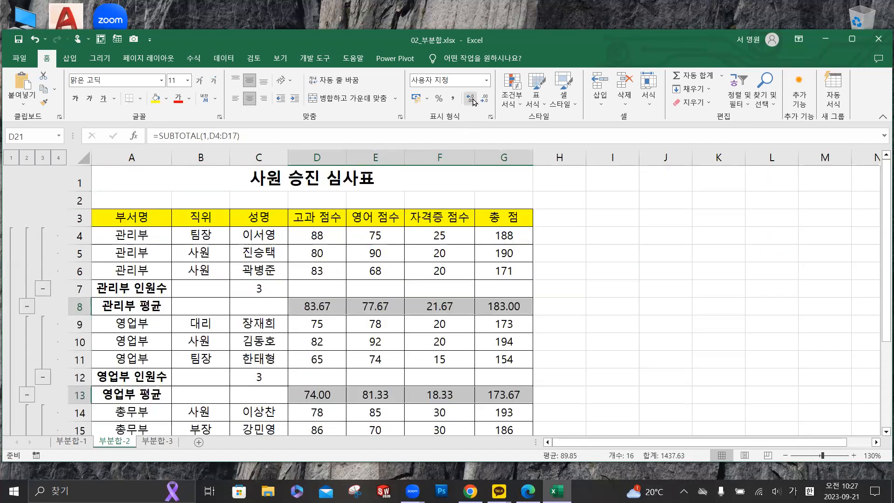
click(486, 104)
click(486, 103)
click(486, 102)
key(ctrl)
key(ctrl)
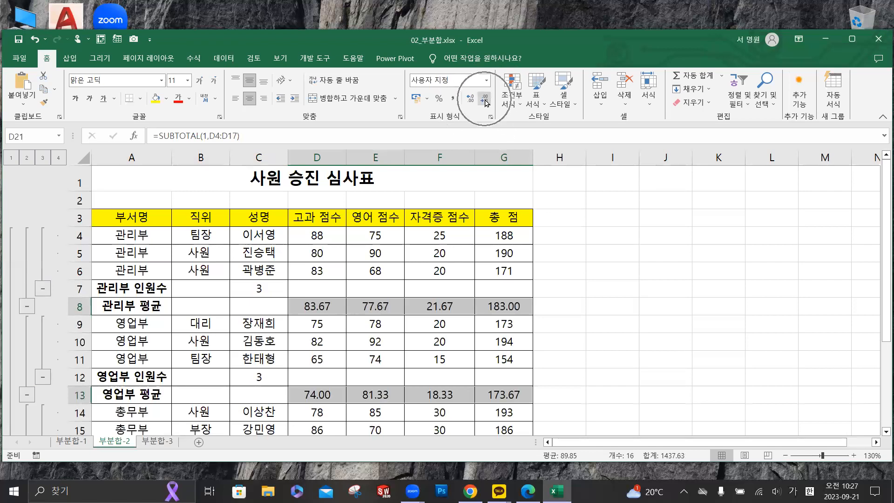
click(485, 102)
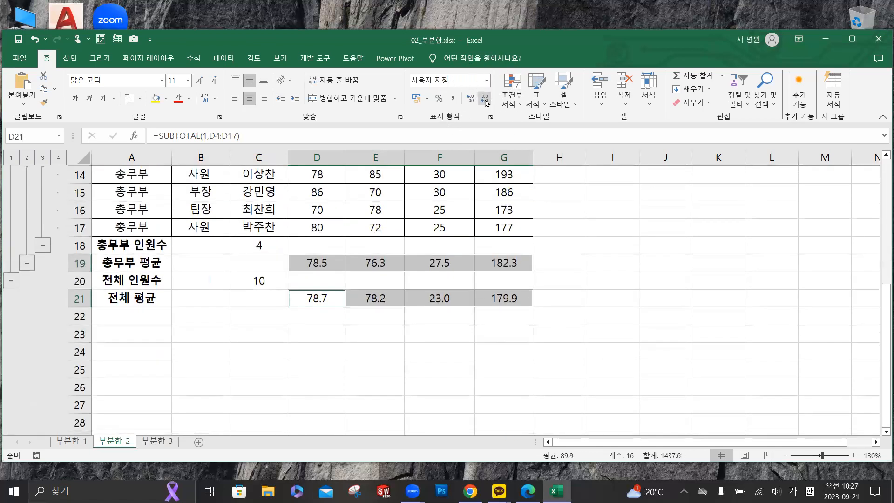
scroll(479, 319, up, 5)
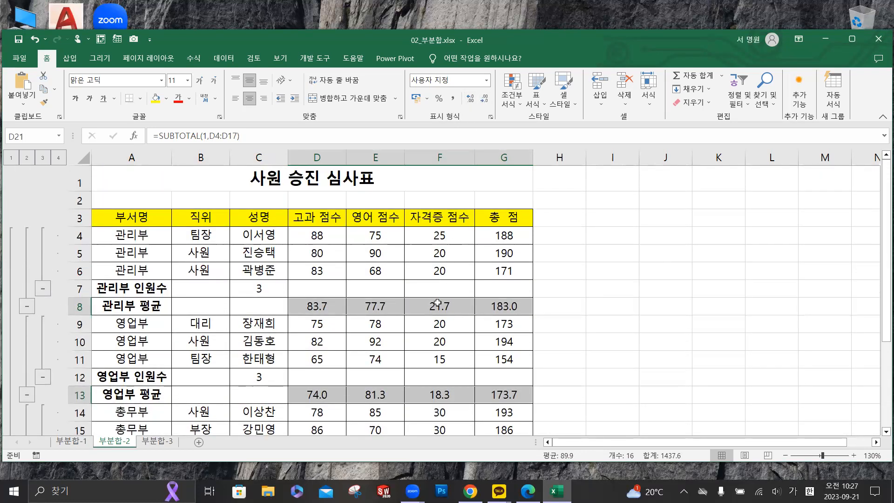
- Apply the custom number format 0.0 to the selected 평균 values, shortening it from the built-in 0.00 format
scroll(432, 291, down, 1)
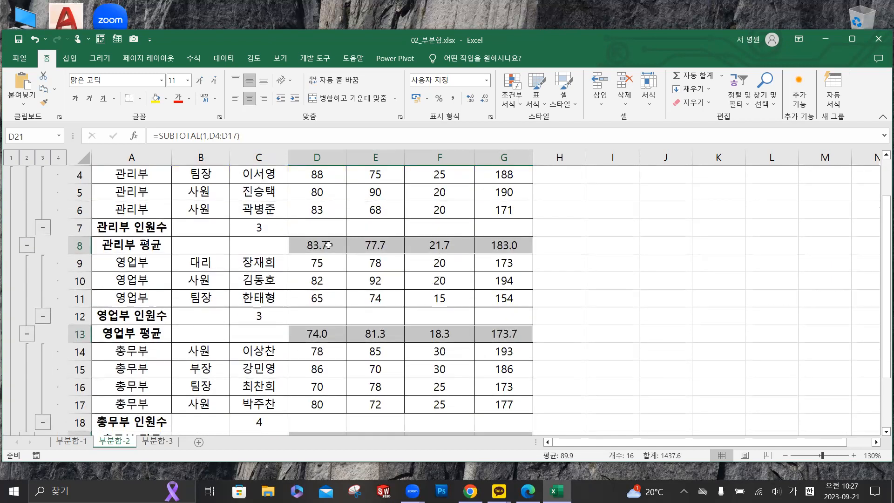
right_click(465, 246)
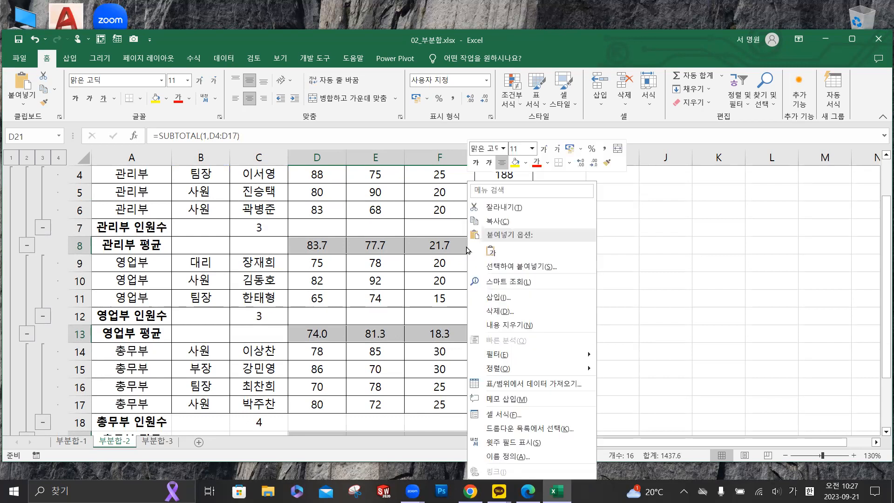
click(524, 416)
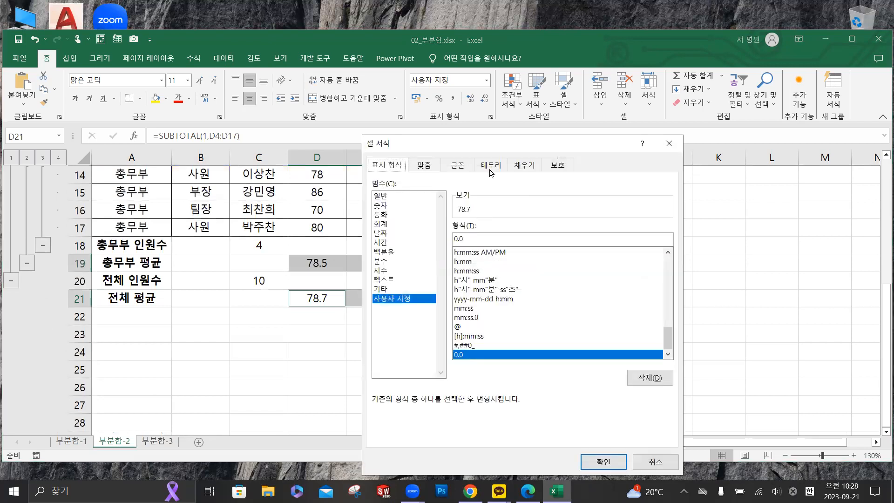
drag(498, 145, 555, 107)
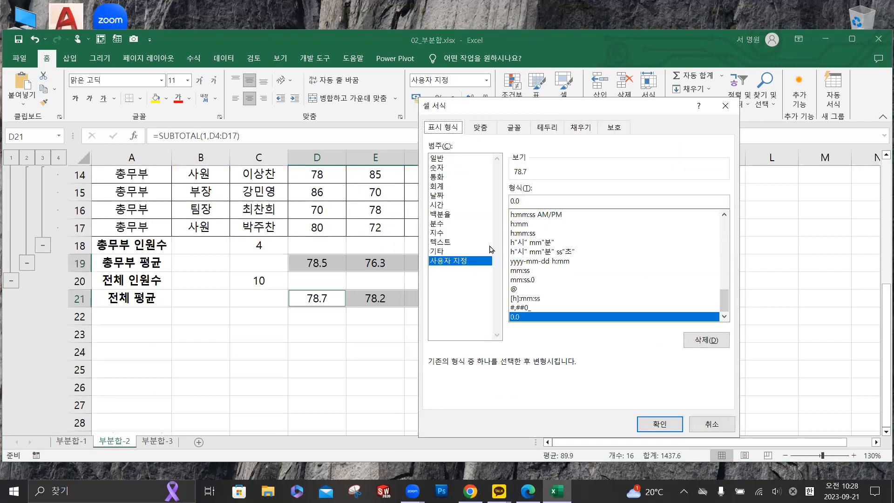
click(450, 263)
click(725, 306)
drag(726, 306, 724, 233)
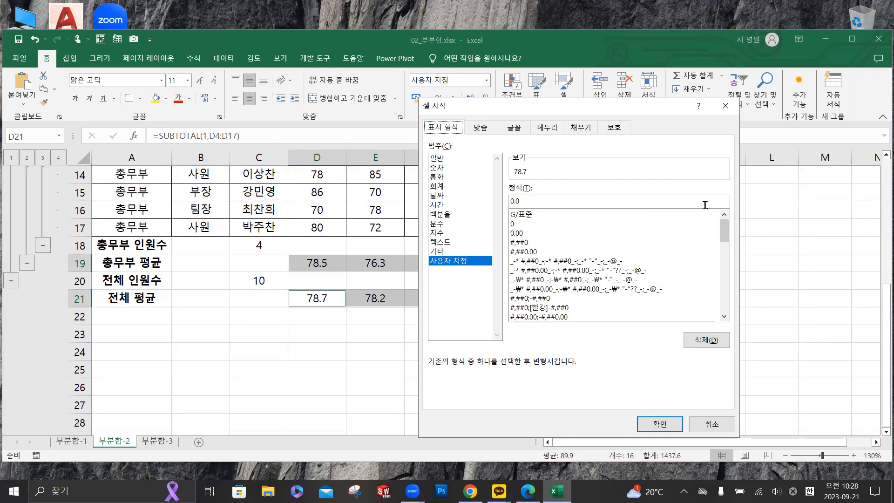
click(522, 235)
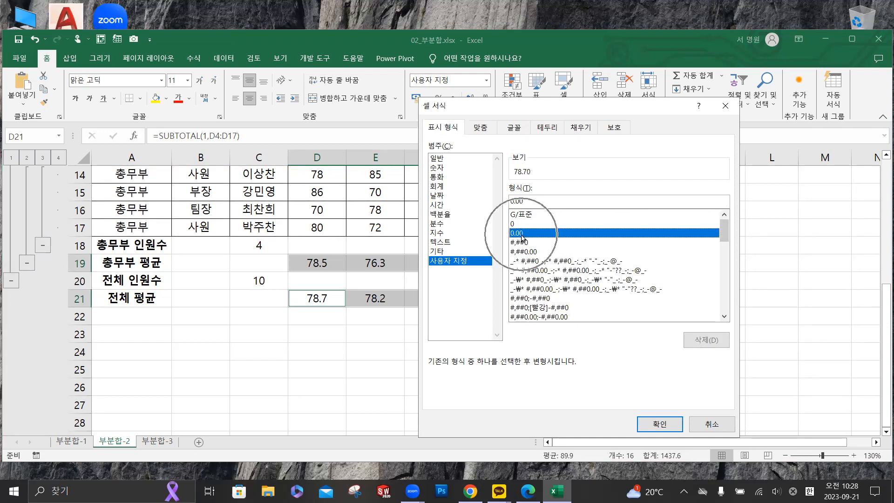
click(524, 236)
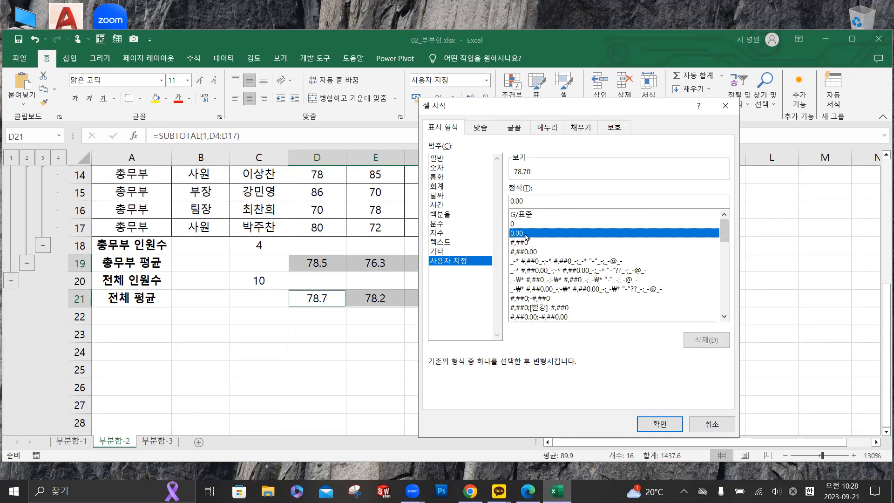
click(525, 237)
click(516, 199)
click(537, 200)
key(BackSpace)
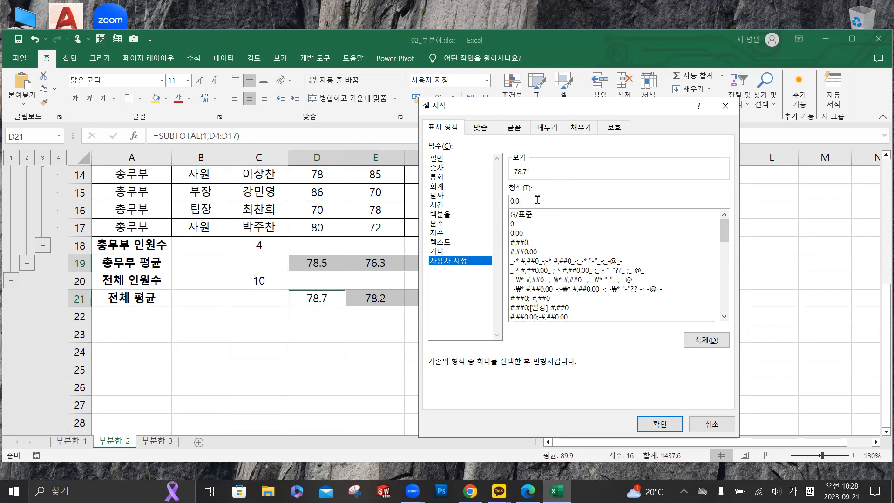
click(537, 199)
click(665, 429)
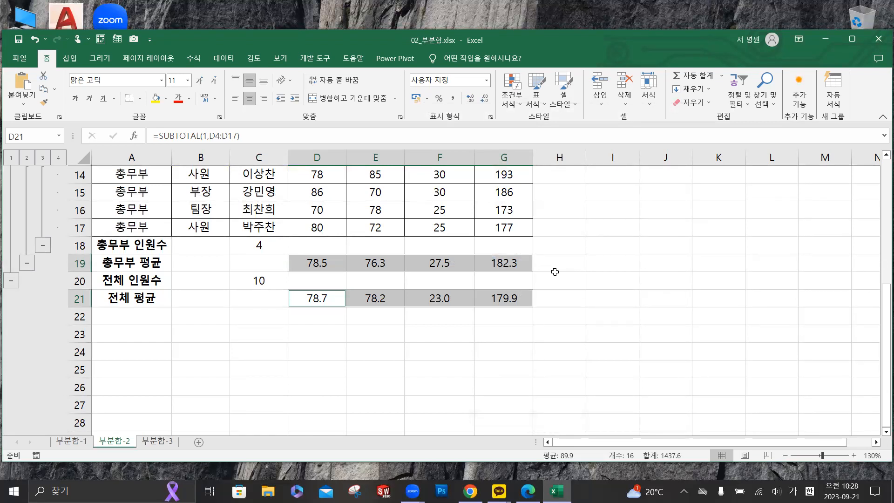
click(554, 272)
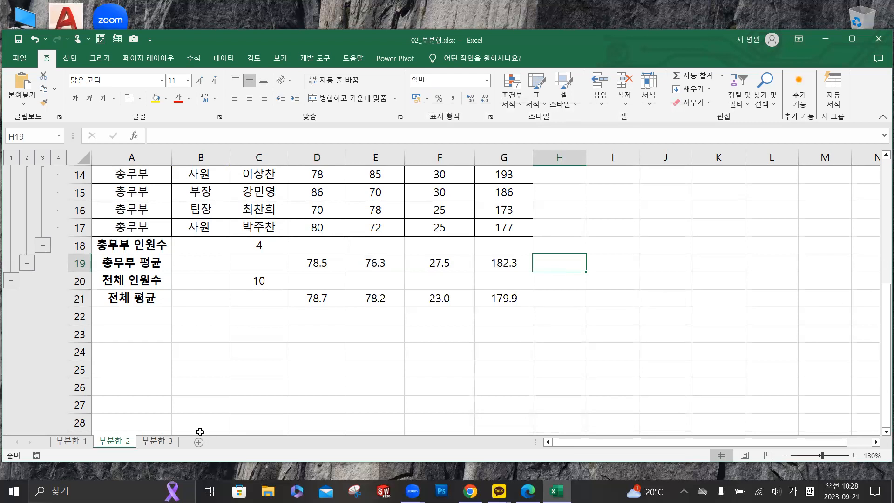
- On sheet 부분합-3, sort the 맥주 판매 현황 table by 품목 in ascending order
click(168, 443)
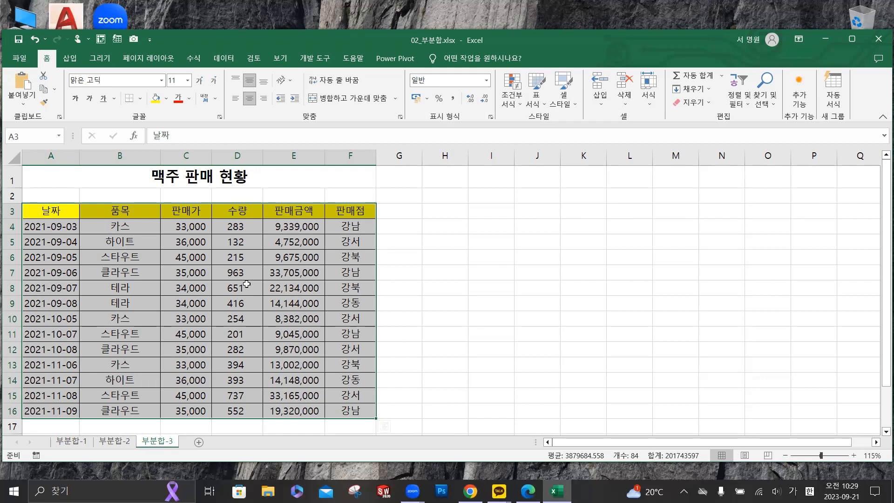
key(ctrl+q)
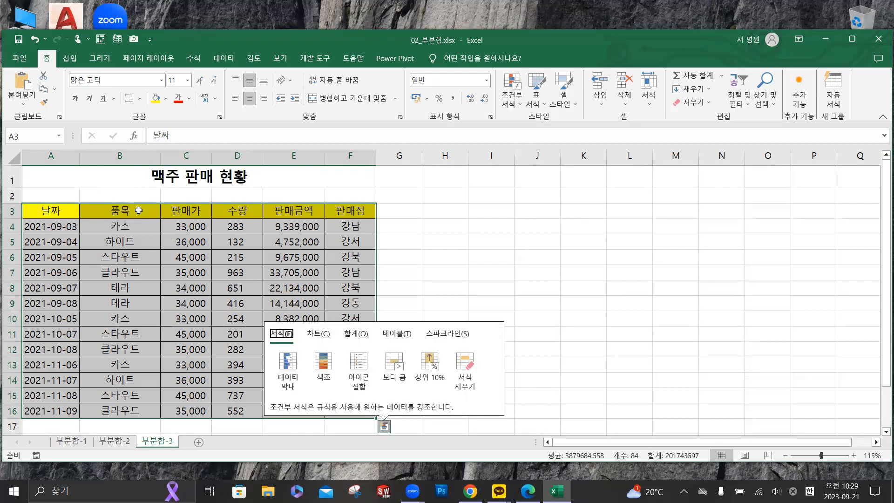
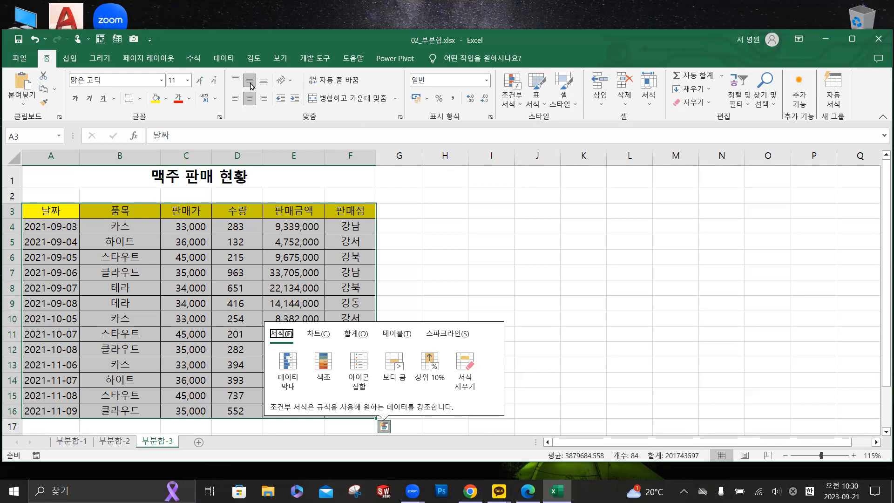
click(223, 58)
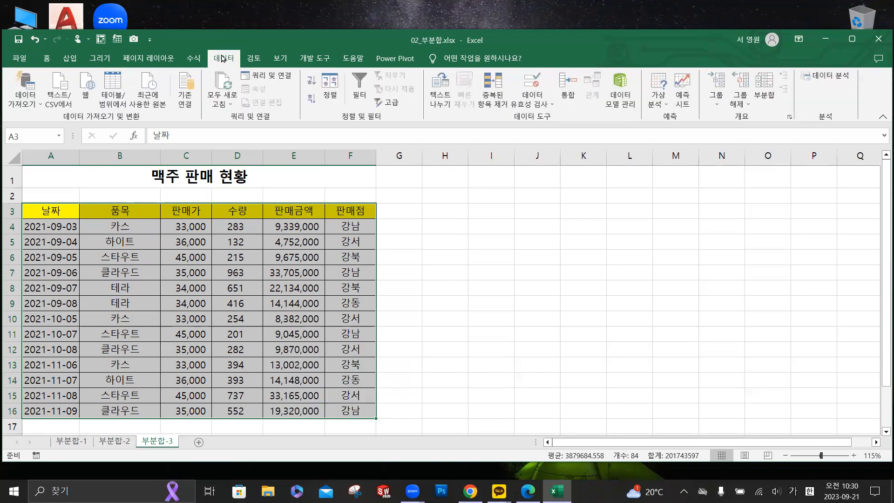
click(331, 90)
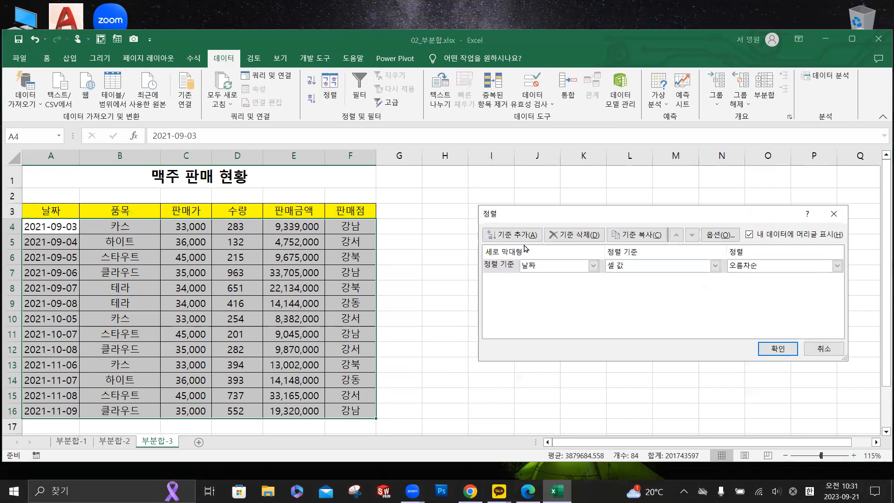
click(593, 266)
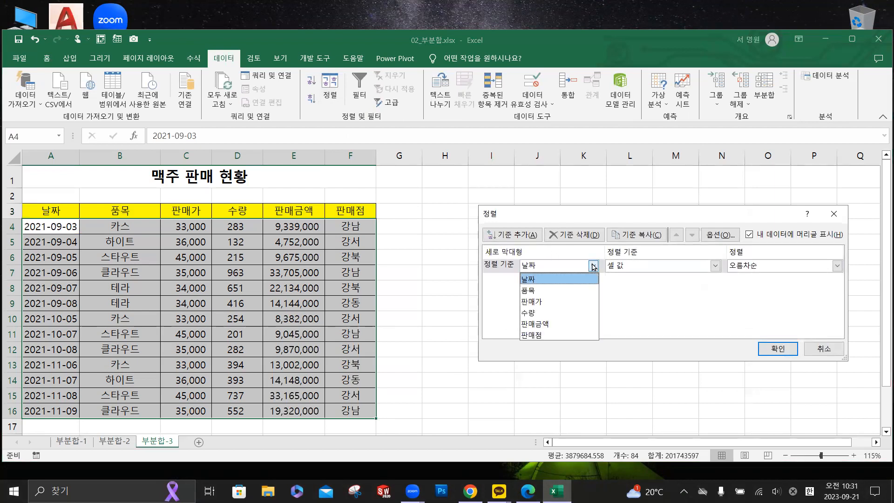
click(554, 290)
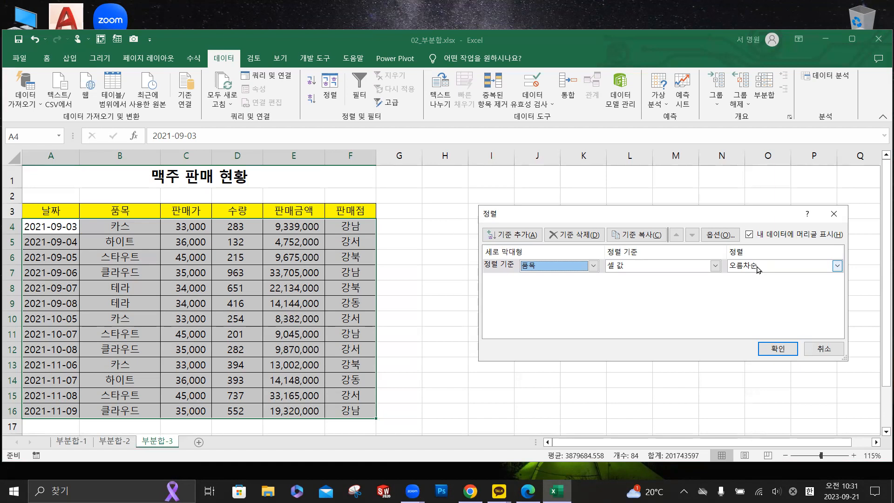
click(785, 348)
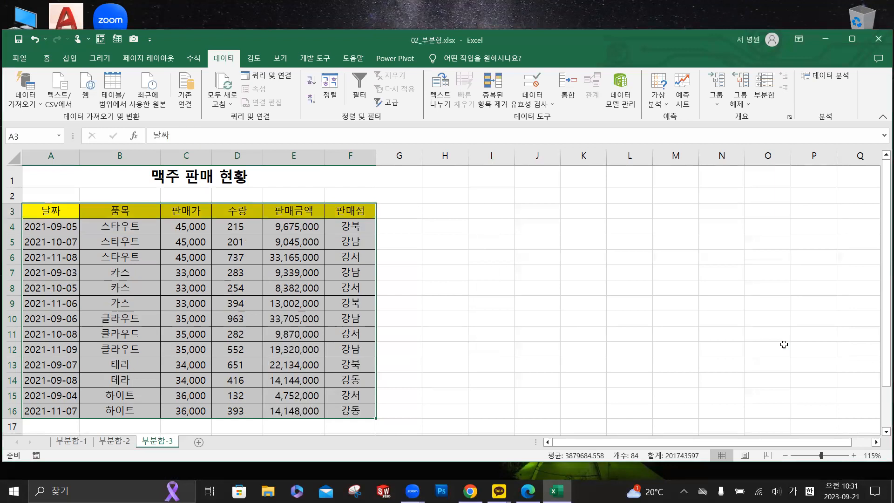
- Add subtotals grouped by 품목 that calculate the 최대 of 수량 only
click(762, 96)
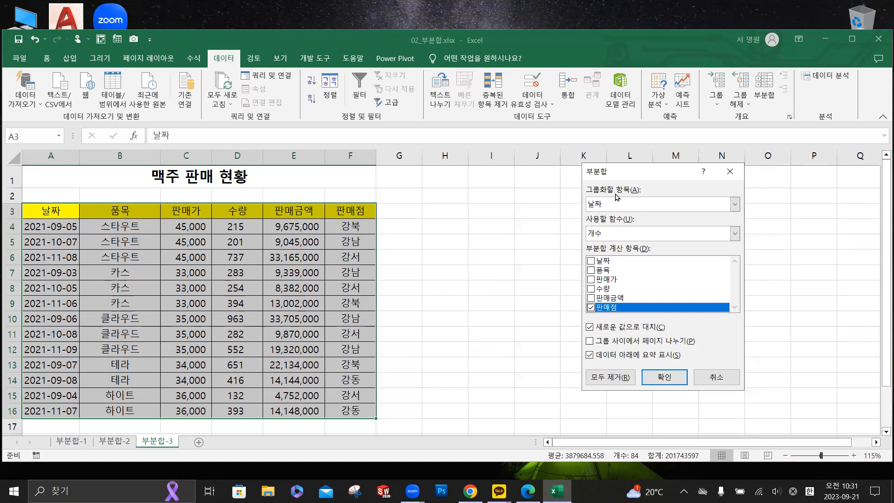
click(735, 203)
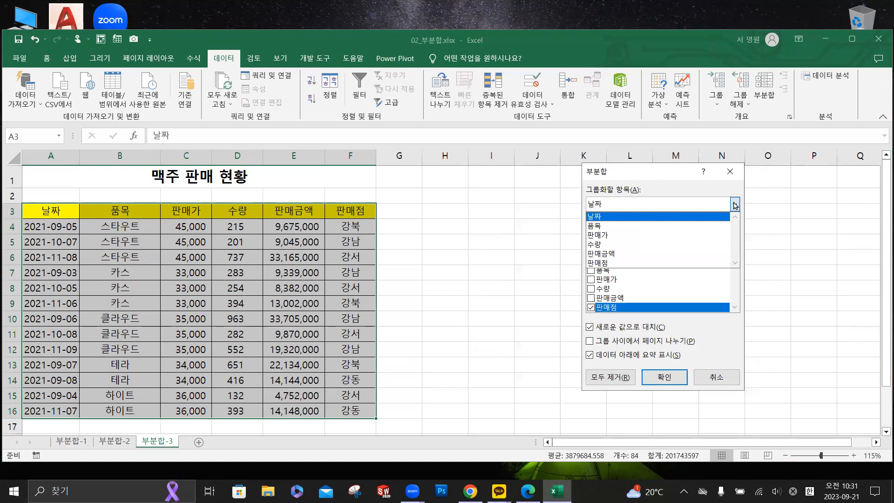
click(678, 226)
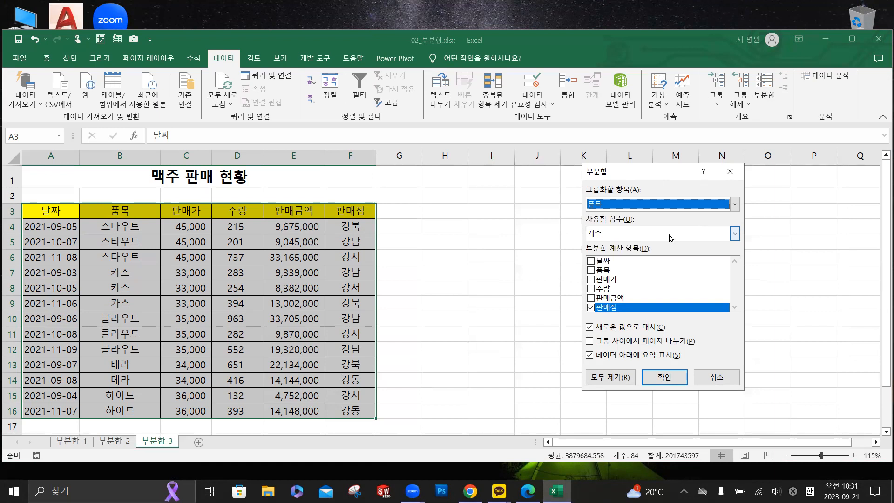
click(670, 238)
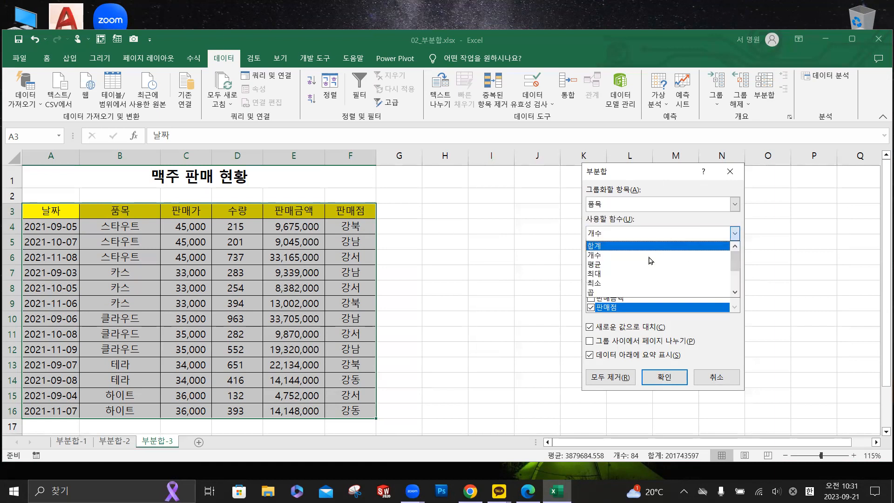
click(645, 277)
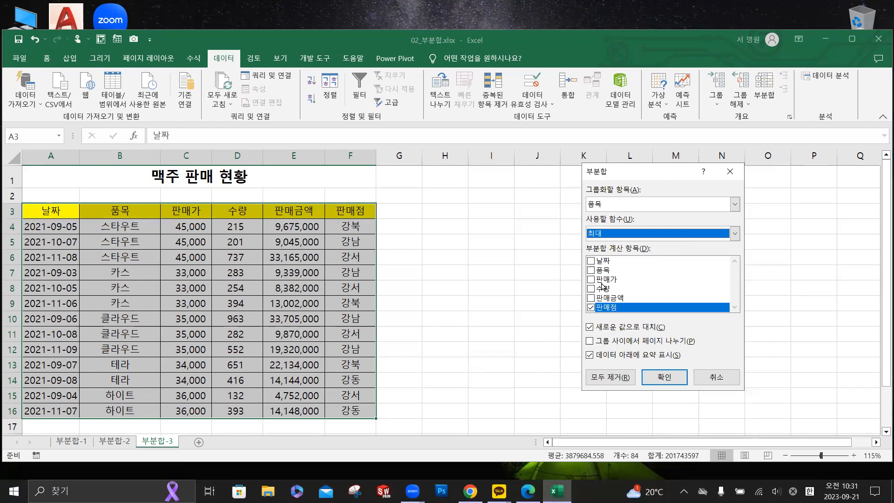
click(592, 309)
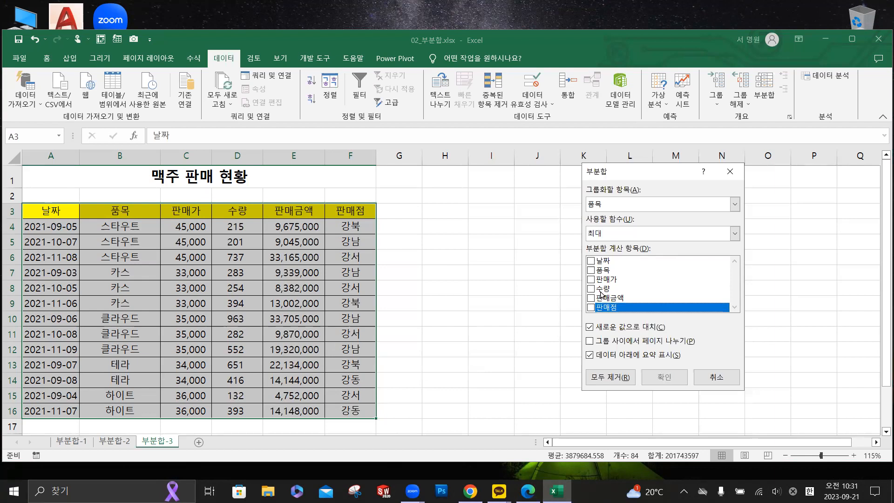
click(591, 291)
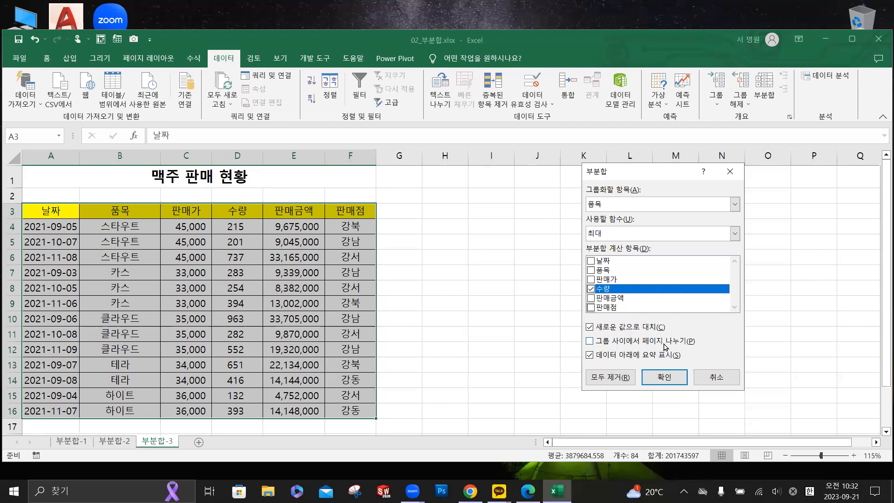
click(665, 377)
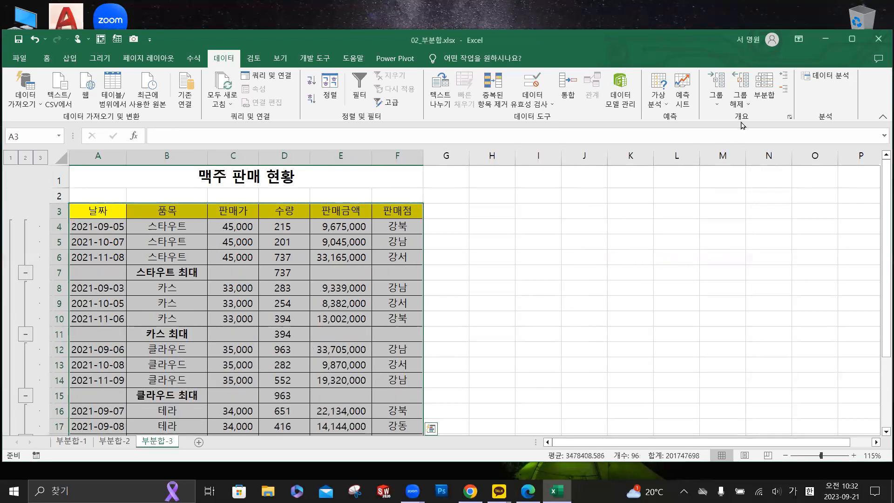
- Add second subtotals by 품목 with the 합계 of 판매가 and 판매금액, keeping the existing 최대 subtotals instead of replacing them
click(764, 88)
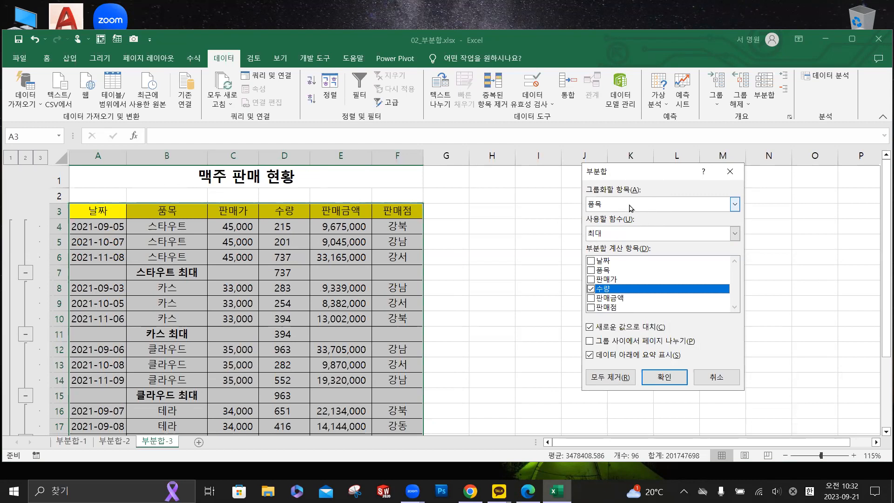
click(629, 236)
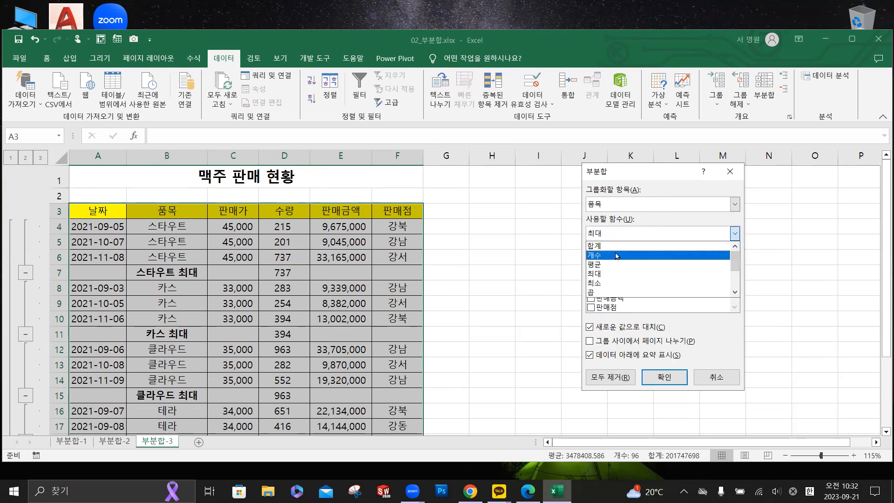
click(617, 247)
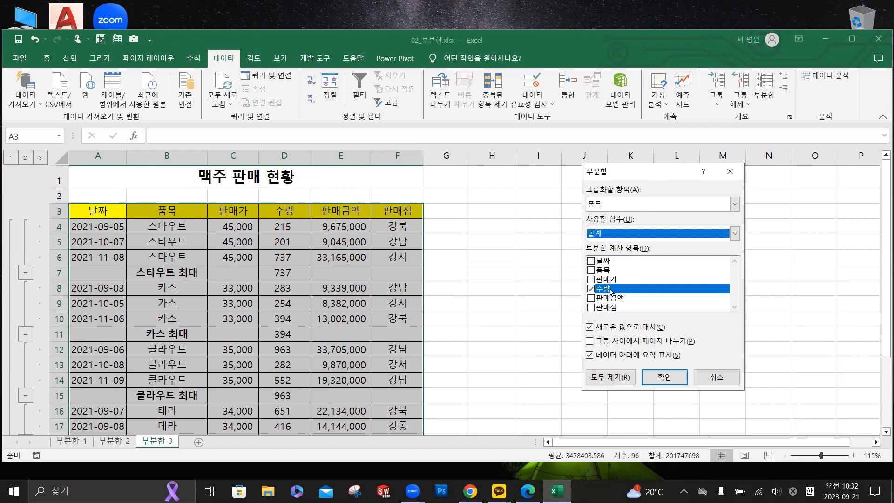
click(591, 290)
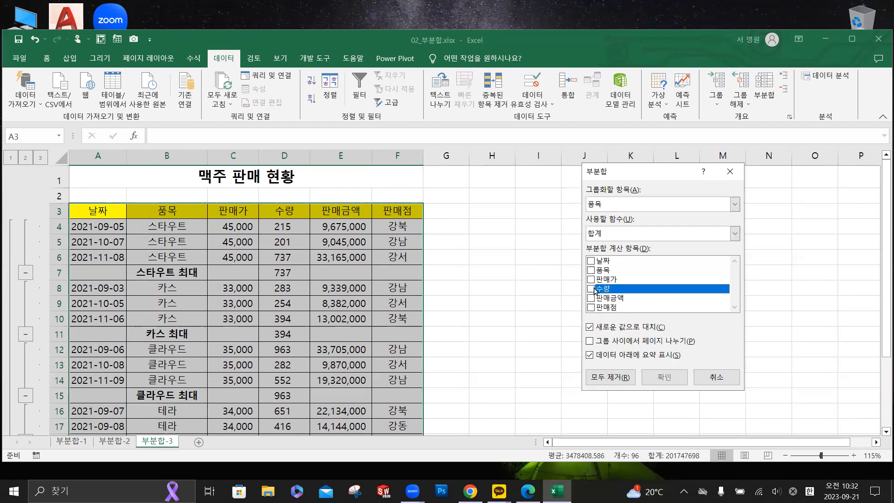
click(591, 280)
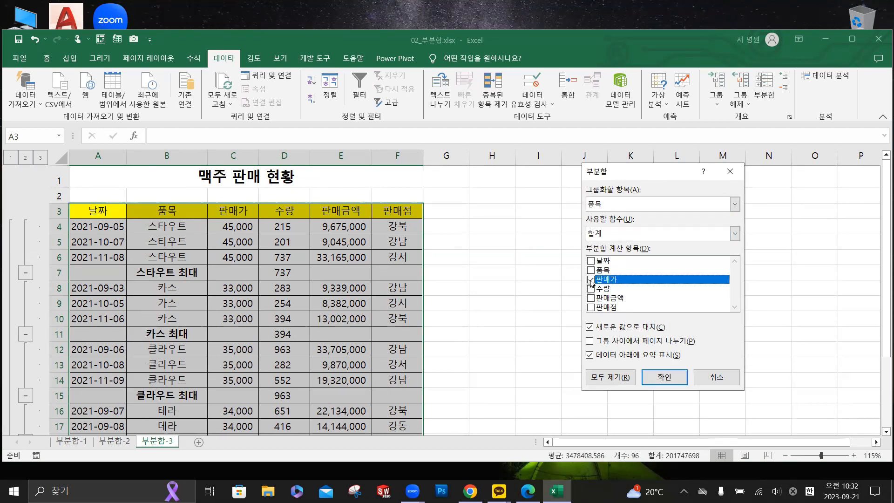
click(590, 298)
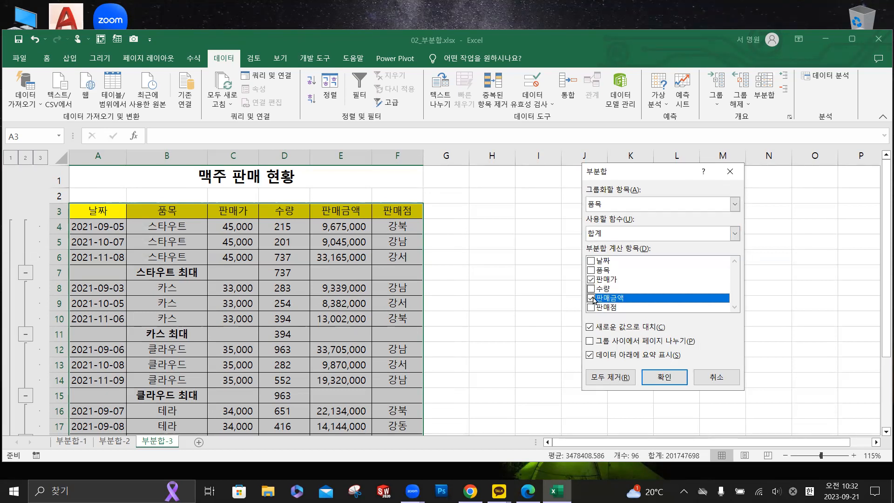
click(589, 328)
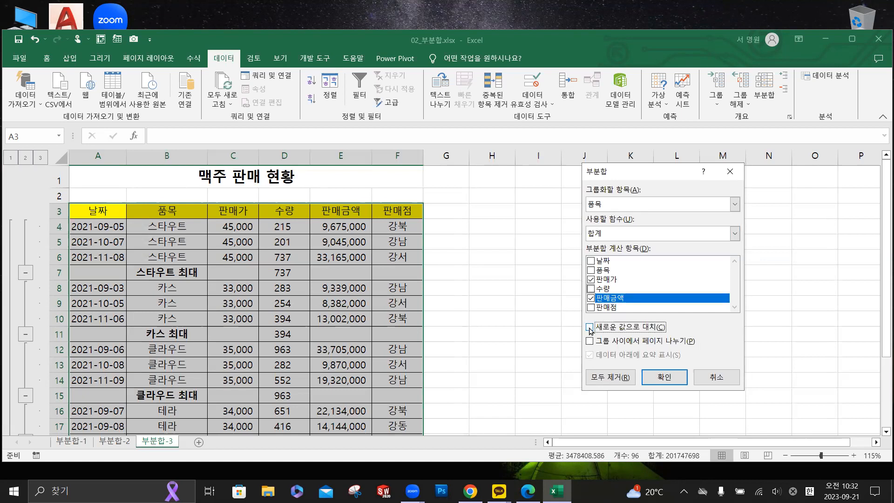
click(666, 380)
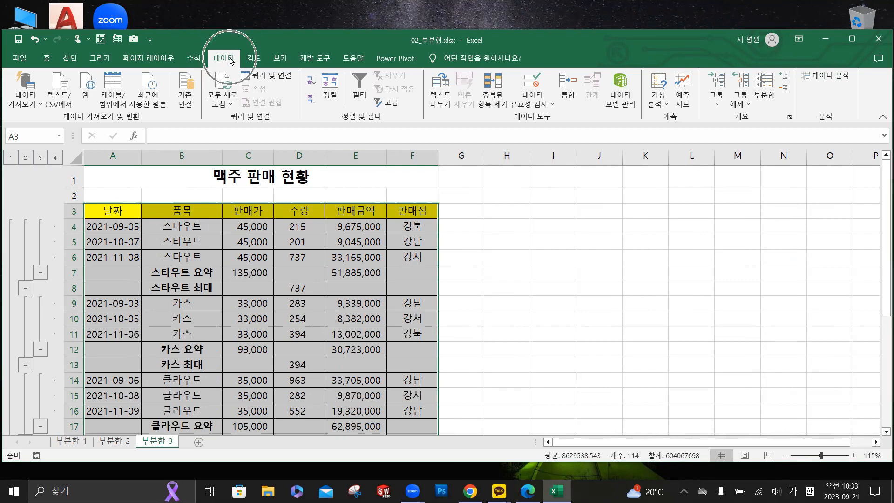
key(ctrl+q)
key(ctrl)
key(ctrl)
key(ctrl)
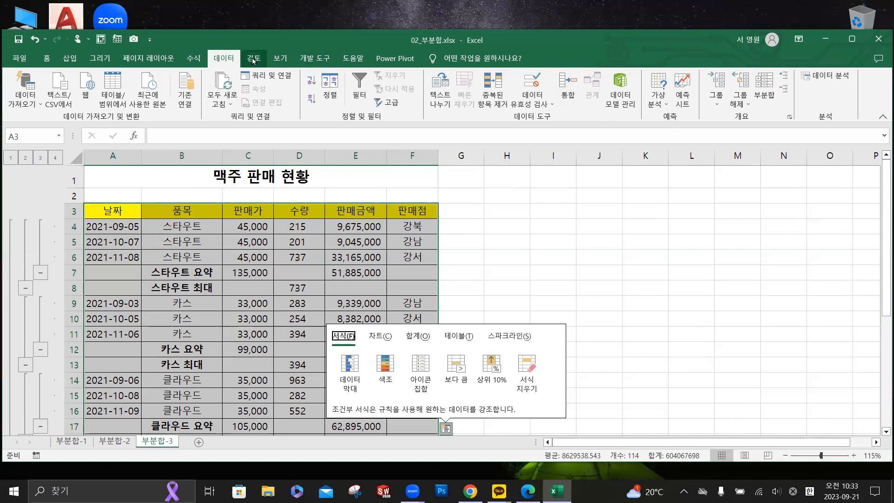
- Format the range A3:F28 as a table with headers, using the blue gridded style from the 밝게 group
click(48, 60)
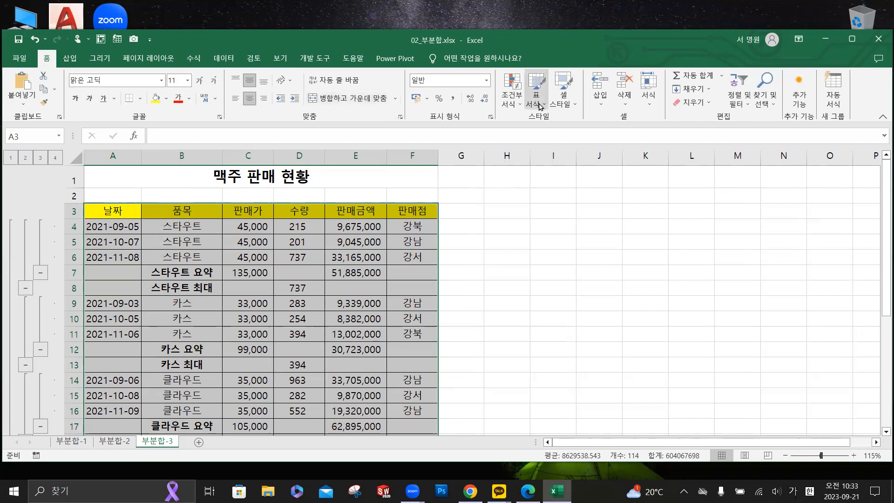
click(540, 106)
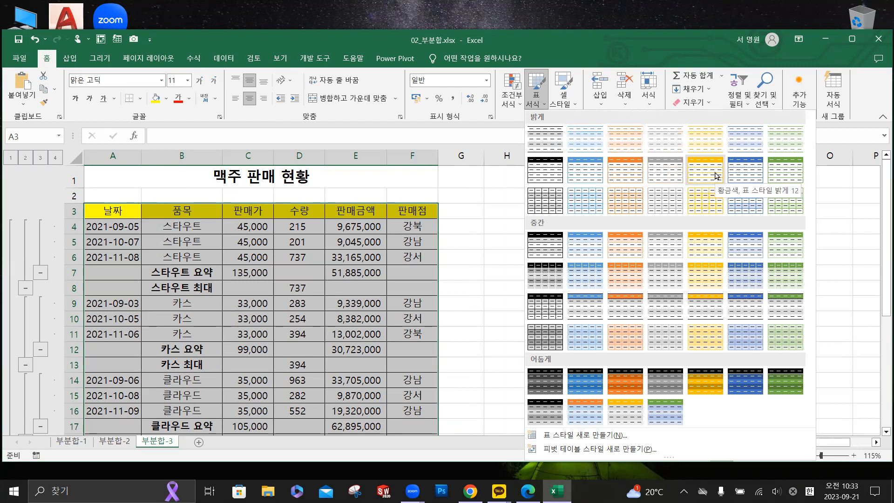
click(590, 204)
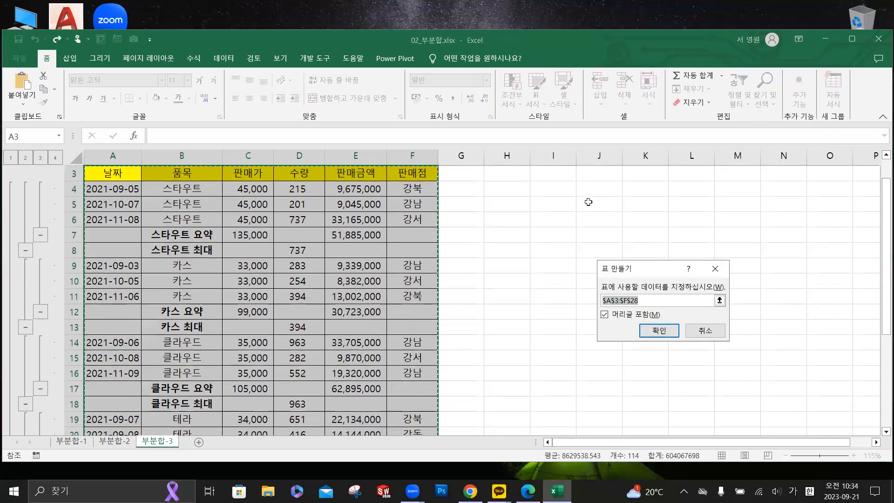
click(659, 330)
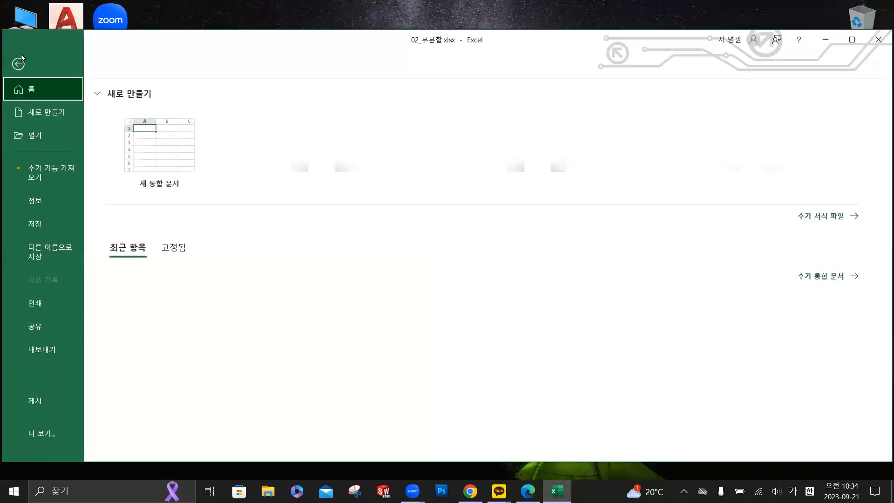
- Open the workbook 03_피벗테이블.xlsx from the 03. 분석작업 실습 folder
click(21, 58)
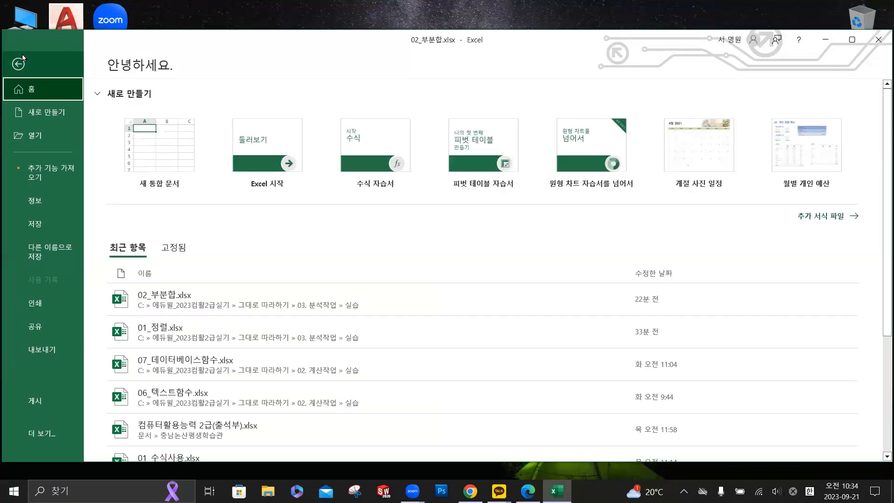
click(35, 136)
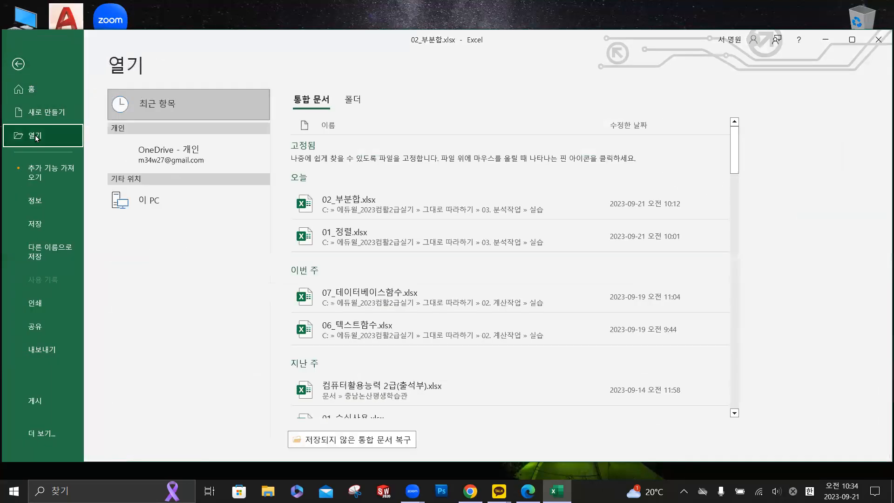
click(168, 257)
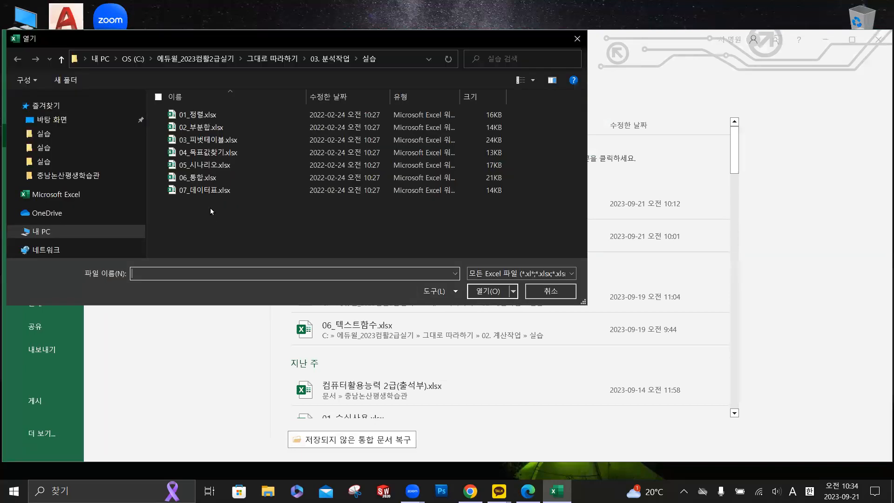
click(205, 140)
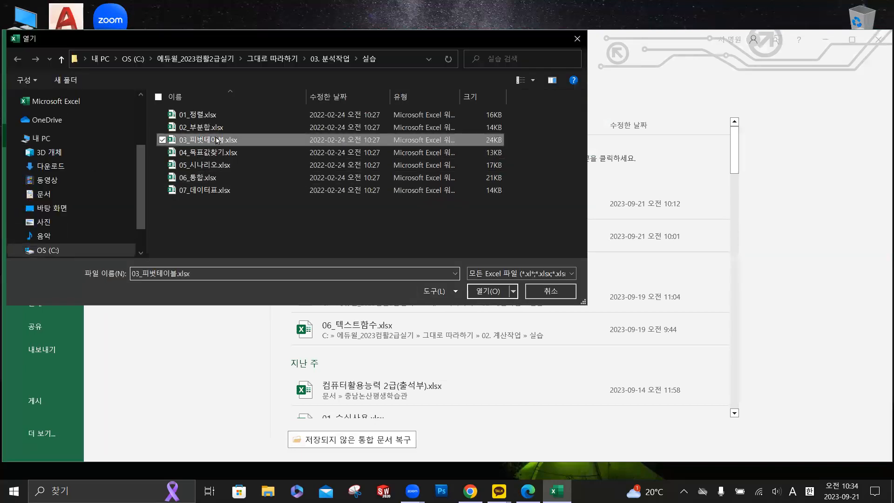
click(487, 291)
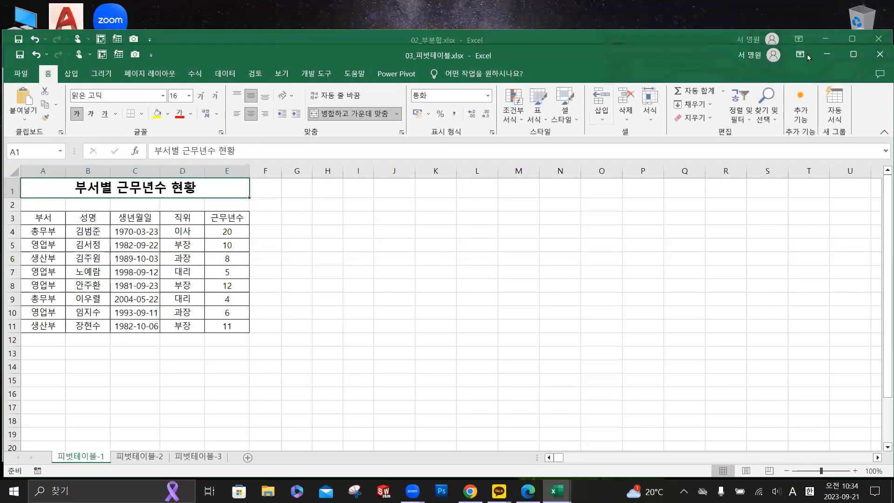
- Close 02_부분합.xlsx without saving its changes, and reposition and enlarge the 03_피벗테이블.xlsx window
click(879, 39)
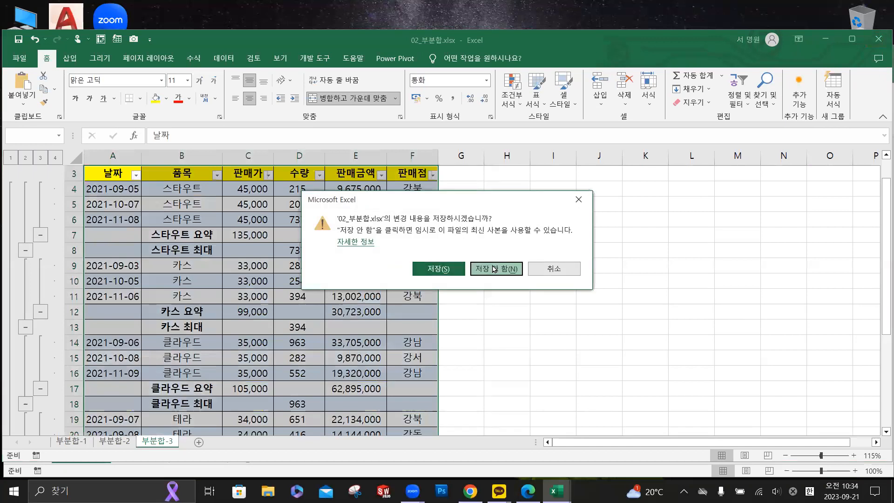
click(494, 268)
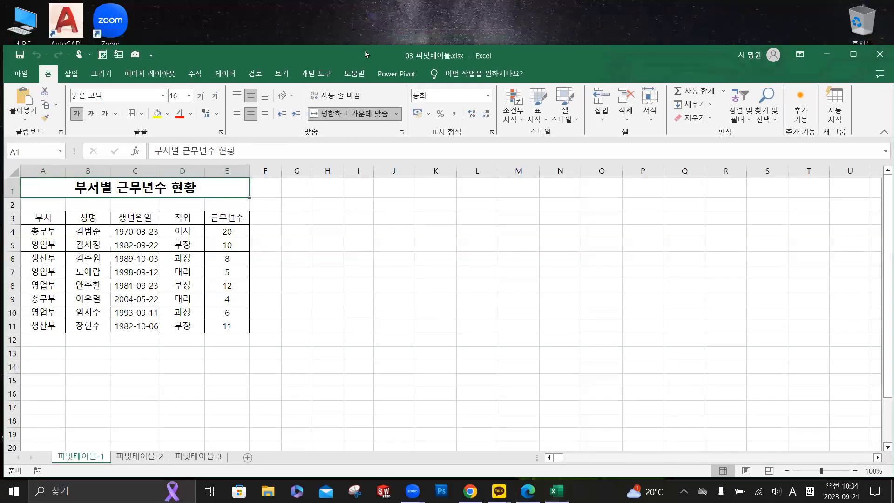
drag(365, 50, 365, 26)
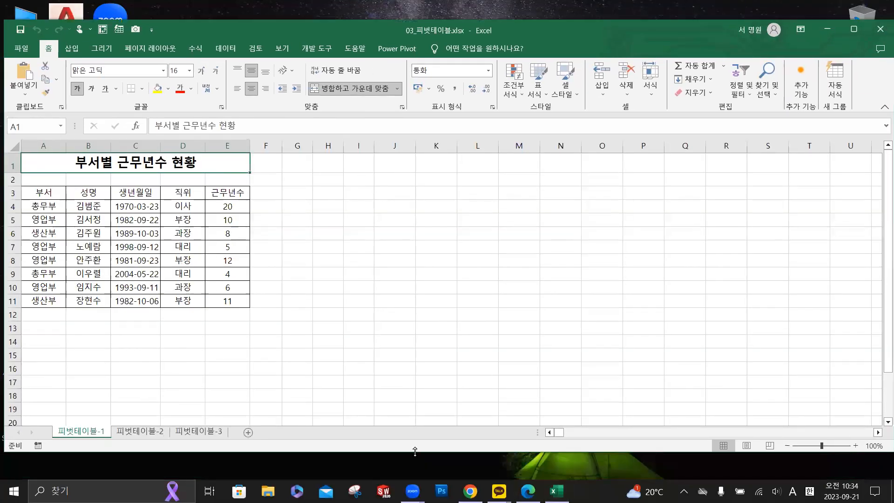
drag(414, 451, 414, 471)
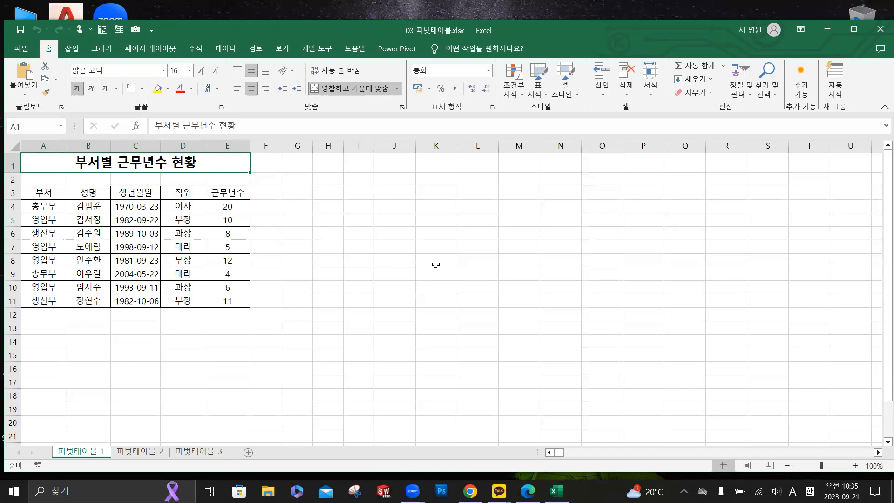
- Fill the header cells A3:E3 with yellow and select the data range A3:E11
drag(38, 192, 227, 193)
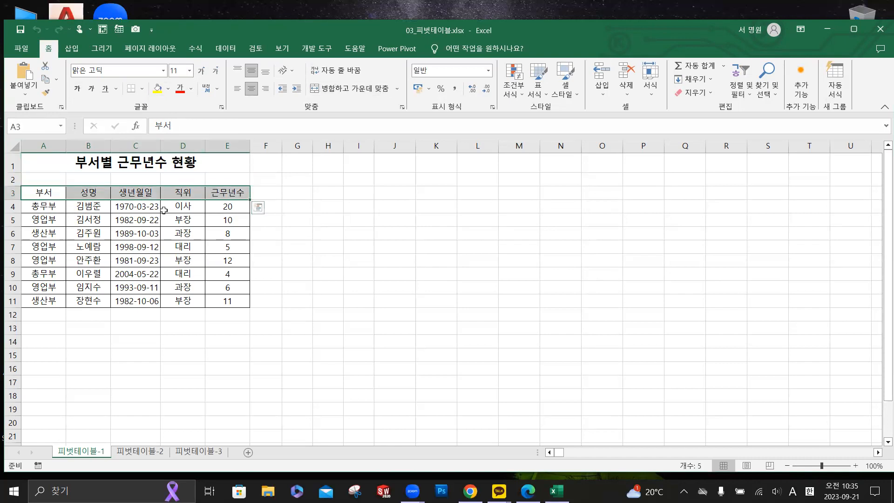
click(158, 89)
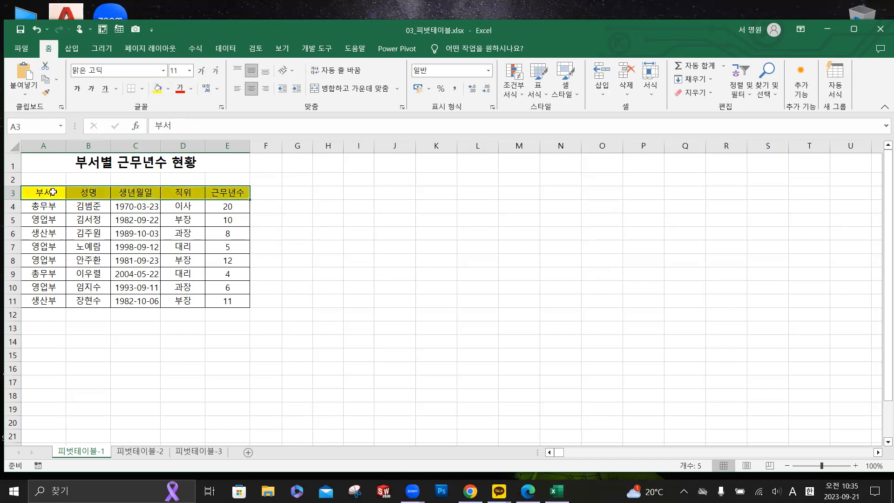
drag(46, 193, 227, 300)
scroll(237, 241, up, 1)
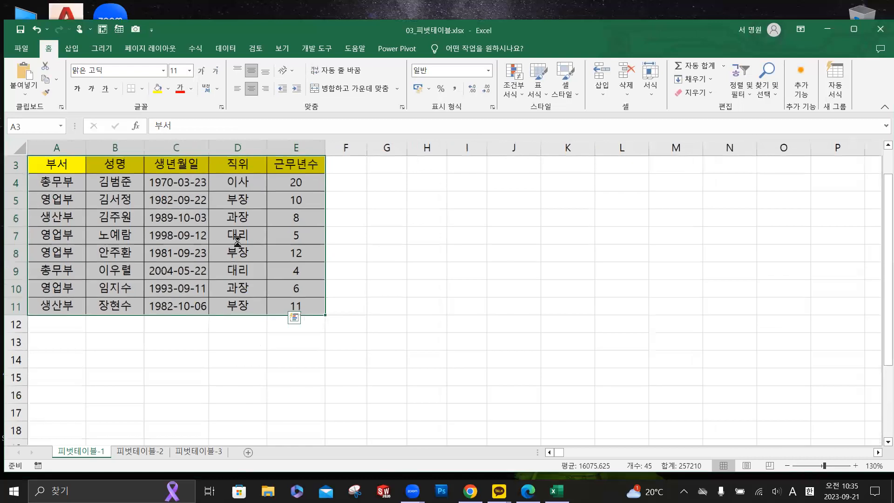
scroll(237, 240, up, 2)
scroll(238, 239, up, 1)
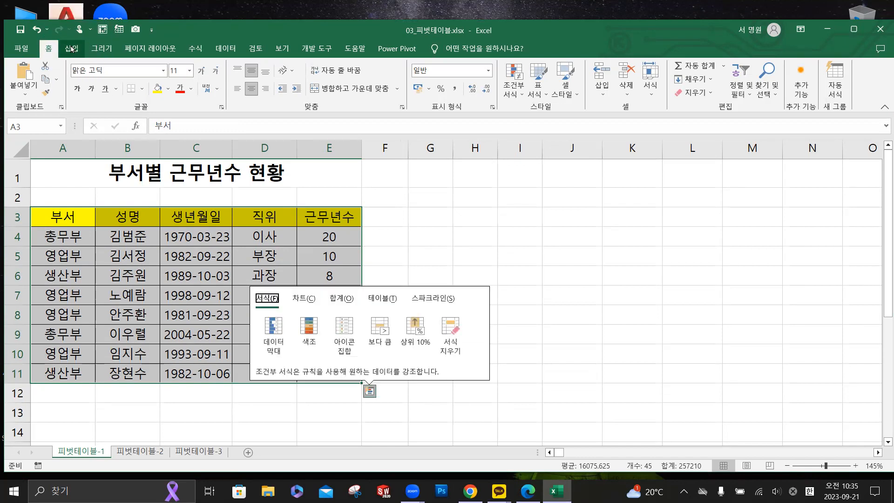
click(71, 49)
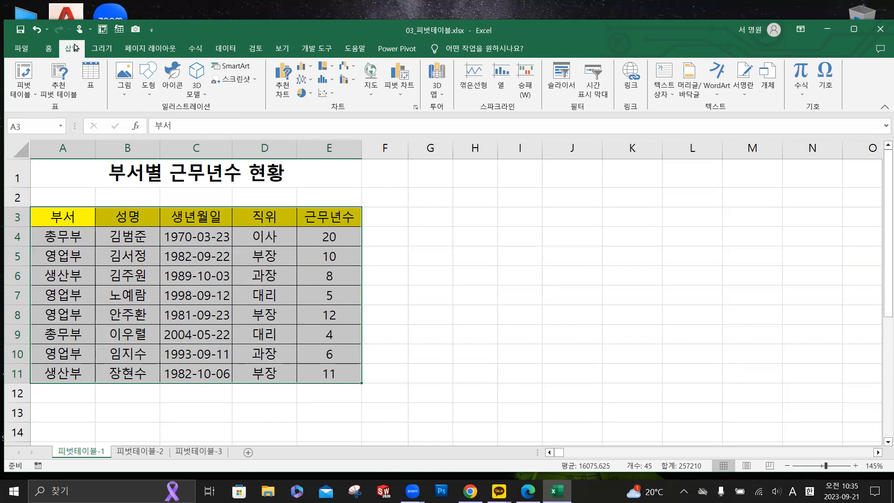
click(30, 96)
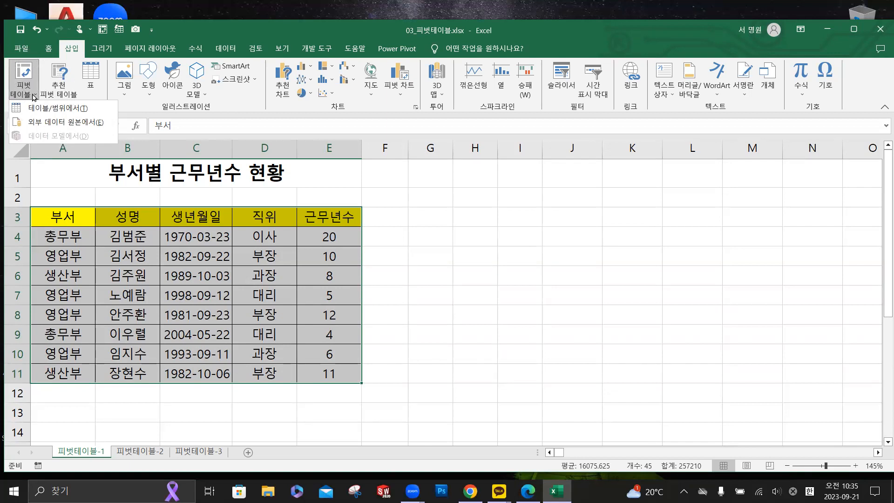
click(33, 97)
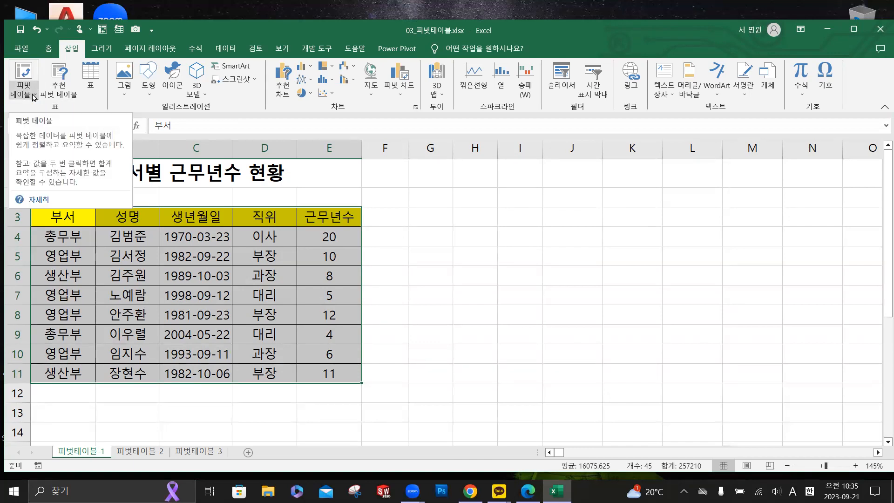
click(32, 95)
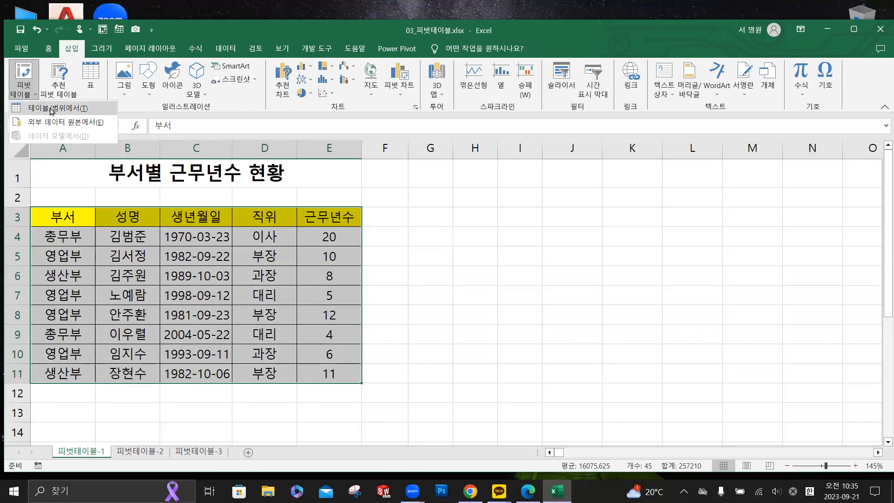
click(22, 74)
click(226, 48)
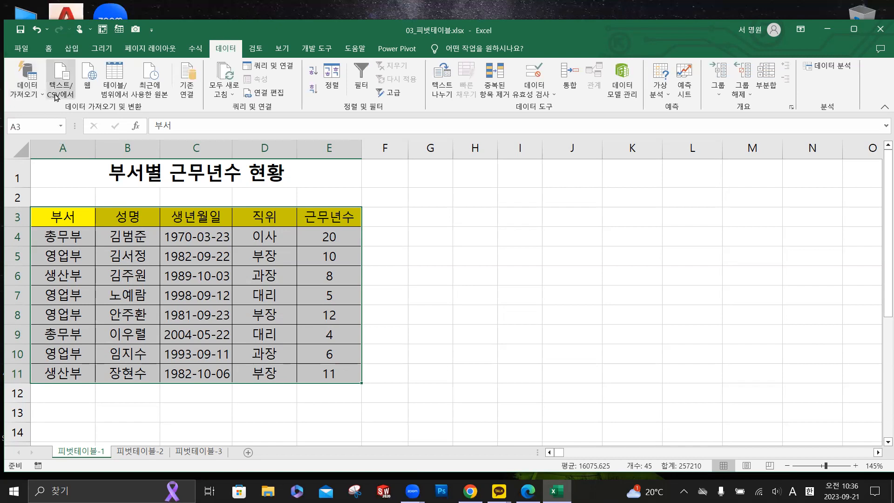
click(39, 95)
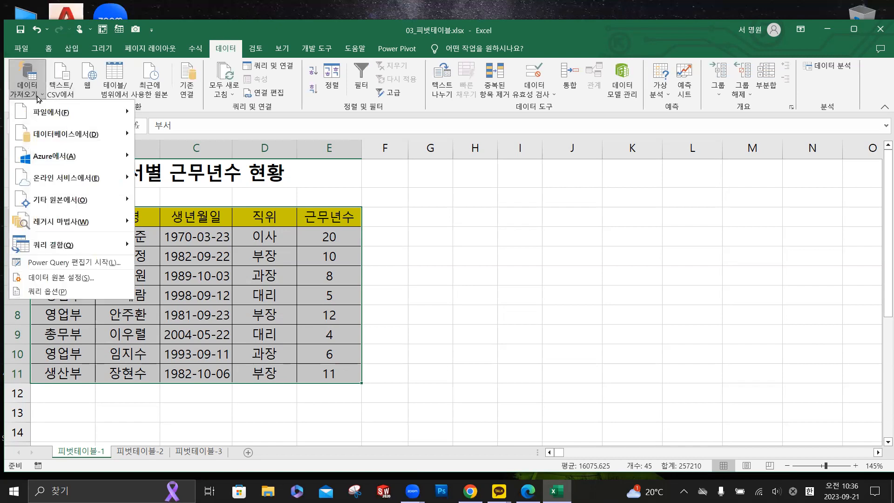
click(38, 98)
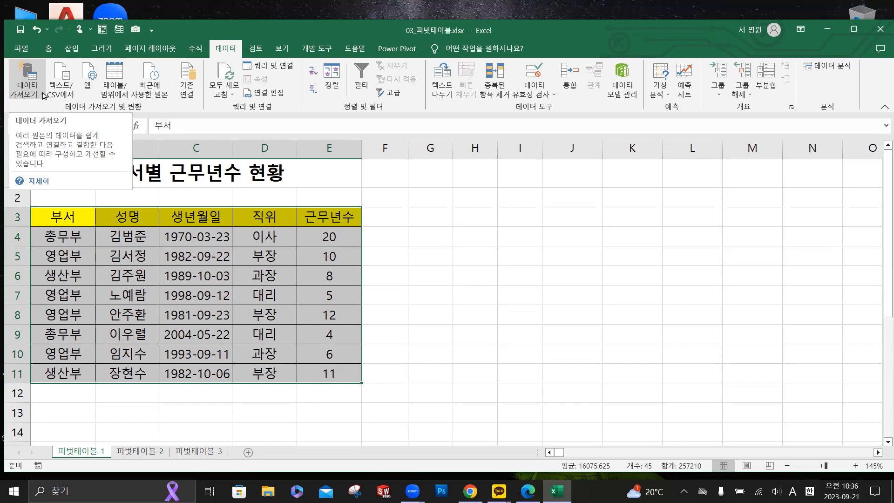
click(73, 49)
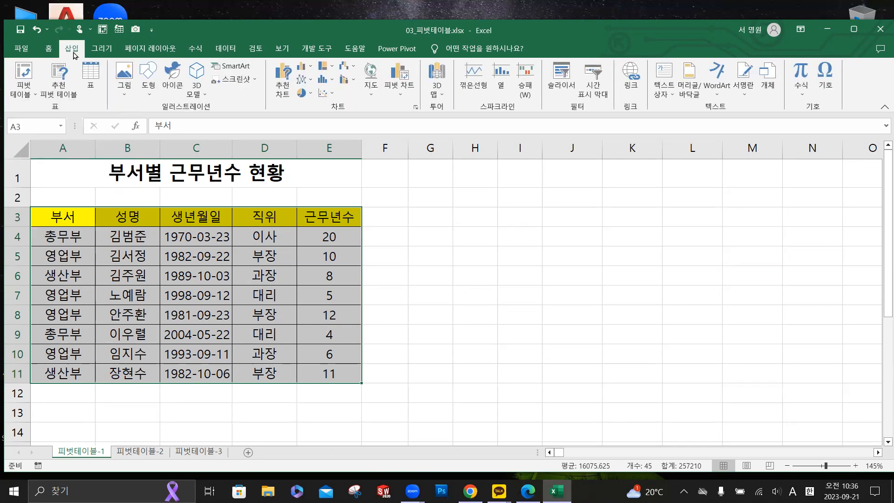
key(ctrl)
key(ctrl)
key(ctrl)
key(ctrl)
key(ctrl)
key(ctrl)
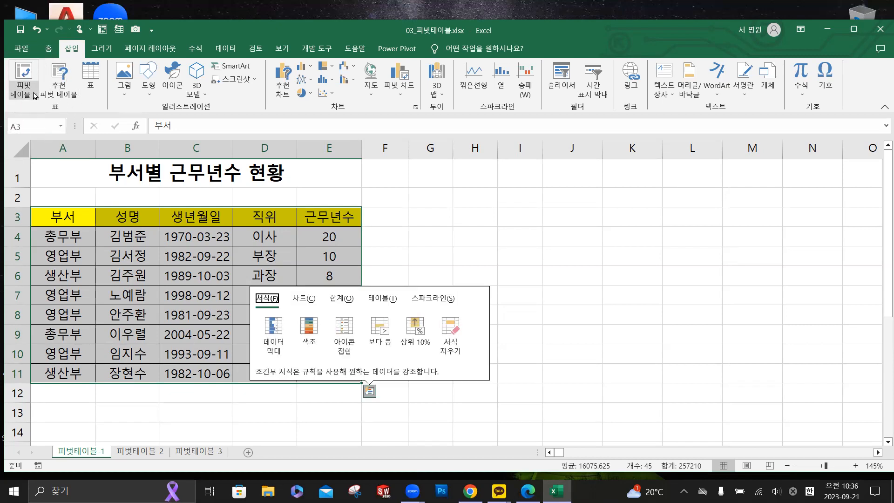
key(ctrl)
key(ctrl)
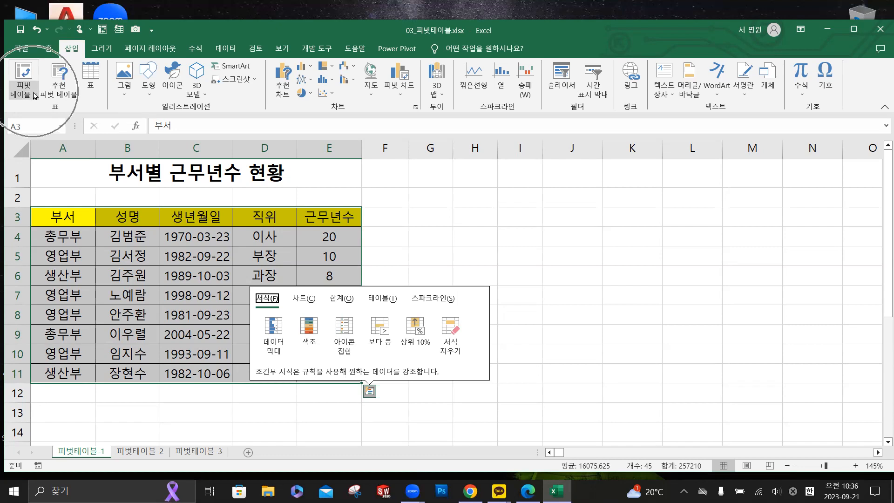
key(ctrl)
key(ctrl)
key(ctrl)
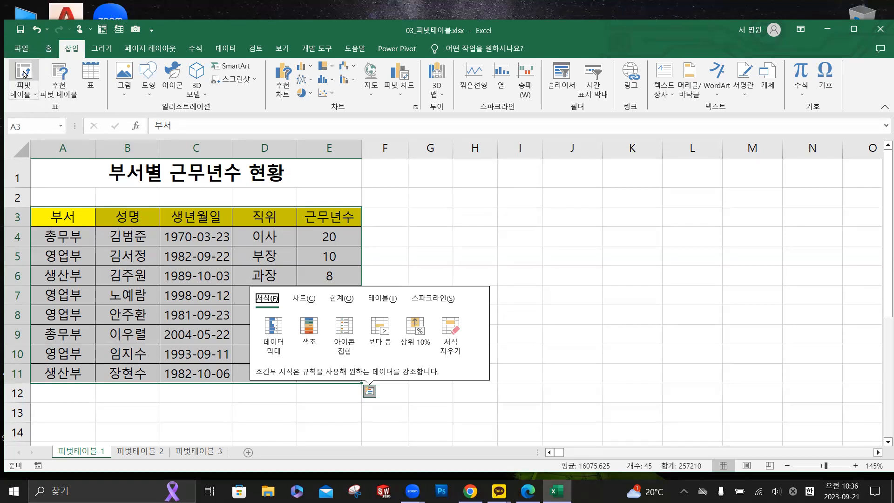
key(ctrl)
key(ctrl)
key(ctrl)
key(ctrl)
- Insert a pivot table from the range A3:E11, placing it in the existing worksheet at cell A14
click(24, 74)
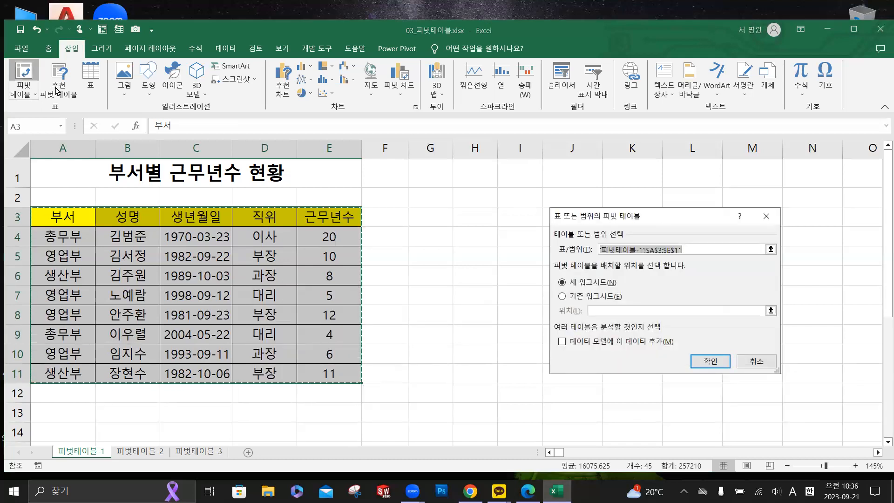
drag(644, 214, 519, 173)
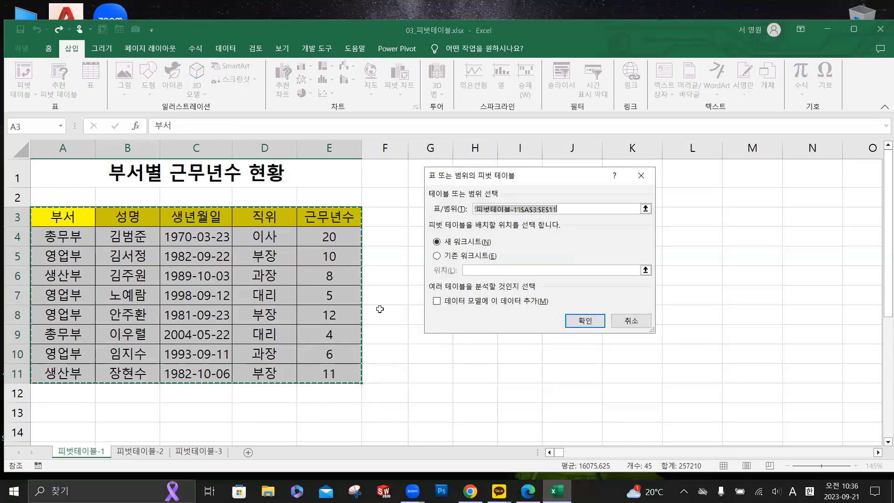
click(472, 256)
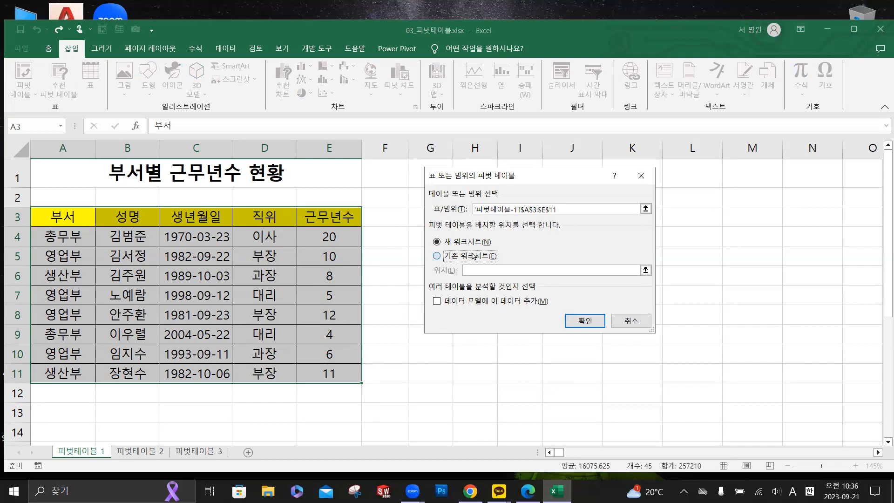
key(ctrl)
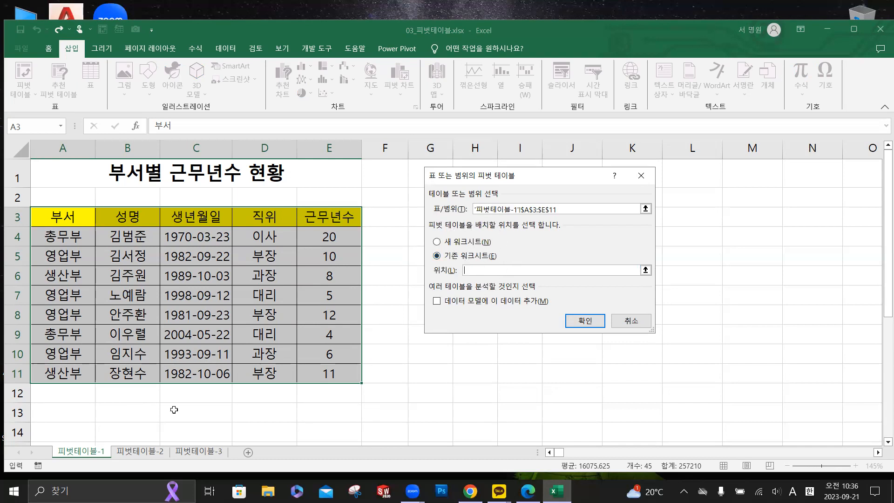
click(75, 433)
scroll(151, 342, down, 2)
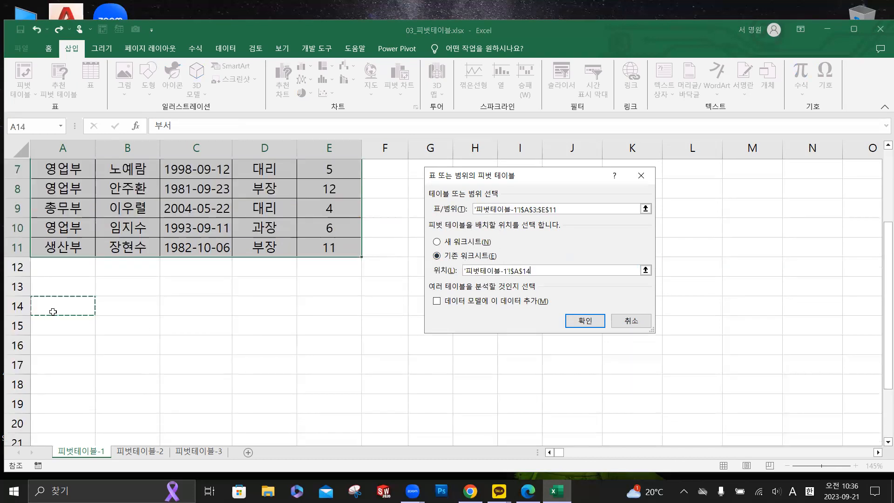
click(584, 321)
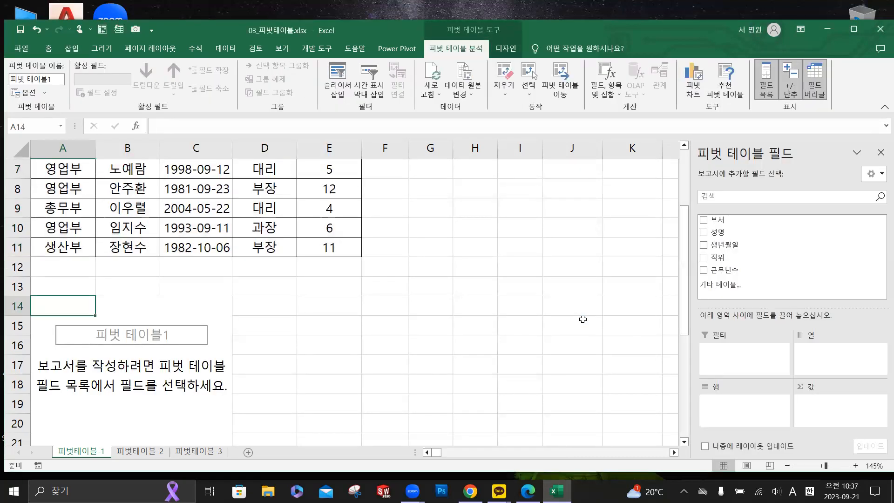
- Hide and redisplay the pivot table's field list, and close the field pane again
click(791, 159)
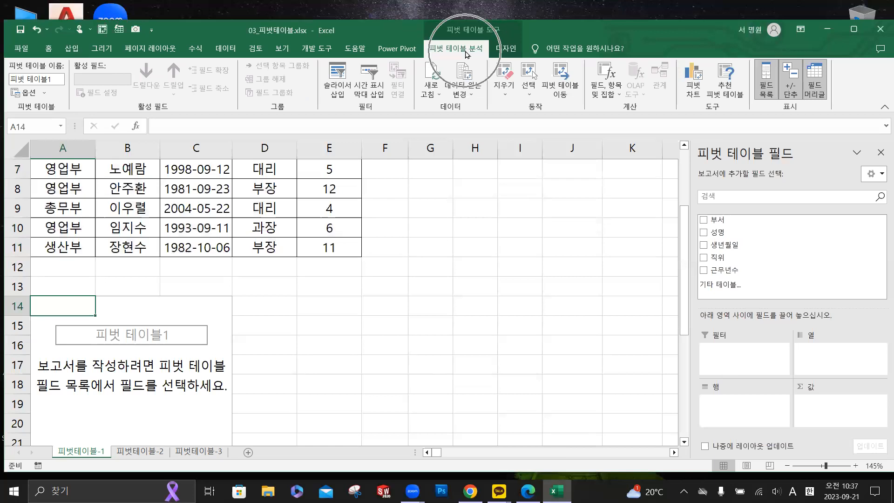
click(765, 87)
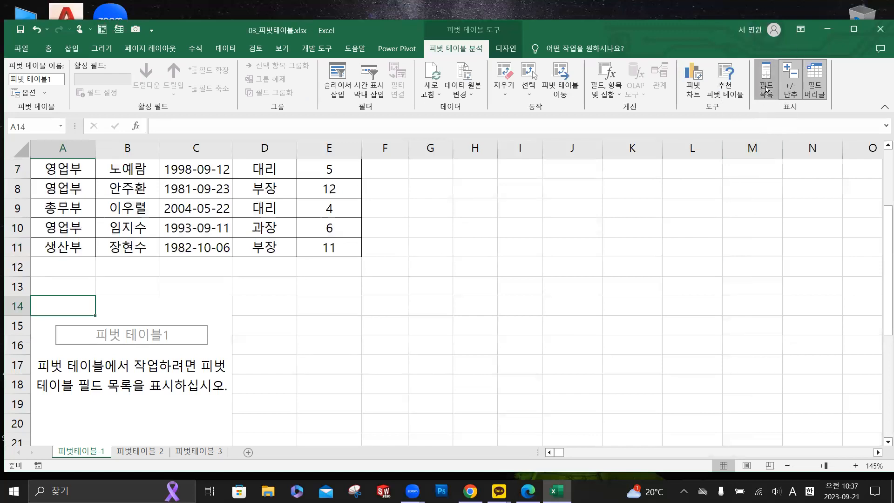
click(765, 89)
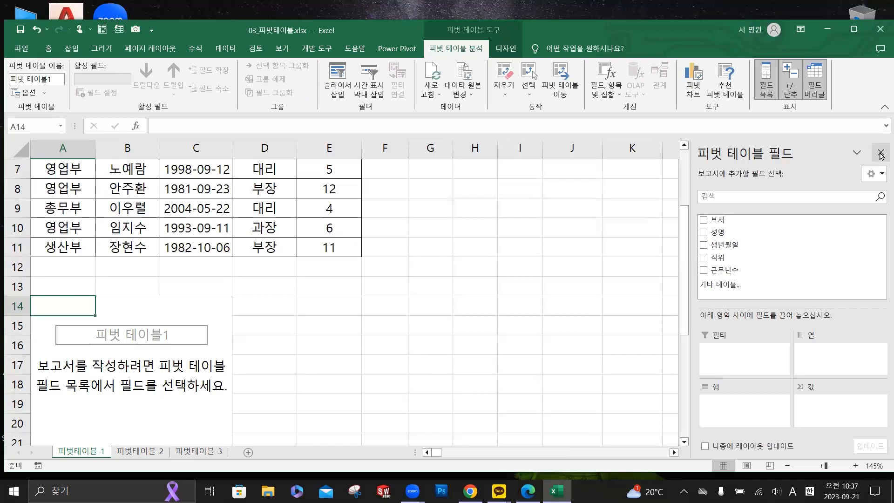
click(881, 155)
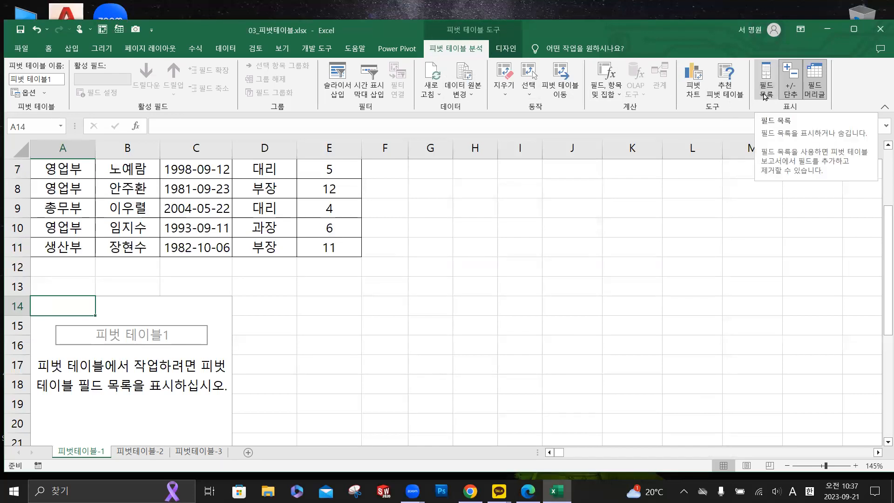
- Deselect the pivot table by selecting the empty cell I11
click(111, 320)
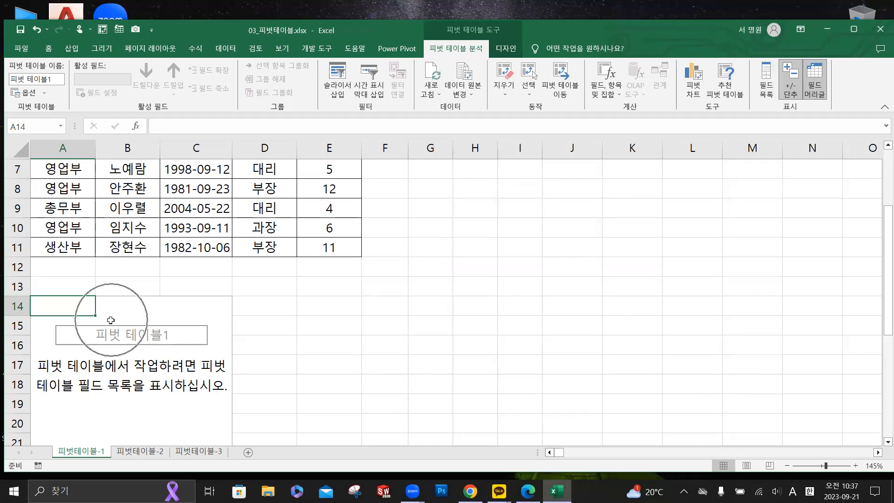
click(110, 315)
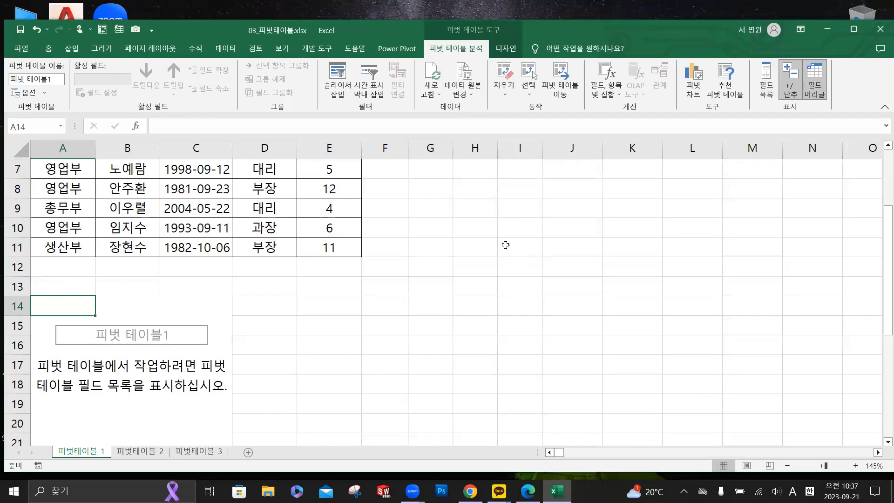
click(505, 244)
click(477, 42)
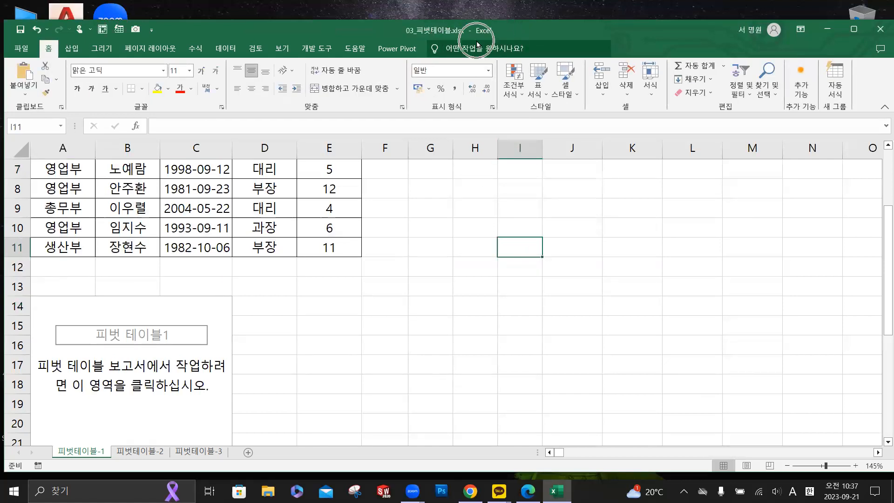
- Select the empty pivot table at A14, display its field list and close the pane again
click(69, 307)
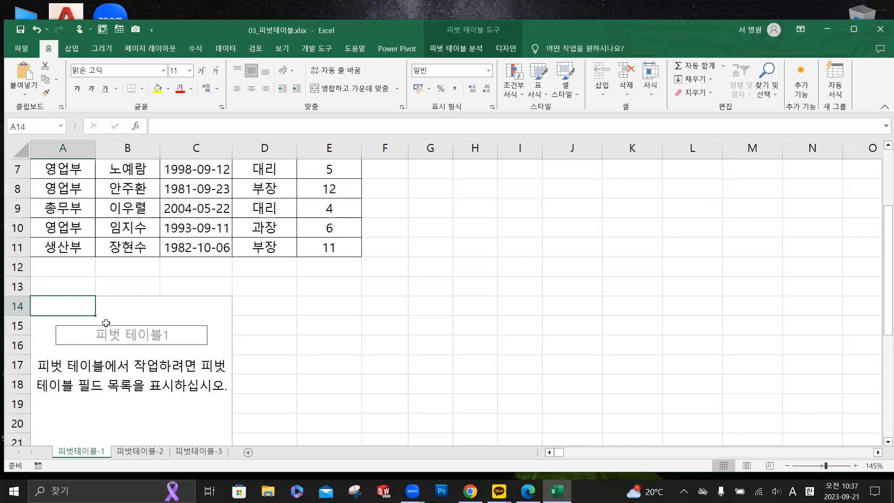
click(472, 36)
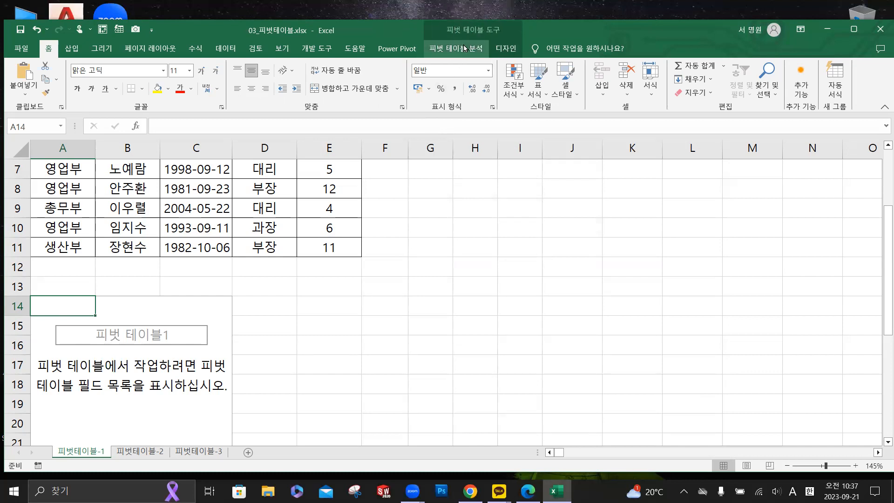
click(463, 49)
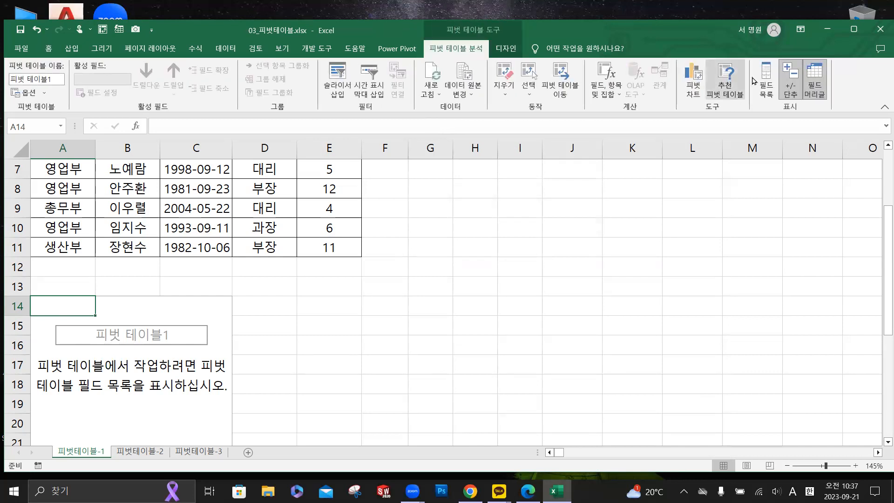
click(769, 92)
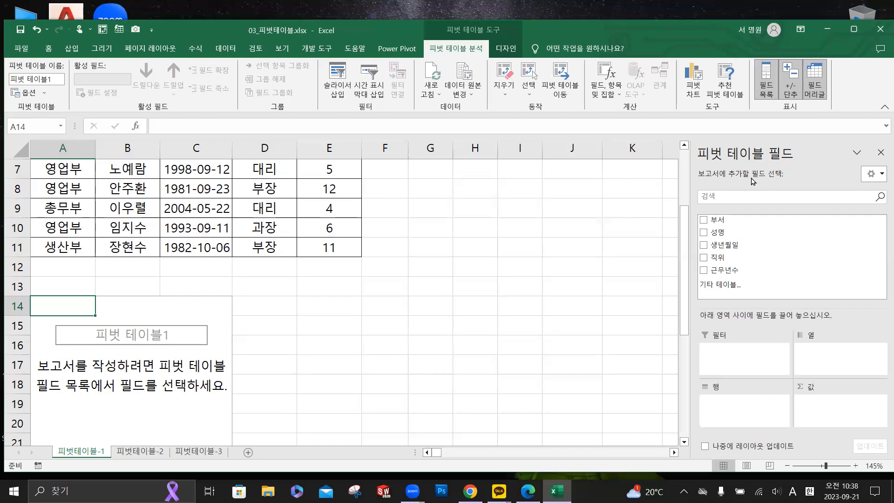
click(879, 153)
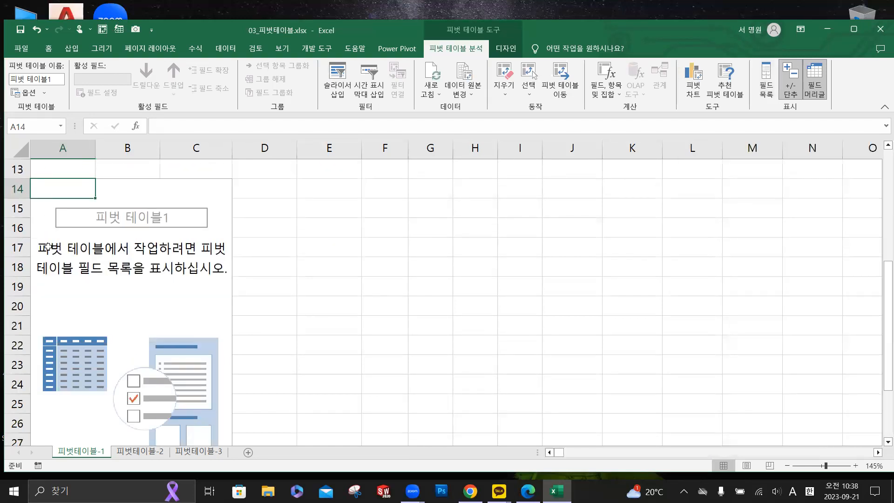
- Display the field list of the pivot table at A14
right_click(84, 191)
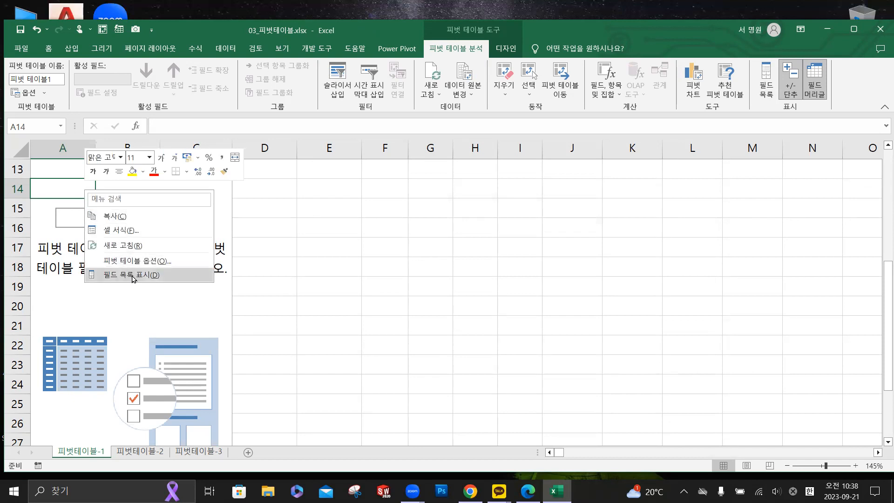
click(133, 277)
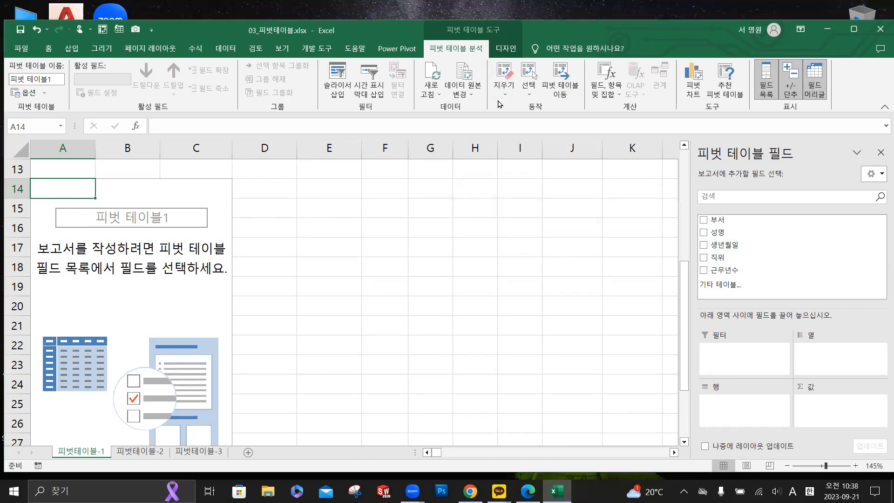
click(467, 65)
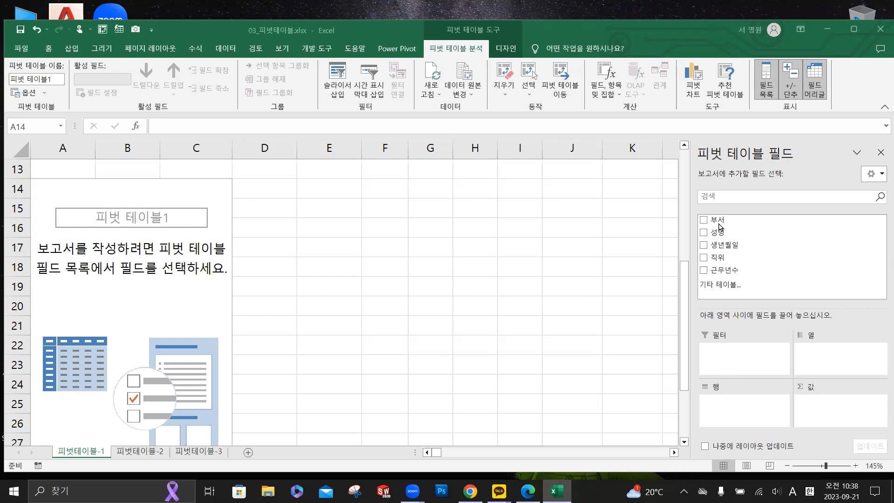
- Lay out the pivot table with 부서 as rows, 직위 as columns and 근무년수 as values
key(ctrl)
key(ctrl)
key(ctrl)
key(ctrl)
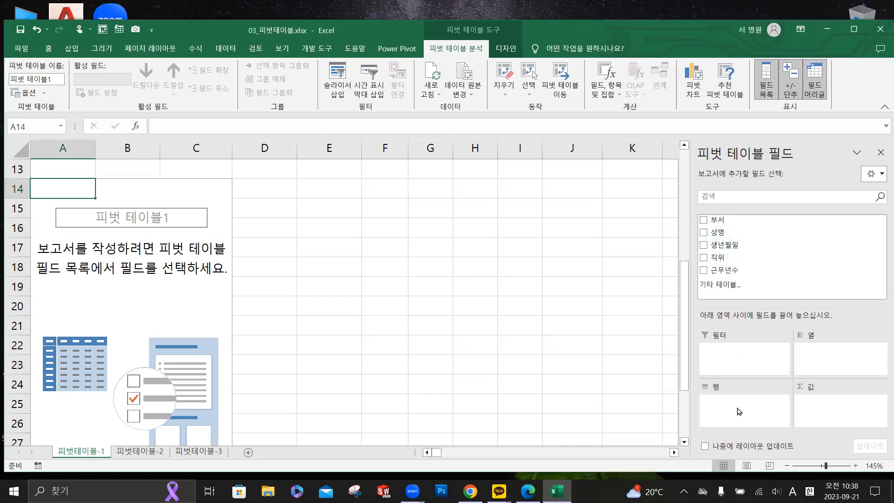
drag(720, 219, 741, 419)
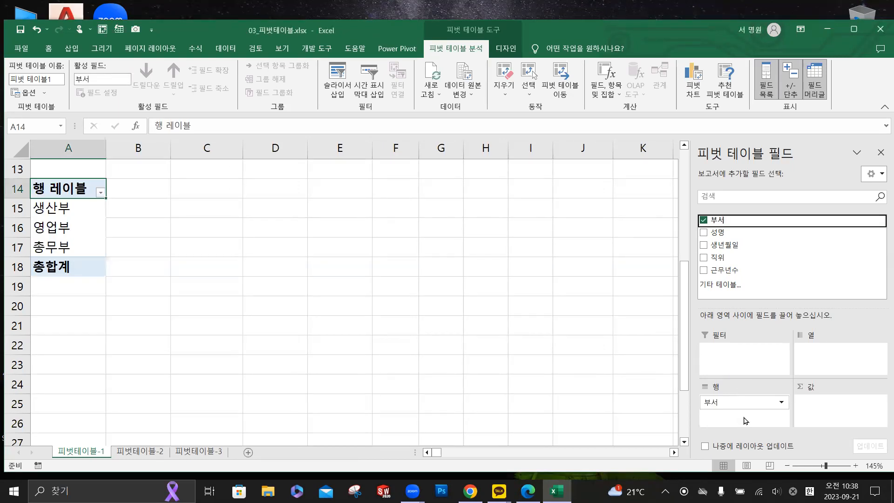
drag(719, 257, 822, 365)
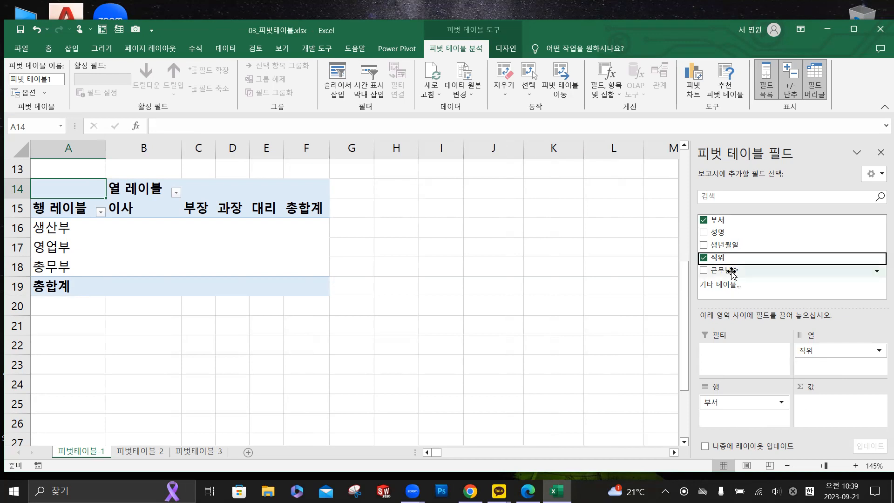
drag(730, 272, 839, 412)
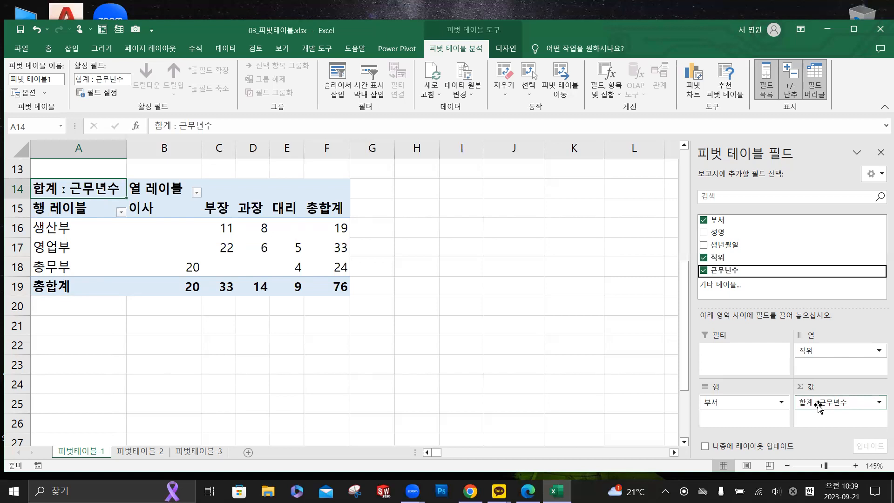
- Change the summary function of the 근무년수 value field from sum to 최대 (maximum)
key(ctrl)
key(ctrl)
key(ctrl)
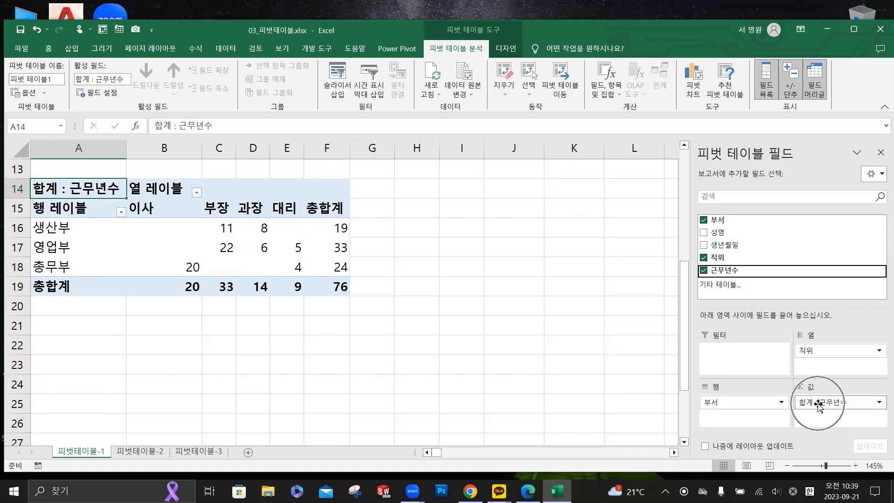
key(ctrl)
key(ctrl)
key(ctrl)
key(ctrl)
click(819, 403)
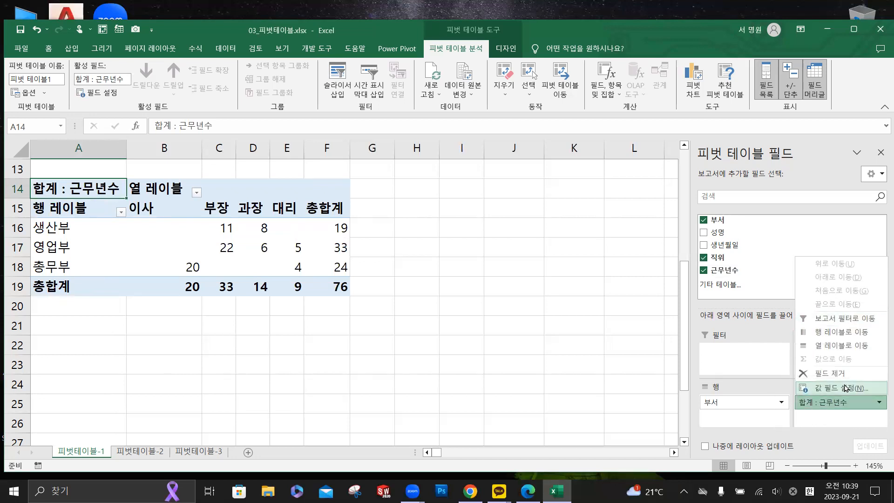
key(ctrl)
key(ctrl)
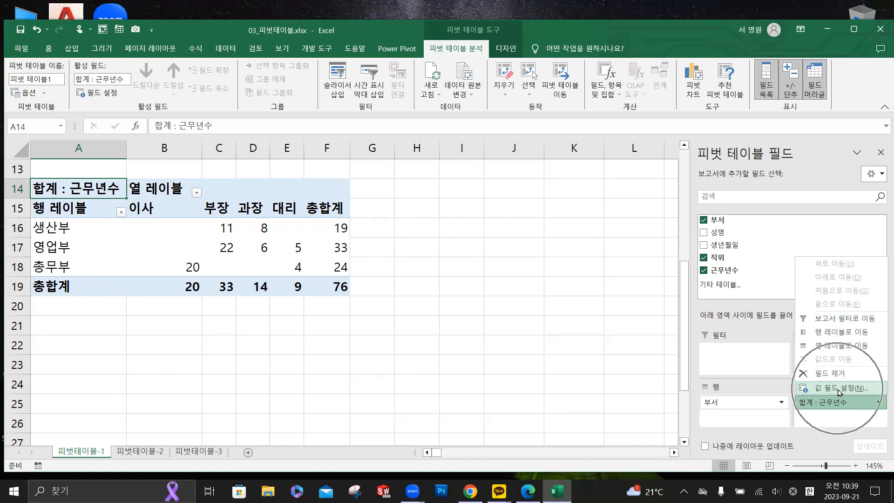
click(839, 388)
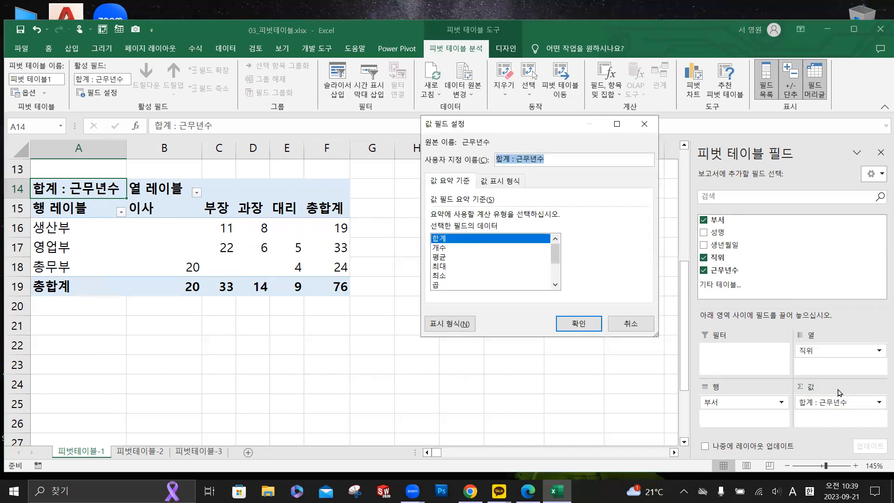
click(449, 268)
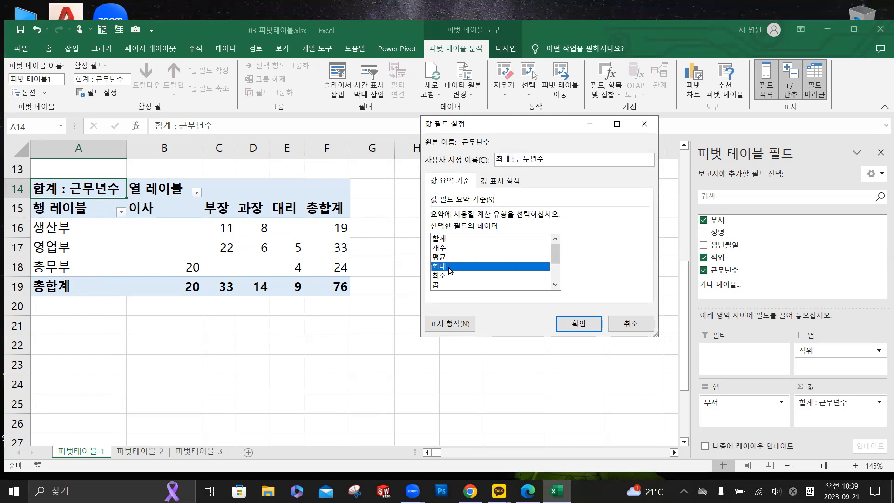
click(582, 324)
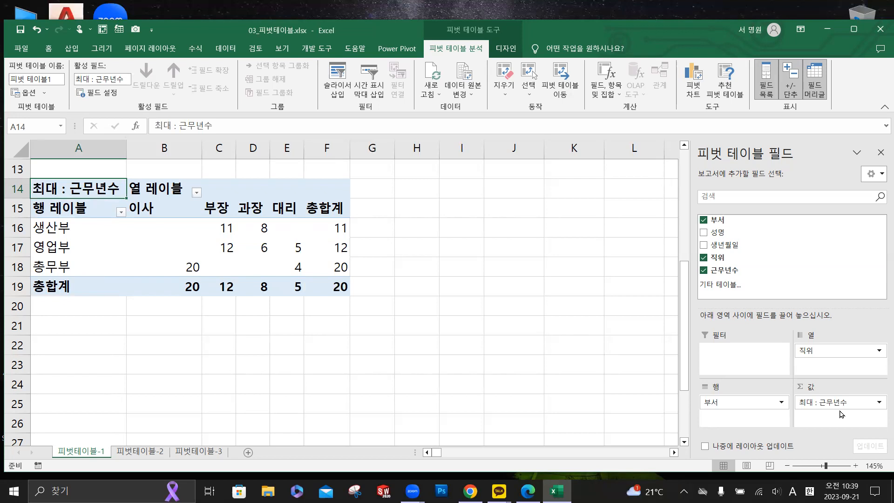
- Review the value field settings from value cell C17 and accept them with 최대 selected
click(226, 243)
click(225, 233)
click(222, 243)
click(261, 244)
click(224, 247)
right_click(225, 250)
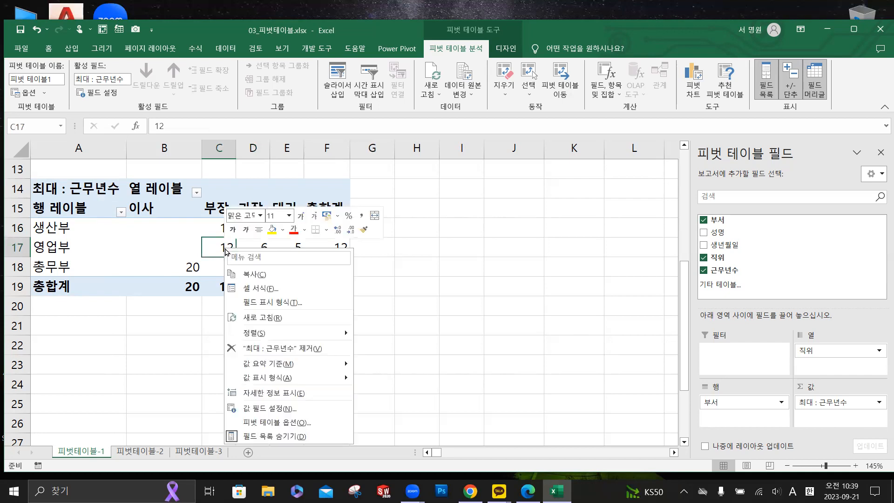
click(276, 409)
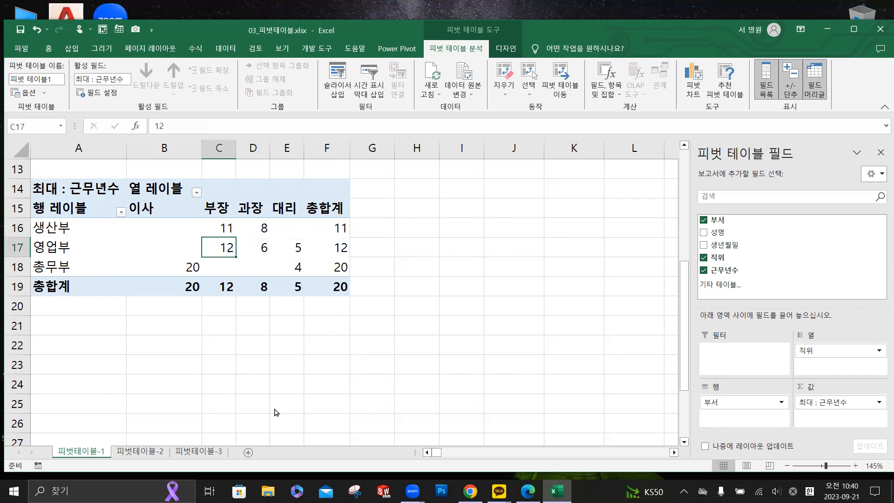
click(183, 409)
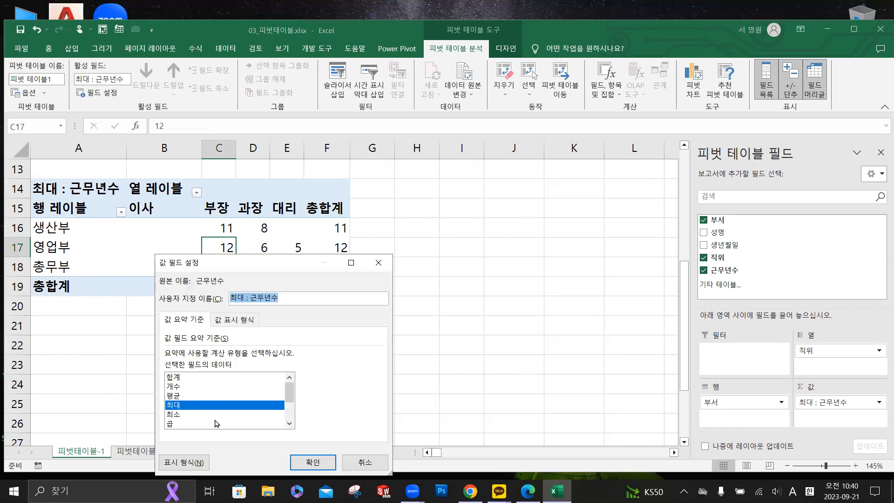
click(313, 462)
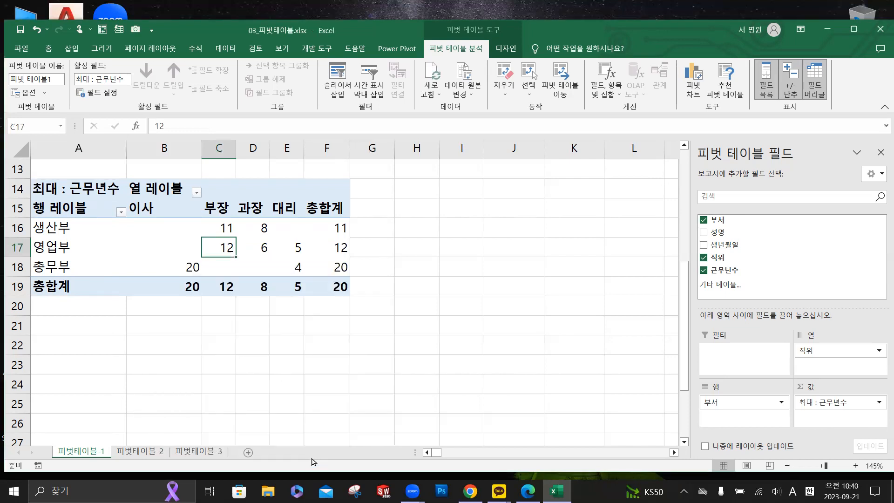
- Examine the 과장 and 부장 value cells in the pivot table against the 근무년수 field in the values area
click(257, 245)
click(260, 230)
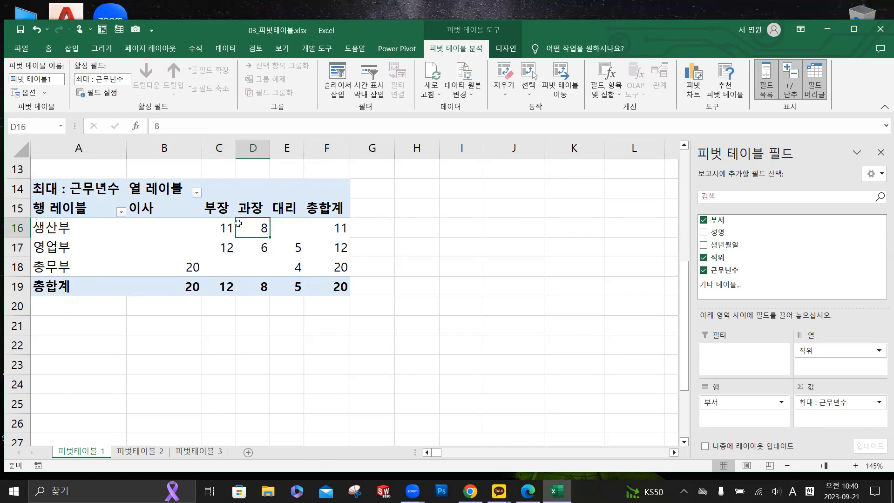
click(222, 228)
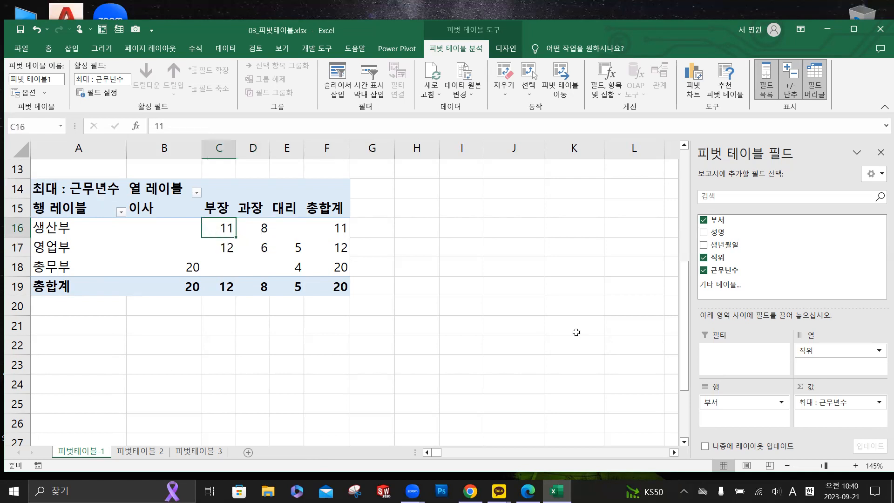
click(839, 403)
key(ctrl)
key(ctrl)
key(ctrl)
key(ctrl)
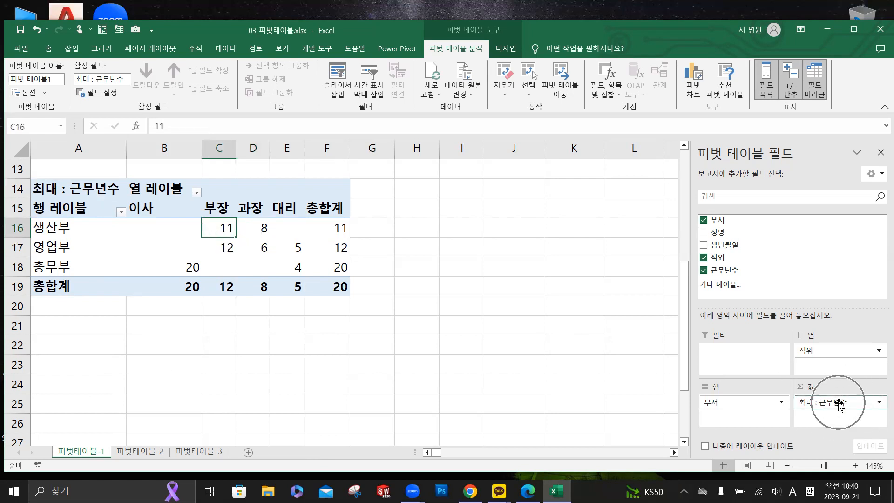
key(ctrl)
- Examine the pivot table's blank cells, then its value, column label and row label regions
click(179, 229)
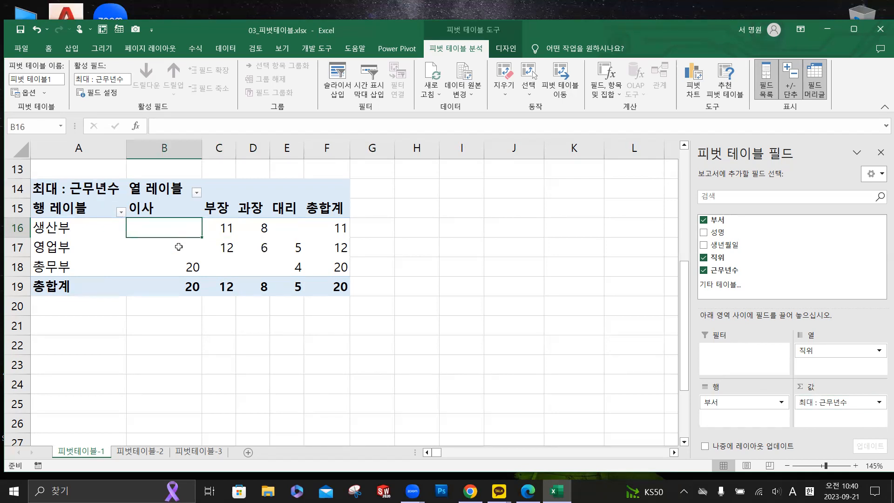
click(179, 246)
click(288, 224)
click(216, 271)
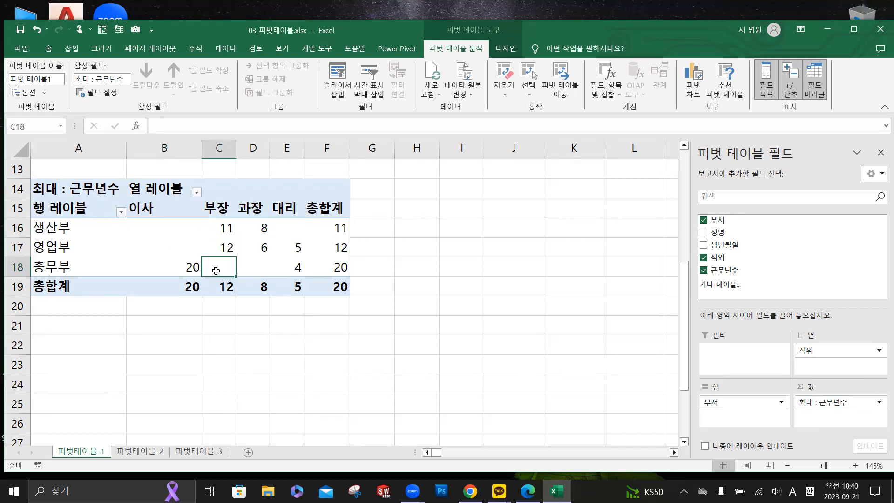
click(262, 261)
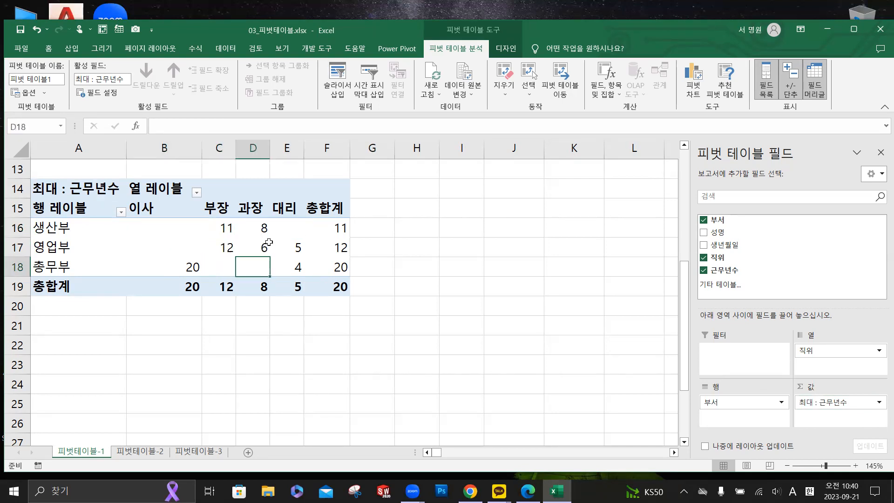
click(228, 247)
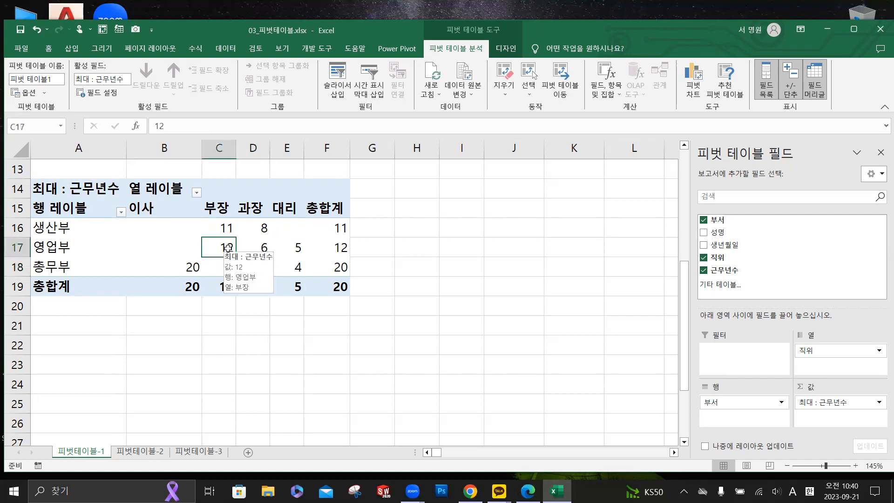
drag(159, 224, 323, 286)
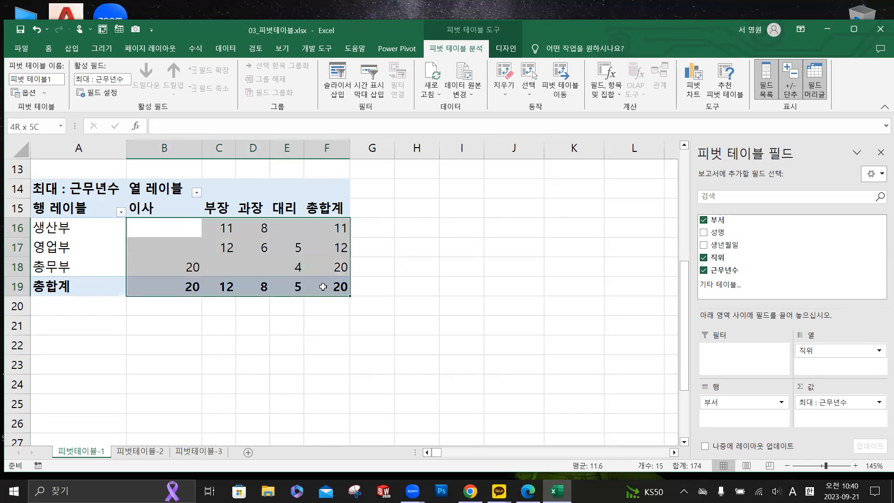
drag(163, 187, 326, 208)
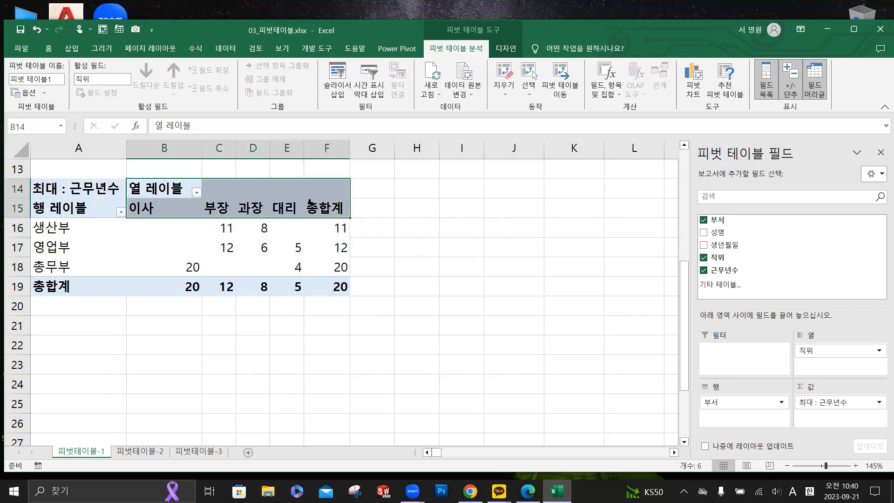
drag(64, 210, 65, 287)
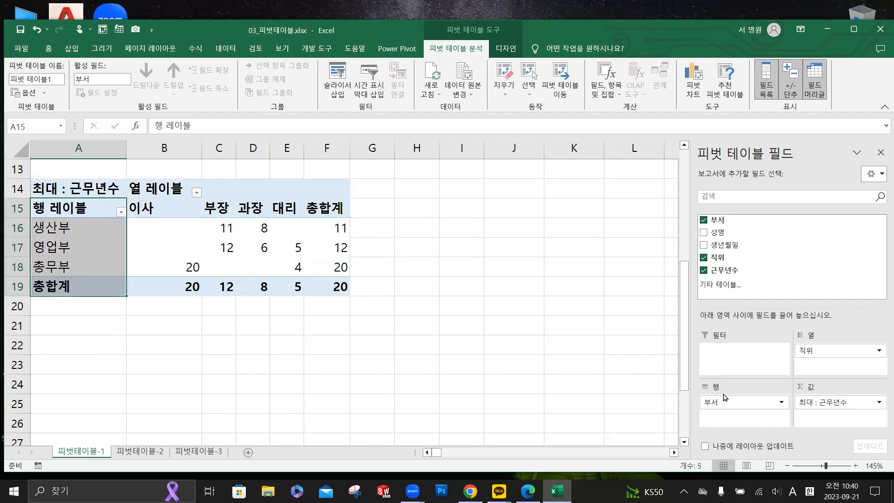
drag(174, 231, 331, 282)
- Set the pivot table option for empty cells so that they display *
click(255, 264)
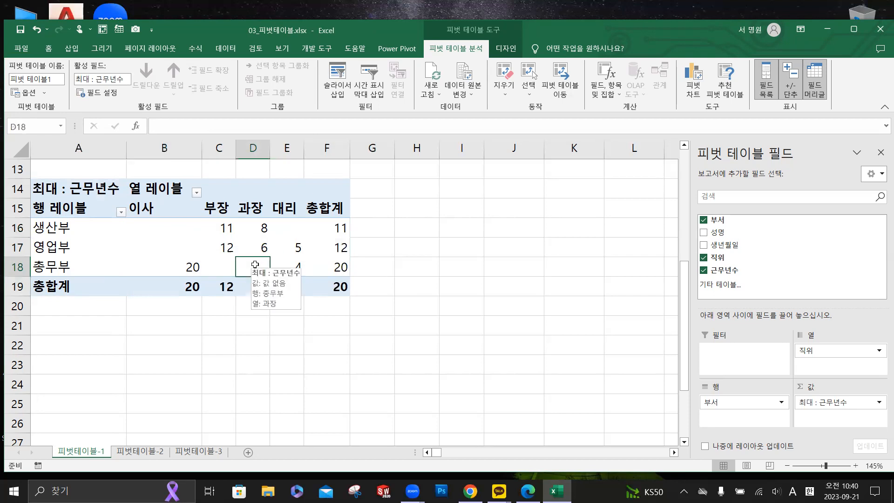
right_click(257, 268)
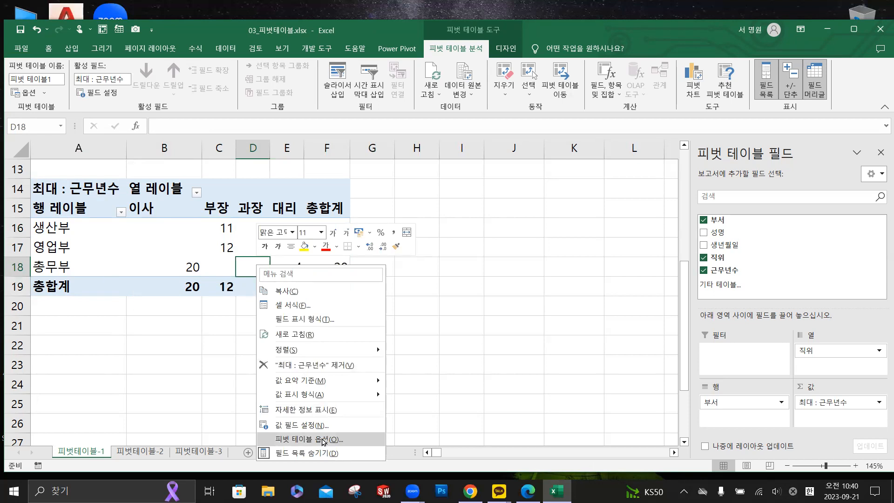
click(324, 439)
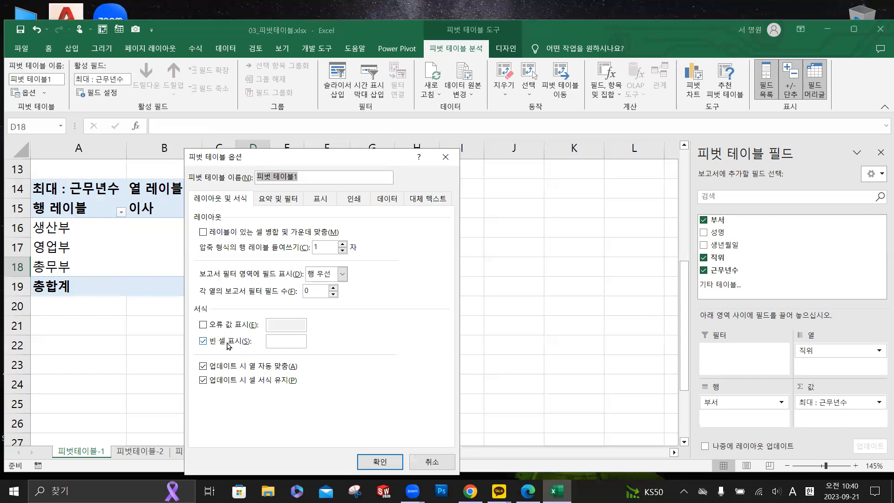
click(282, 339)
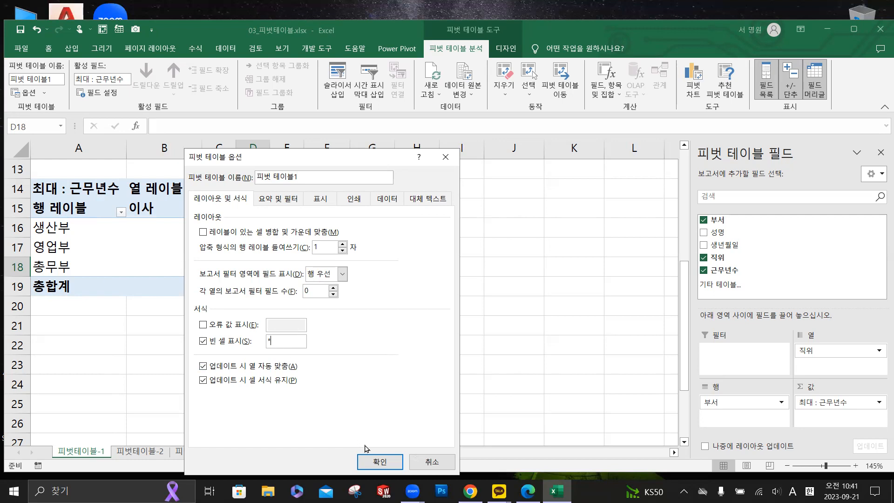
click(378, 463)
- Examine the asterisk entries in the pivot table's formerly blank cells for 이사, 부장, 과장 and 대리
click(171, 228)
click(171, 247)
click(290, 230)
click(246, 264)
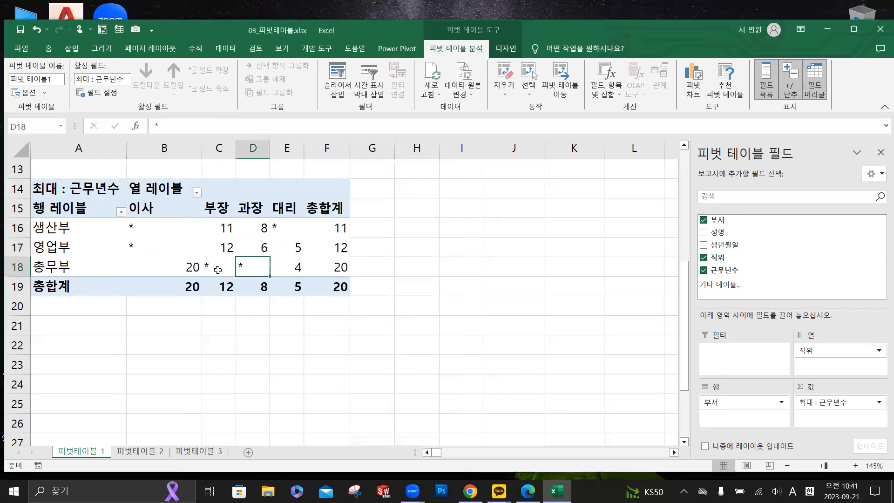
click(218, 269)
mouse_move(334, 268)
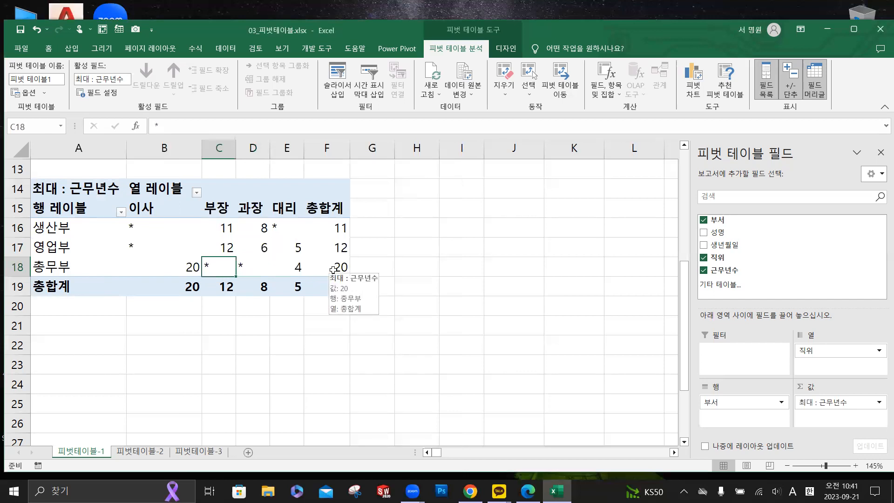
- Apply the orange pivot table style from the second row of the 중간 styles to the pivot table in A14:F19
drag(87, 191, 328, 285)
mouse_move(279, 260)
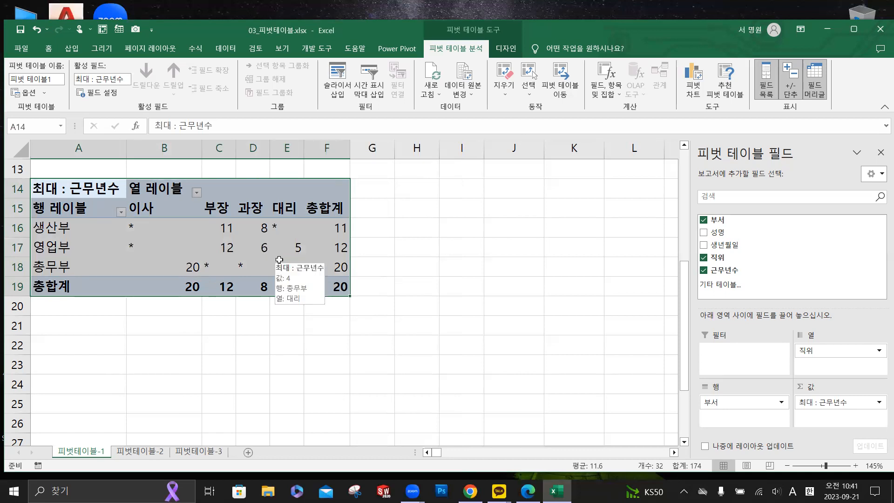
click(502, 52)
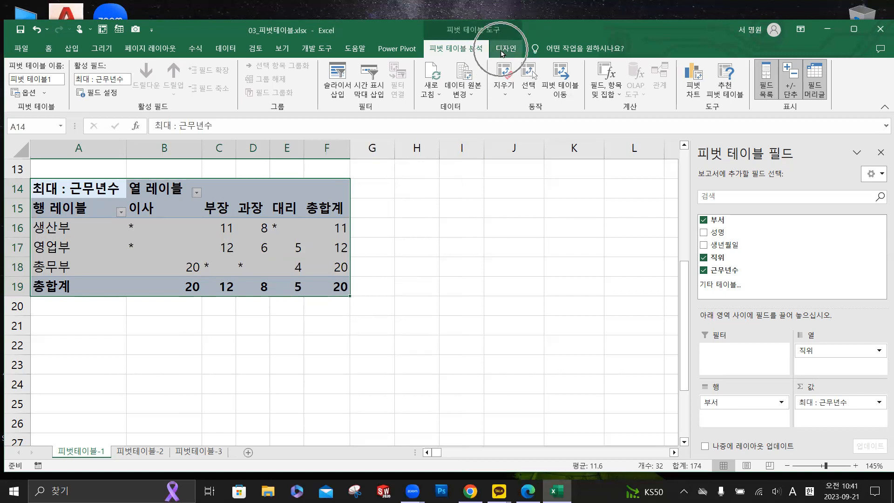
click(502, 52)
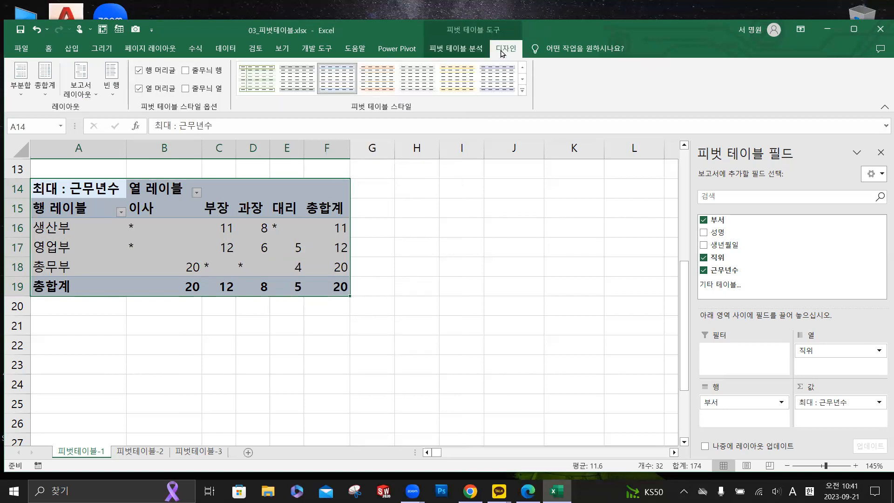
click(49, 50)
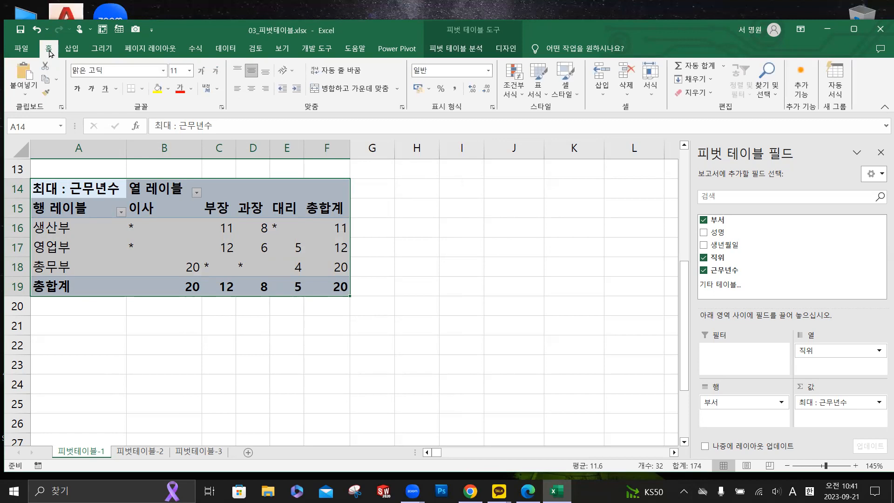
click(541, 93)
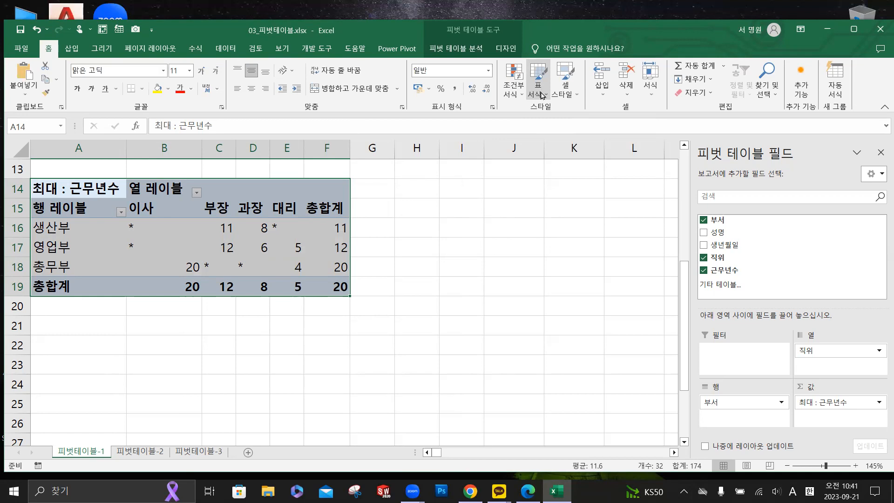
click(507, 50)
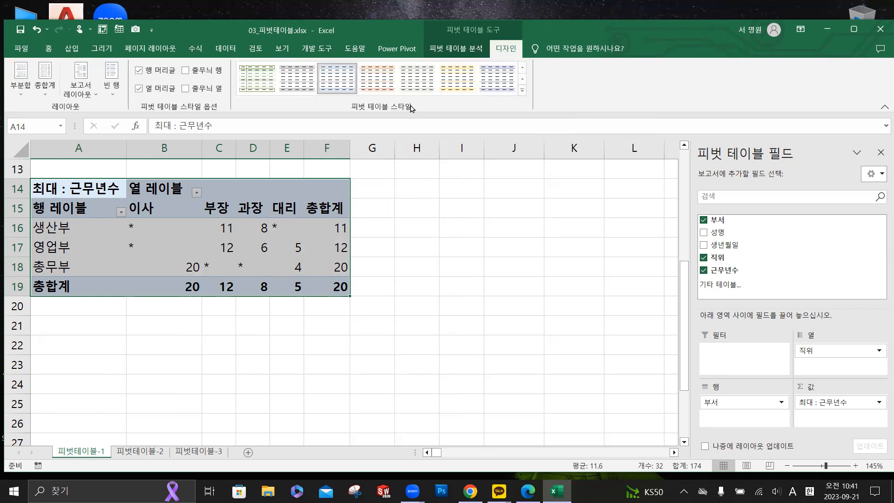
key(ctrl)
key(ctrl)
key(ctrl)
key(ctrl)
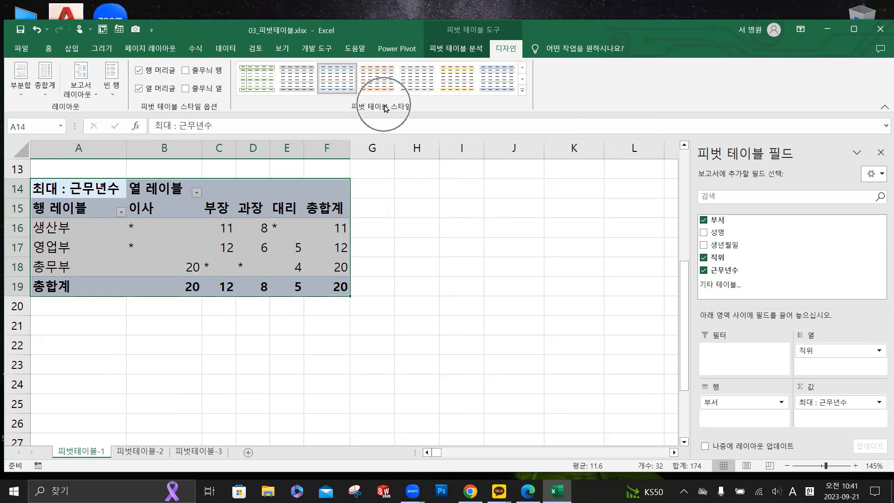
click(523, 91)
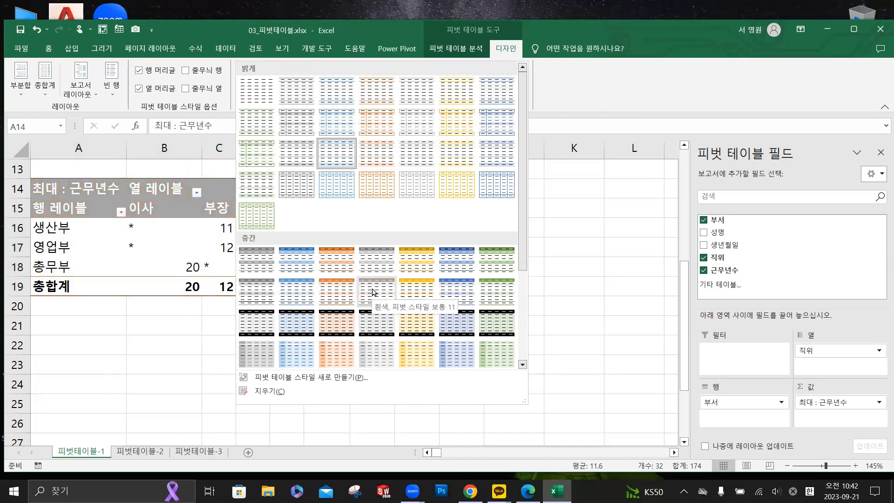
click(338, 289)
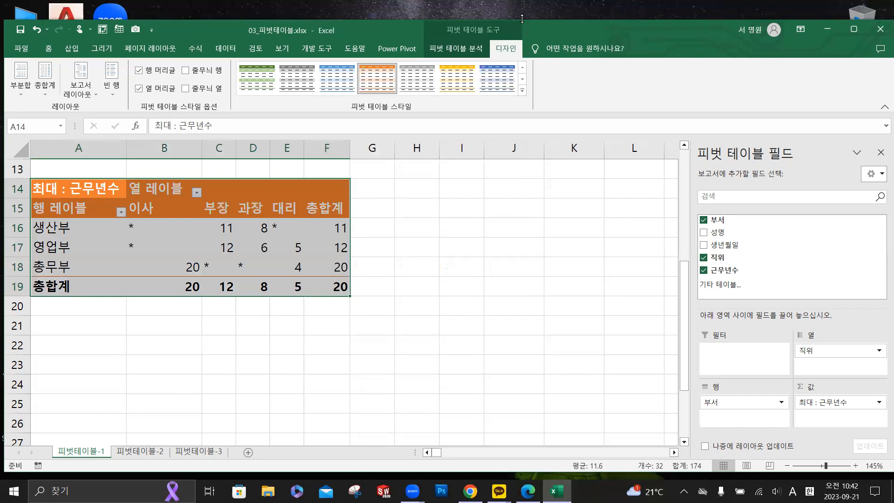
- Switch to the 피벗테이블-2 sheet and fill the header cells B2:H2 with yellow
click(140, 451)
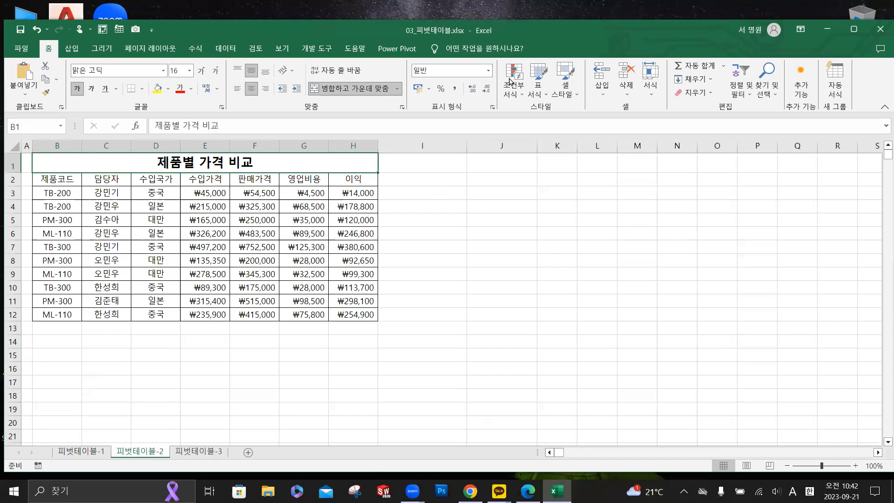
click(242, 222)
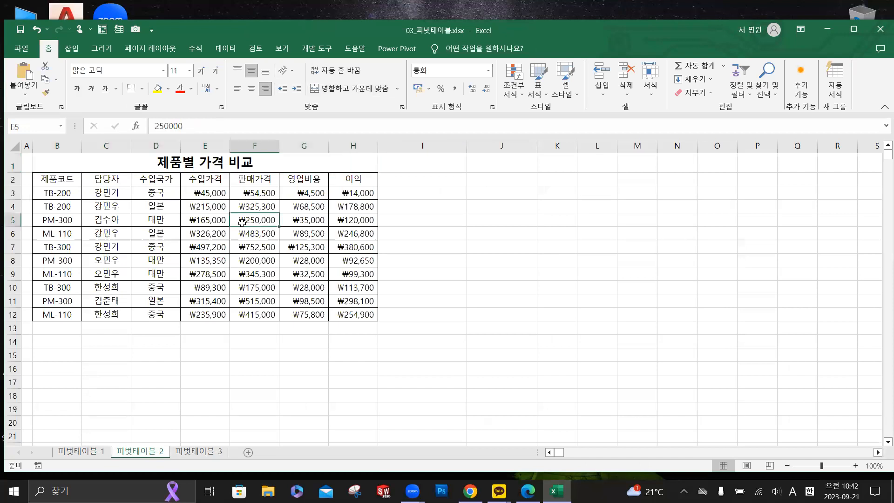
drag(67, 178, 338, 181)
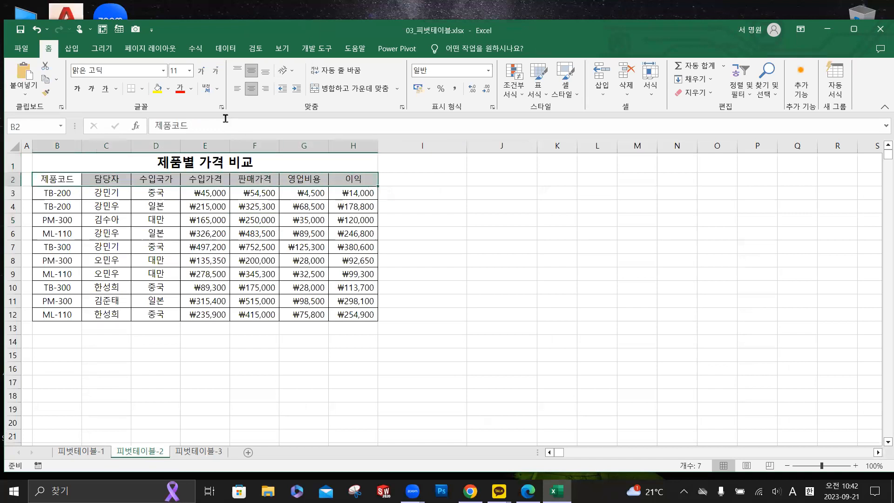
click(158, 88)
- Create a pivot table from the range B2:H12 and place it in cell B17 of the existing worksheet
drag(53, 182, 324, 295)
ctrl+scroll(242, 236, up, 1)
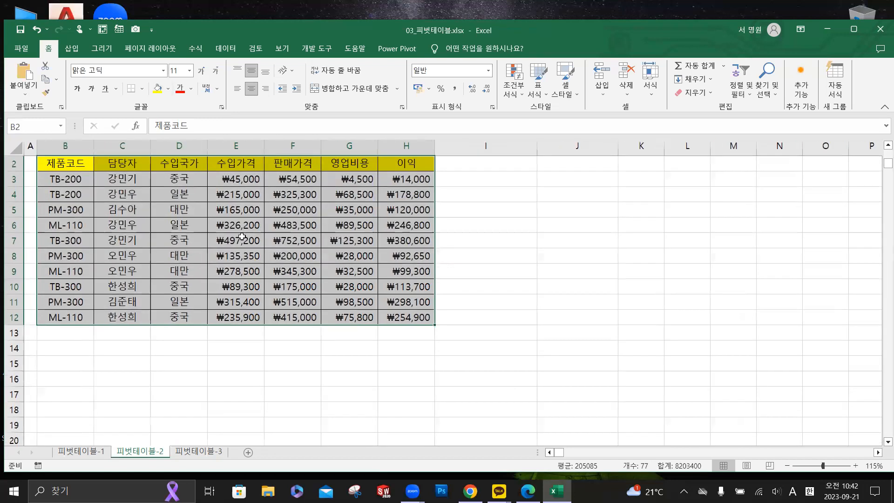
ctrl+scroll(241, 236, up, 1)
scroll(242, 236, up, 1)
drag(227, 243, 4, 267)
drag(73, 191, 451, 368)
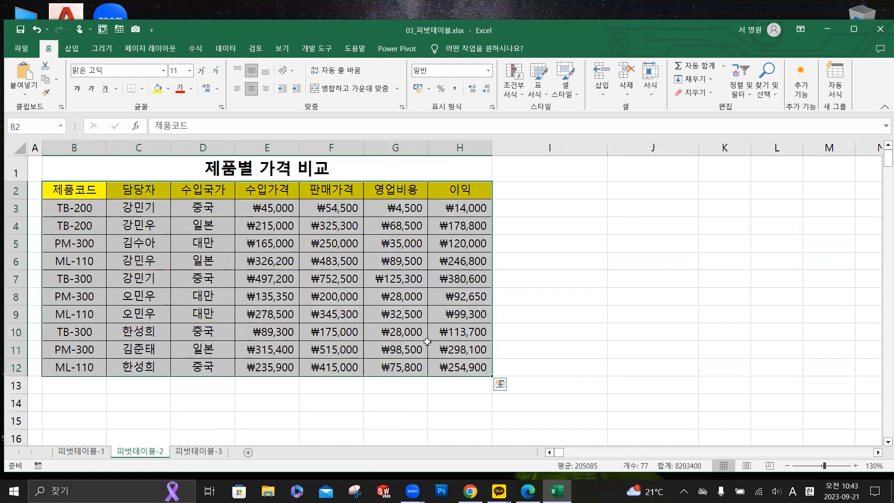
key(ctrl+q)
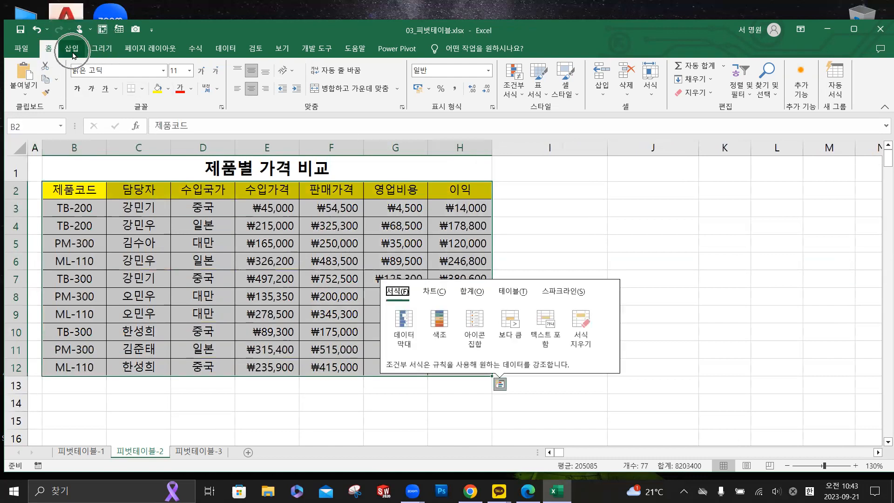
click(71, 52)
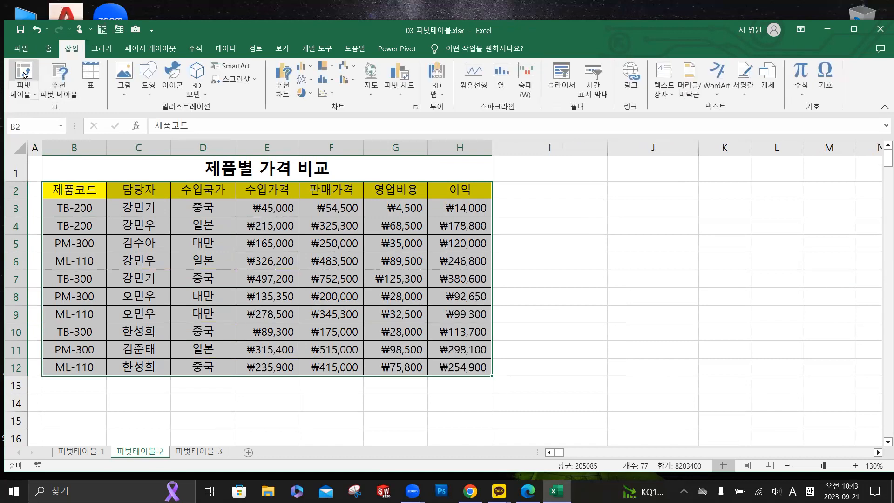
key(ctrl+q)
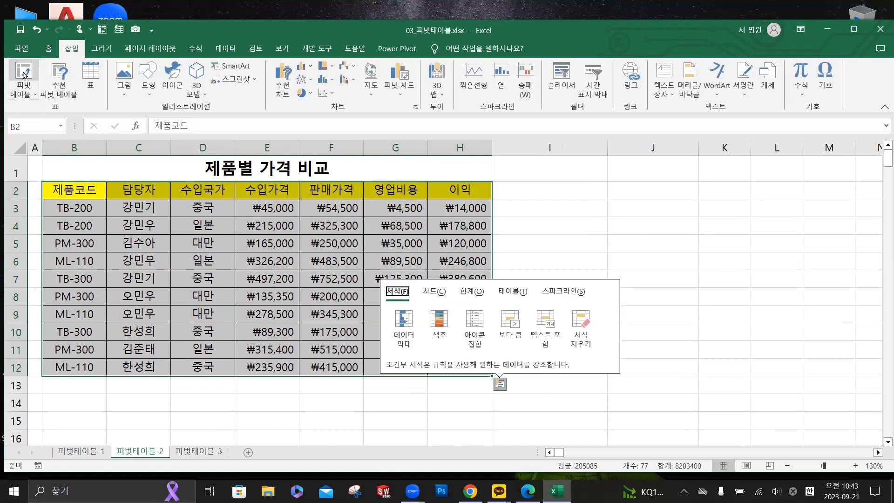
click(24, 75)
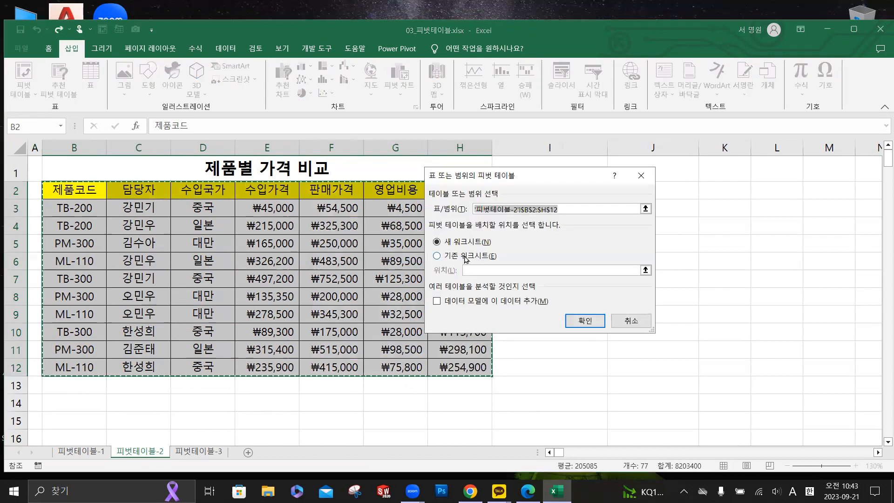
click(465, 257)
key(ctrl)
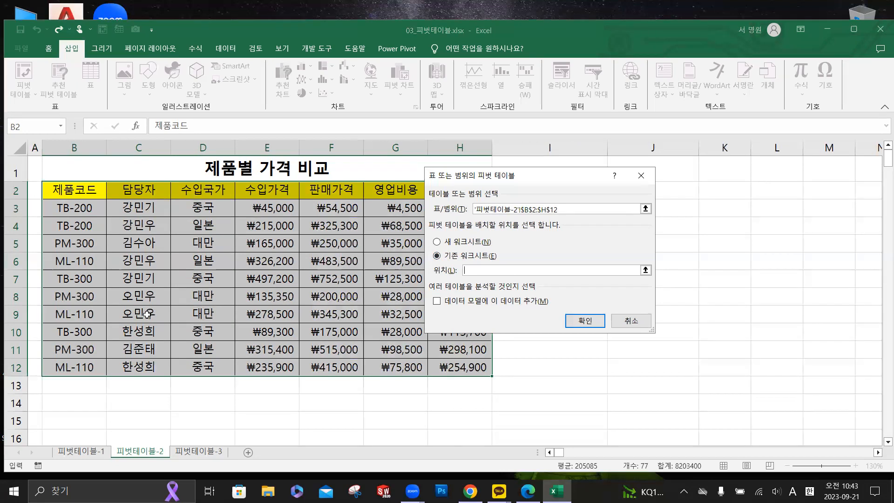
scroll(101, 393, down, 1)
click(88, 397)
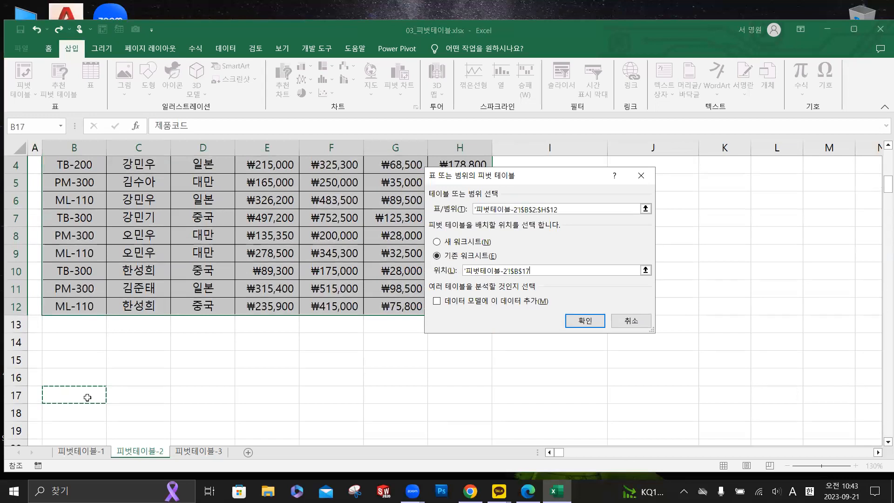
click(586, 324)
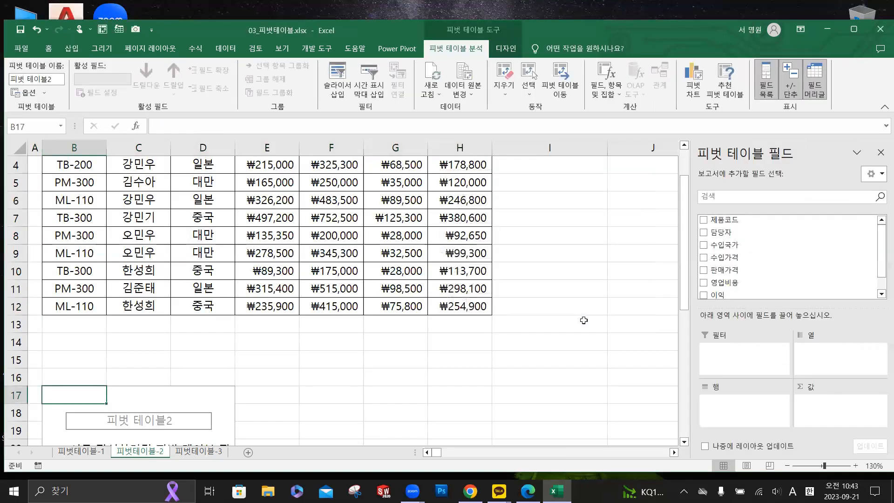
- Examine the empty pivot table placeholder, its available commands and its field list
scroll(246, 338, down, 1)
scroll(245, 339, down, 3)
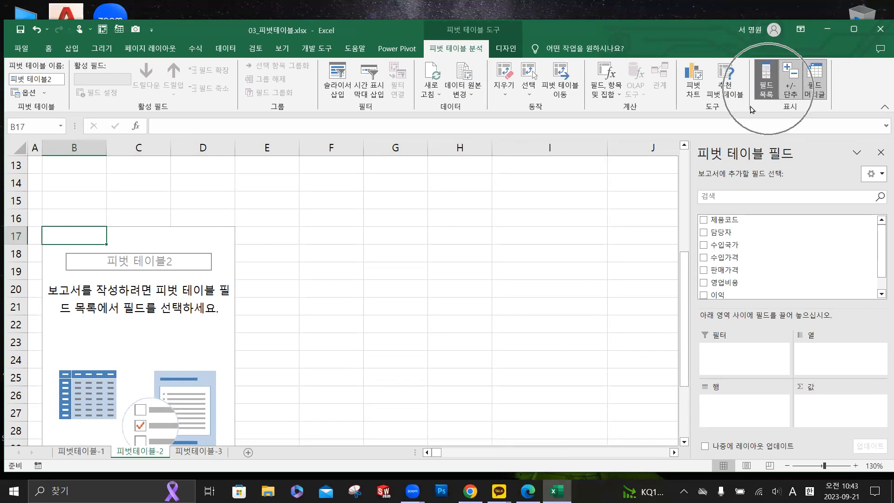
key(ctrl)
key(ctrl)
key(ctrl)
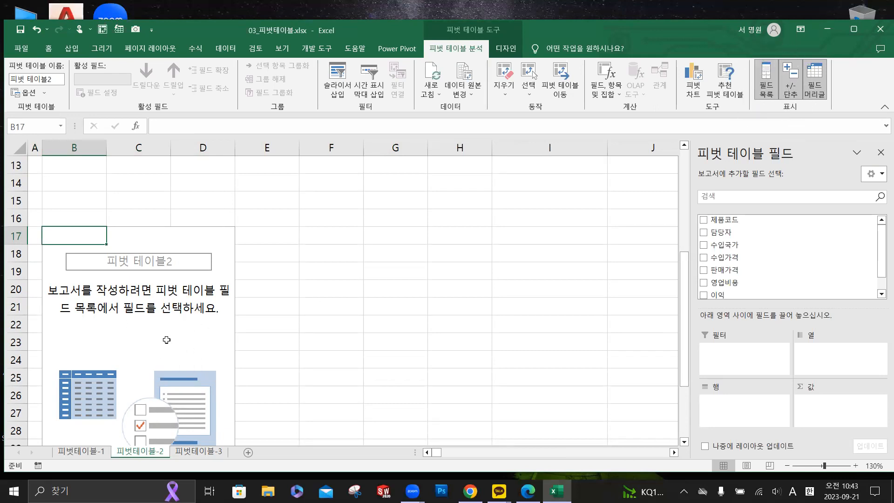
right_click(166, 340)
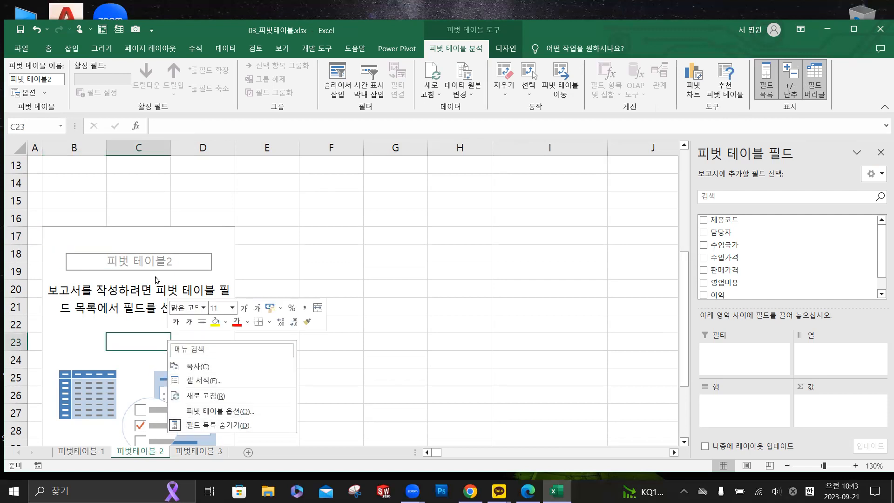
click(749, 154)
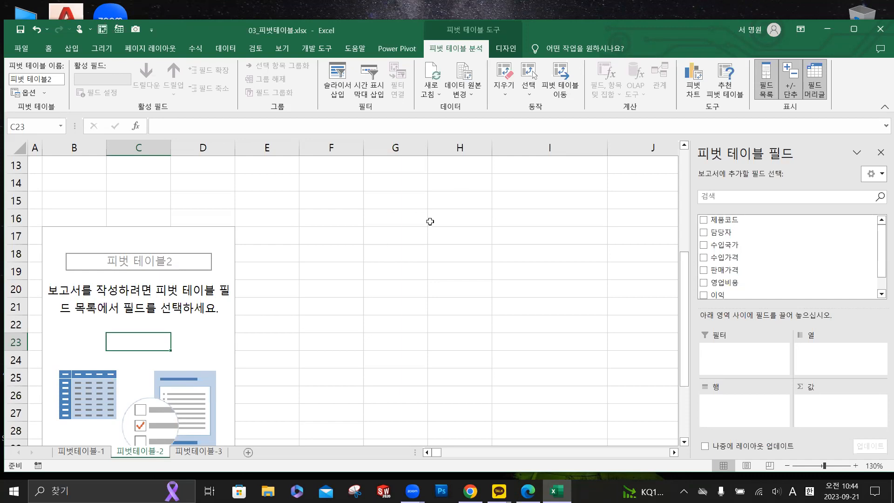
- Delete rows 17 to 34, which hold the empty pivot table
drag(15, 236, 18, 442)
click(440, 247)
scroll(359, 247, up, 4)
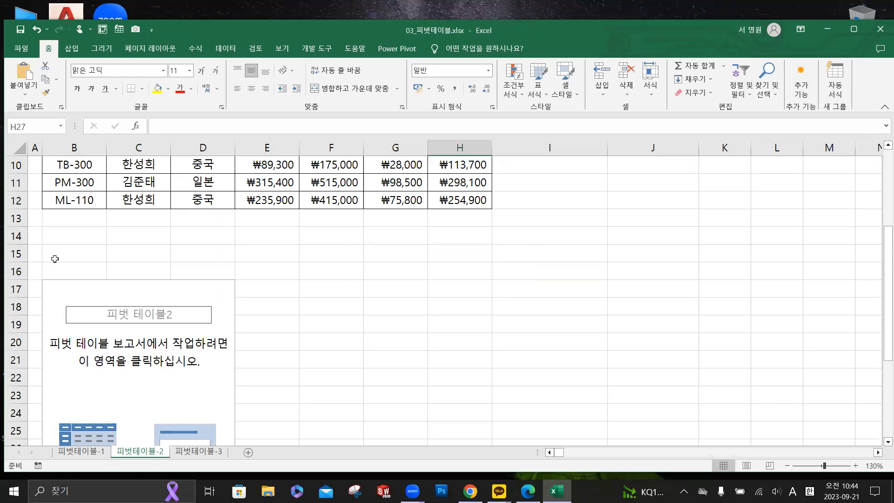
drag(16, 288, 52, 427)
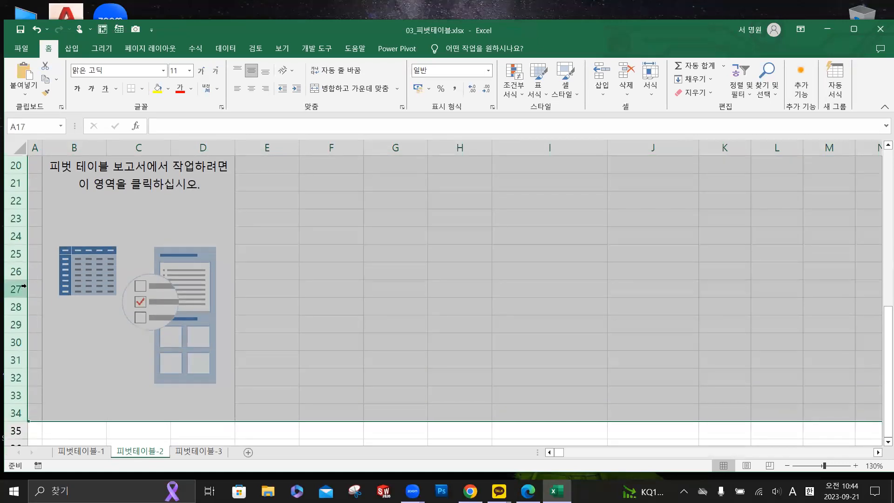
right_click(23, 272)
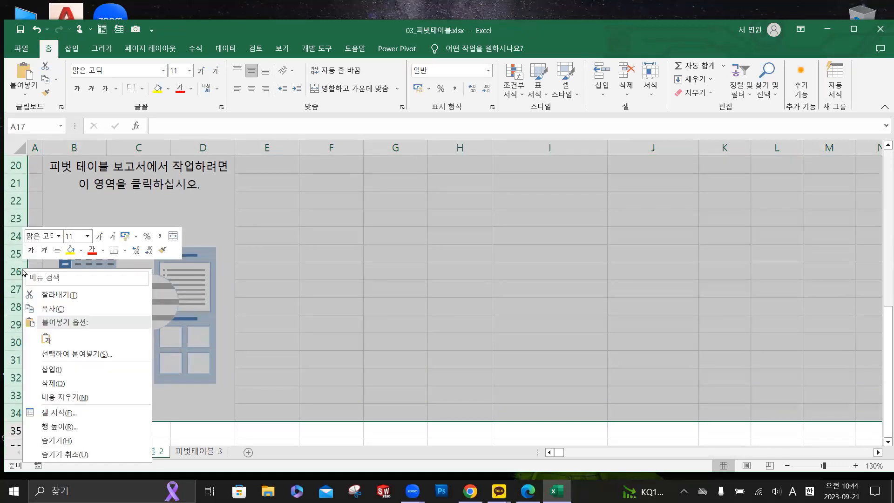
click(69, 384)
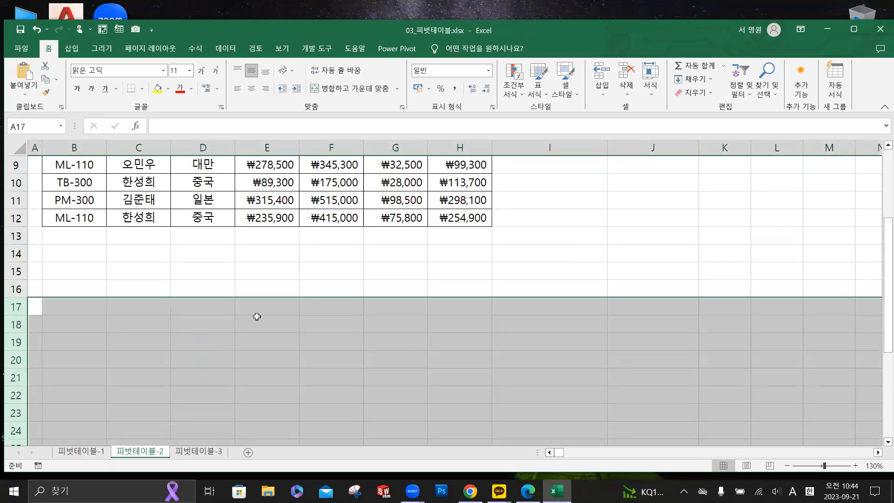
- Insert a new pivot table based on B2:H12 at cell B17 of the existing 피벗테이블-2 worksheet
click(282, 290)
scroll(290, 290, up, 3)
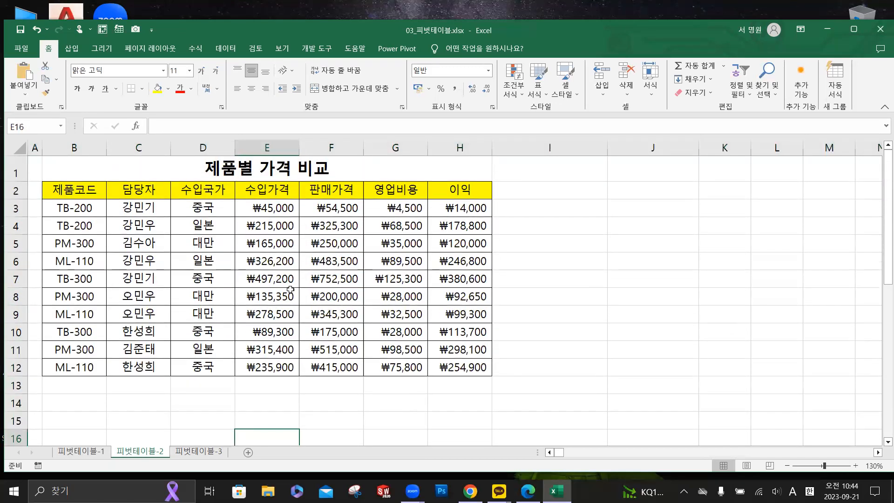
drag(94, 190, 454, 365)
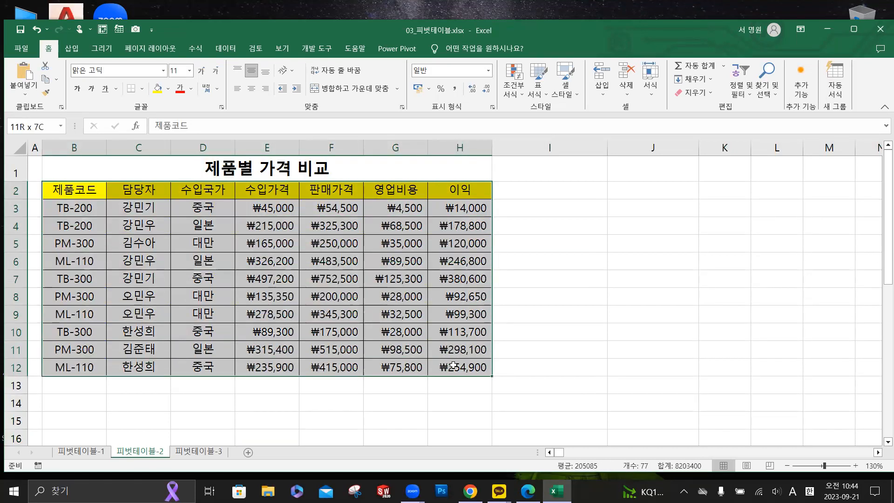
click(71, 49)
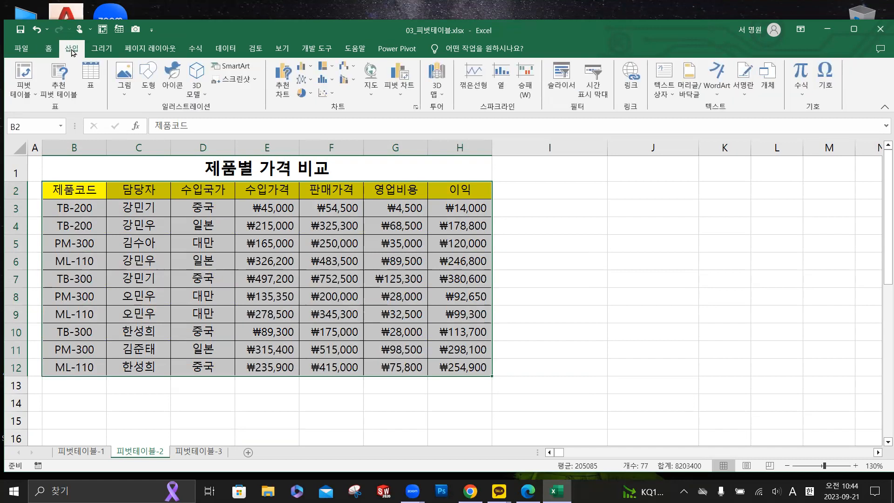
click(25, 71)
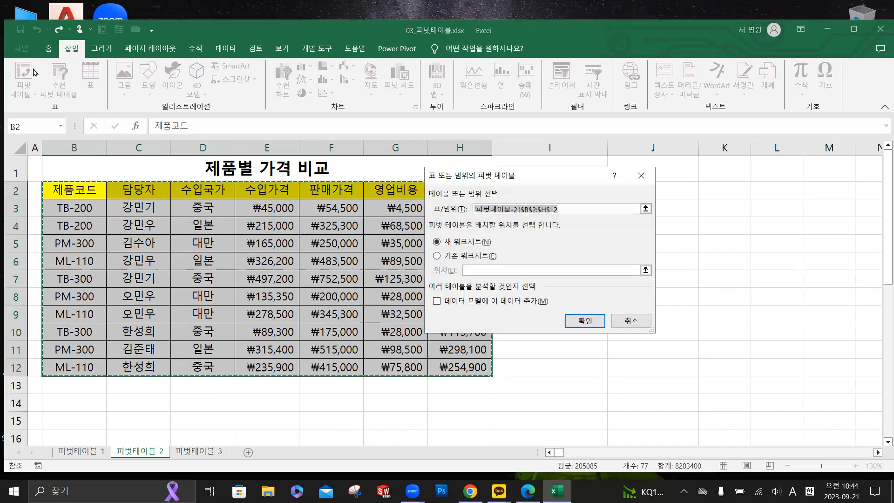
click(447, 256)
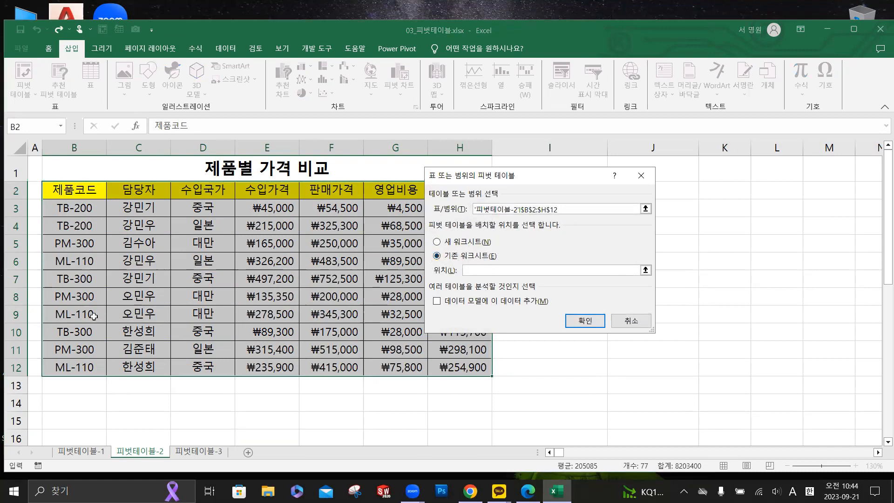
scroll(94, 315, down, 1)
click(73, 396)
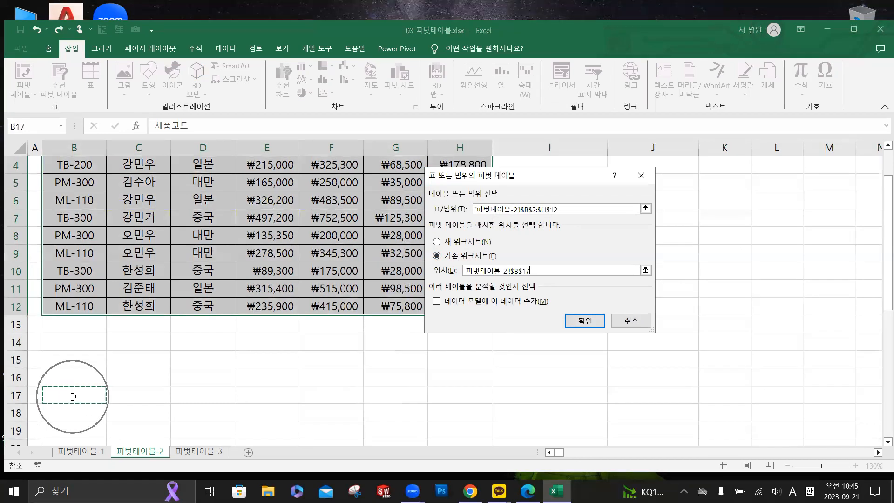
click(590, 321)
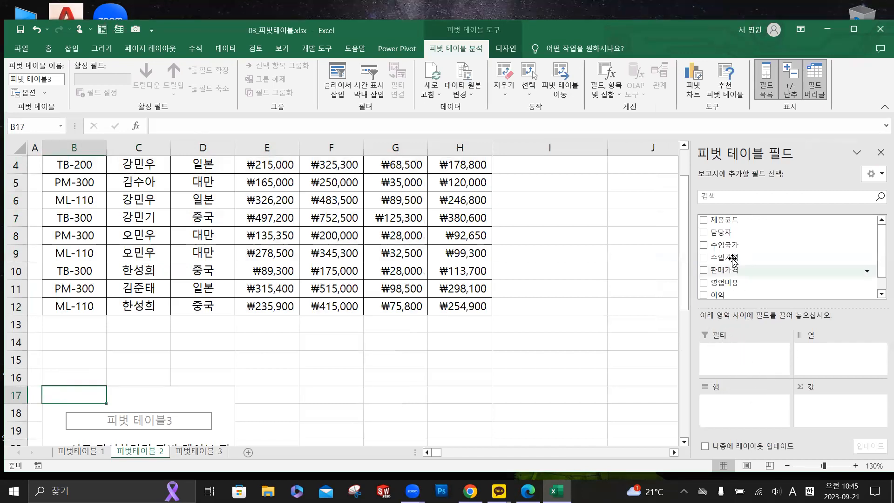
- Place the 담당자 field in the filter area of the new pivot table
drag(728, 232, 742, 359)
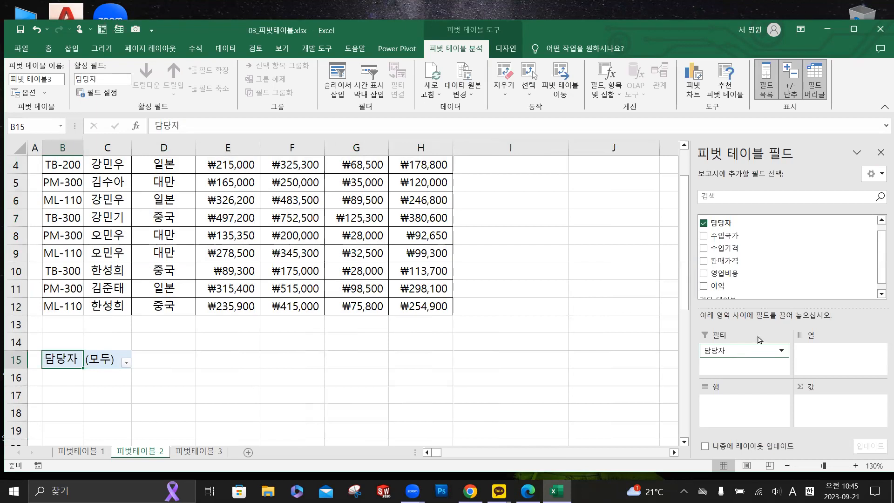
- Place the 제품코드 field in the pivot table's rows and the 수입국가 field in its columns
scroll(746, 256, down, 1)
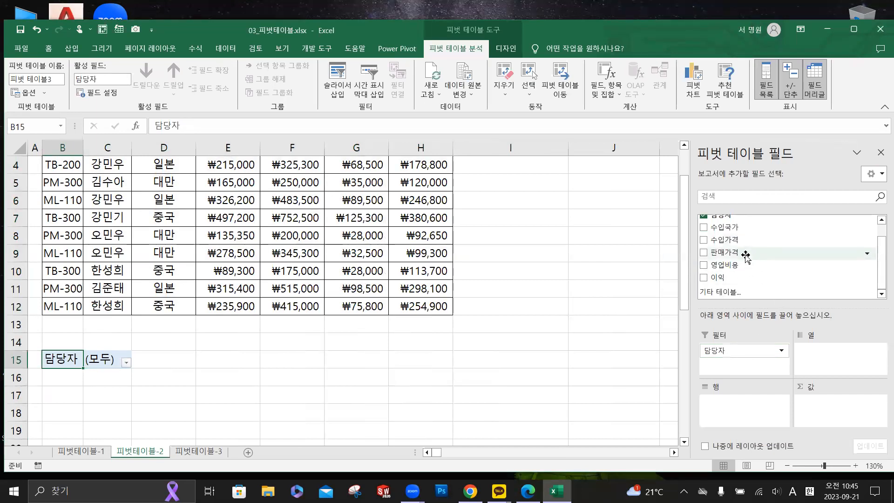
scroll(746, 256, up, 1)
drag(734, 223, 746, 414)
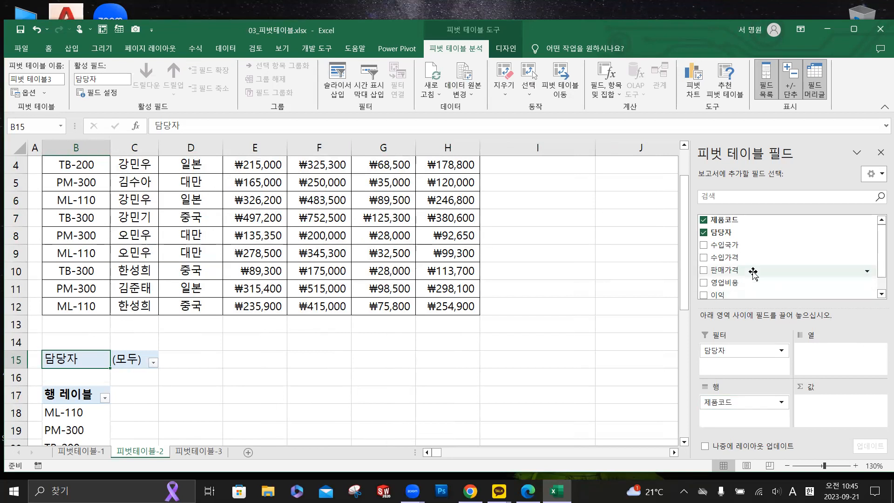
drag(737, 246, 831, 364)
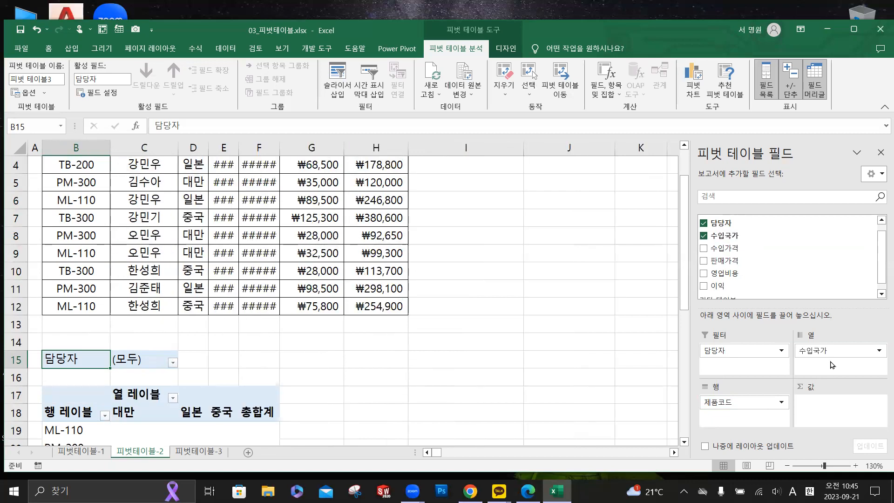
- Add the 영업비용 and 이익 fields as summed values in the pivot table
key(ctrl)
drag(740, 274, 826, 411)
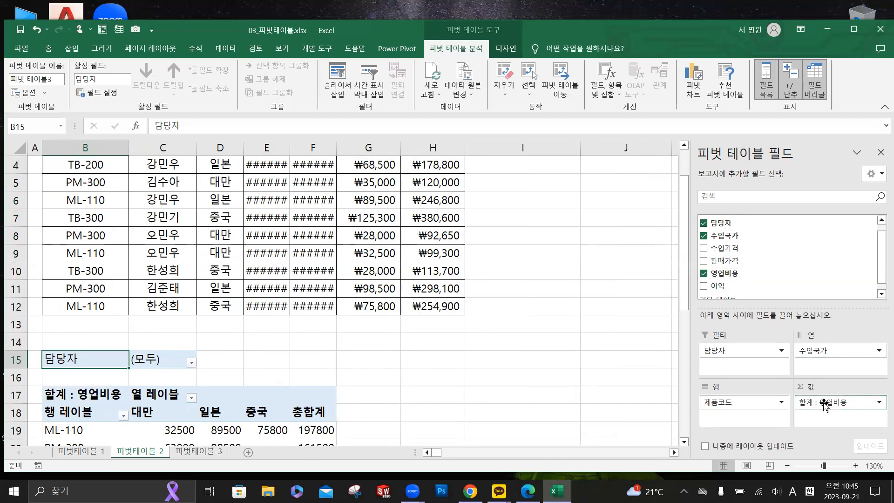
drag(745, 286, 849, 419)
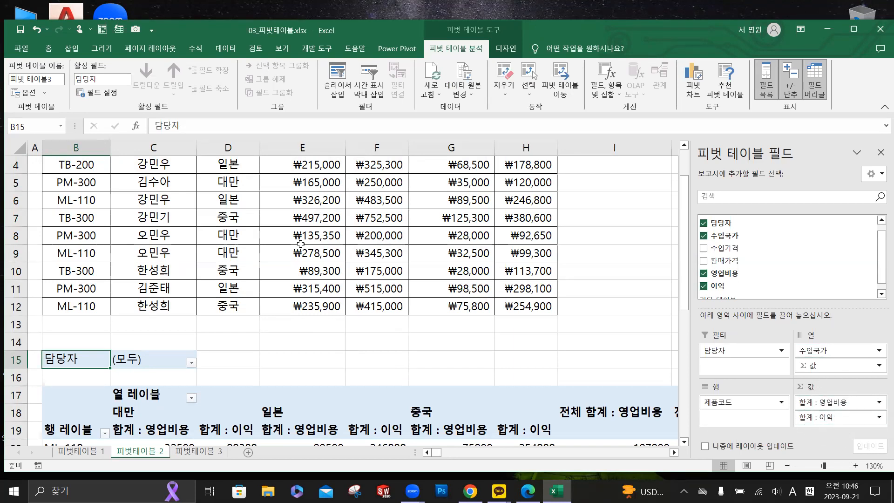
- Examine the 합계 : 이익 figures under 일본, 중국 and 대만 in the pivot table
scroll(421, 326, down, 4)
scroll(553, 321, up, 1)
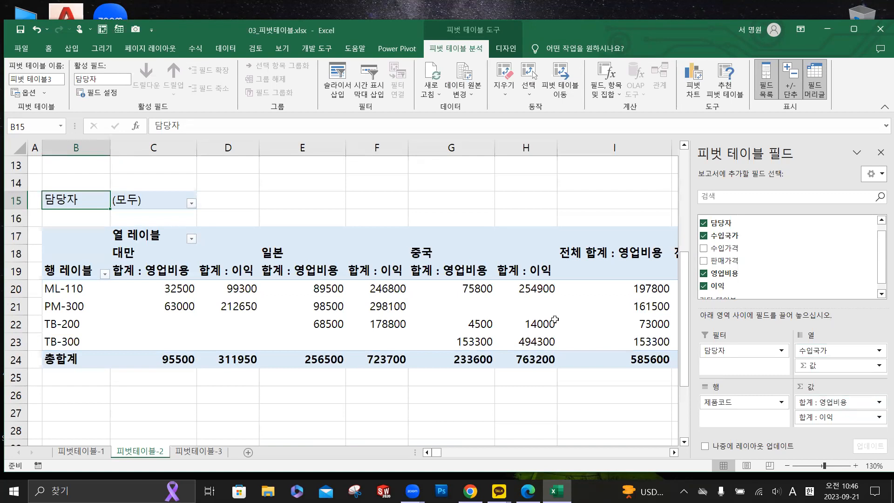
mouse_move(466, 322)
drag(385, 289, 385, 355)
drag(527, 289, 526, 359)
drag(242, 288, 240, 359)
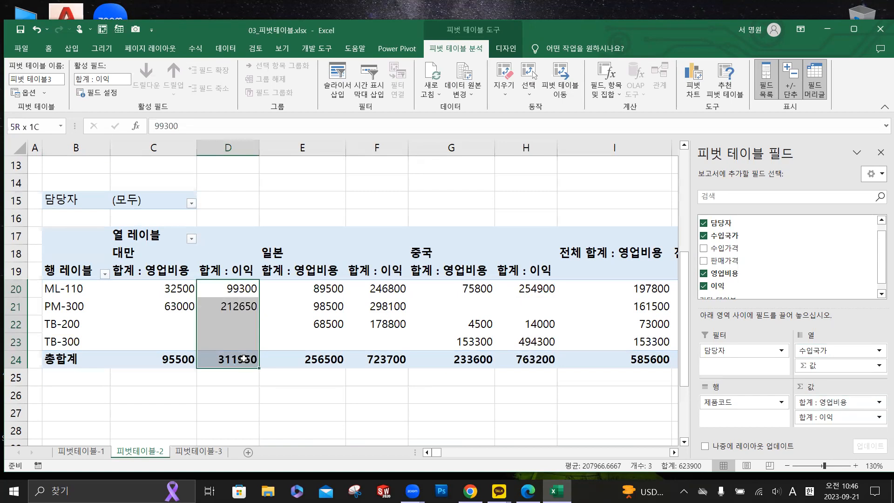
right_click(242, 306)
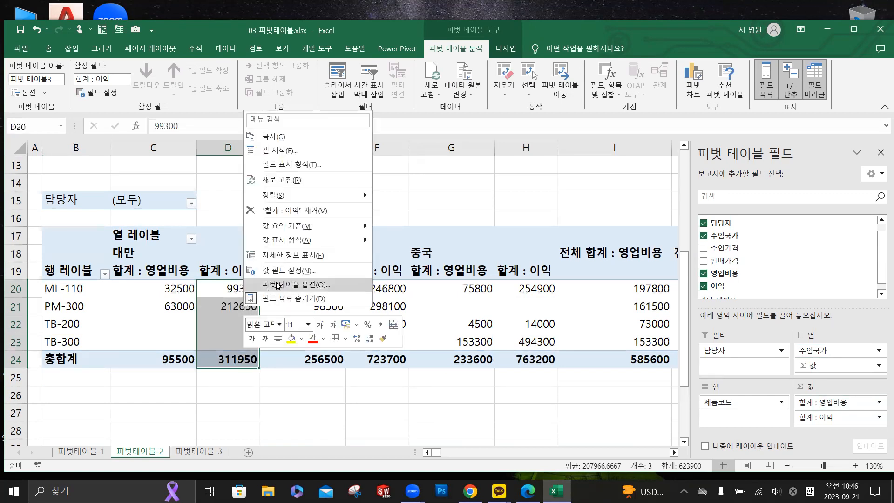
click(288, 271)
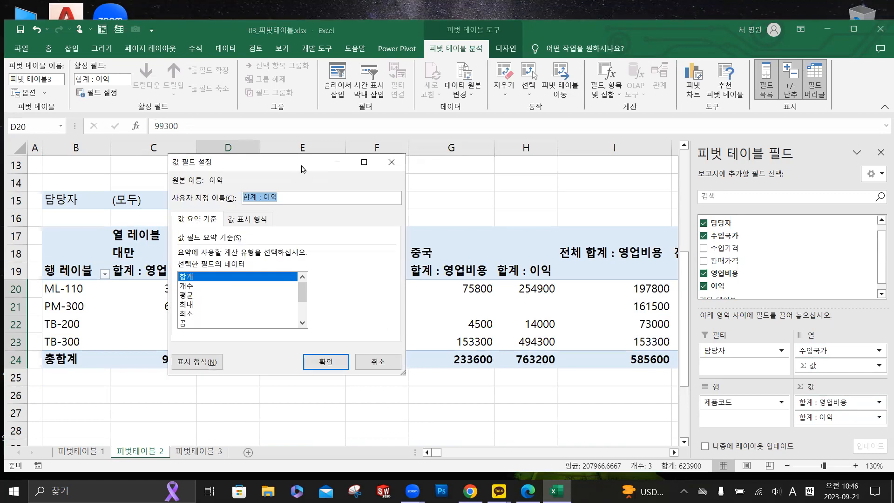
drag(315, 166, 477, 138)
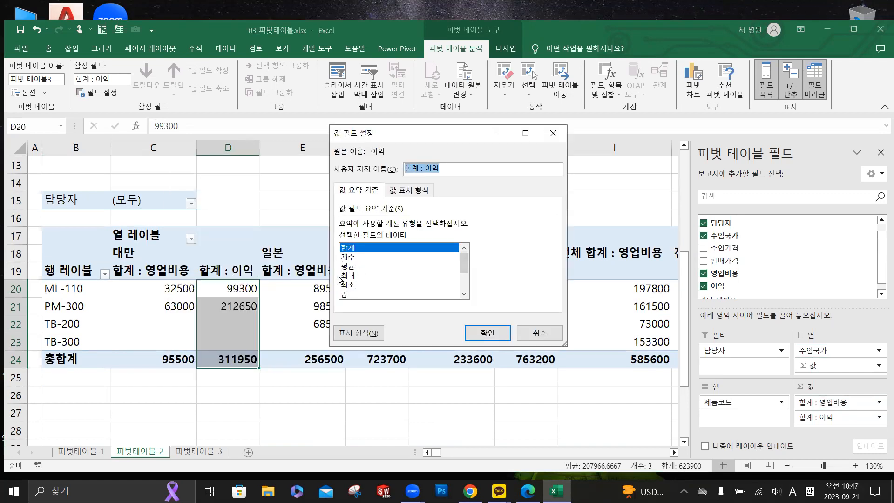
click(540, 332)
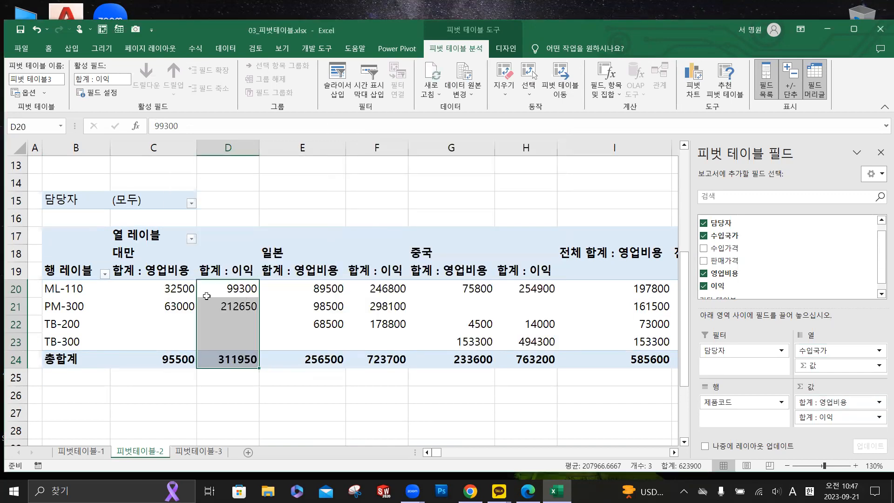
- Examine the 영업비용 and 이익 values laid out side by side under 대만
click(176, 302)
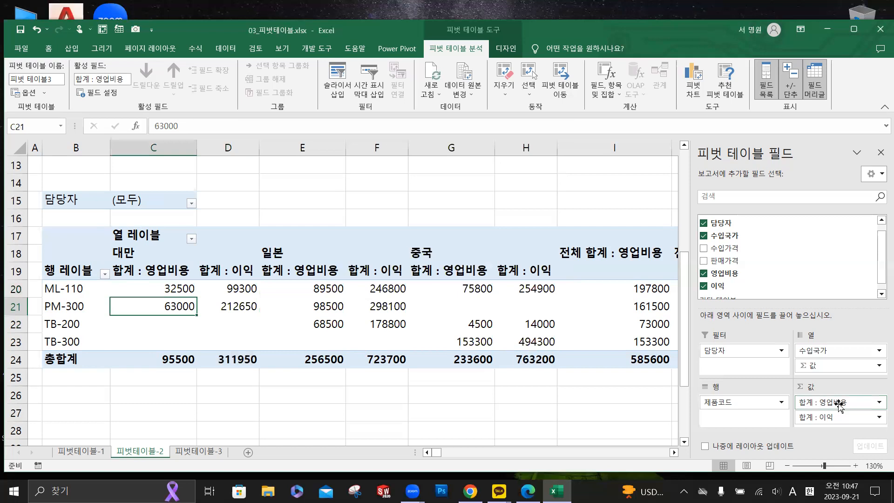
drag(170, 273, 232, 348)
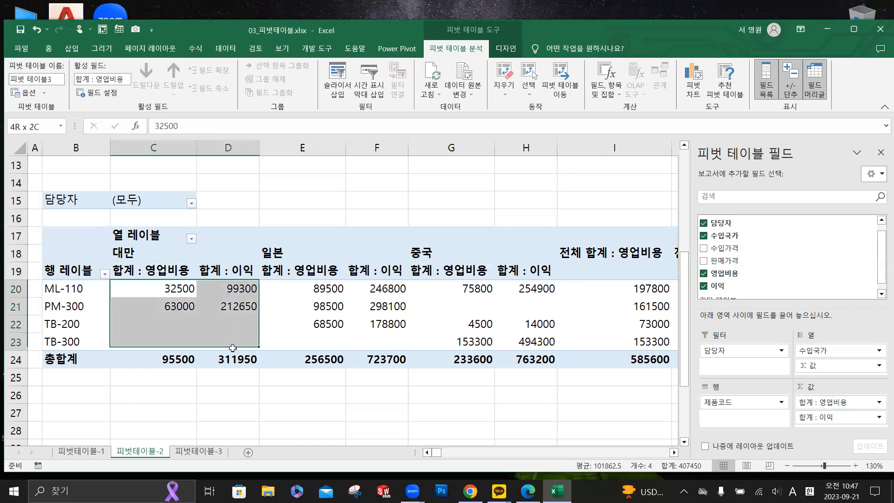
click(226, 307)
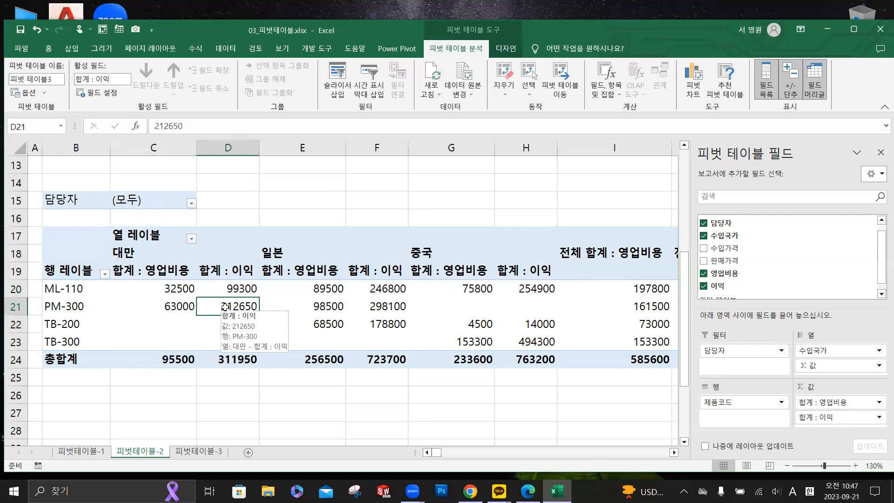
- Move the Σ 값 entry from the column area to the row area, below 제품코드
click(838, 404)
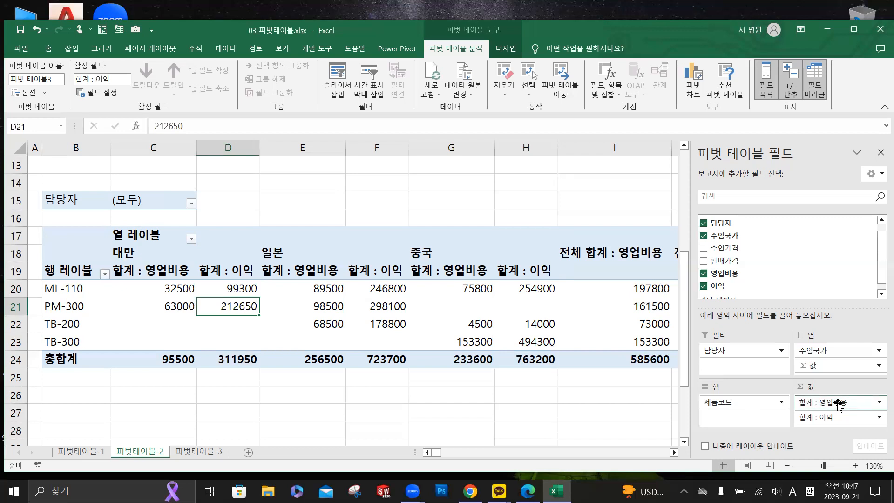
click(826, 366)
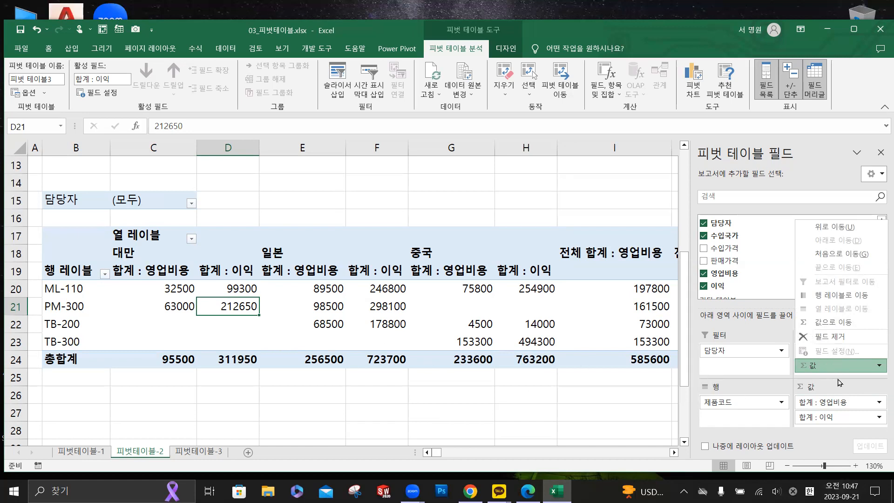
click(833, 368)
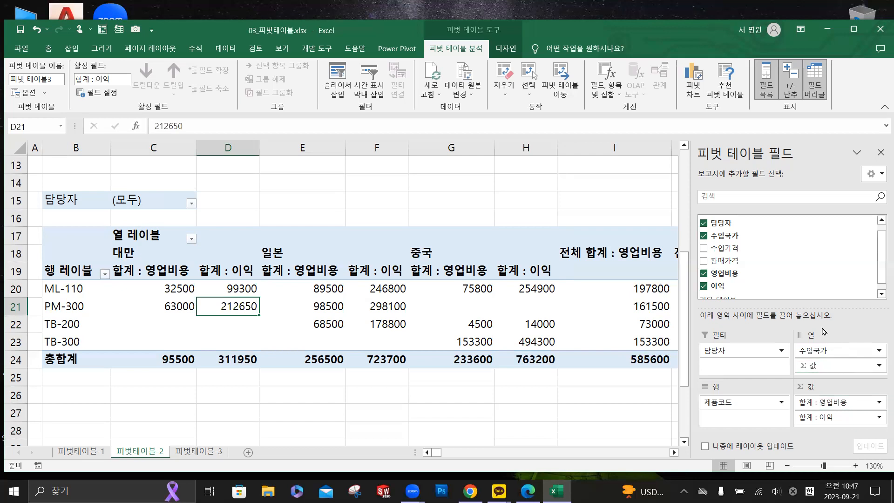
drag(826, 367, 770, 426)
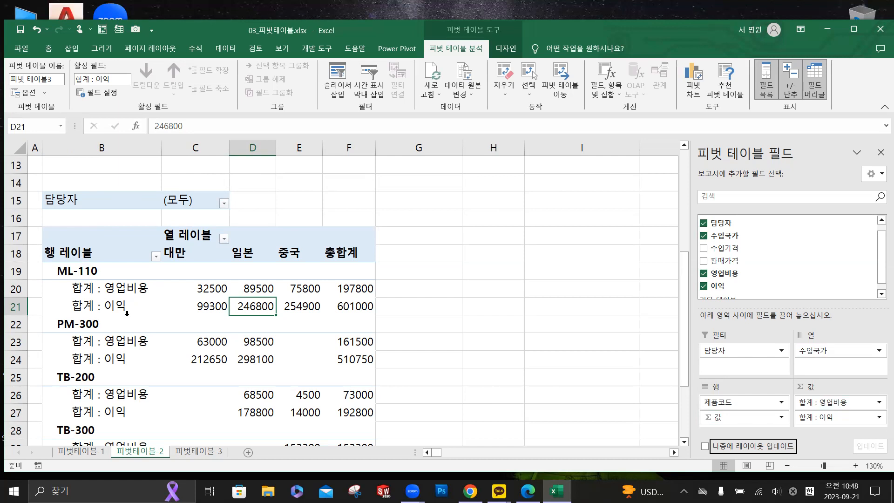
- Format all pivot values, including the grand totals, as 통화 with the ₩ symbol and 0 decimal places
scroll(168, 181, down, 2)
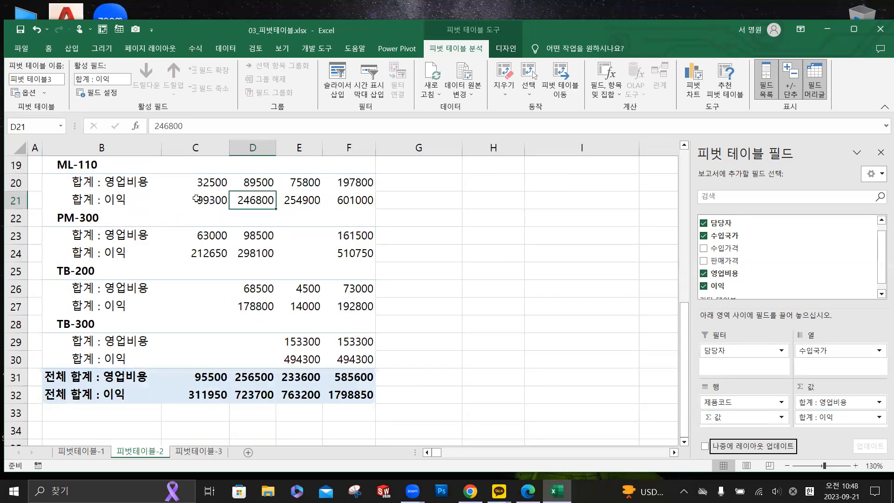
scroll(203, 207, up, 1)
drag(194, 218, 342, 410)
scroll(277, 296, up, 1)
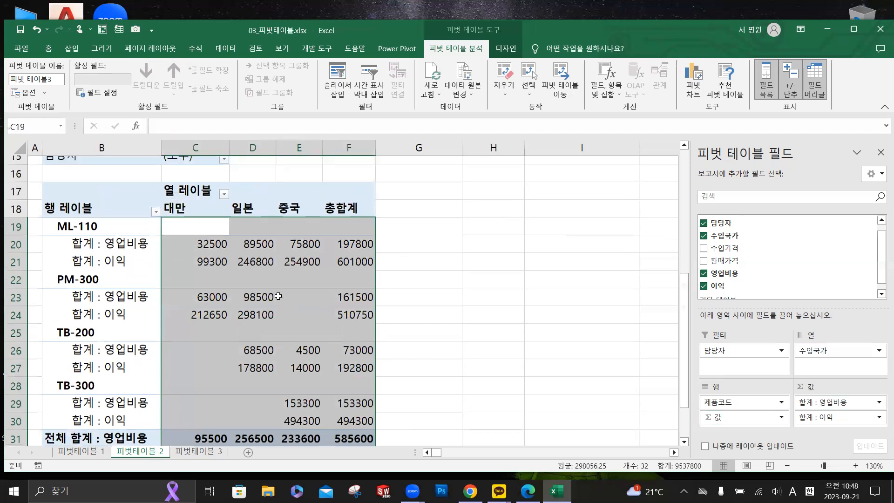
right_click(262, 274)
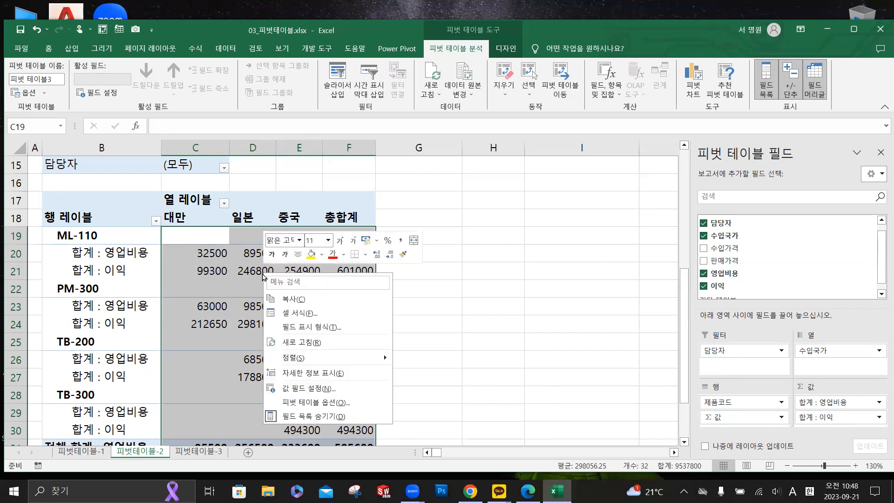
click(299, 315)
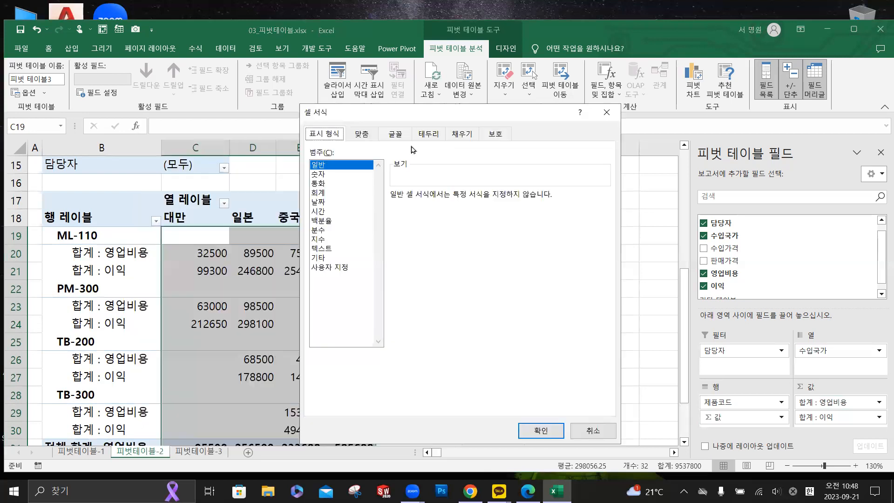
click(327, 185)
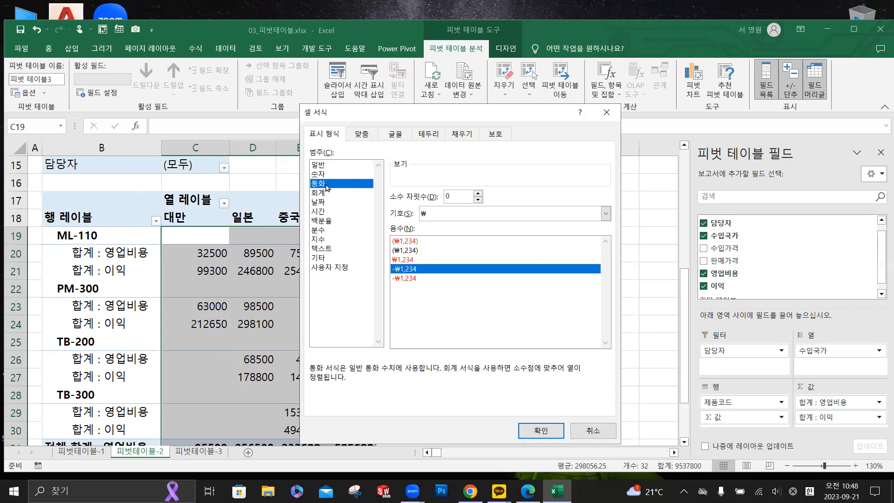
click(556, 434)
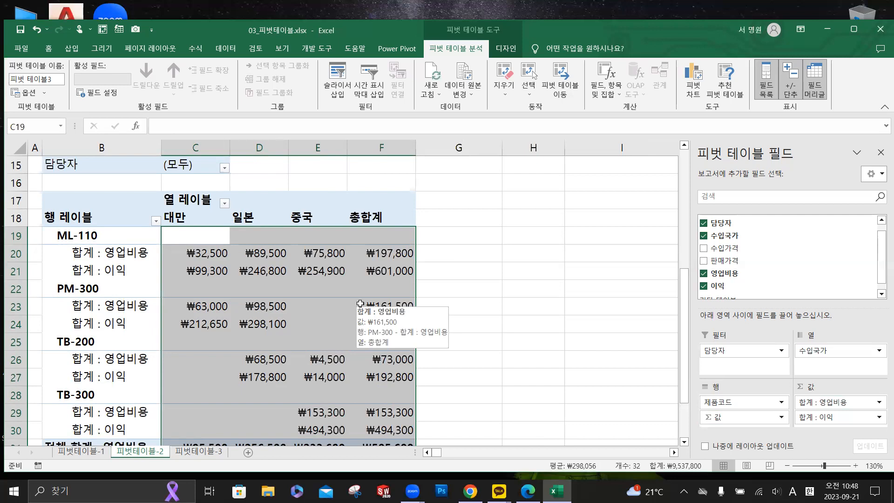
- Turn on 레이블이 있는 셀 병합 및 가운데 맞춤 in the pivot table options
click(315, 290)
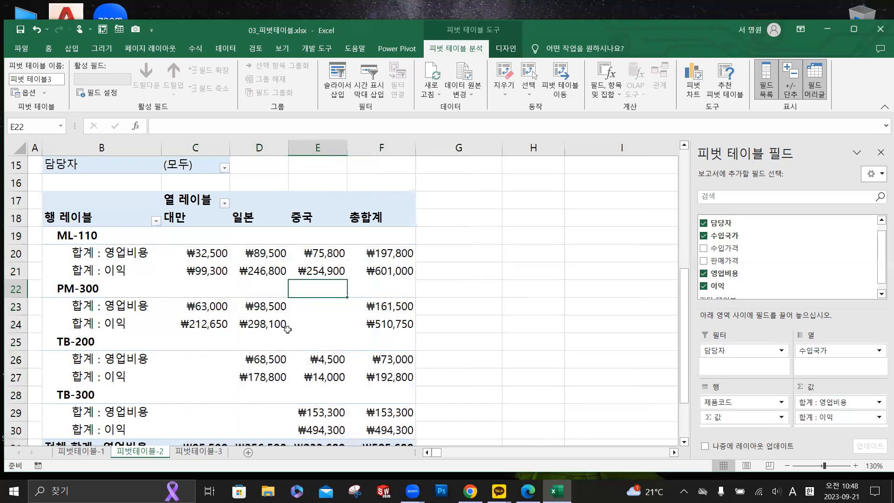
right_click(302, 293)
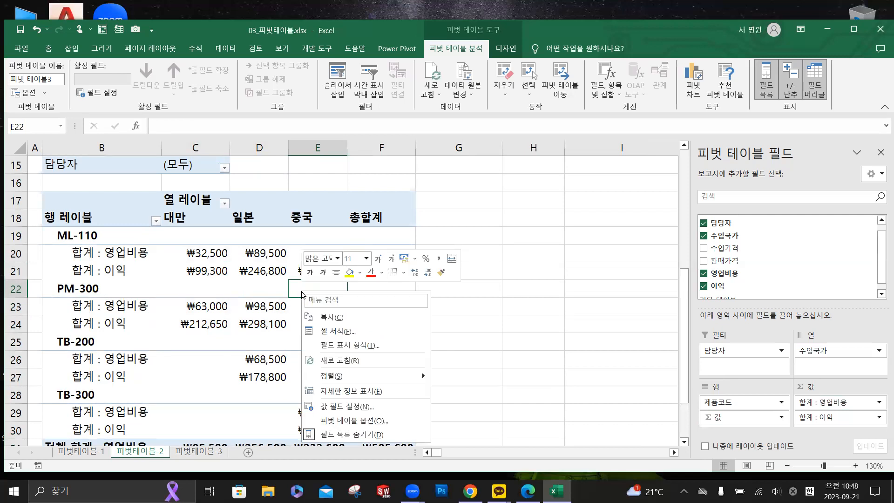
click(354, 420)
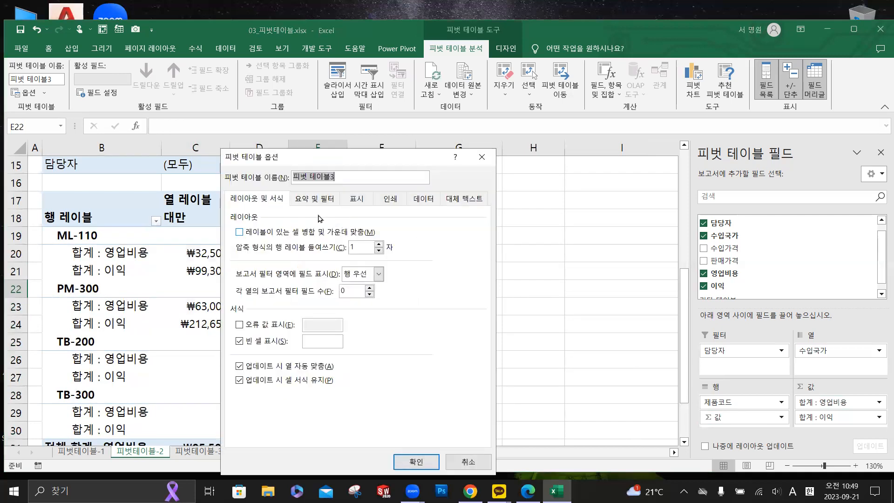
click(239, 233)
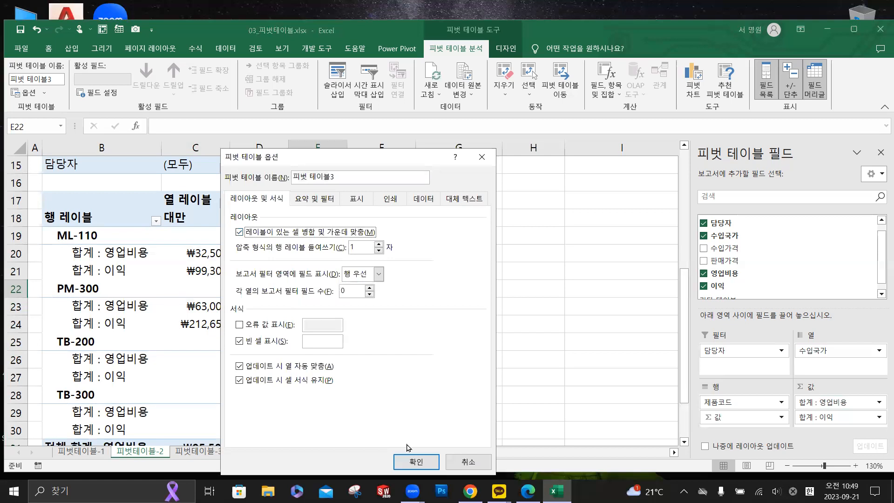
click(416, 460)
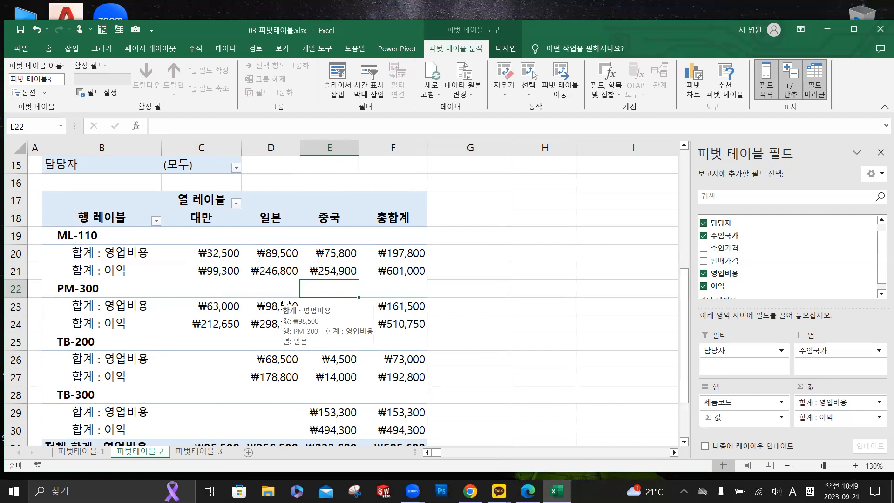
- Check the alignment of the 행 레이블, 대만, 일본 and 중국 header cells
click(110, 220)
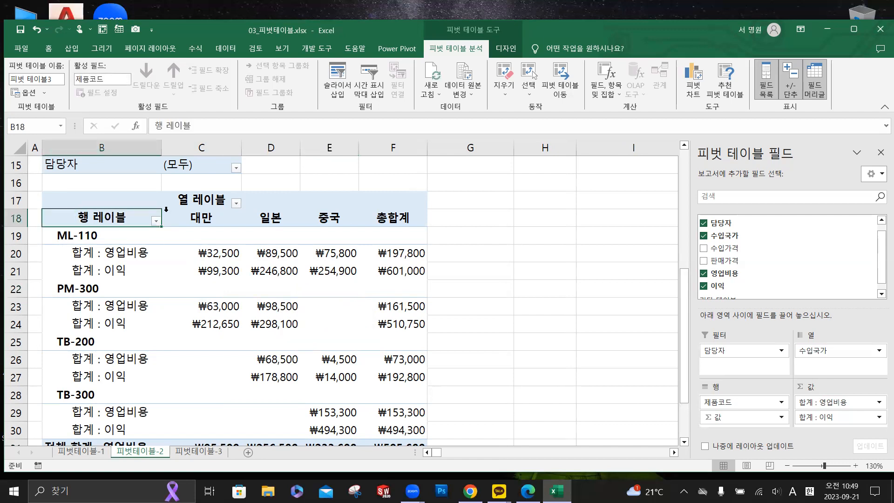
click(208, 221)
key(Right)
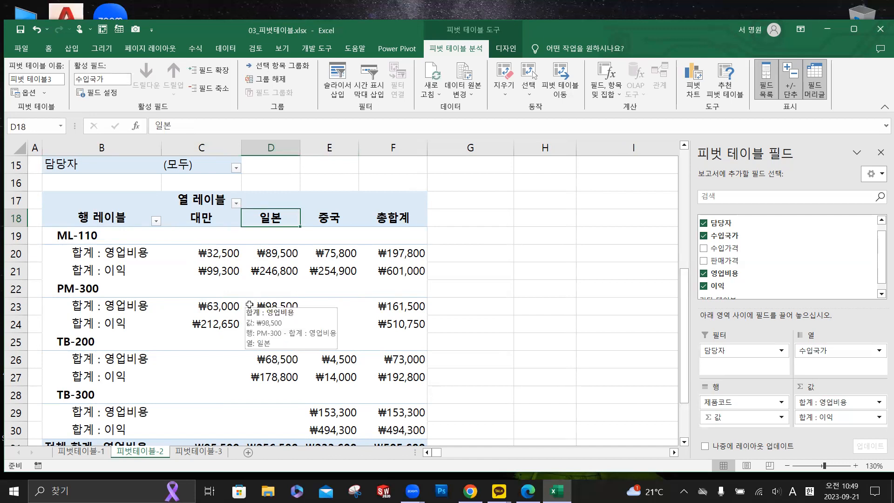
click(222, 217)
click(260, 218)
click(335, 222)
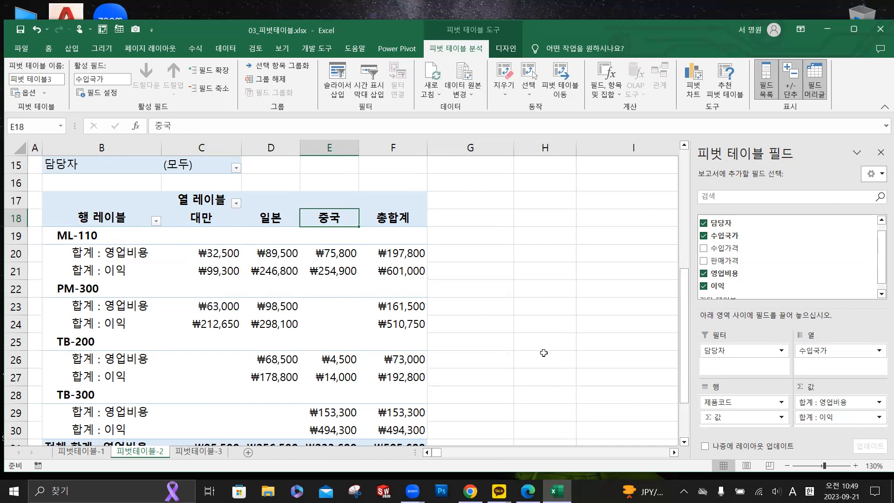
- Compare ML-110's 영업비용 and 이익 values across the three countries with their 총합계 cells
click(401, 255)
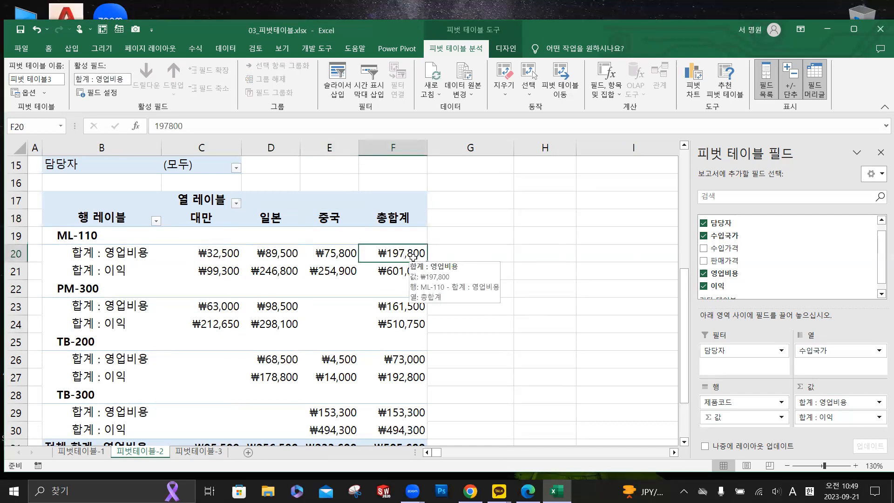
mouse_move(204, 253)
drag(204, 254, 335, 254)
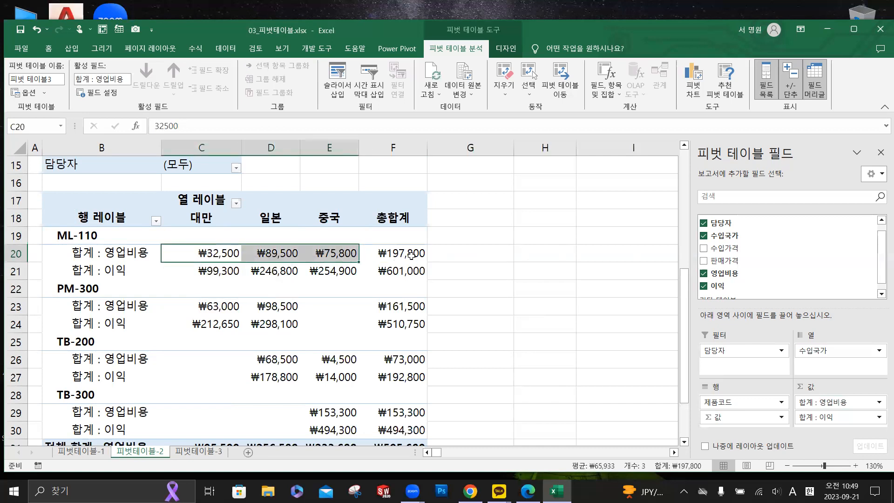
click(410, 254)
click(233, 254)
drag(233, 253, 325, 254)
click(421, 255)
drag(218, 274, 333, 273)
click(392, 273)
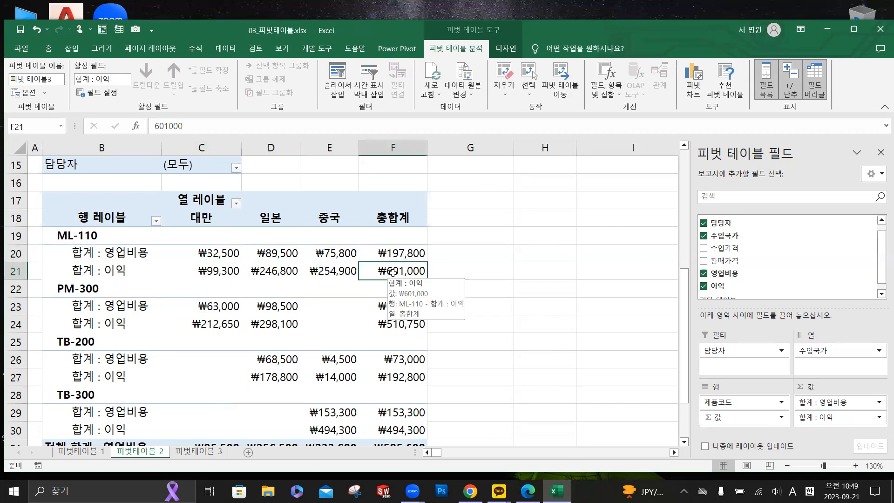
- Compare the country values with the 총합계 column and the 전체 합계 rows of the pivot table
click(400, 222)
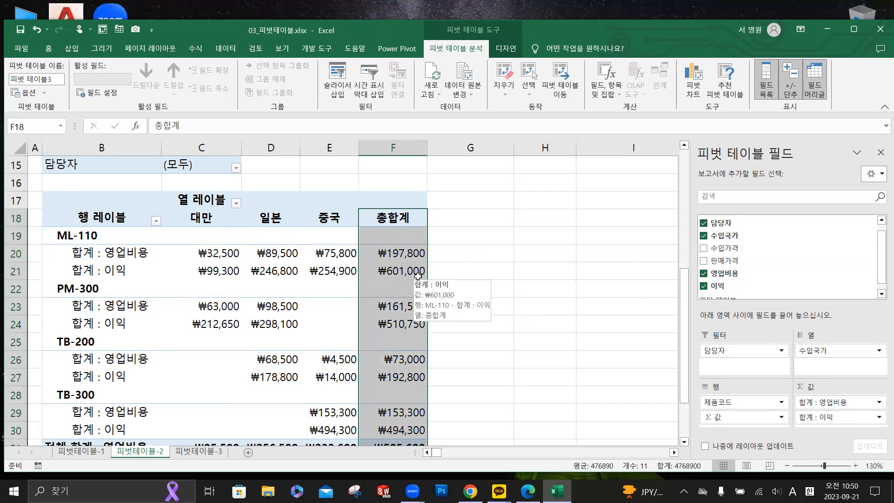
scroll(417, 274, down, 2)
scroll(418, 274, down, 1)
drag(139, 343, 397, 355)
scroll(326, 302, up, 2)
drag(205, 252, 215, 378)
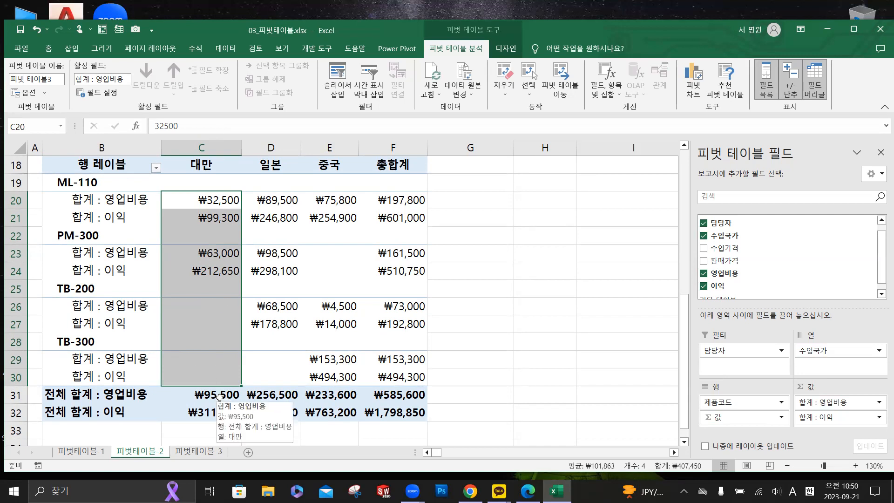
drag(93, 395, 370, 404)
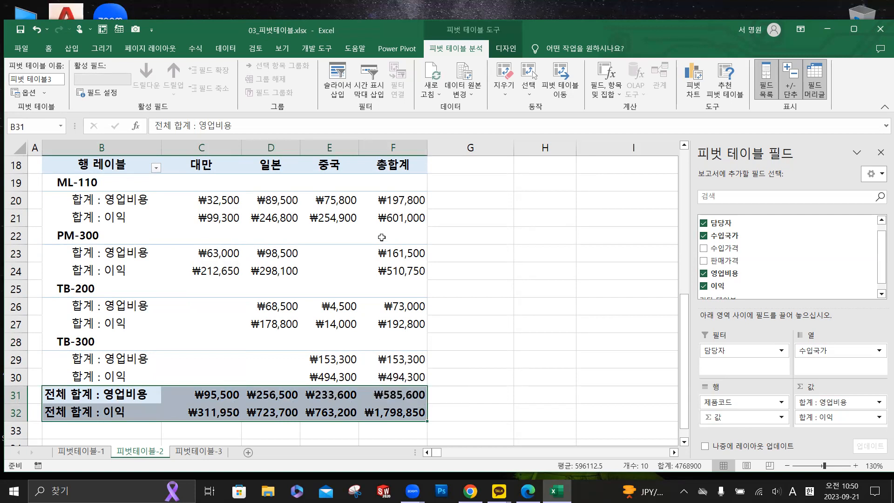
drag(221, 201, 325, 202)
click(401, 200)
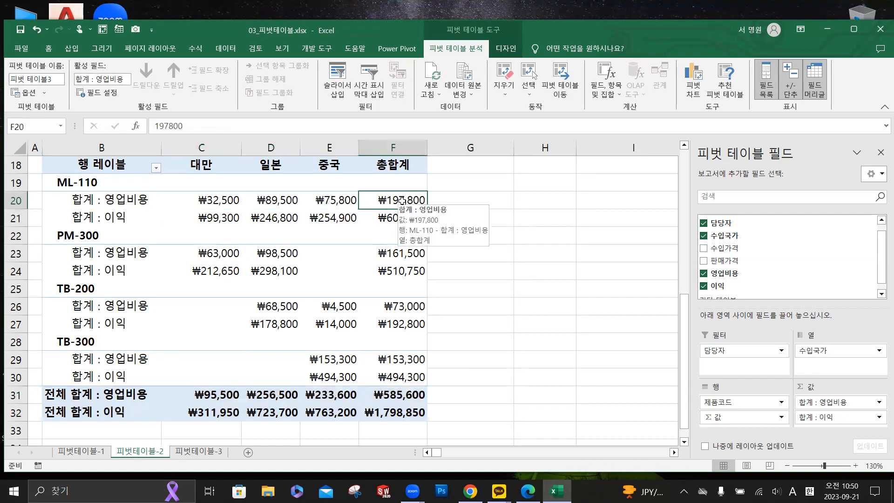
drag(235, 201, 326, 208)
click(393, 203)
drag(402, 165, 411, 406)
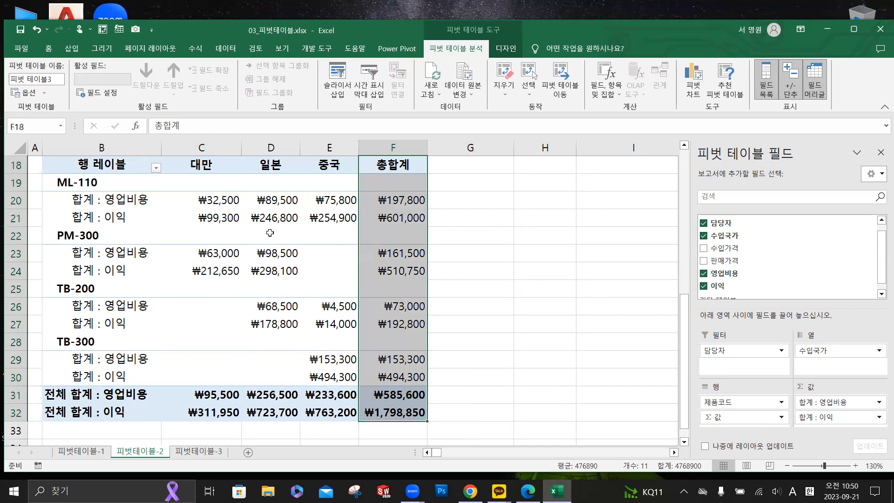
- Turn off 행 총합계 표시 in the pivot table options
right_click(276, 219)
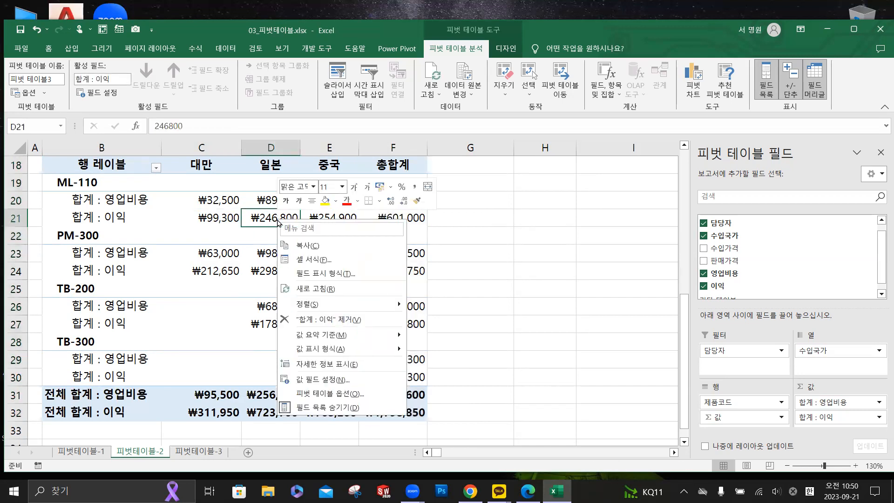
click(330, 393)
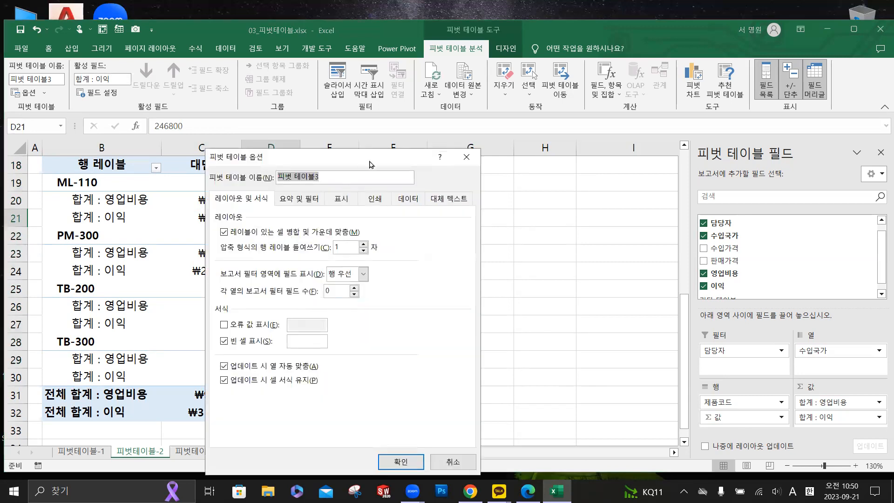
drag(370, 165, 645, 104)
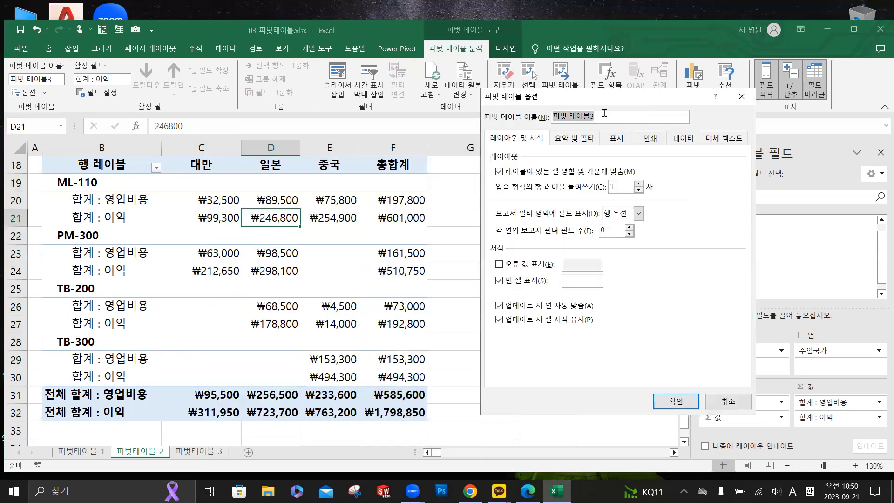
click(576, 139)
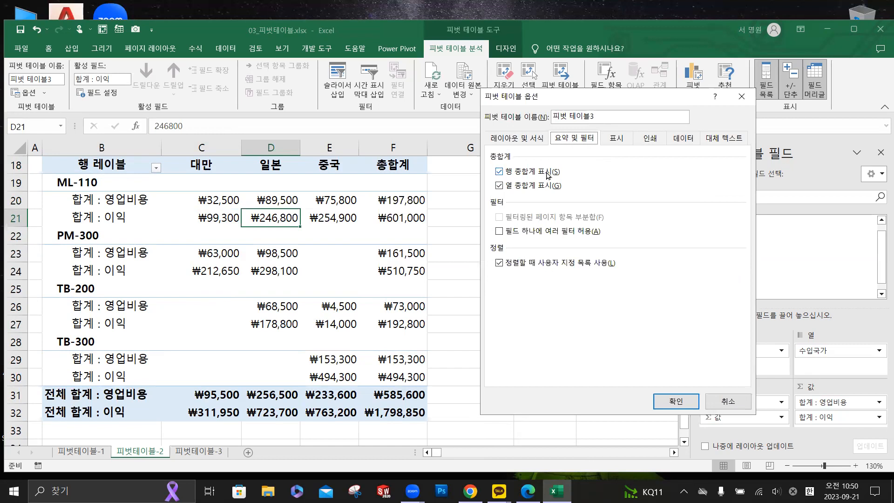
click(498, 172)
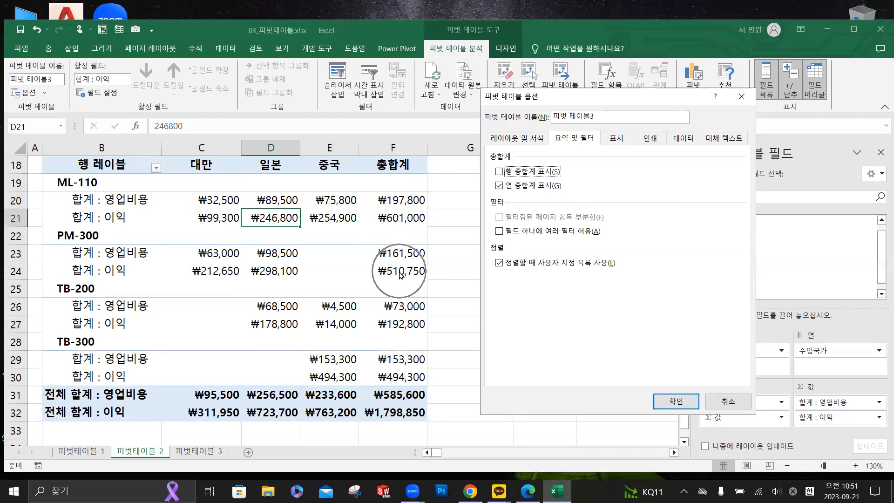
click(684, 400)
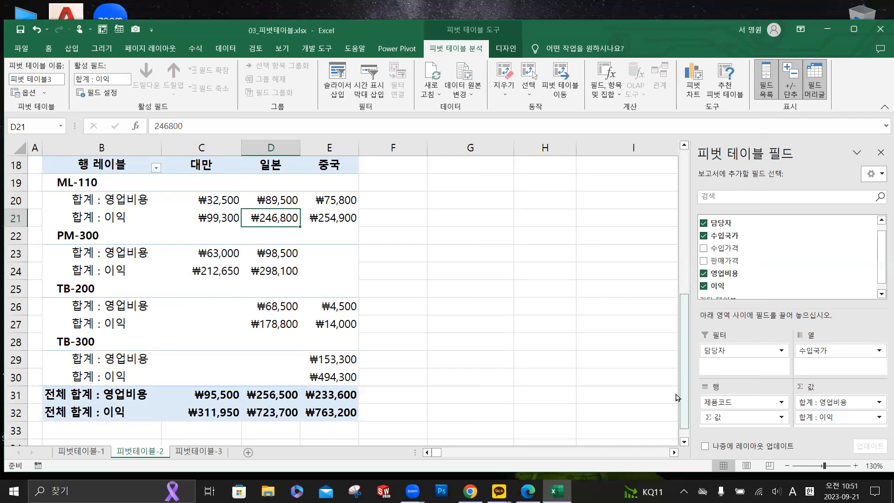
- Check the remaining 전체 합계 rows, and turn off 열 총합계 표시 in the pivot table options
drag(221, 200, 220, 345)
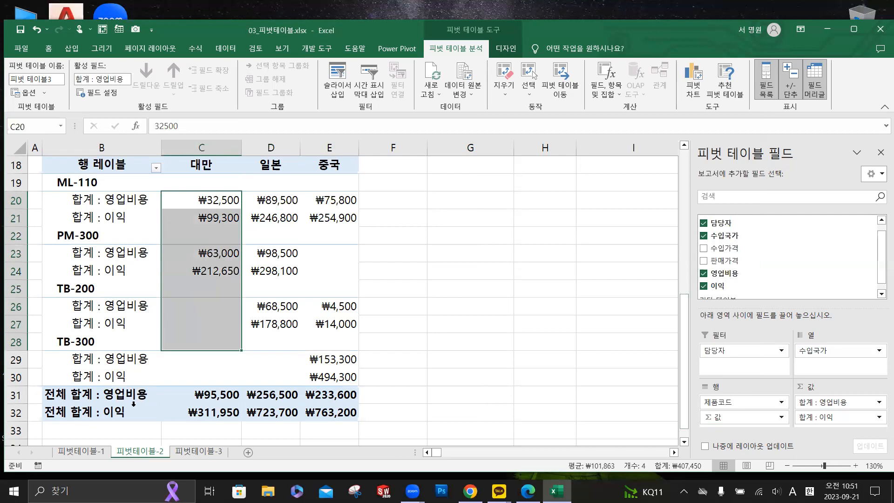
drag(80, 399, 324, 406)
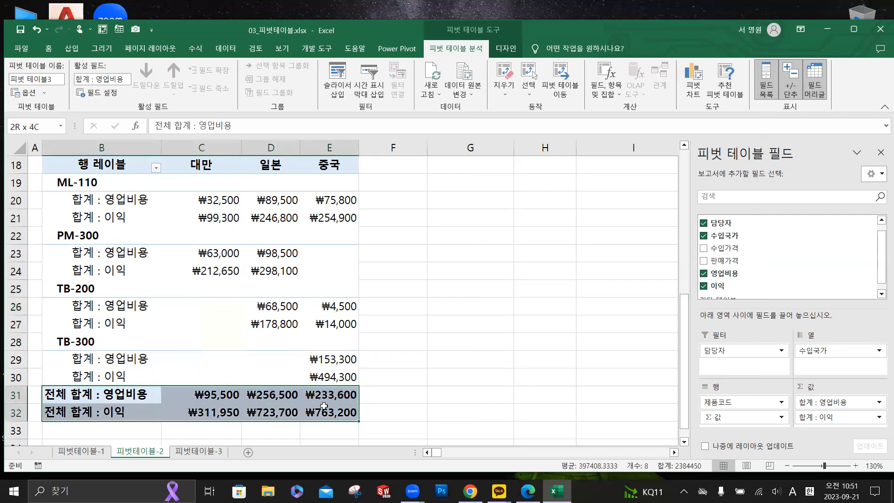
right_click(316, 218)
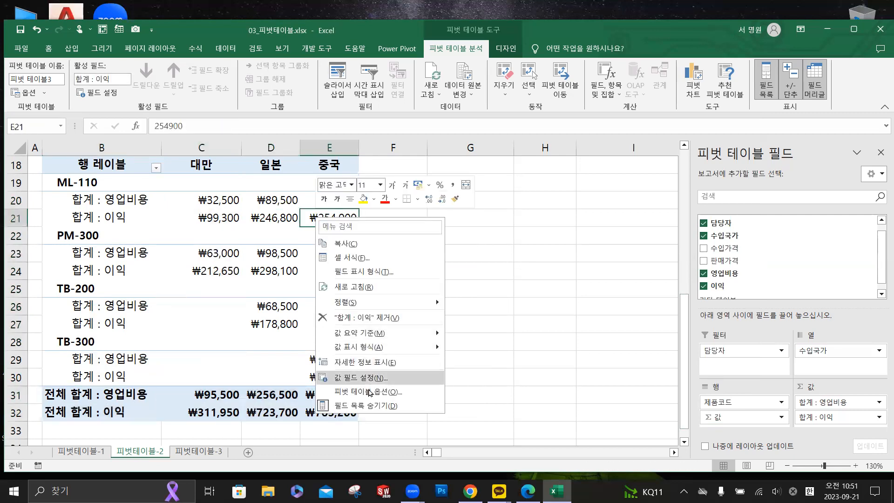
click(369, 392)
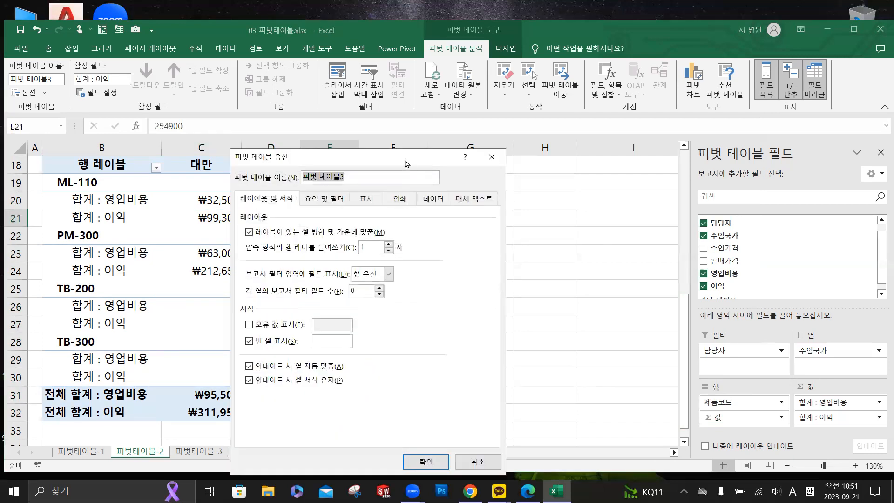
drag(415, 152, 573, 90)
click(484, 140)
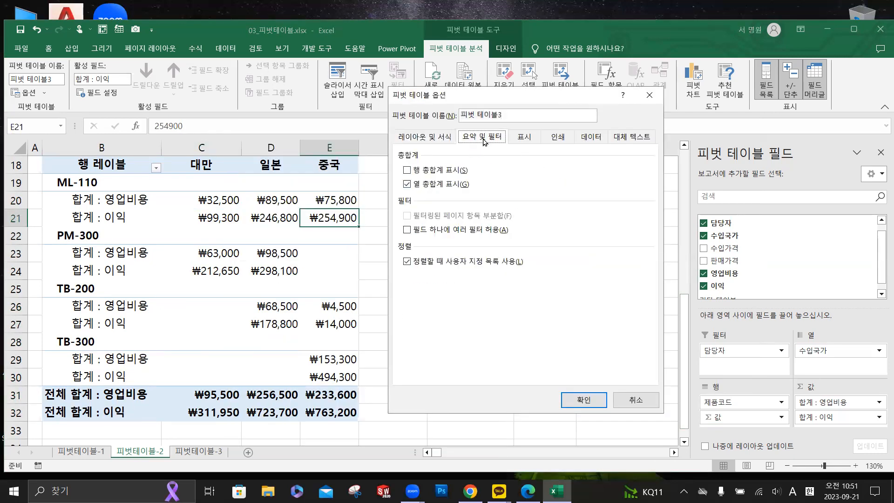
click(407, 185)
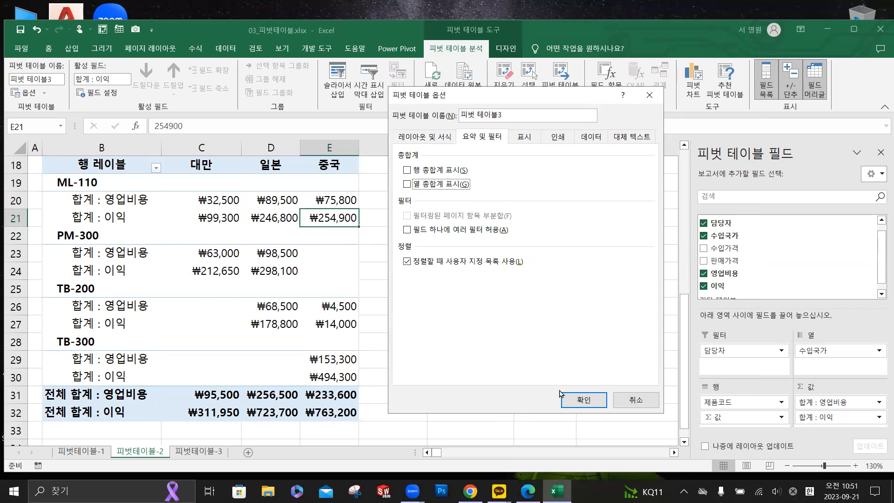
click(583, 399)
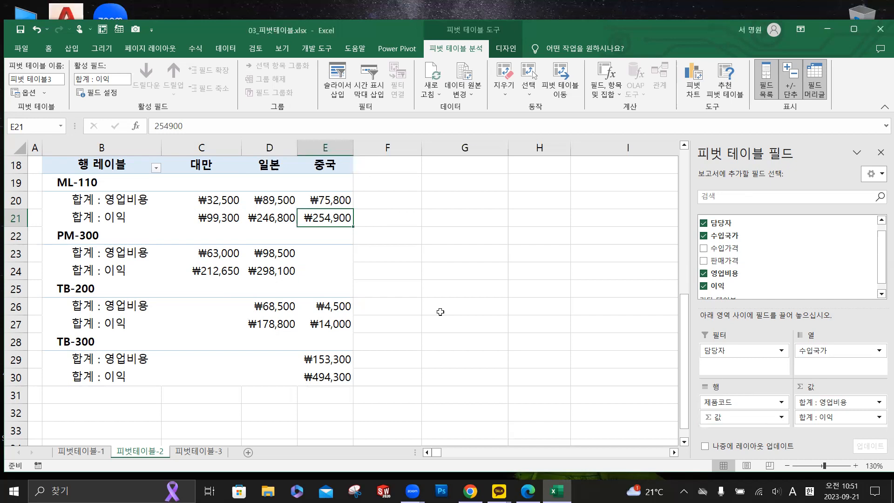
- Turn the pivot table's grand totals back on for rows and columns, and reduce them to row grand totals only
right_click(282, 236)
click(246, 234)
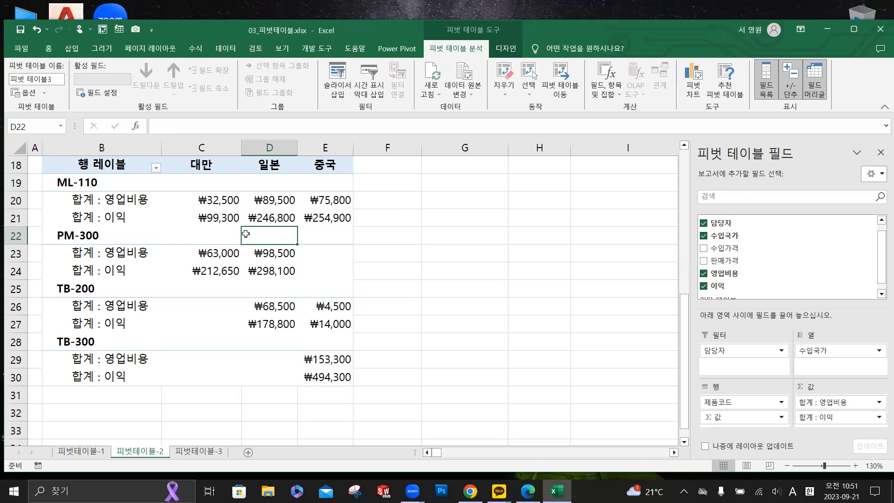
click(506, 49)
key(ctrl)
key(ctrl)
key(ctrl)
key(ctrl)
key(ctrl)
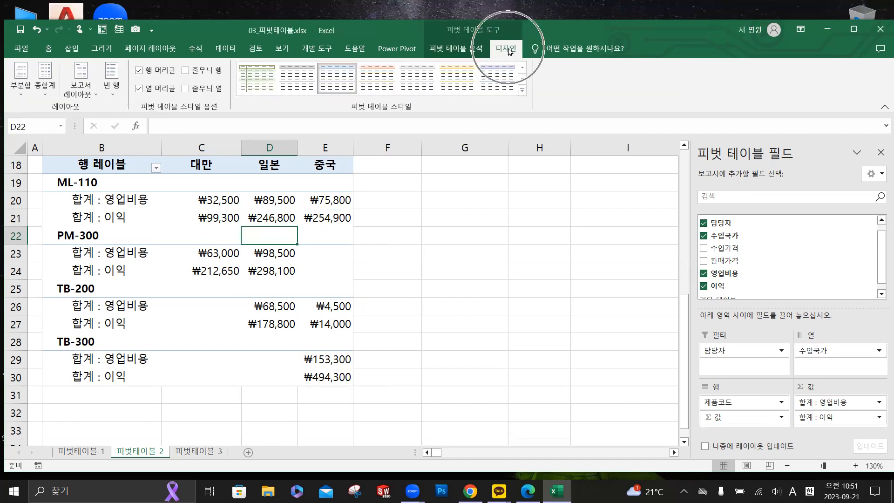
key(ctrl)
key(ctrl)
key(ctrl)
key(ctrl)
key(ctrl)
key(ctrl)
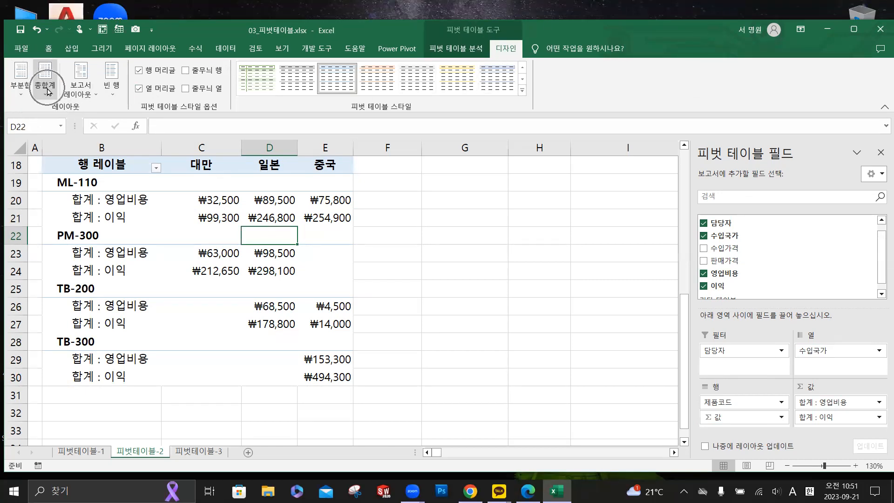
click(48, 92)
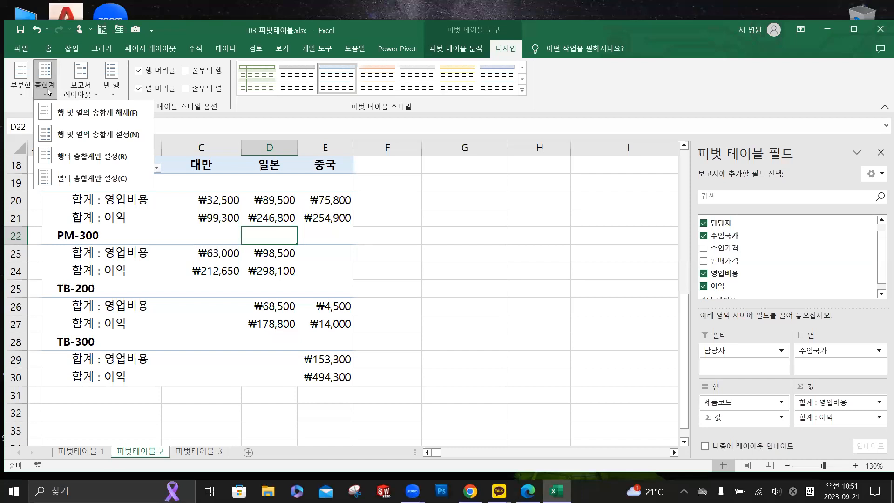
click(121, 138)
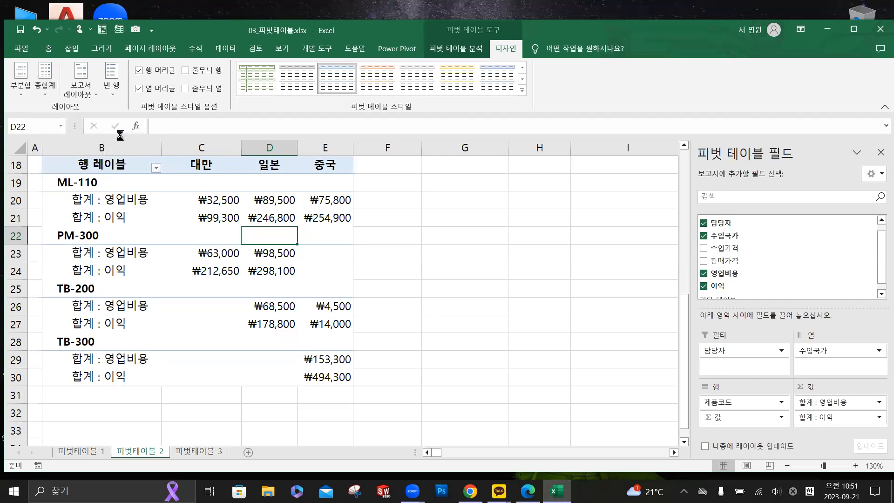
click(48, 95)
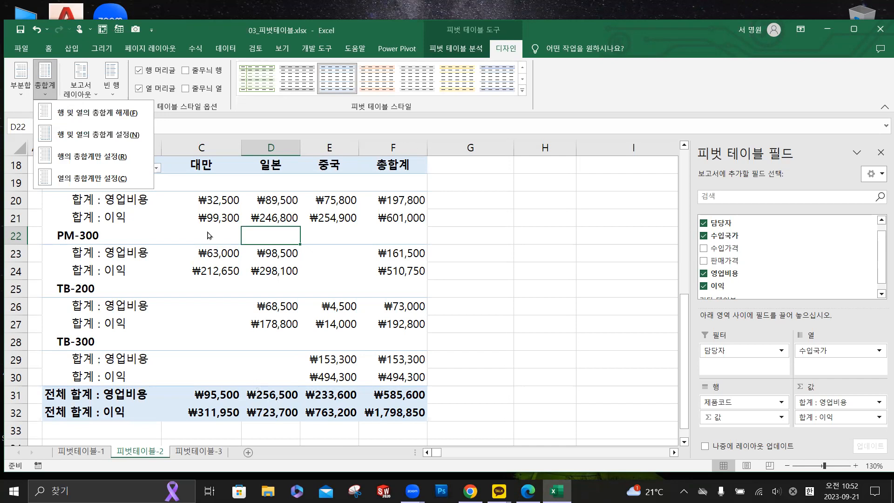
click(105, 159)
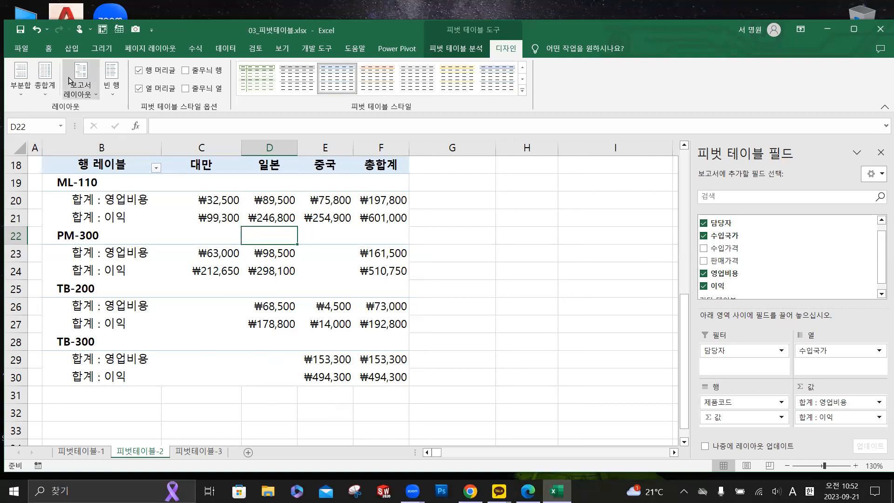
- Turn off the pivot table's grand totals for both rows and columns
click(45, 87)
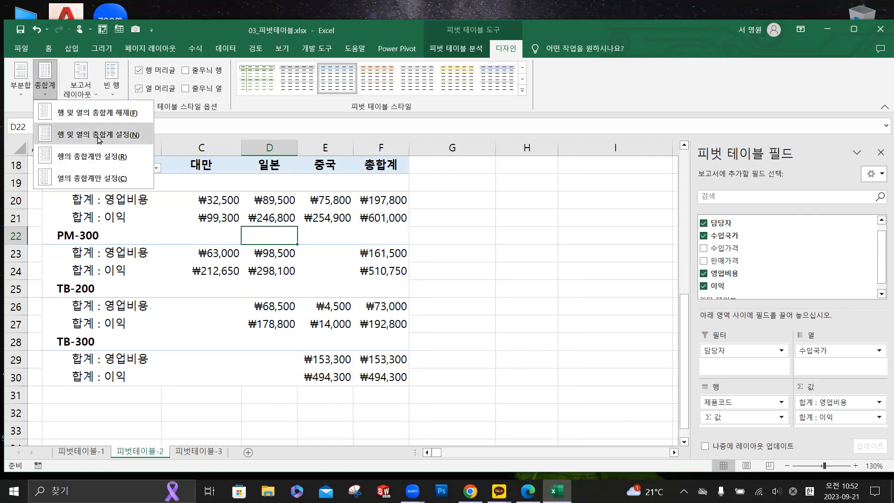
click(103, 113)
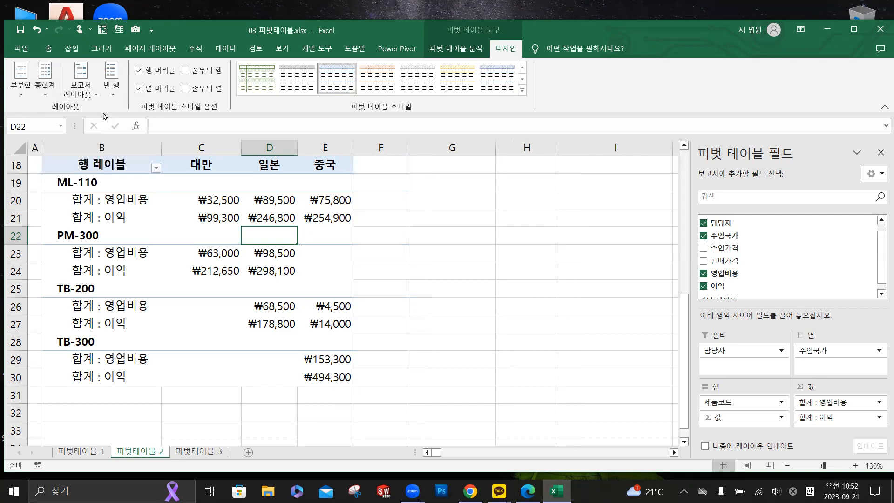
click(335, 242)
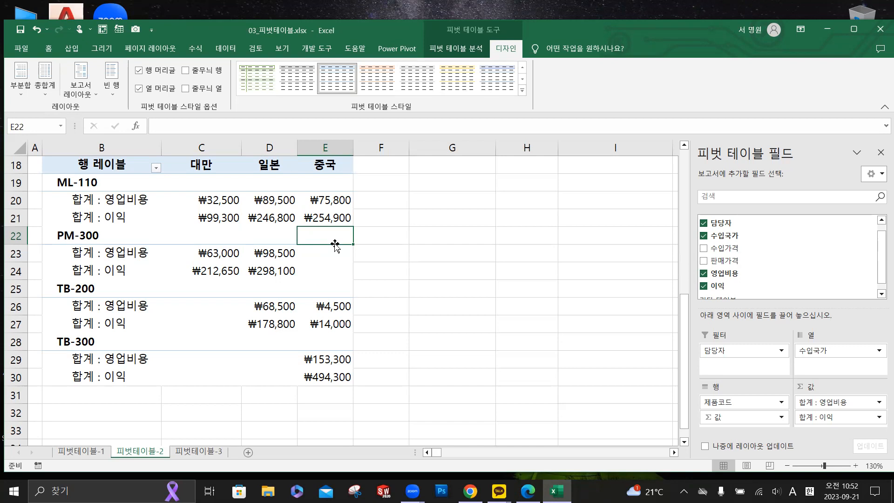
- Fill the header cells A3:F3 of the 일자별 거래현황 table on the 피벗테이블-3 sheet with yellow
click(208, 452)
drag(42, 191, 282, 192)
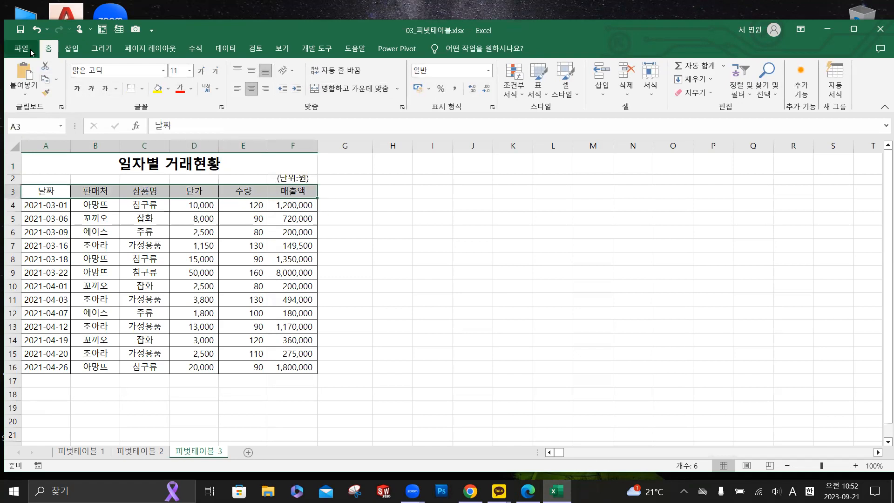
click(168, 89)
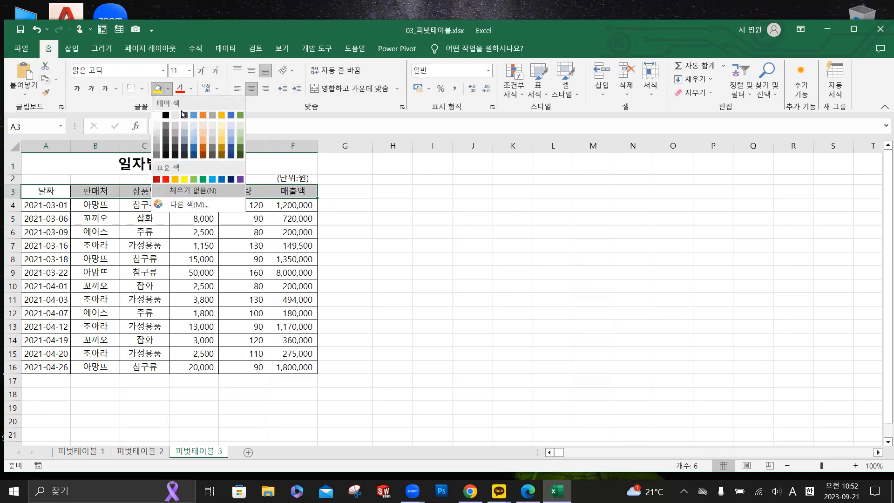
click(185, 180)
- Insert a pivot table from the range A3:F16, placed on the existing 피벗테이블-3 sheet at cell A20
drag(49, 191, 312, 368)
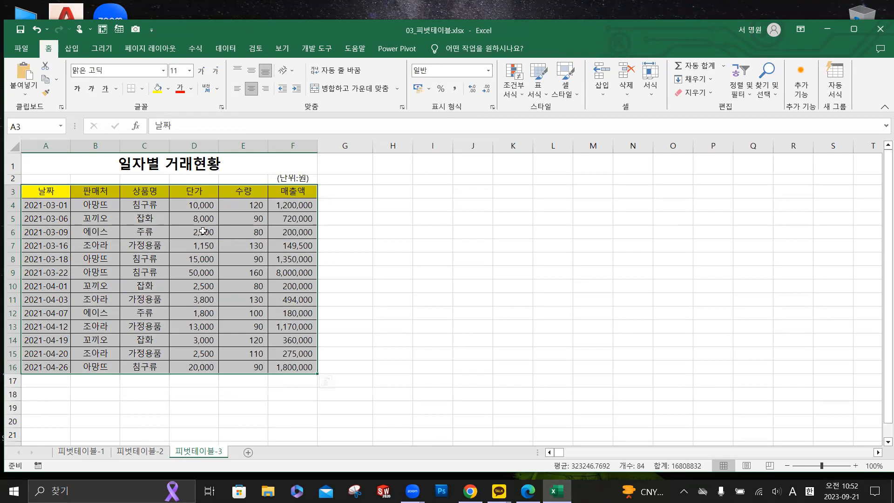
scroll(202, 231, up, 1)
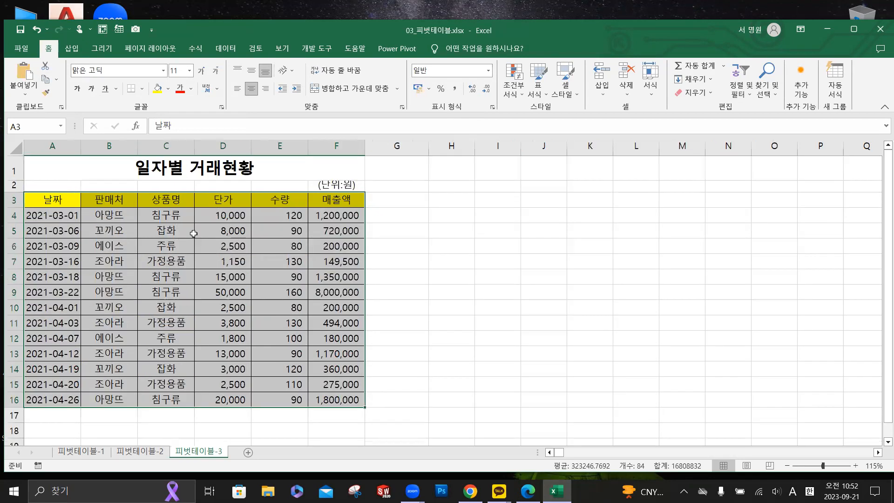
click(72, 49)
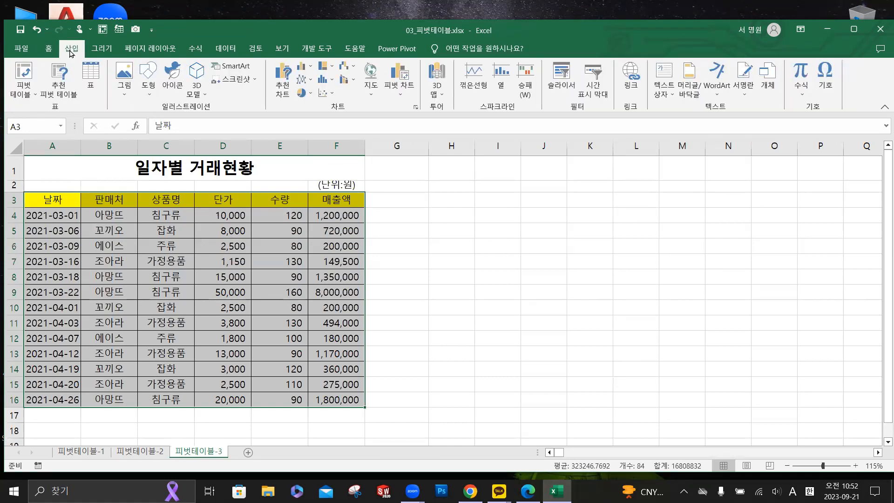
key(ctrl+q)
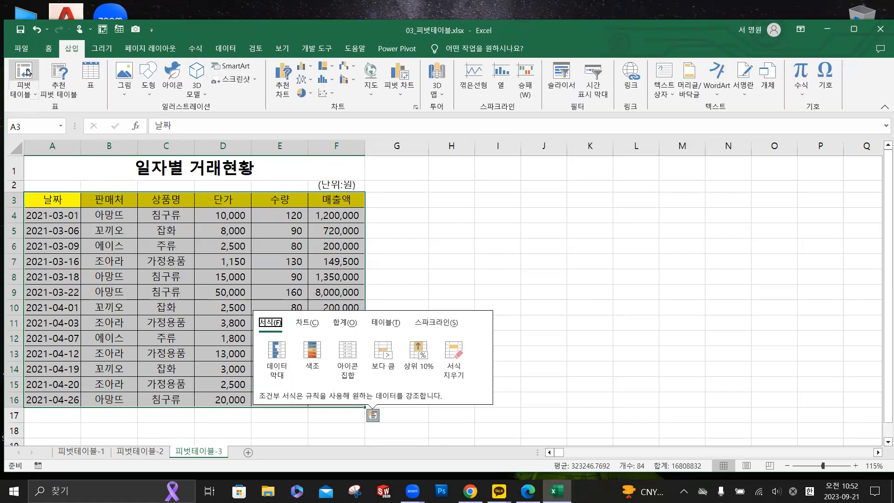
click(28, 72)
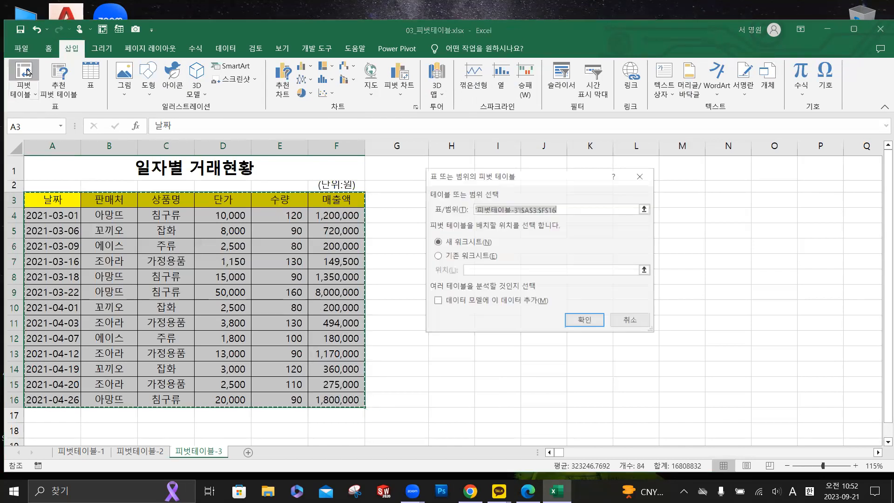
click(464, 256)
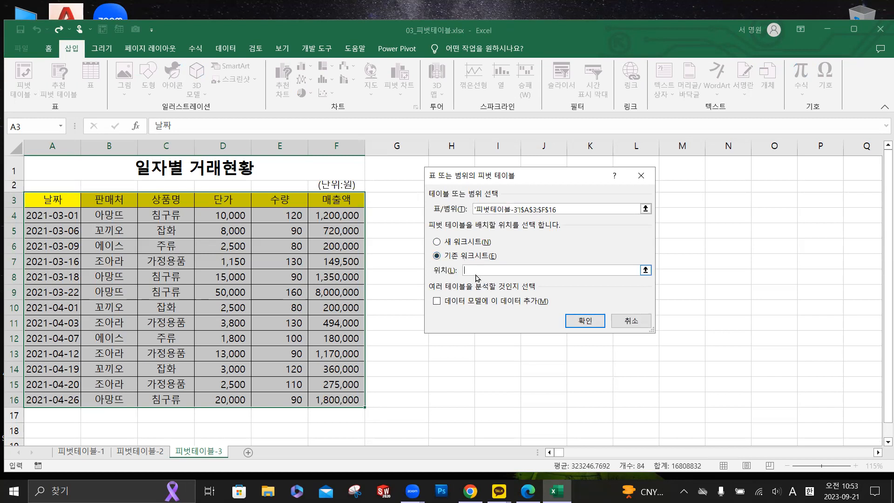
scroll(121, 394, down, 1)
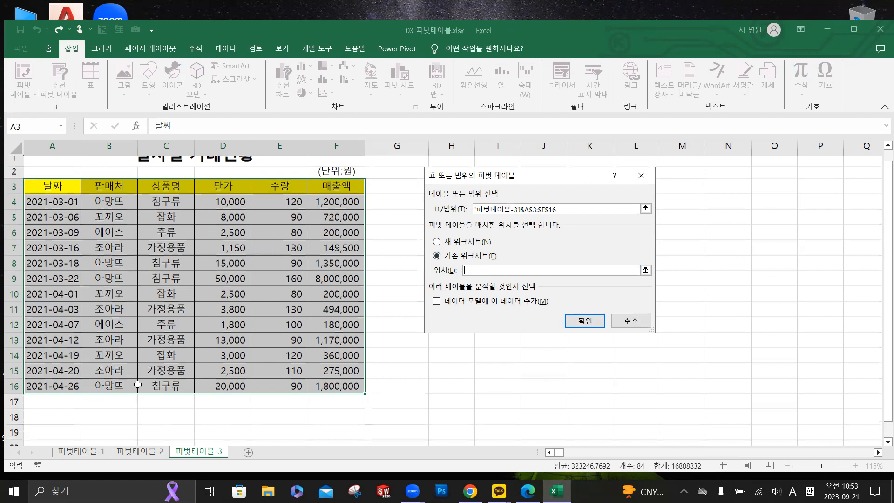
click(65, 409)
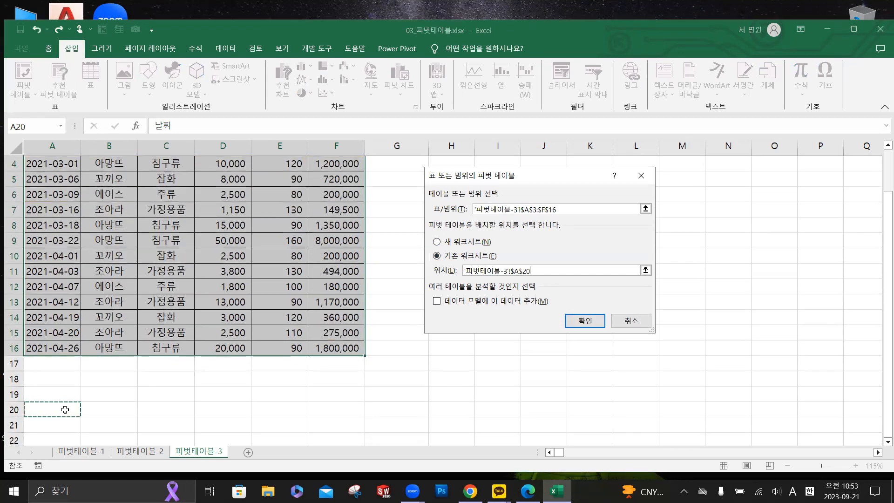
click(594, 321)
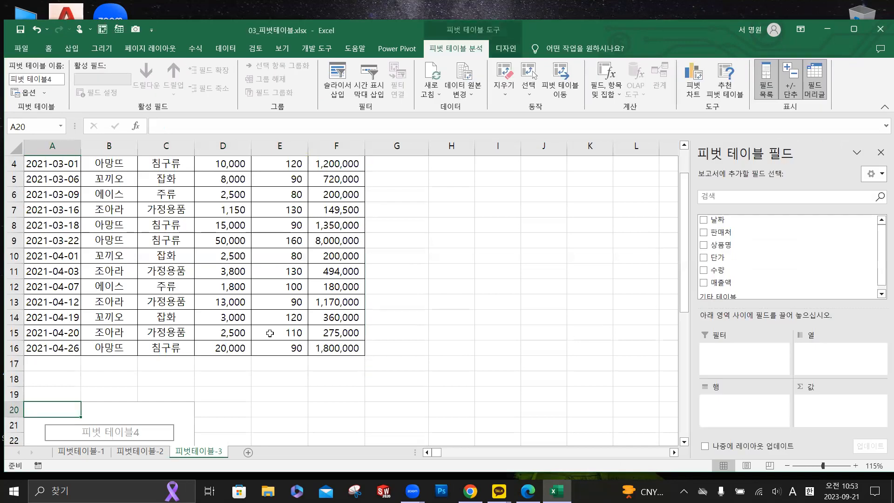
- Lay out the new pivot table with 날짜 and 판매처 as rows, 상품명 as columns and 매출액 as summed values
scroll(171, 337, down, 2)
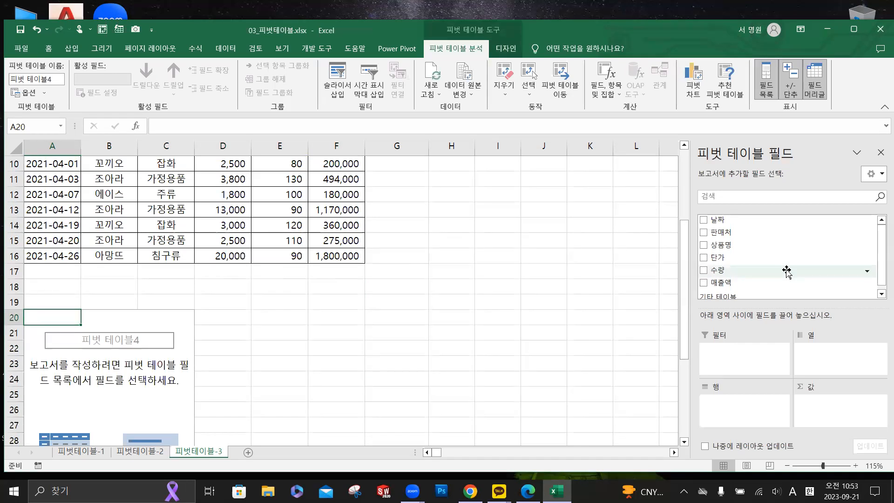
drag(735, 222, 760, 412)
drag(729, 229, 751, 427)
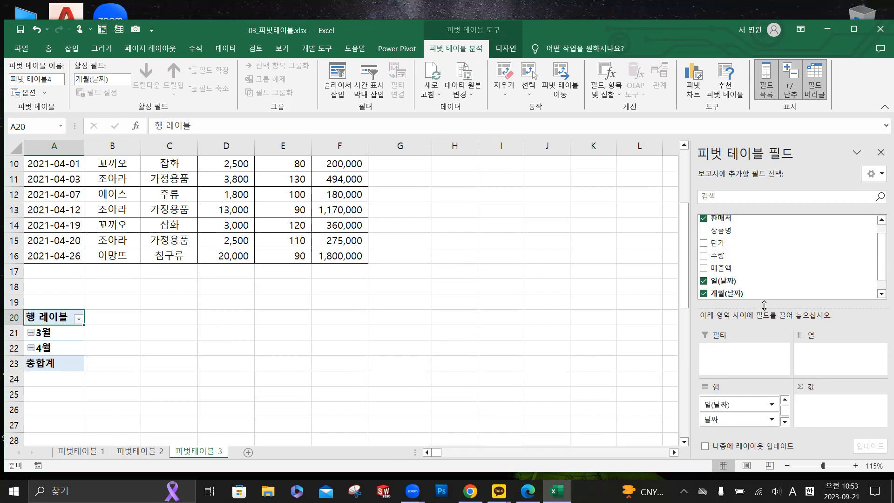
drag(763, 305, 763, 269)
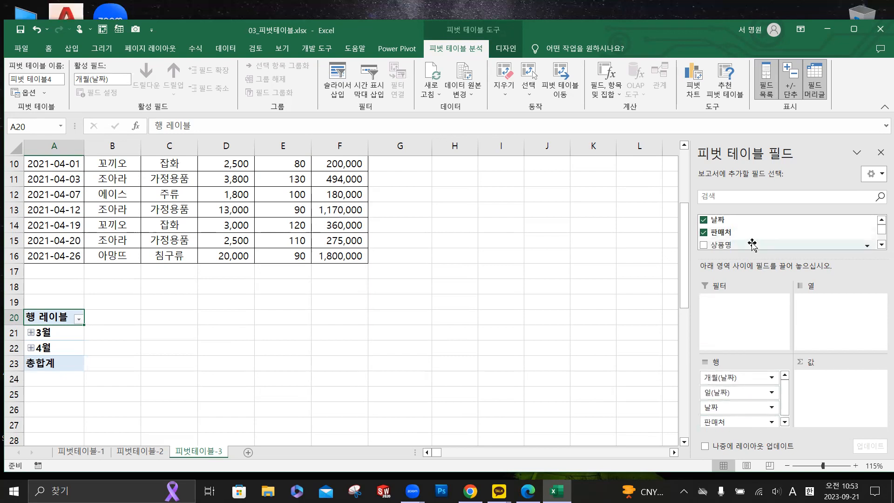
drag(753, 265, 751, 309)
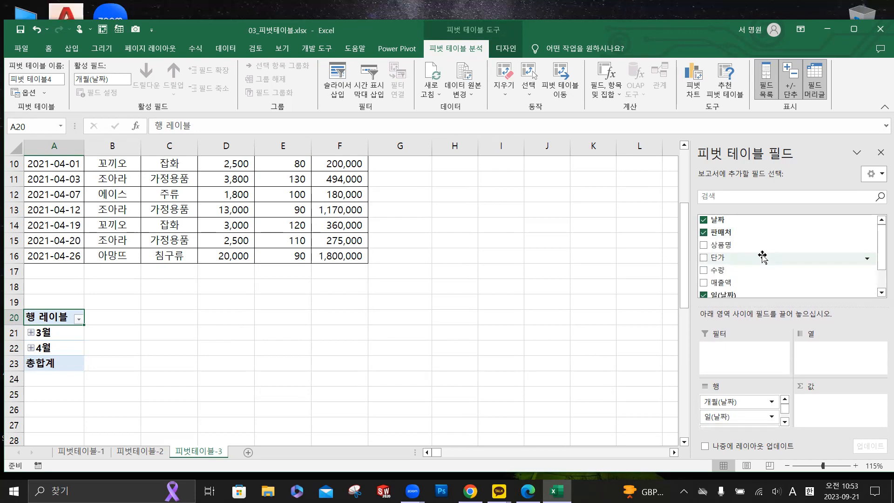
drag(748, 248, 831, 356)
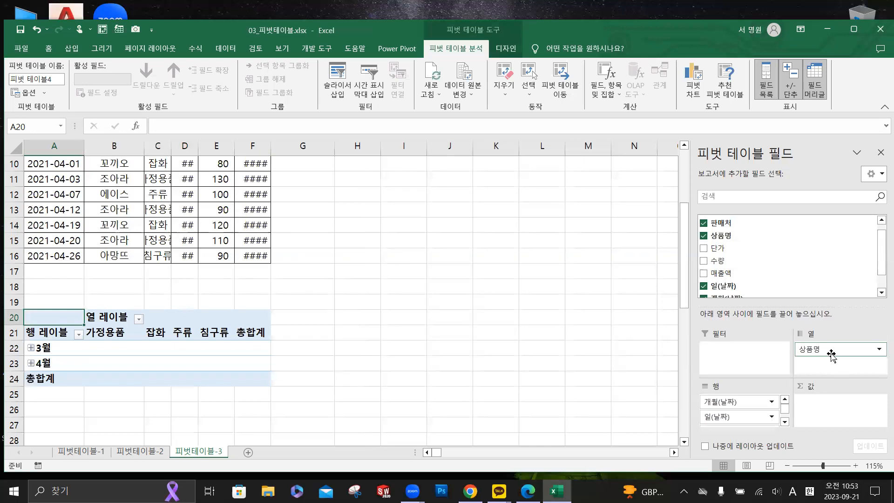
drag(731, 274, 840, 408)
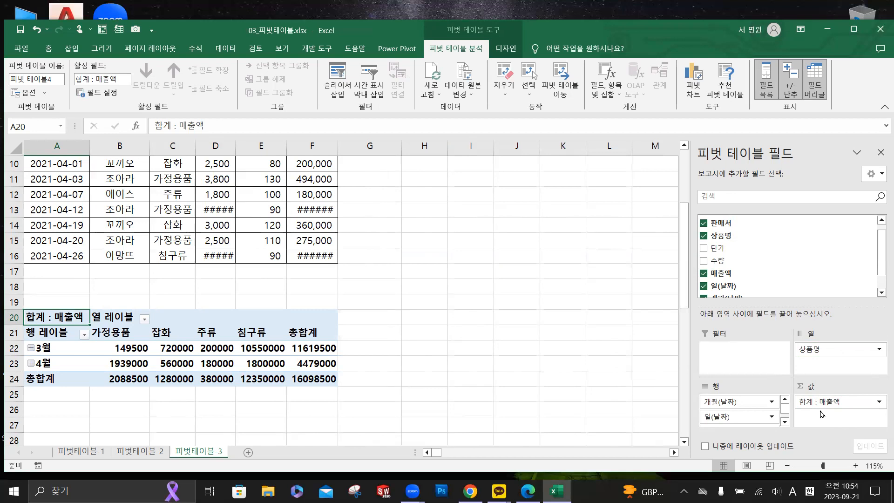
- Group the pivot table's date rows by days only (일), without months, in intervals of 15 days
scroll(68, 307, down, 1)
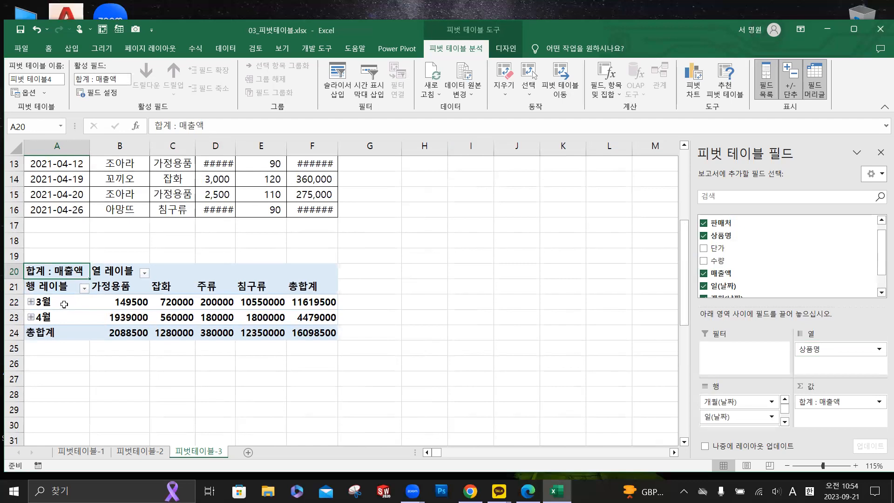
right_click(65, 304)
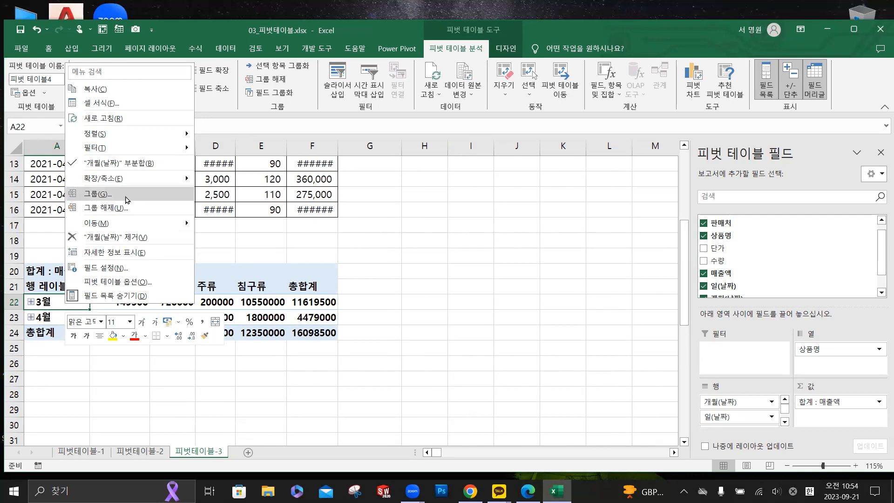
click(127, 200)
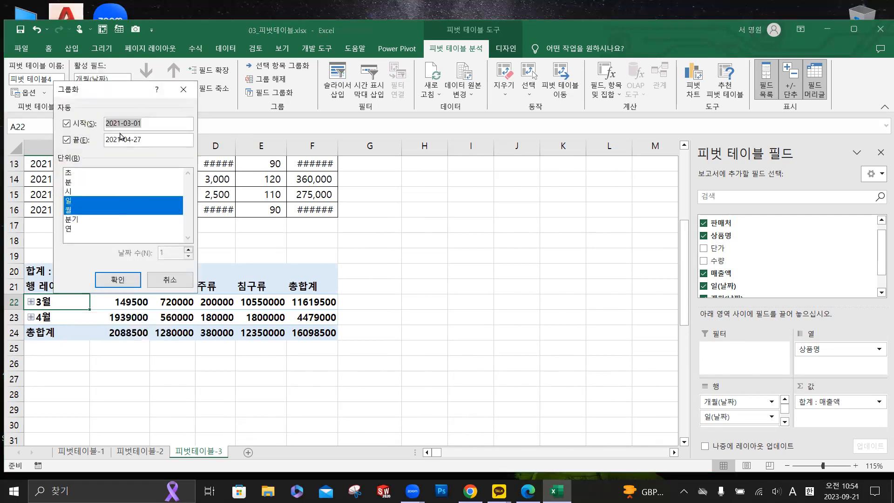
drag(120, 94, 481, 106)
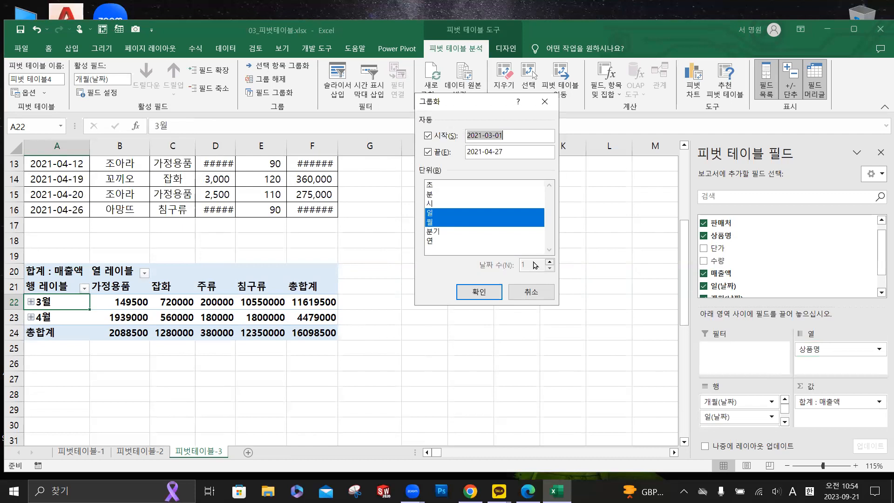
click(451, 223)
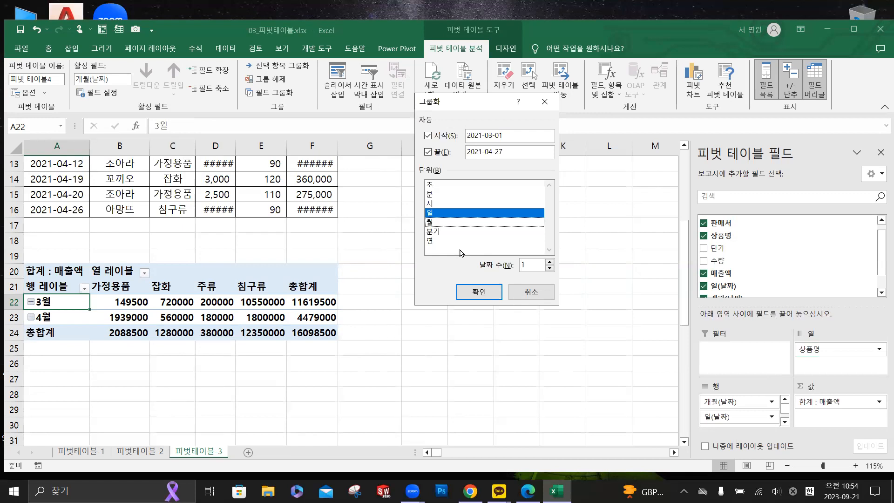
double_click(523, 264)
text(15)
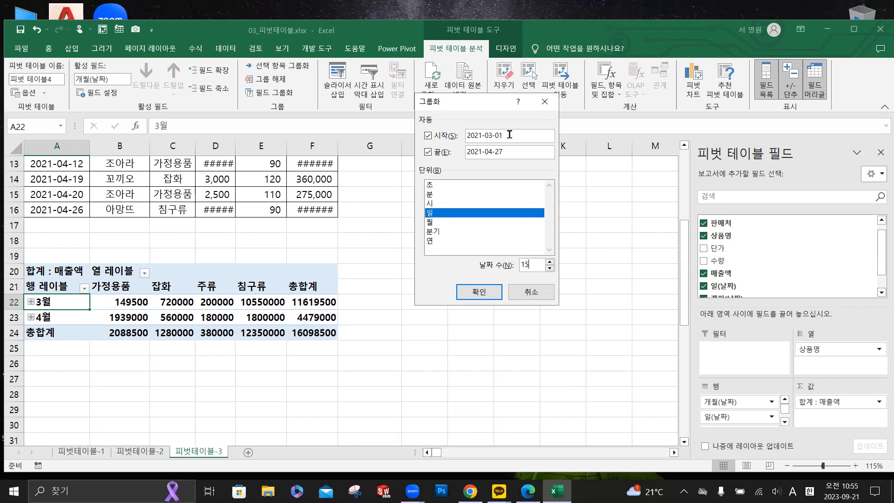
click(479, 292)
- Set the pivot table's report layout to outline form (개요 형식으로 표시)
scroll(113, 284, down, 2)
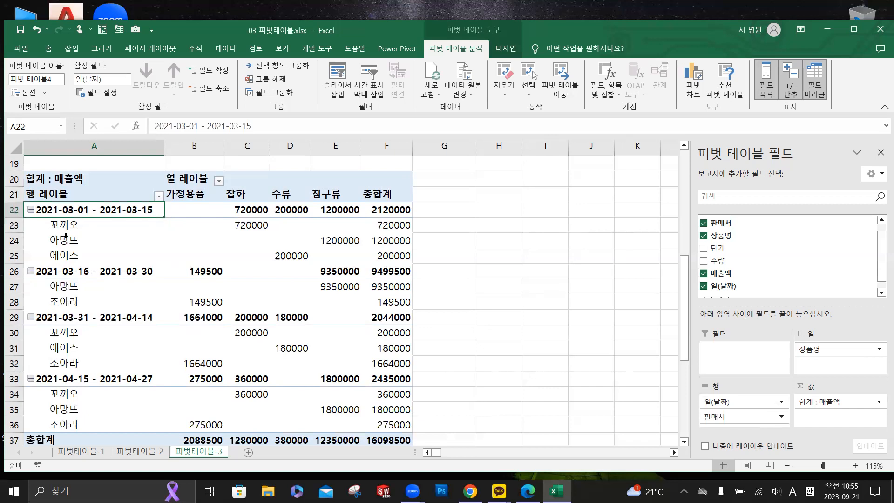
click(512, 50)
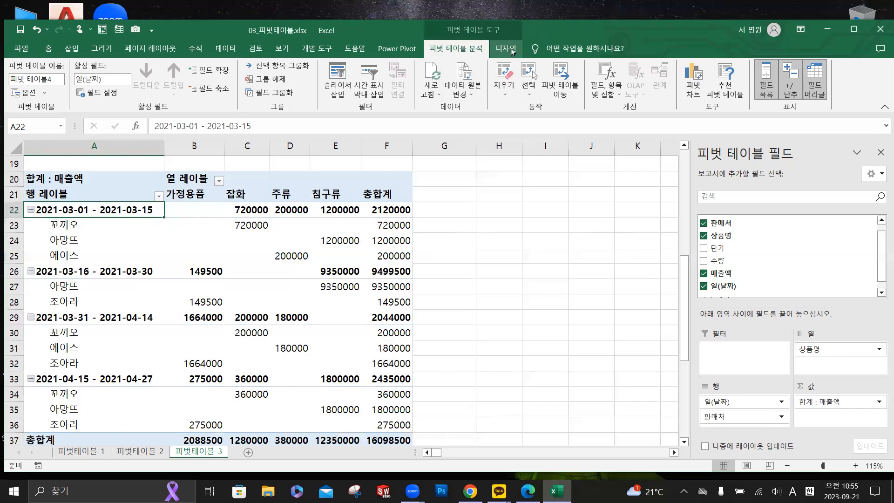
click(512, 49)
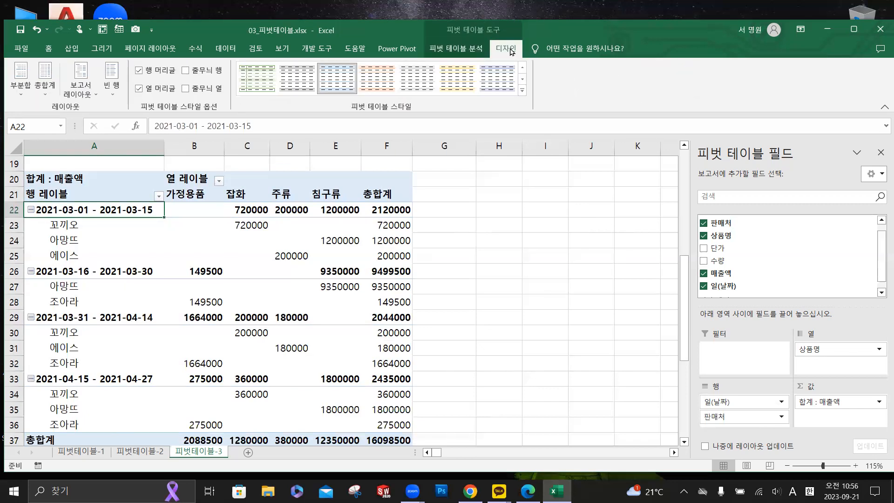
click(95, 95)
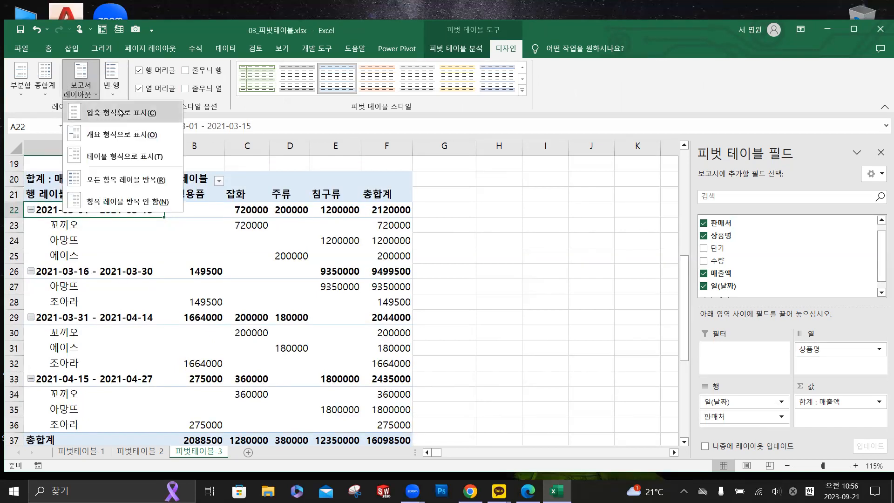
click(120, 136)
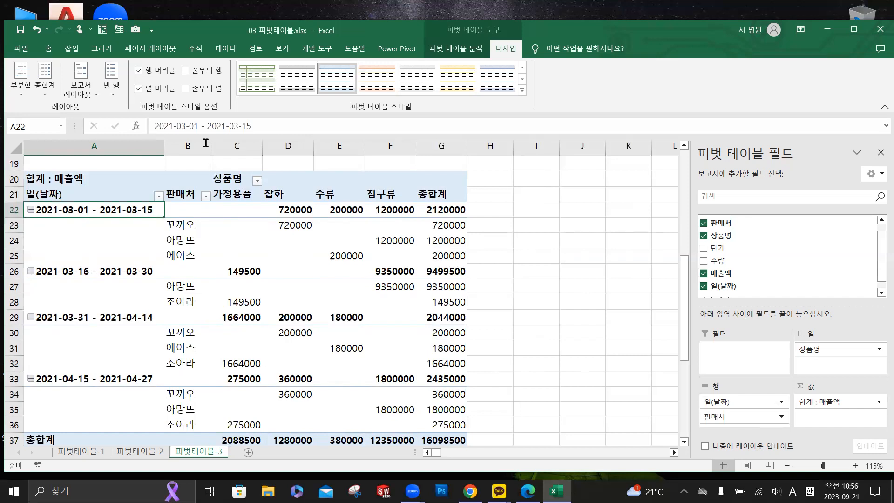
- Try the tabular report layout (테이블 형식으로 표시) on the pivot table, and return it to outline form
click(93, 99)
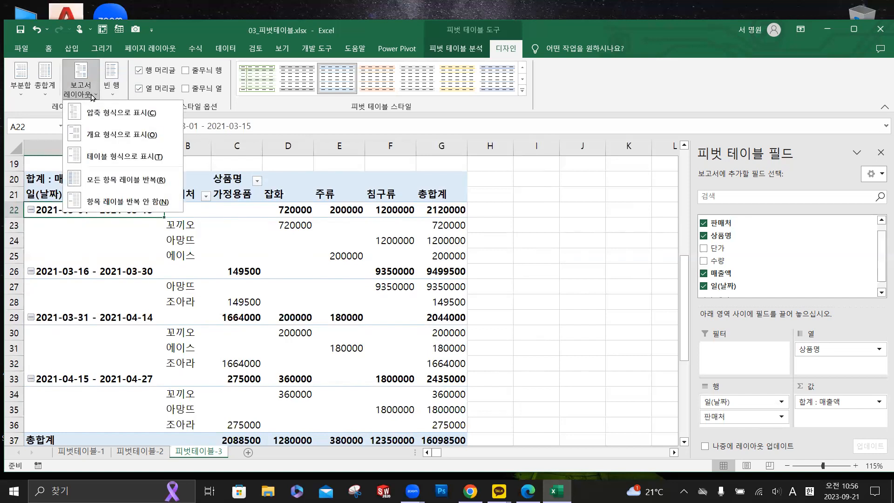
click(114, 156)
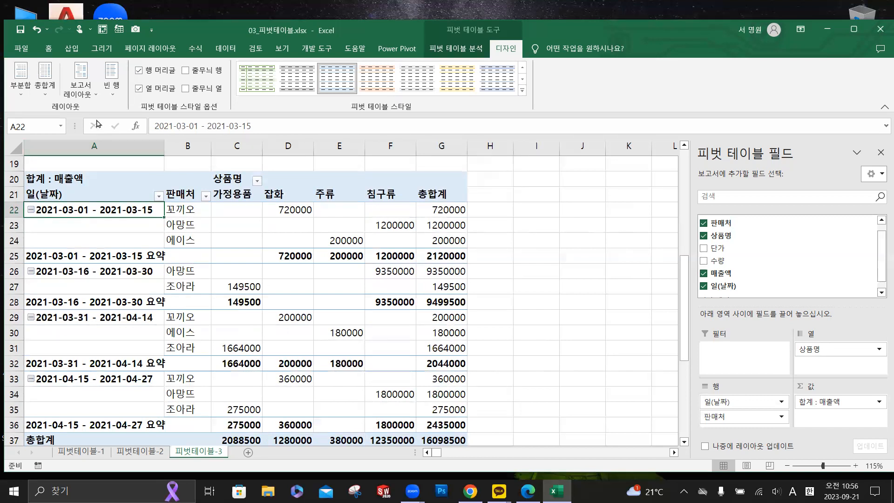
click(91, 93)
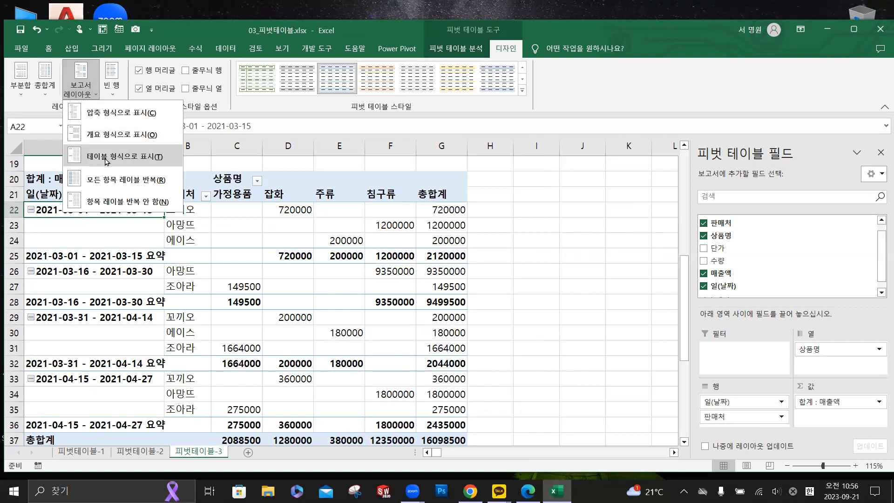
click(116, 135)
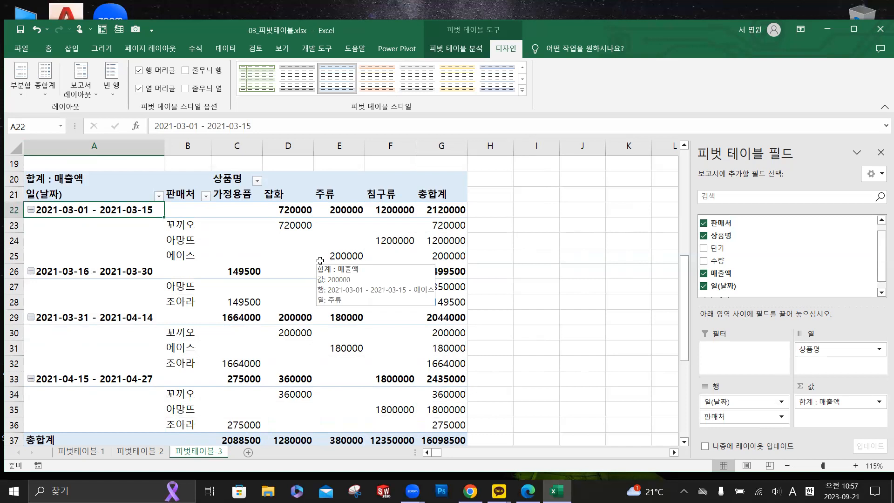
- Format the pivot table's values in C22:G37 as 숫자 with 0 decimal places and the 1000 단위 구분 기호
drag(239, 212, 438, 410)
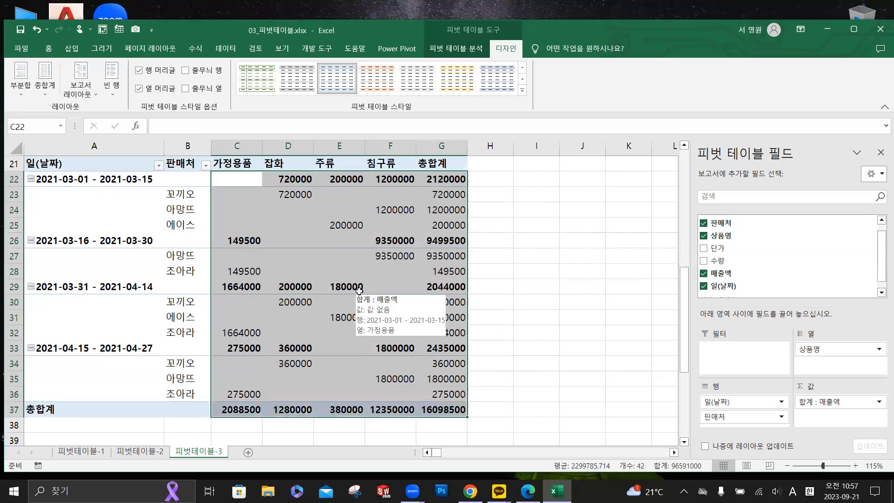
right_click(338, 266)
click(383, 302)
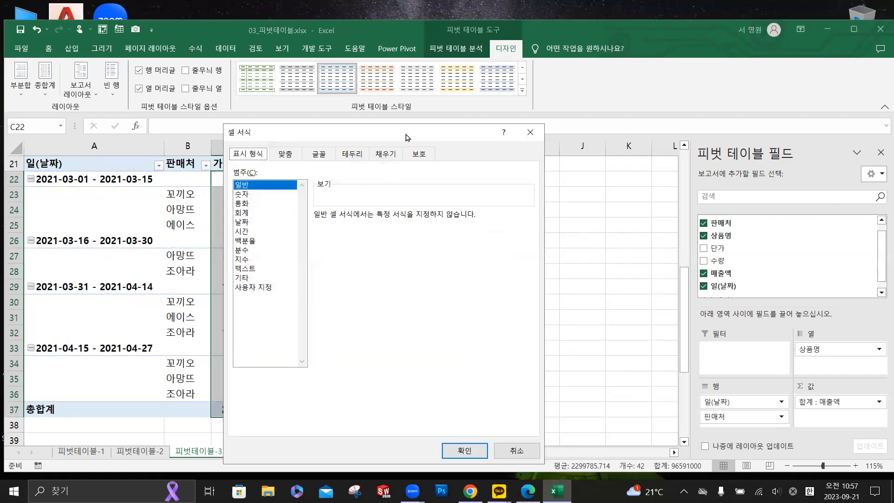
drag(406, 137, 688, 93)
click(545, 154)
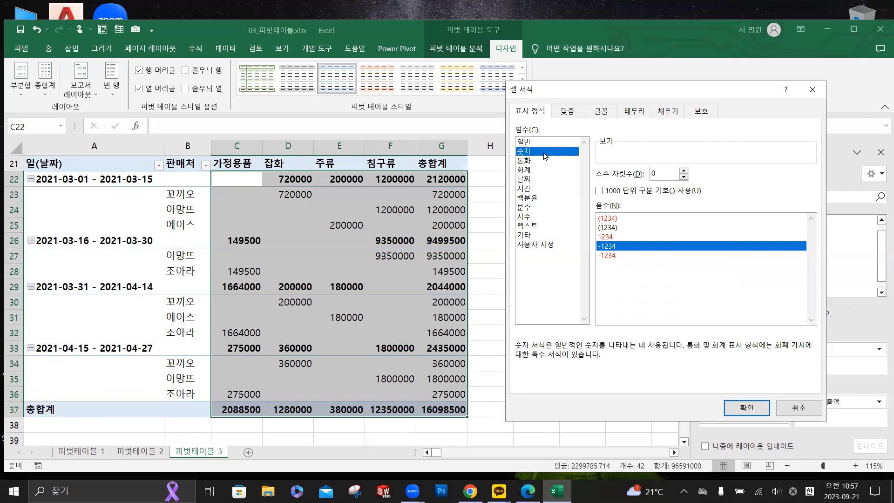
click(600, 191)
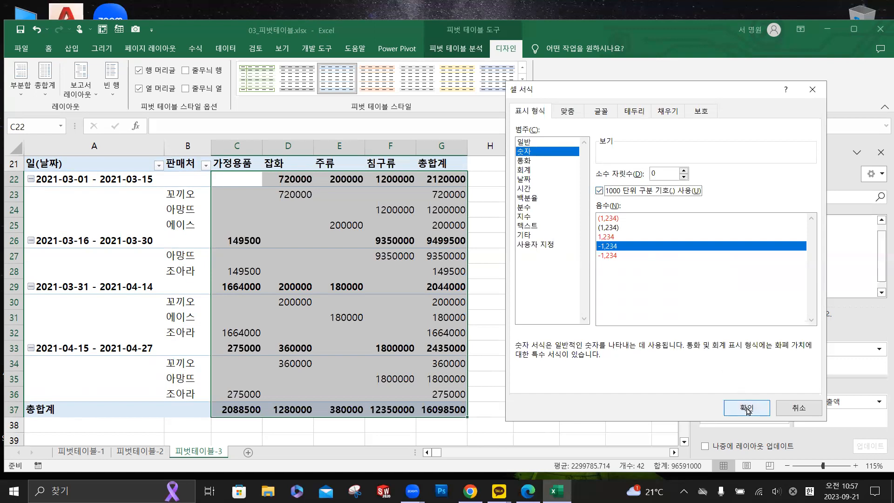
click(746, 408)
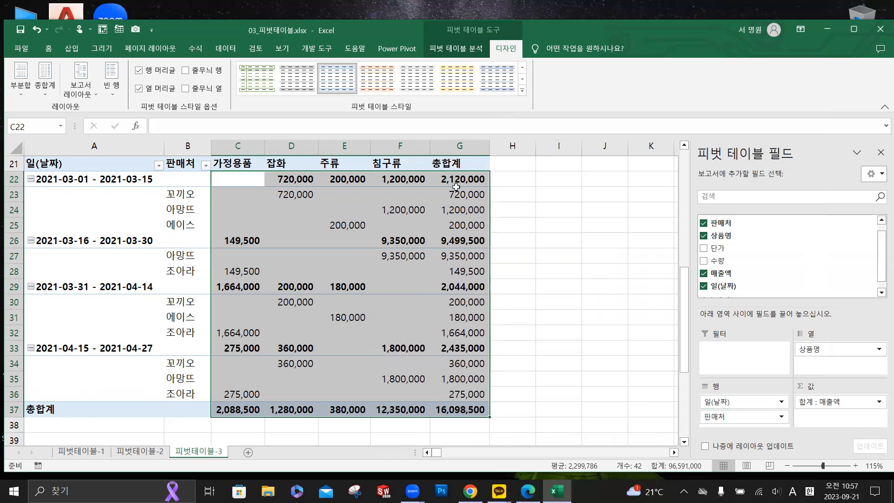
click(473, 41)
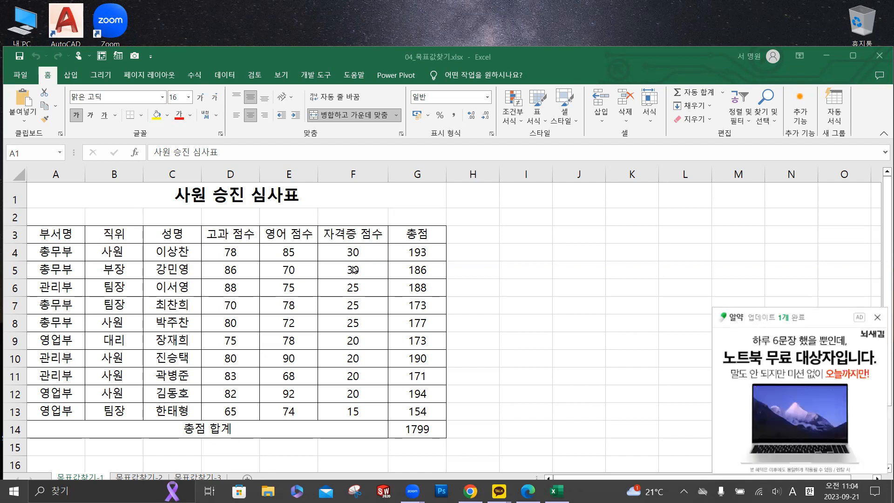
- Close the 알약 advertisement pop-up that covers the worksheet
click(878, 317)
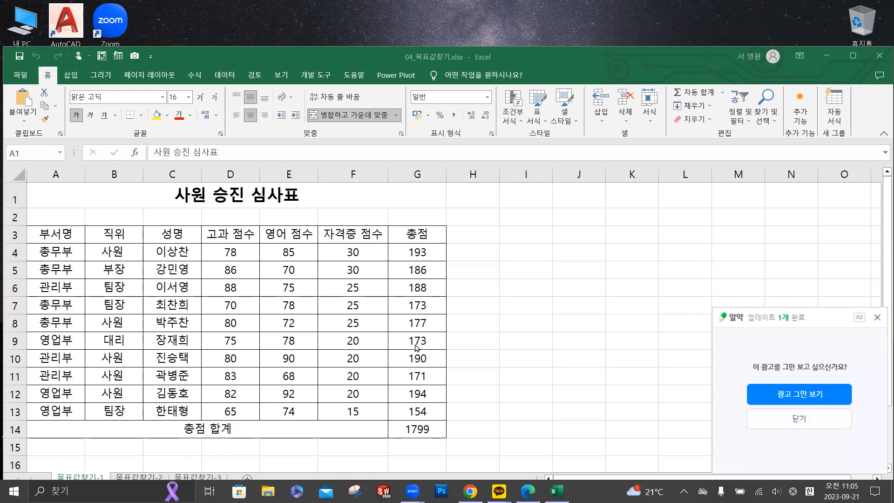
click(802, 419)
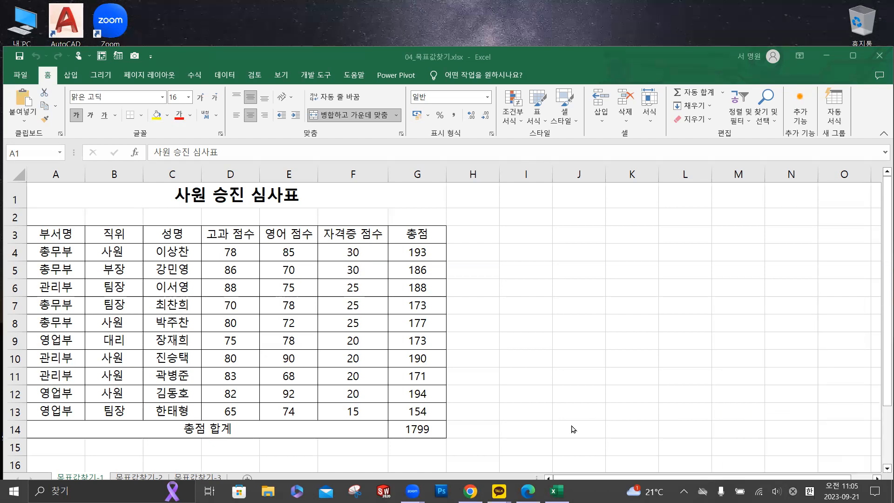
- Use Goal Seek (목표값 찾기) to bring the 총점 합계 in G14 to 2000 by changing cell D5, and accept the result
click(419, 429)
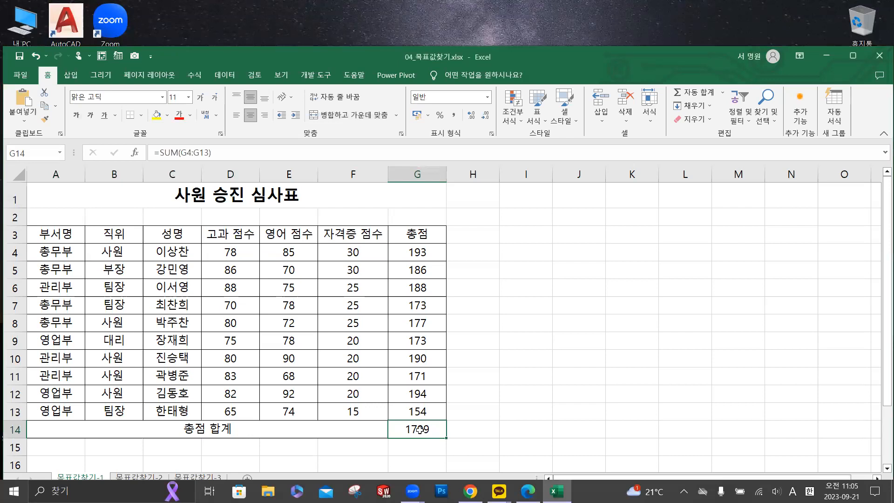
click(225, 74)
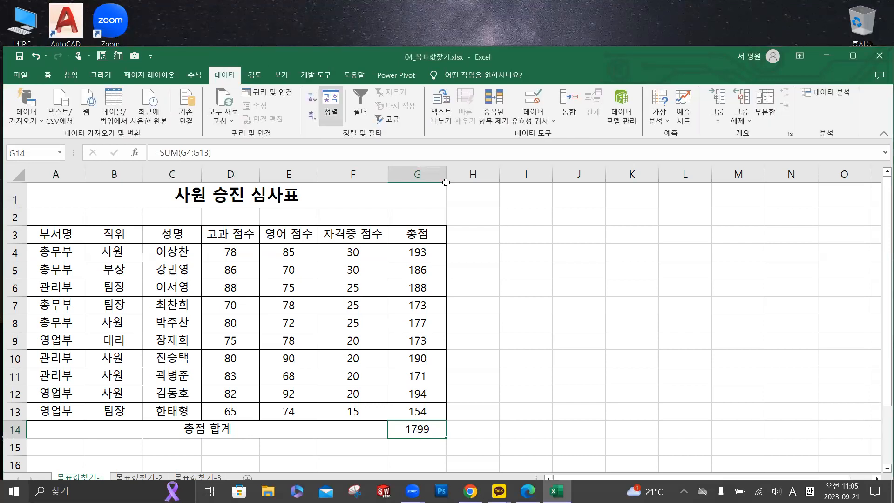
click(661, 118)
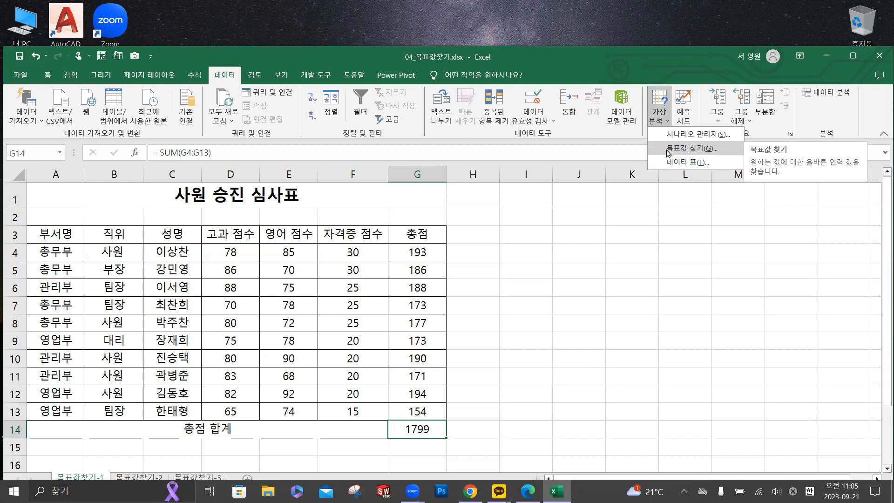
click(697, 148)
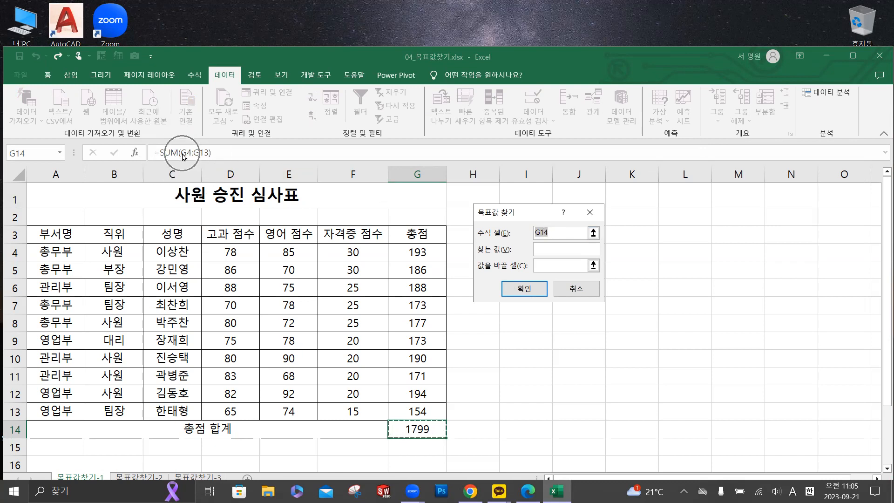
click(545, 247)
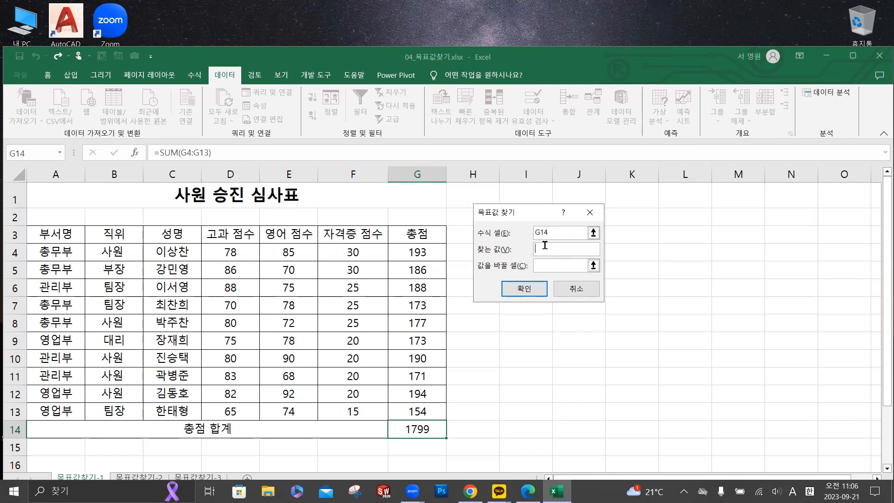
text(2000)
click(241, 269)
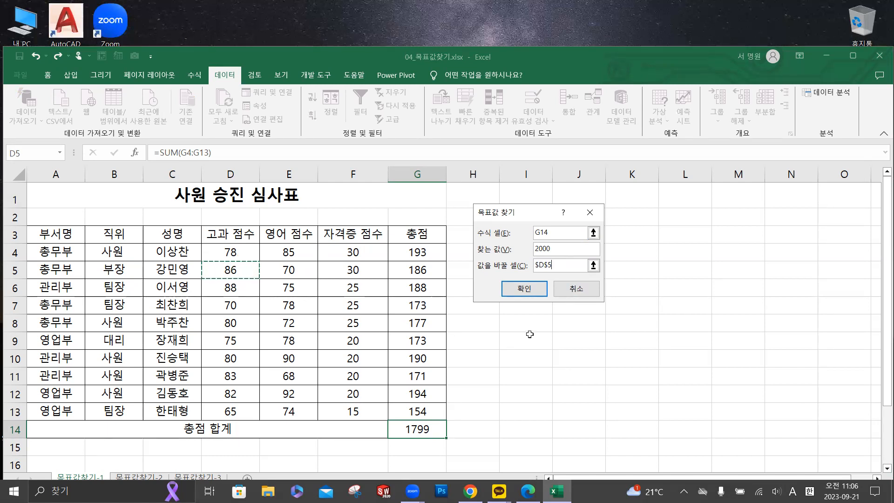
click(528, 289)
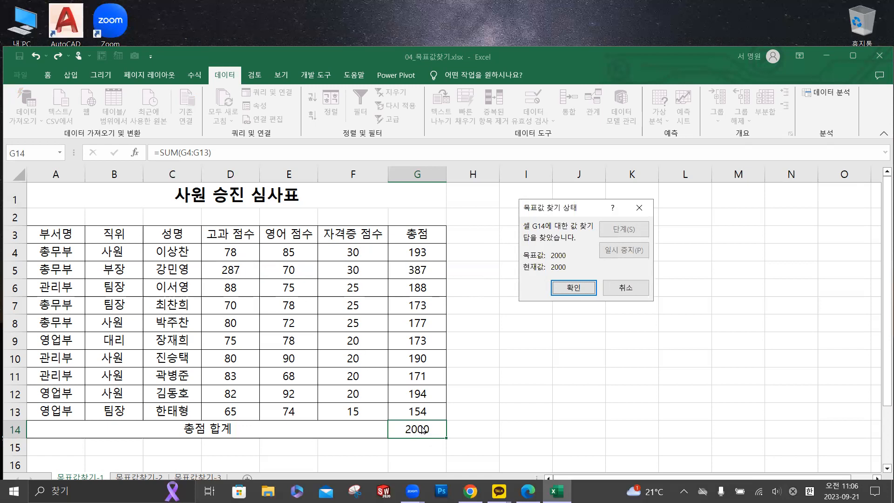
click(577, 289)
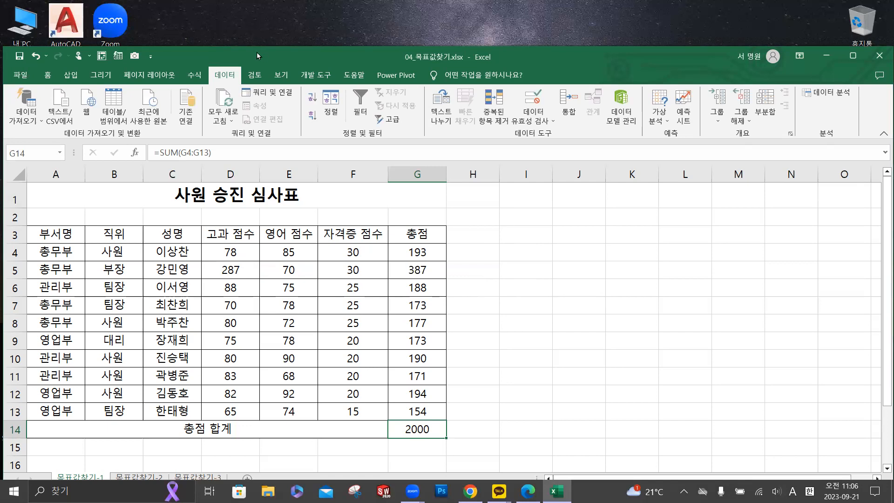
- On the 목표값찾기-2 sheet, use Goal Seek to bring the 대구 판매이익 in E6 to 40000000 by changing 판매량 cell D6
drag(256, 52, 257, 45)
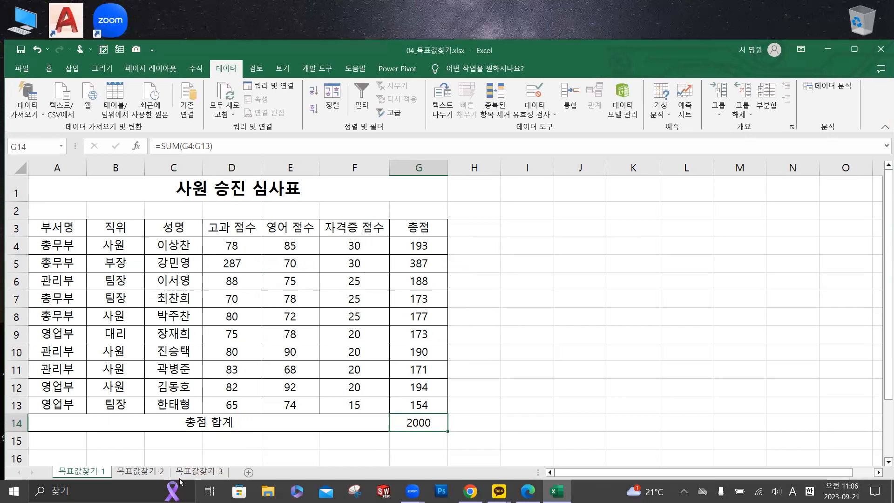
click(158, 471)
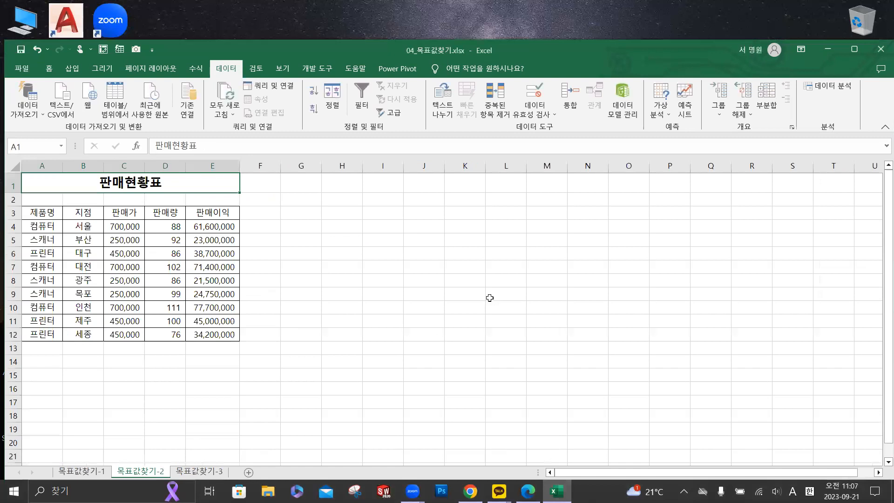
scroll(183, 249, up, 3)
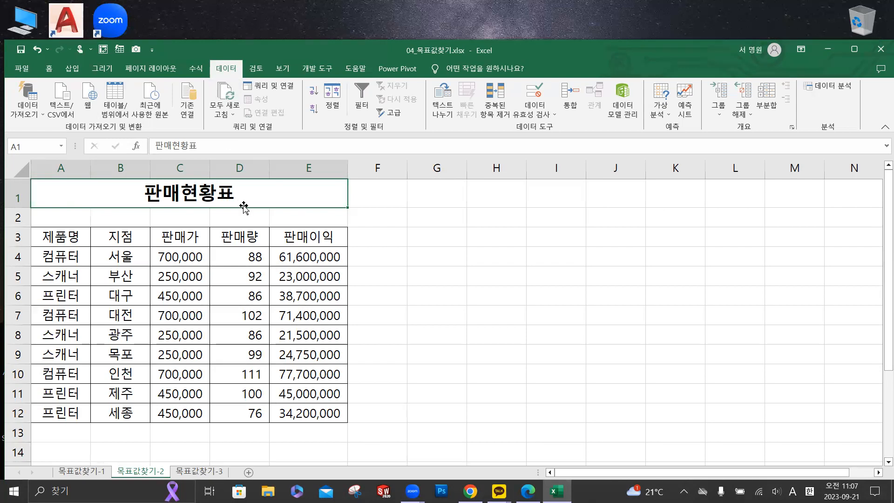
click(310, 295)
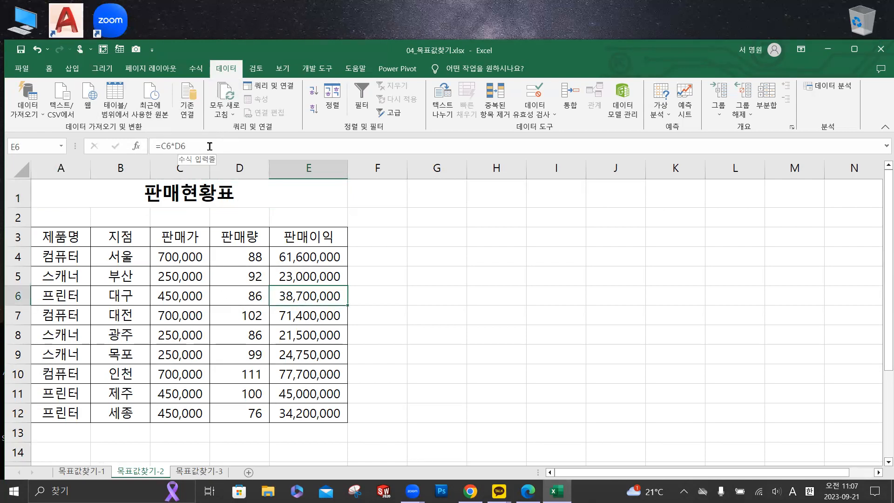
click(657, 114)
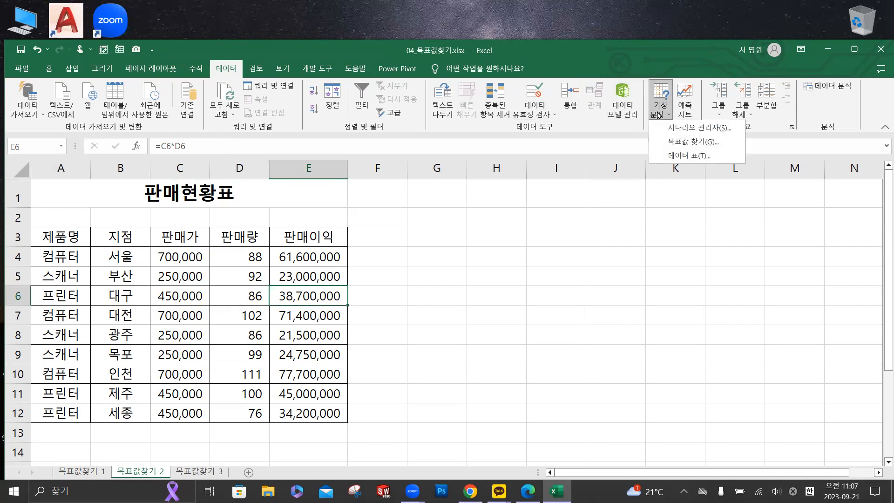
click(683, 145)
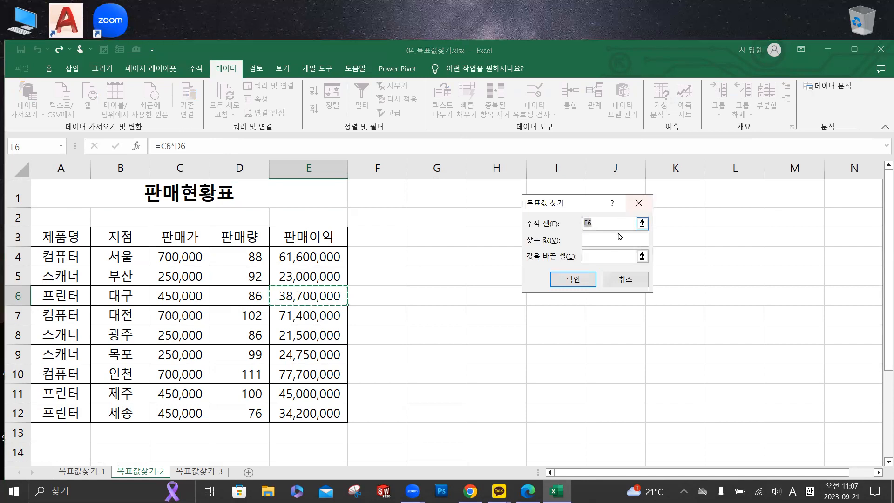
click(610, 240)
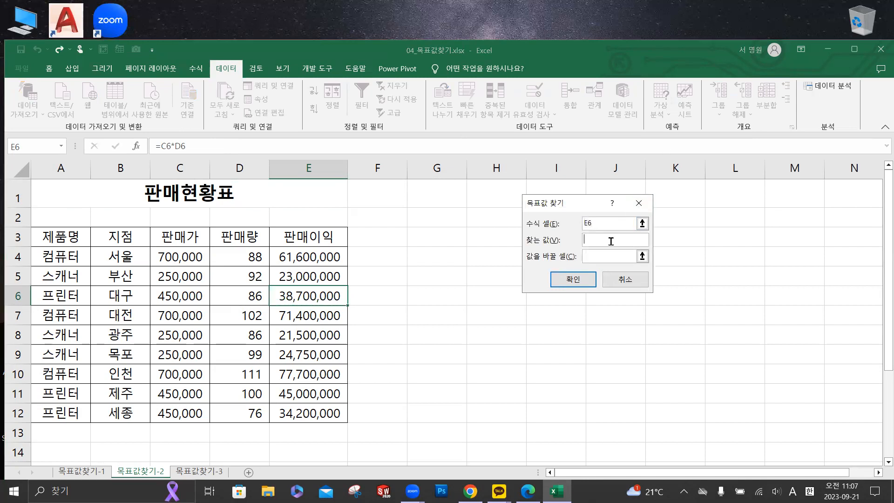
text(40000000)
click(600, 256)
click(252, 296)
click(567, 279)
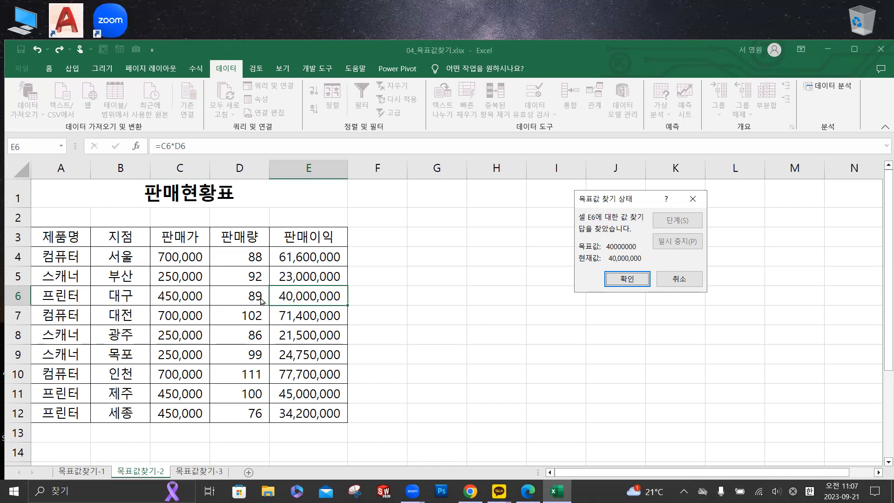
click(626, 282)
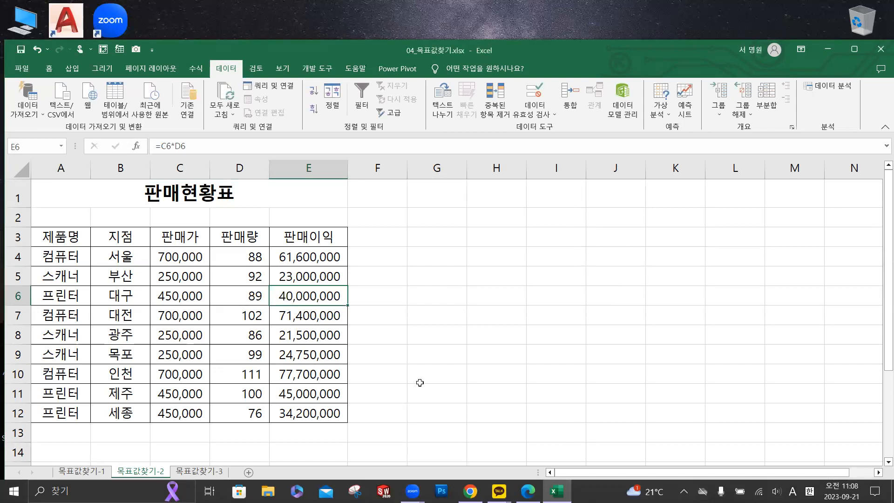
- On the 목표값찾기-3 sheet, fill the table's header row A4:D4 with yellow
click(203, 472)
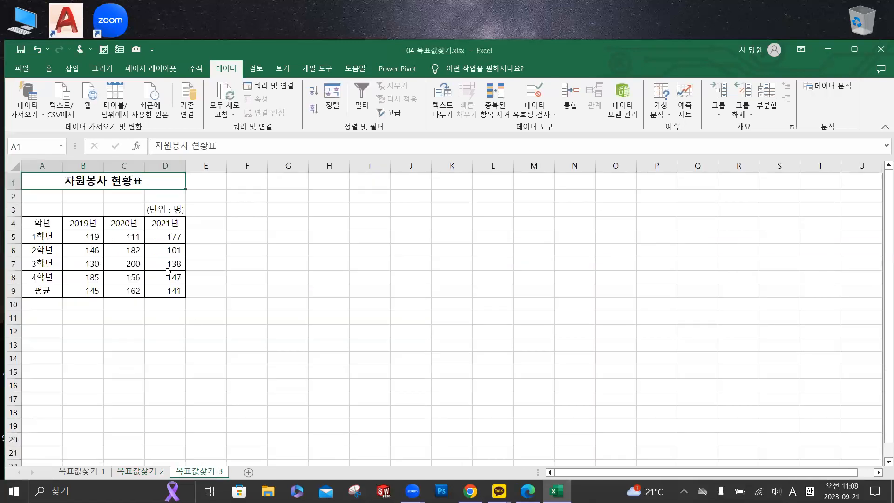
scroll(116, 243, up, 3)
scroll(54, 252, up, 1)
drag(54, 251, 263, 260)
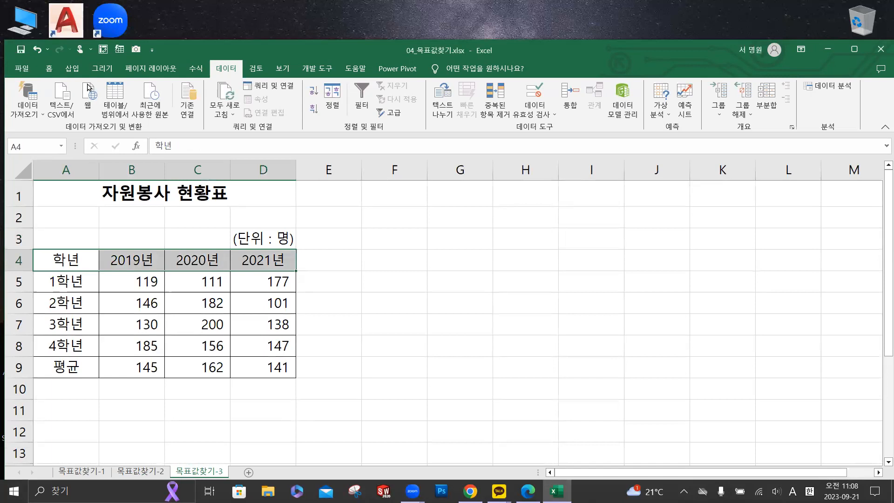
click(48, 68)
click(157, 108)
click(216, 350)
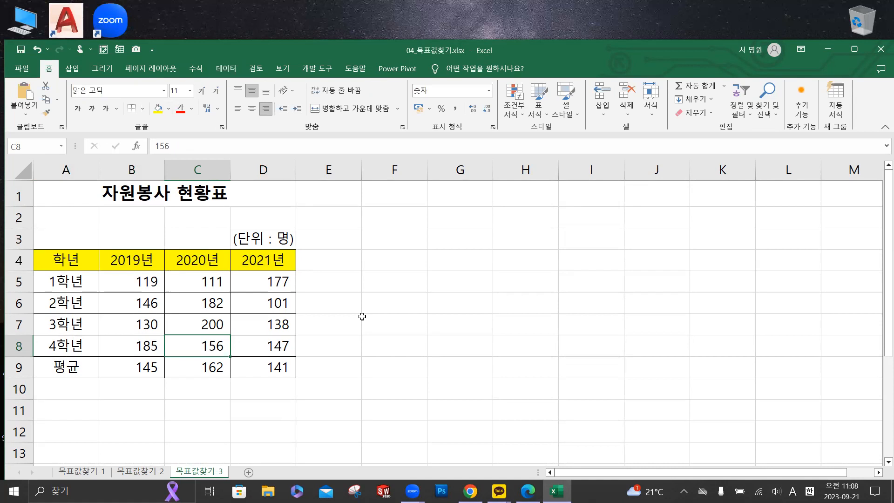
- Use Goal Seek to bring the 2021년 평균 in D9 to 200 by changing the 2학년 value in D6, and accept the result
click(137, 190)
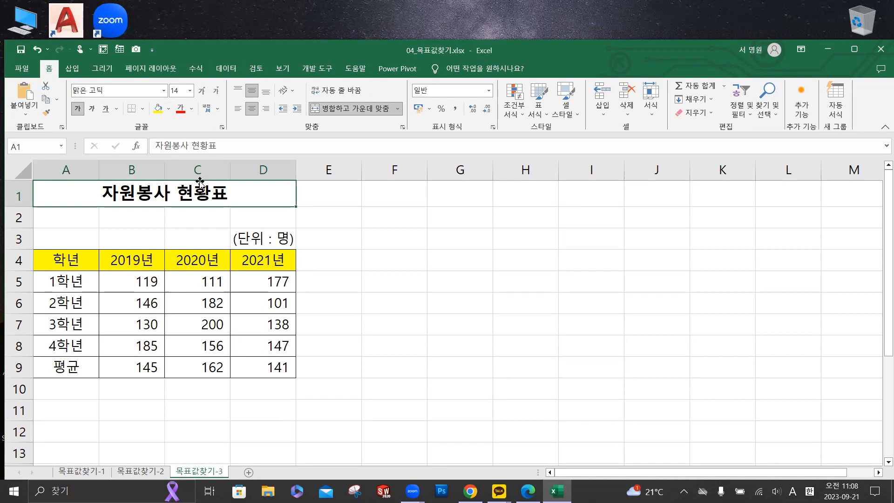
click(273, 367)
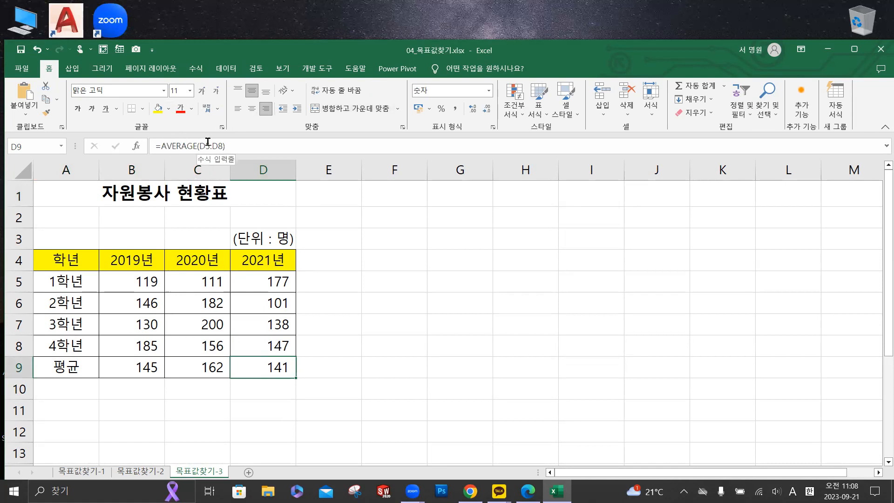
click(228, 70)
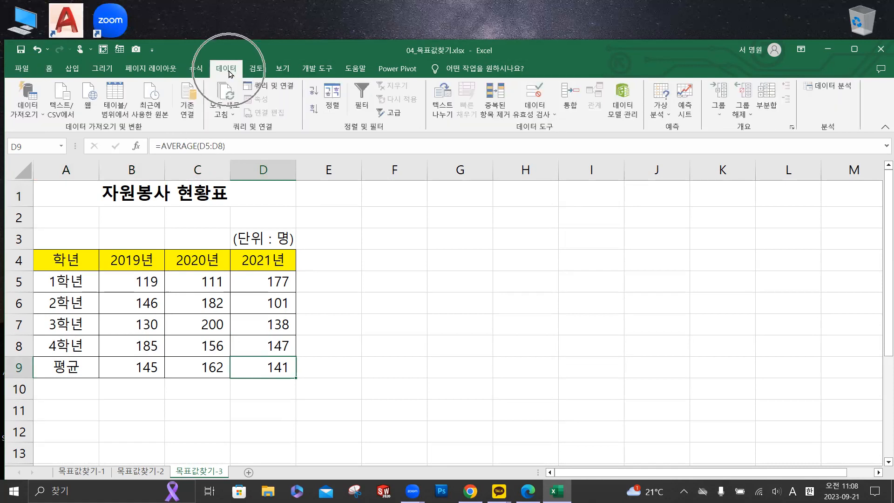
click(661, 109)
click(672, 143)
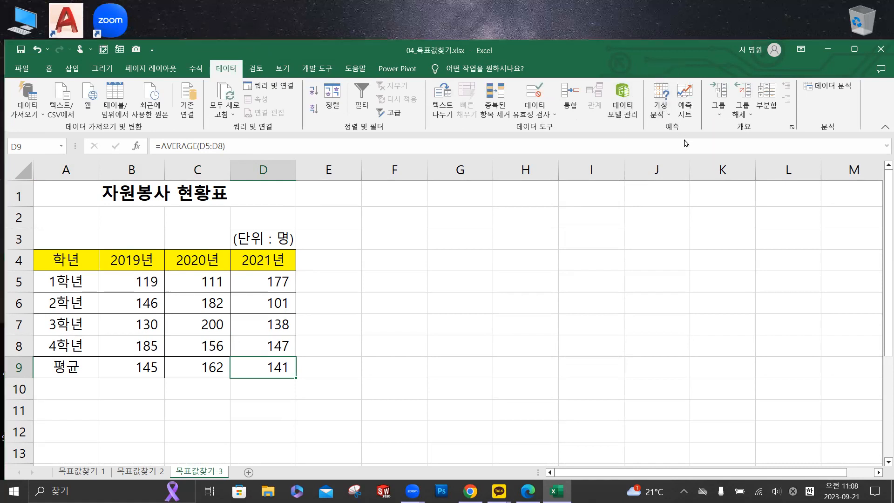
click(650, 237)
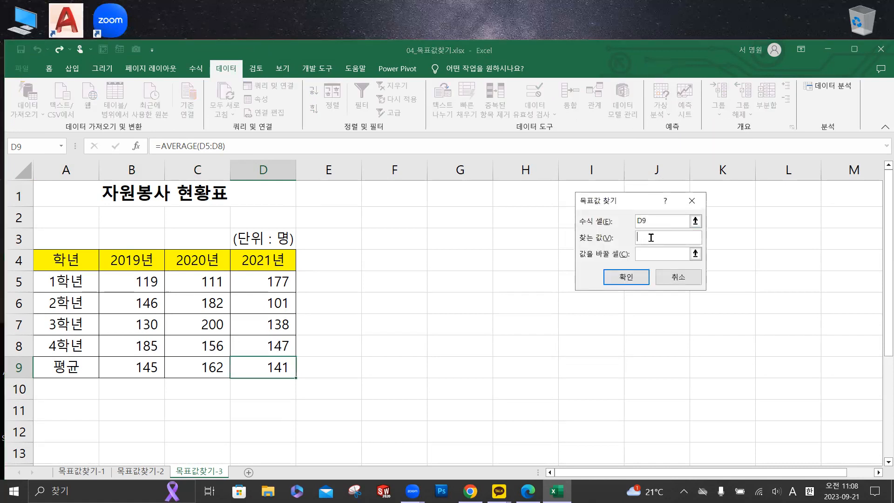
text(200)
click(644, 255)
click(249, 308)
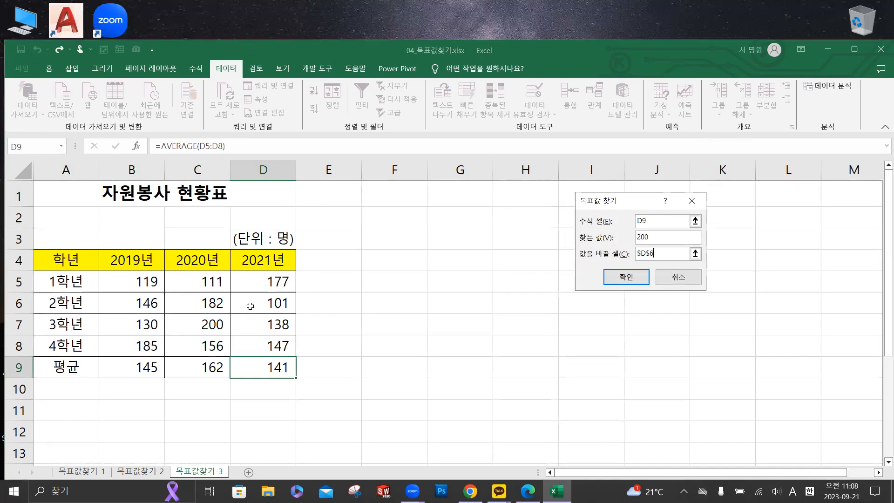
click(634, 277)
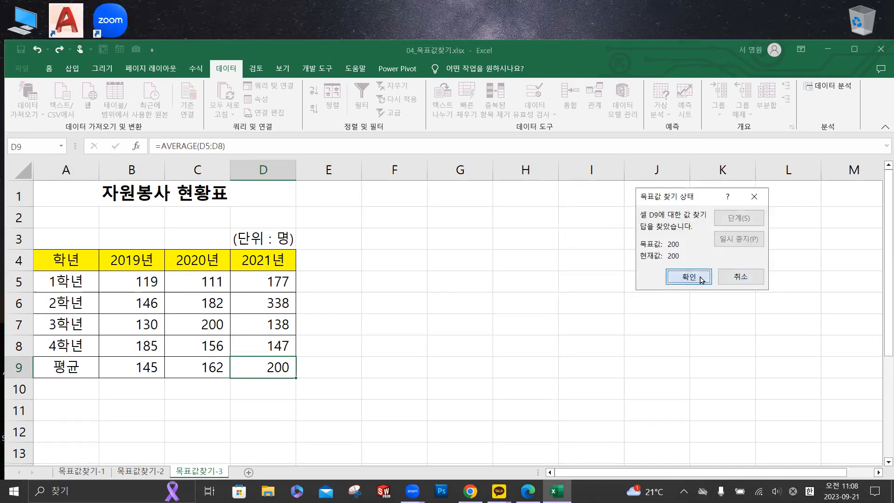
click(700, 278)
click(355, 290)
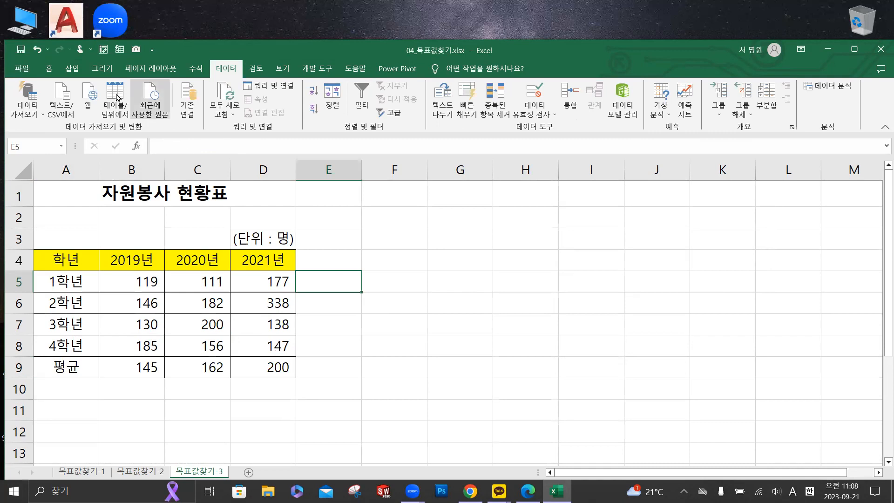
- Open the workbook 05_시나리오.xlsx from the 03. 분석작업 실습 folder
click(21, 68)
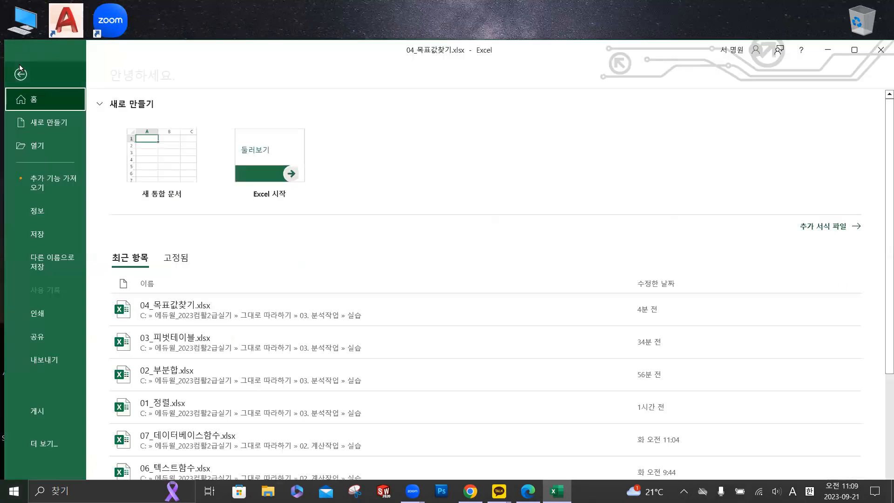
click(38, 147)
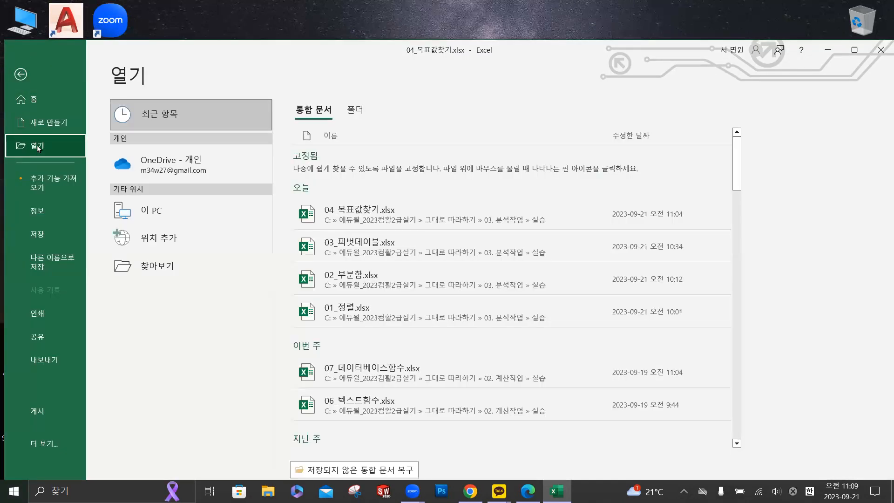
click(166, 266)
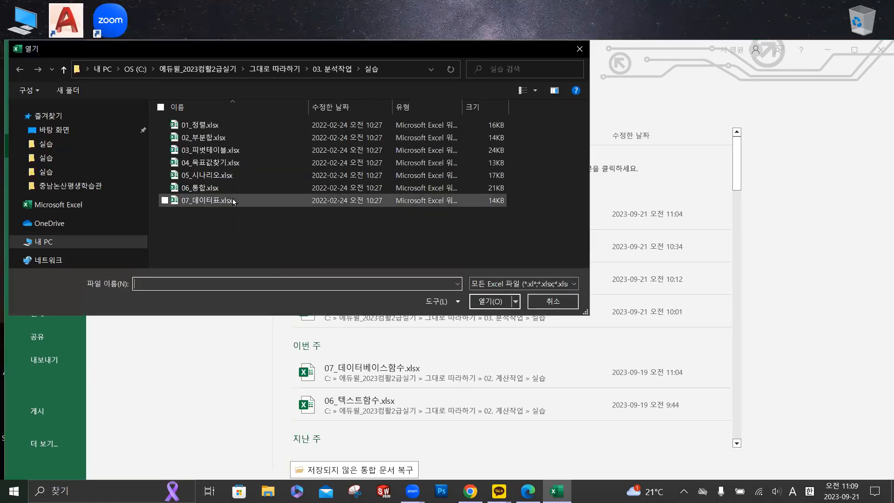
click(200, 175)
click(488, 301)
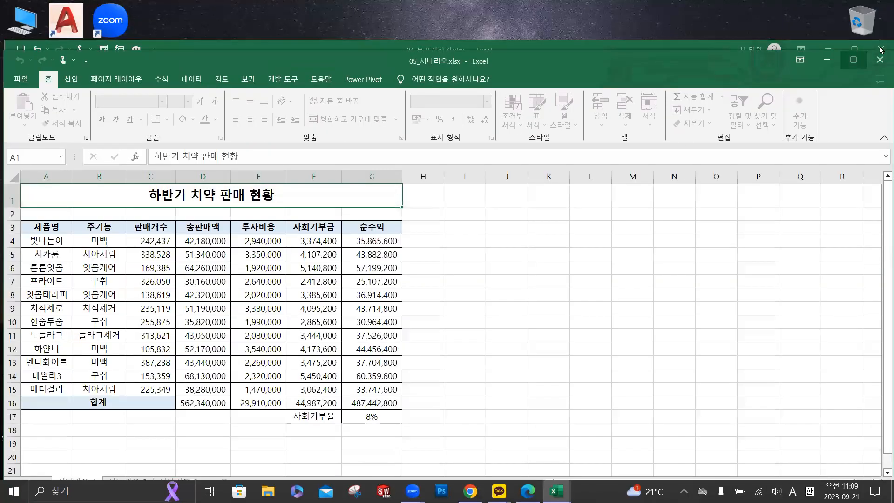
- Close the 04_목표값찾기.xlsx workbook and move the 05_시나리오.xlsx window slightly up so its sheet tabs are in view
click(881, 50)
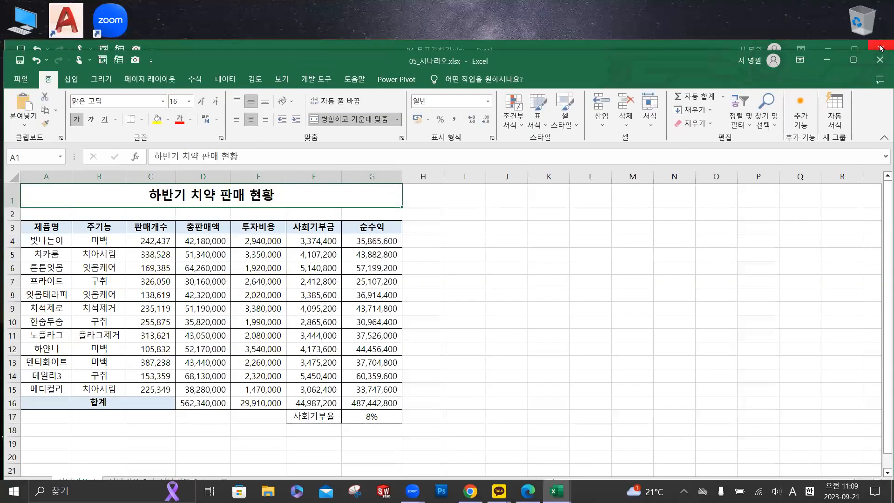
click(470, 262)
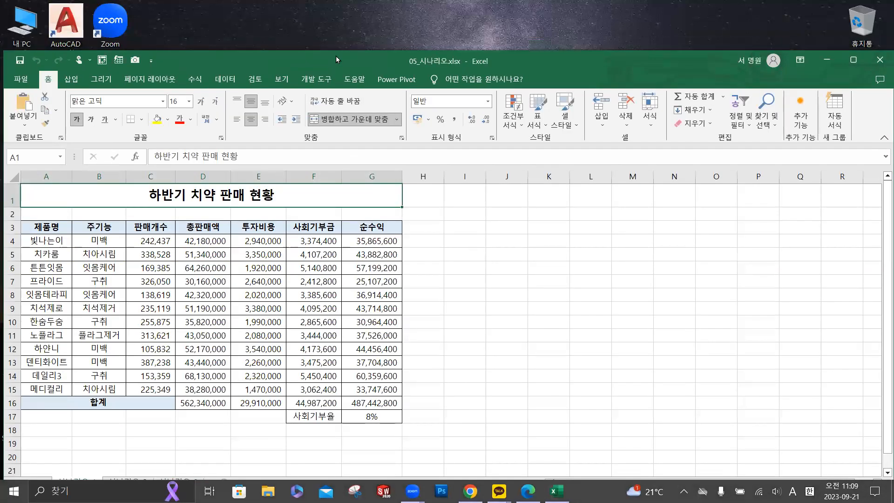
drag(336, 55, 336, 49)
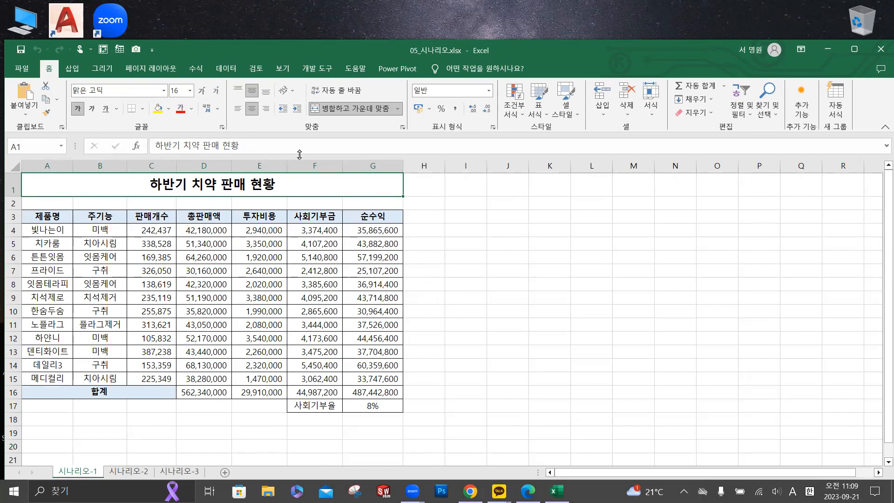
- On the 시나리오-1 sheet, define the name 순수익합계 for the 순수익 total in cell G16
click(367, 392)
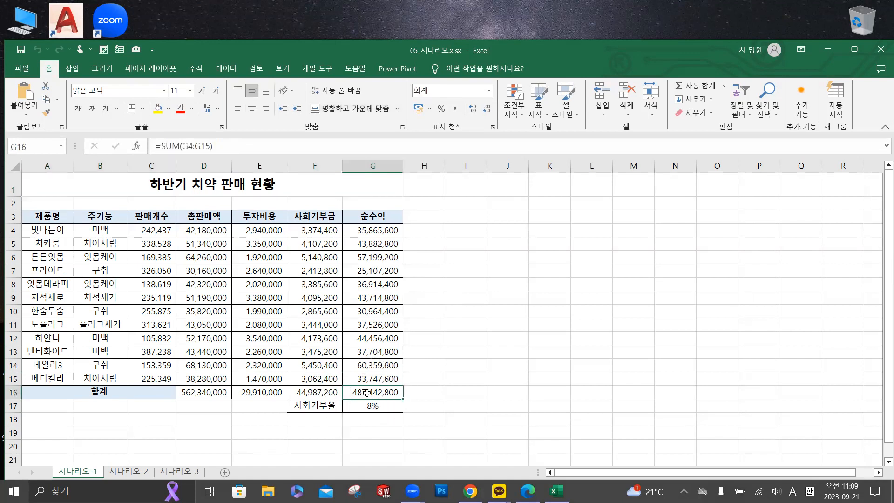
key(ctrl)
key(ctrl)
key(ctrl)
key(ctrl)
click(38, 146)
key(BackSpace)
key(Hangul)
text(순수익합계)
key(Return)
- Review the 순수익합계 entry and its editing options in the Name Manager without altering the definition
click(199, 69)
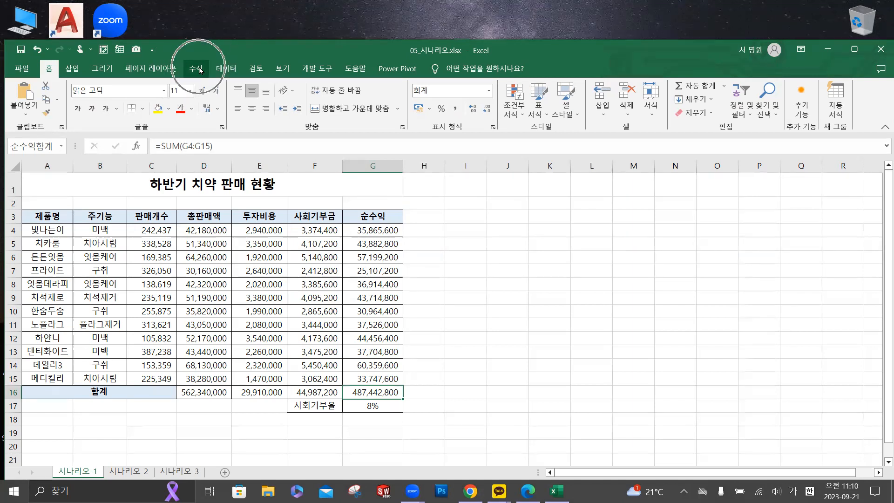
click(340, 106)
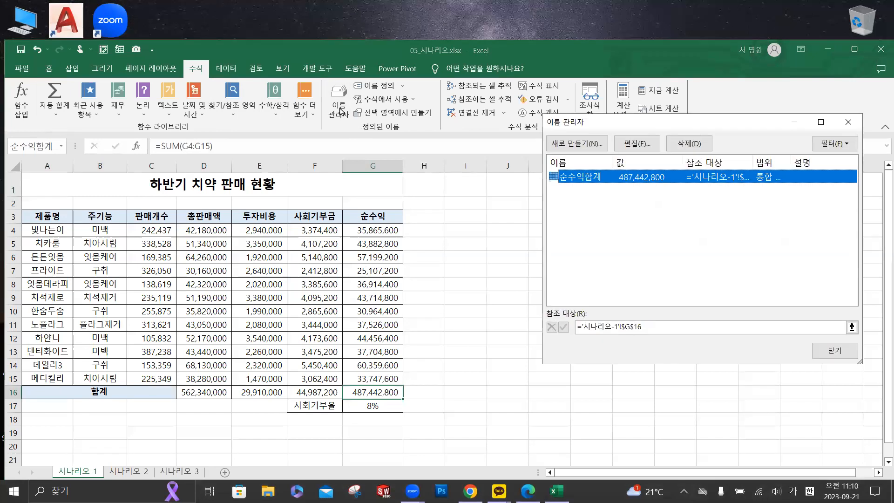
click(592, 179)
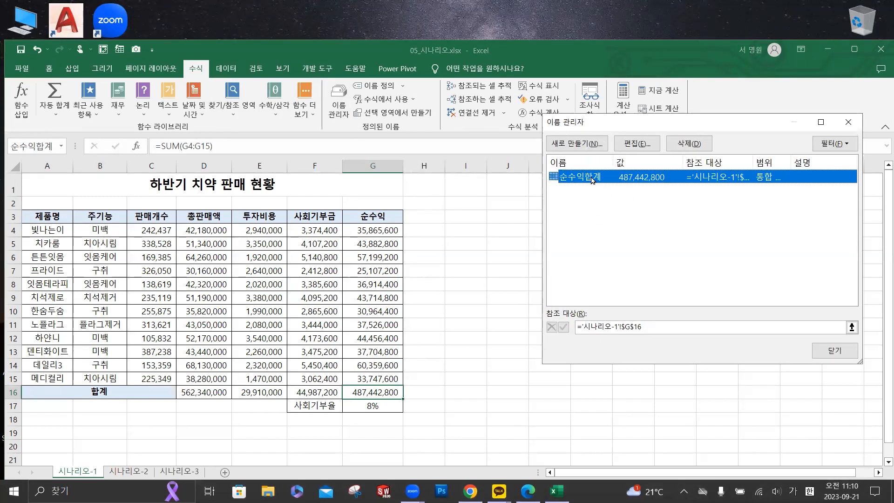
click(641, 145)
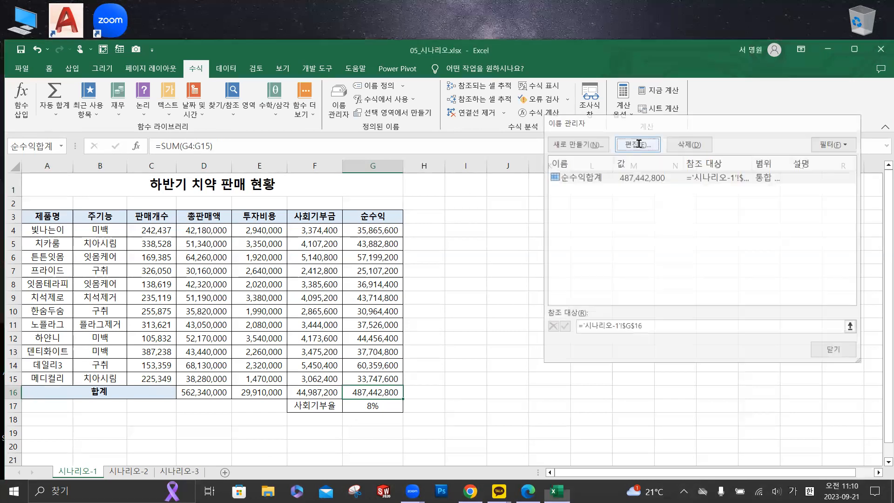
key(ctrl)
key(ctrl)
key(ctrl)
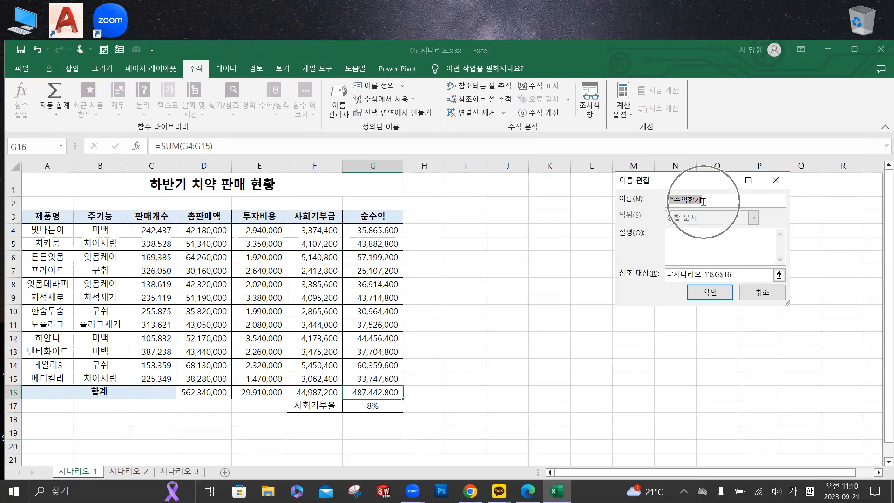
key(ctrl)
key(ctrl)
key(ctrl)
key(ctrl)
key(ctrl)
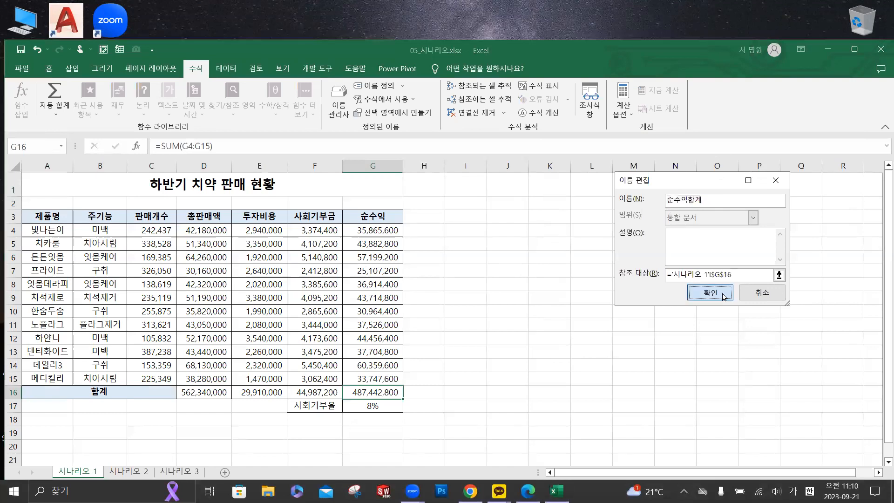
click(709, 293)
click(843, 353)
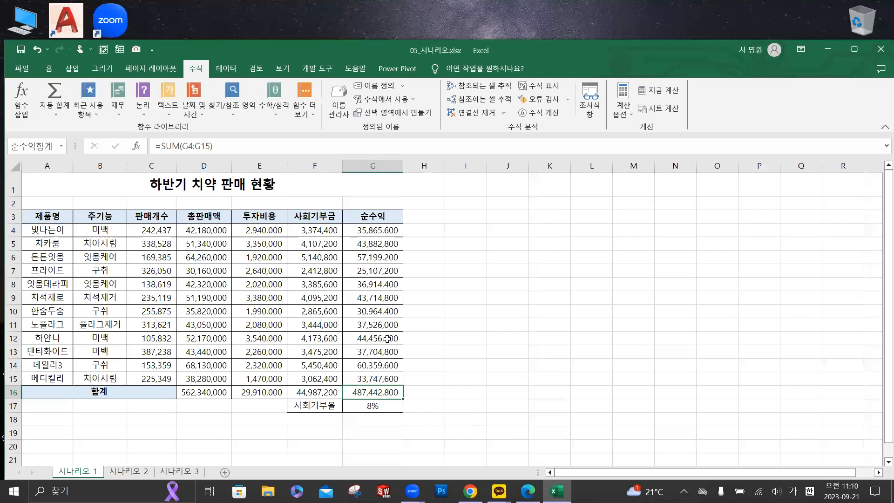
- Define the name 사회기부율 for the donation rate in cell G17
click(373, 406)
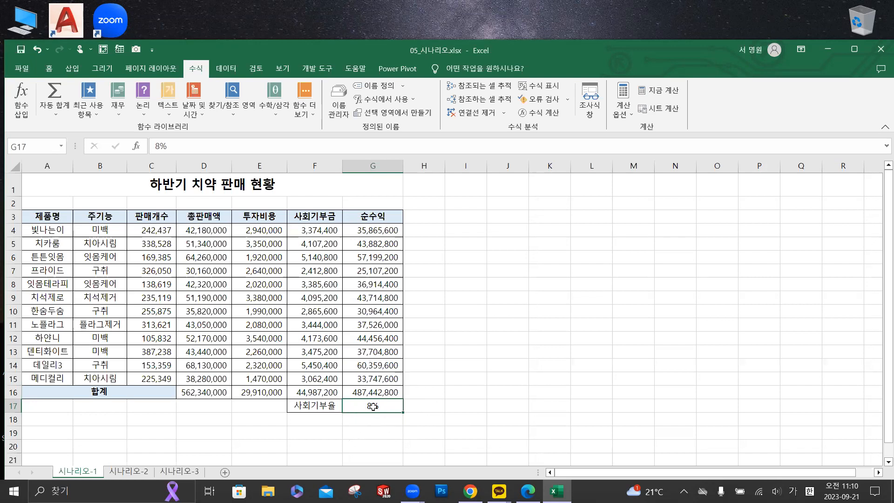
click(40, 148)
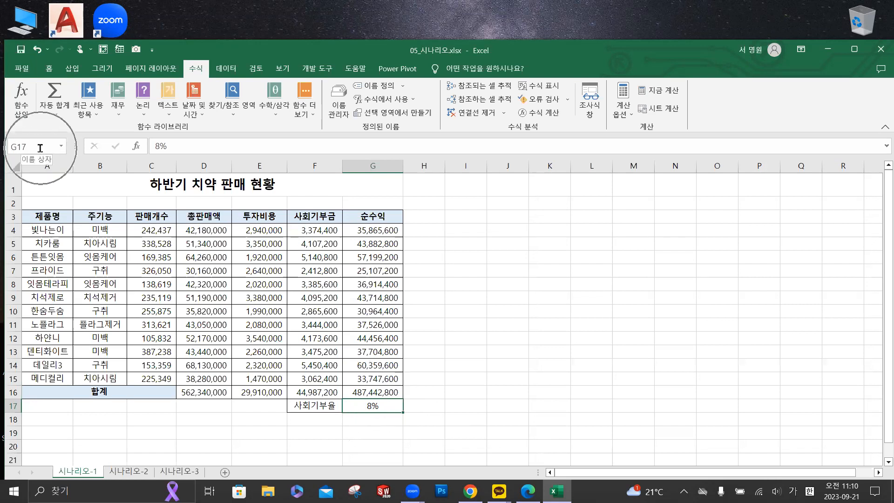
text(사회)
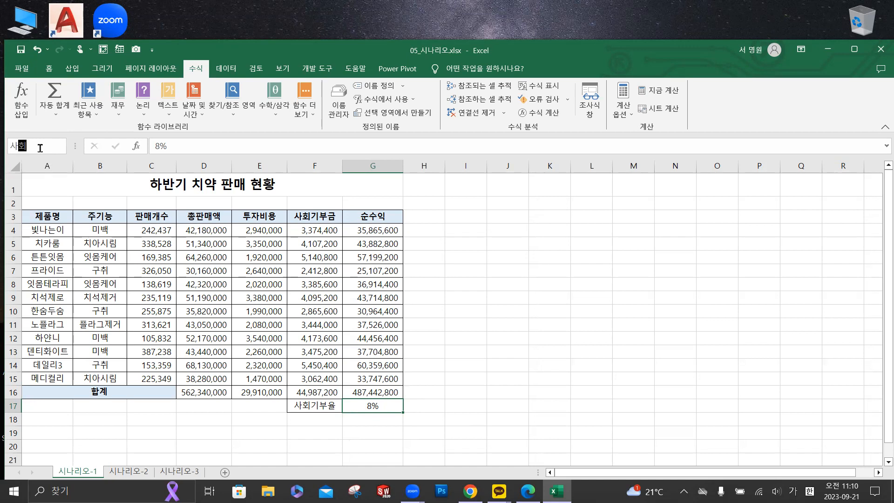
text(기부율)
key(Return)
key(ctrl)
key(ctrl)
key(ctrl)
key(ctrl)
key(ctrl)
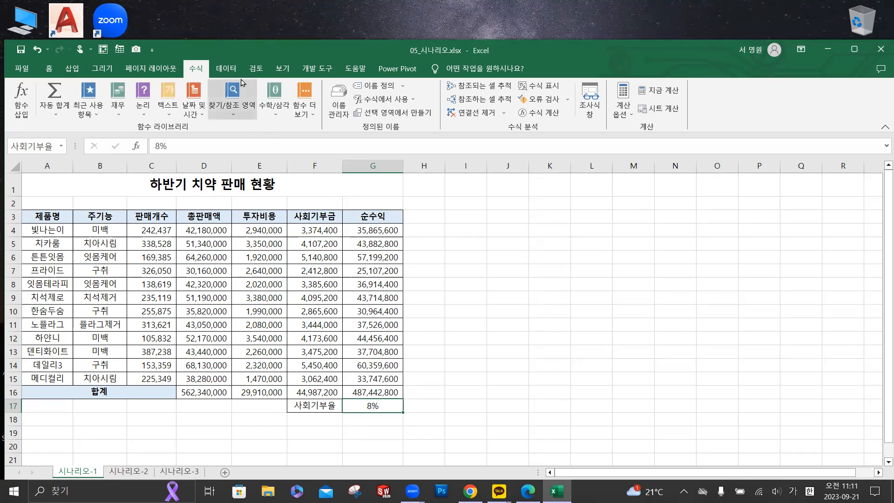
- In the Scenario Manager, add a scenario named 사회기부확대 with G17 as its changing cell
click(227, 70)
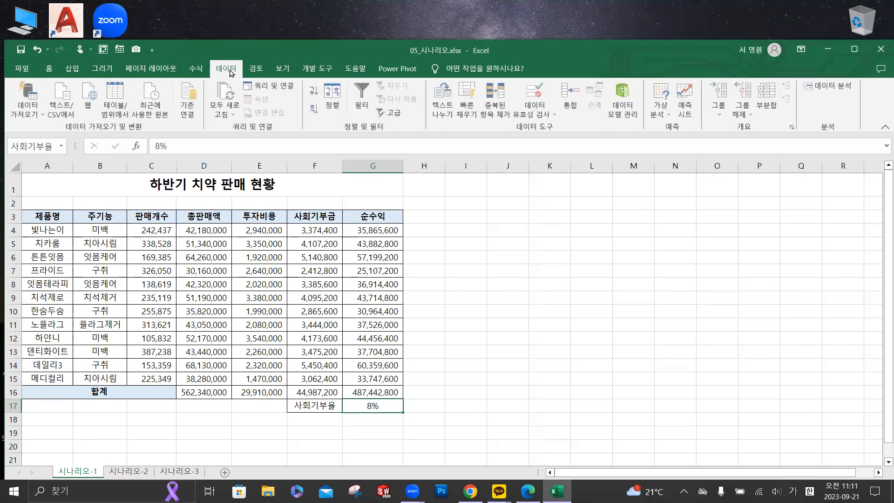
click(663, 114)
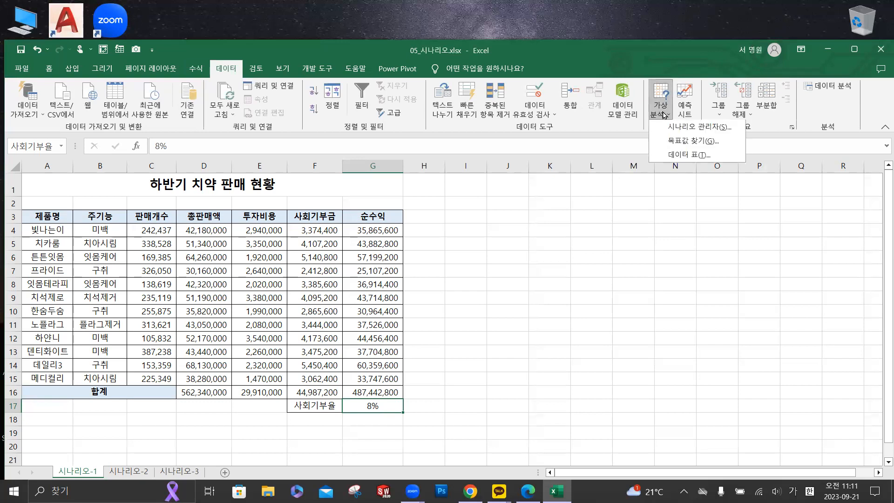
click(694, 128)
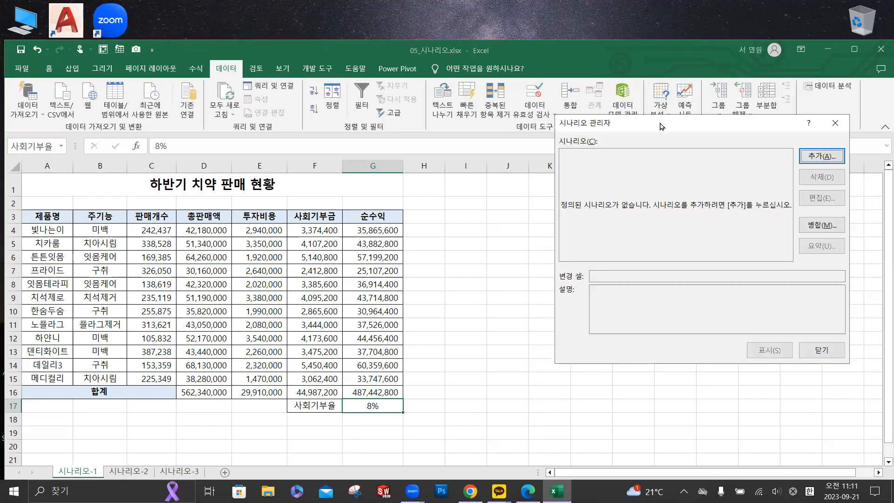
drag(664, 122, 566, 180)
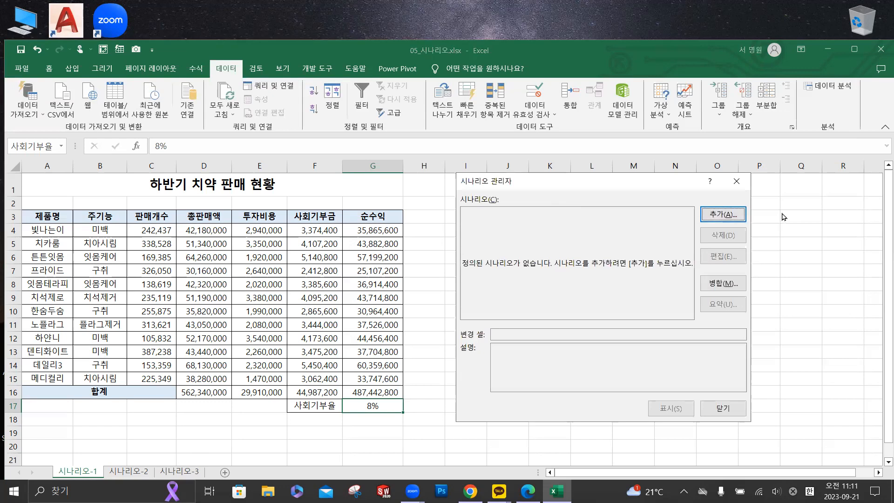
click(729, 217)
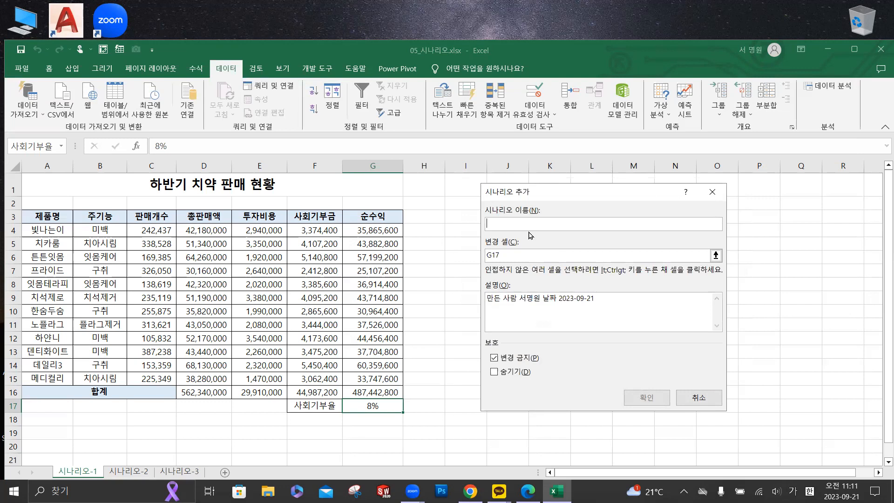
text(사회기)
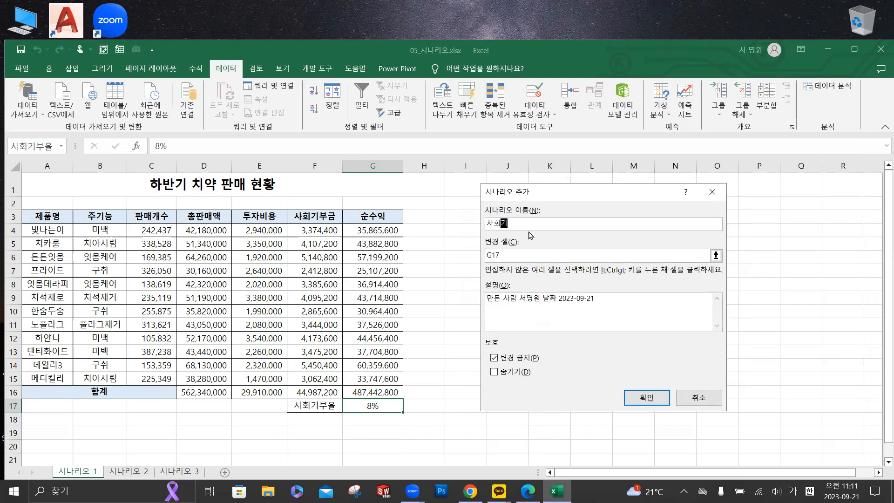
text(부율확대)
click(654, 399)
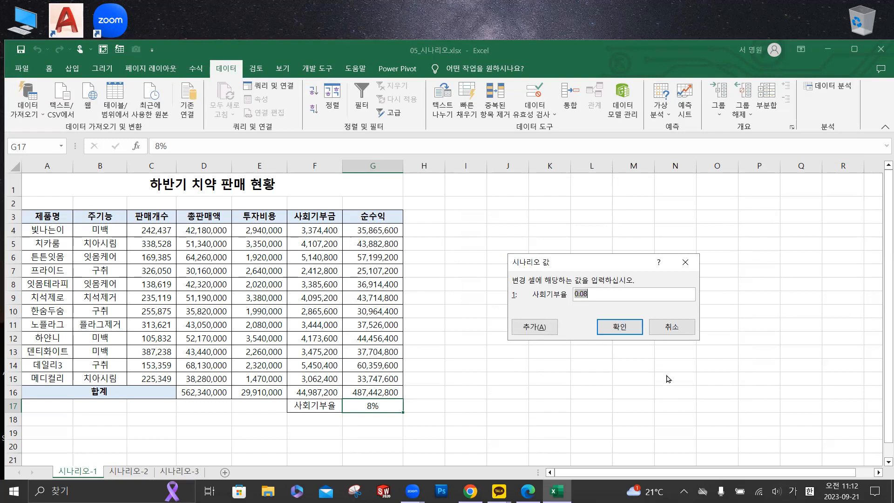
- Set the 사회기부율 value of the 사회기부확대 scenario to 11% and accept it
text(1)
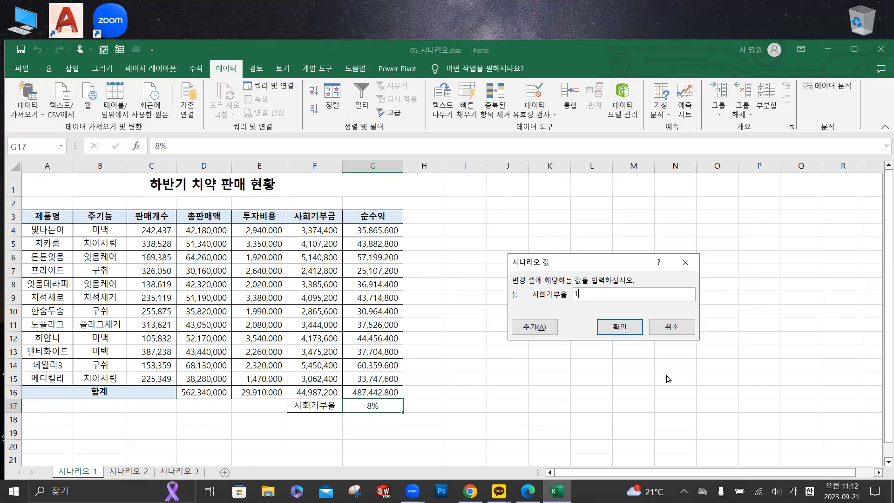
text(1%)
drag(603, 294, 563, 297)
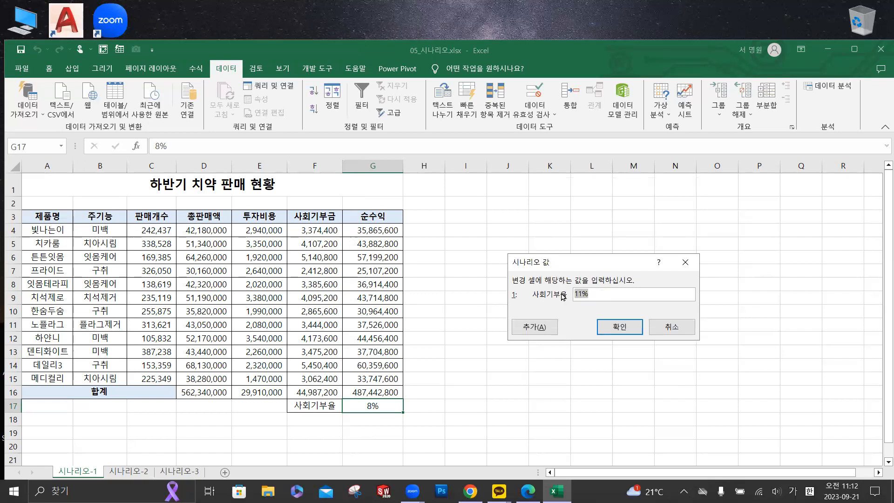
text(0.11)
drag(598, 295, 567, 302)
text(11%)
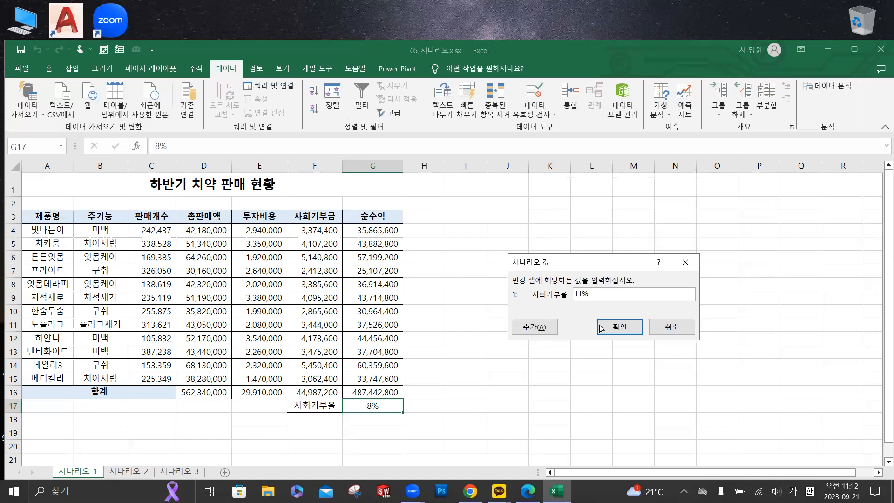
click(617, 328)
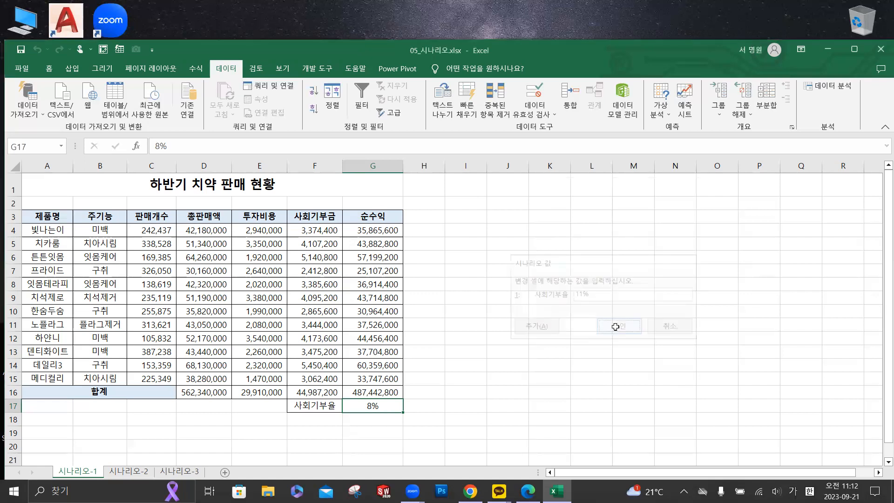
- Add a second scenario named 사회기부축소 on changing cell G17 with the 사회기부율 value 5%
key(ctrl)
key(ctrl)
key(ctrl)
click(672, 215)
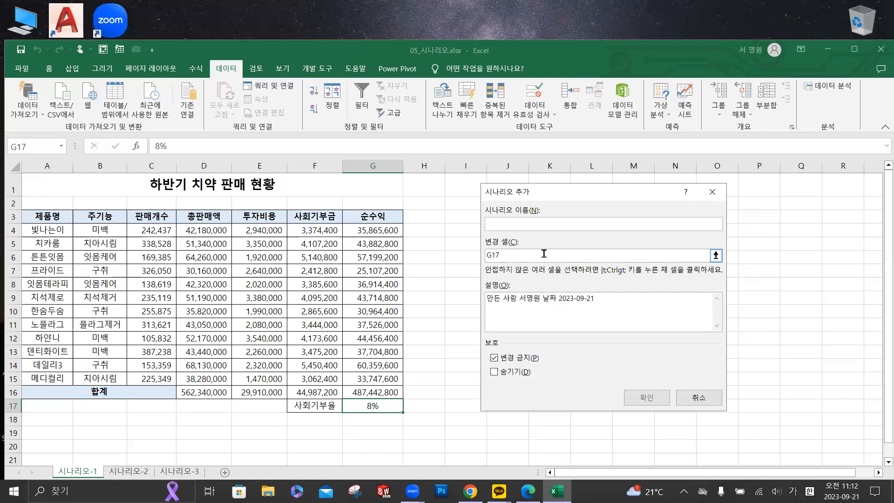
text(사회기부축소)
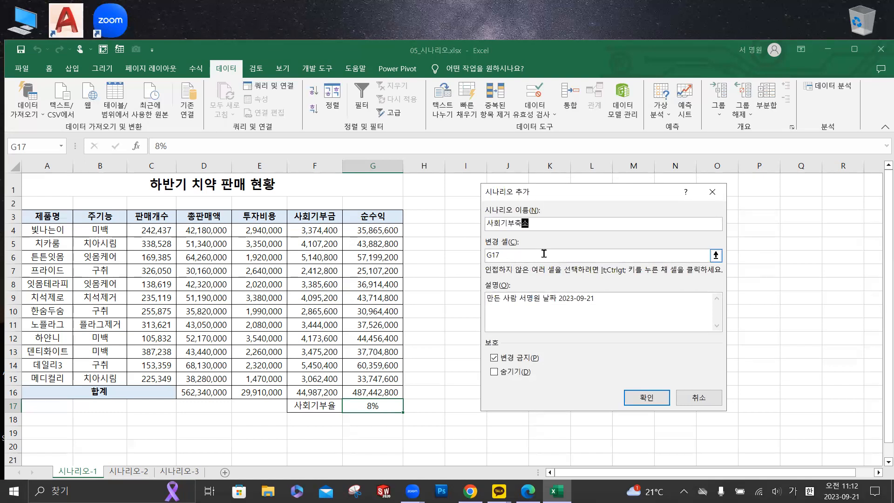
click(638, 397)
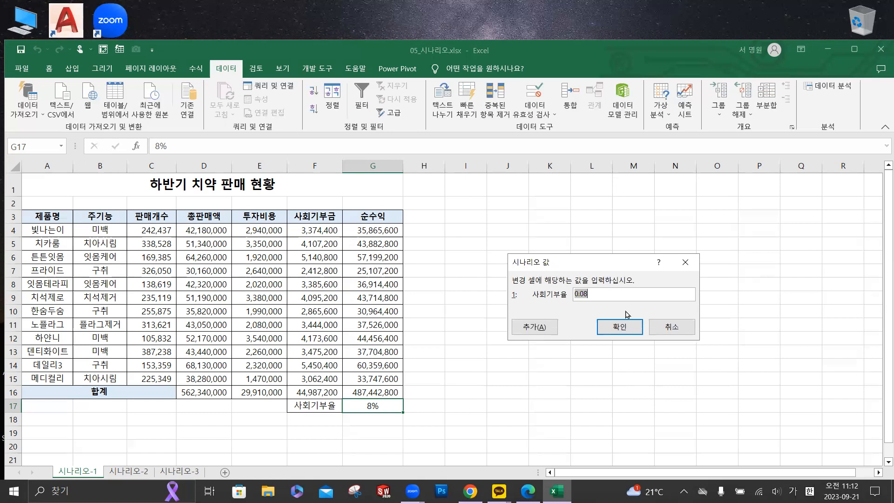
text(5%)
click(619, 327)
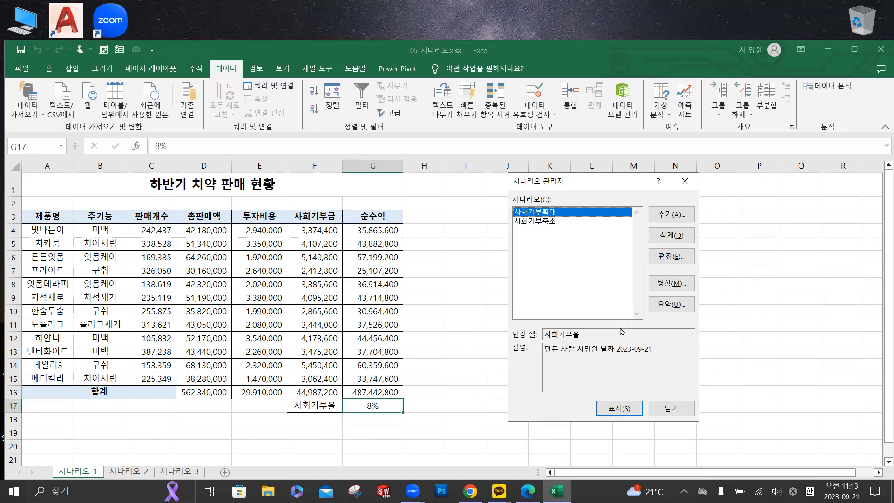
- Generate a scenario summary report of the two donation scenarios with G16 as the result cell
click(670, 305)
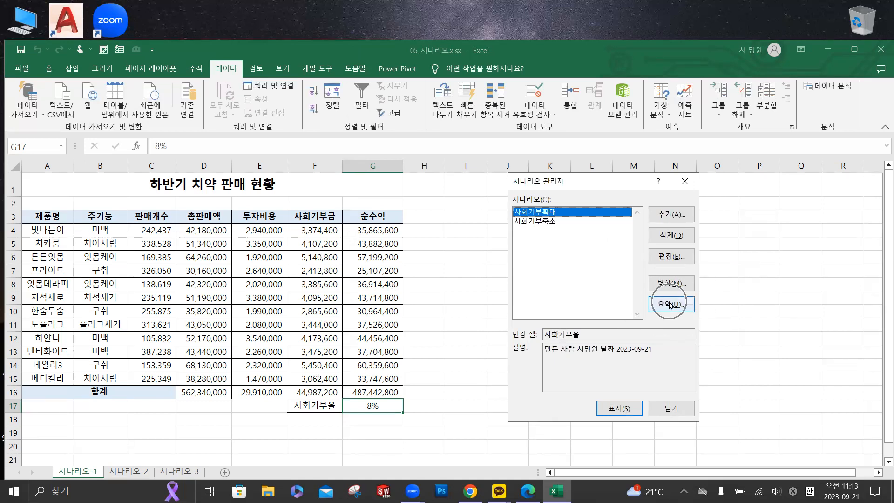
click(625, 409)
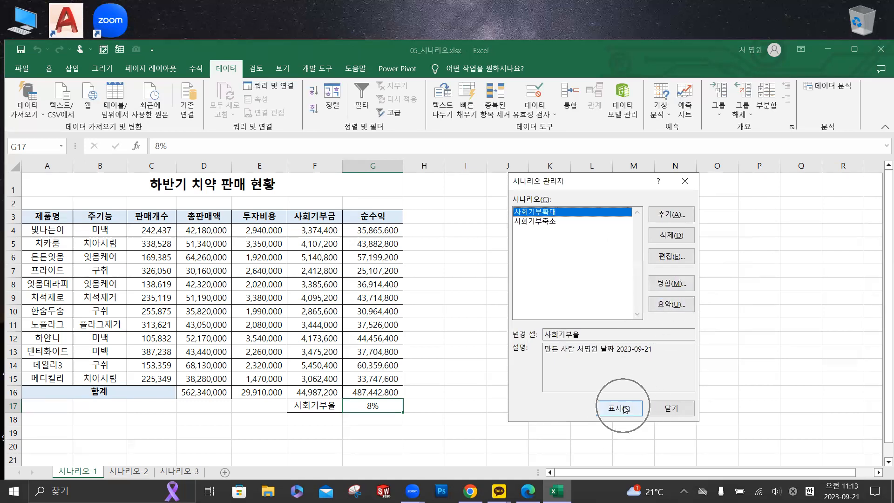
click(669, 307)
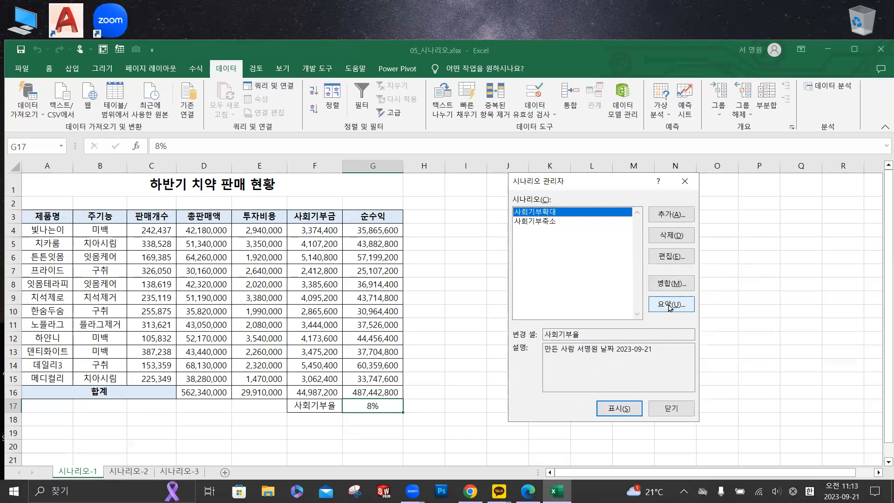
click(669, 306)
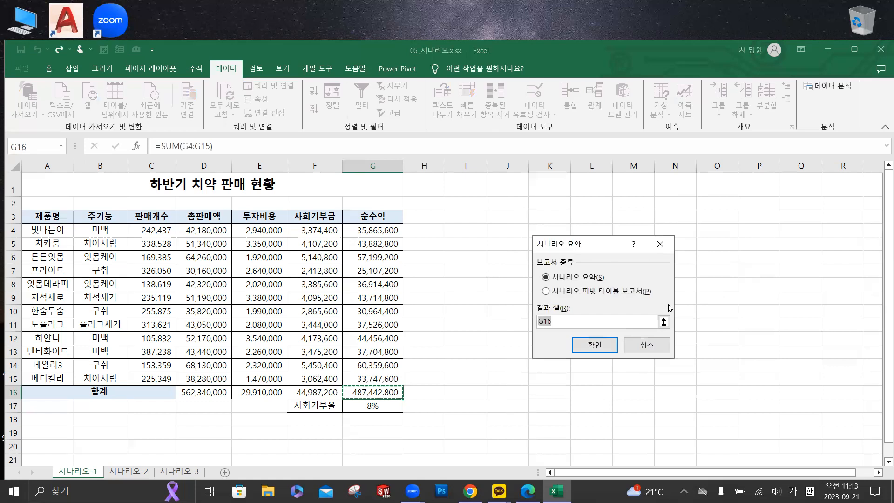
click(559, 324)
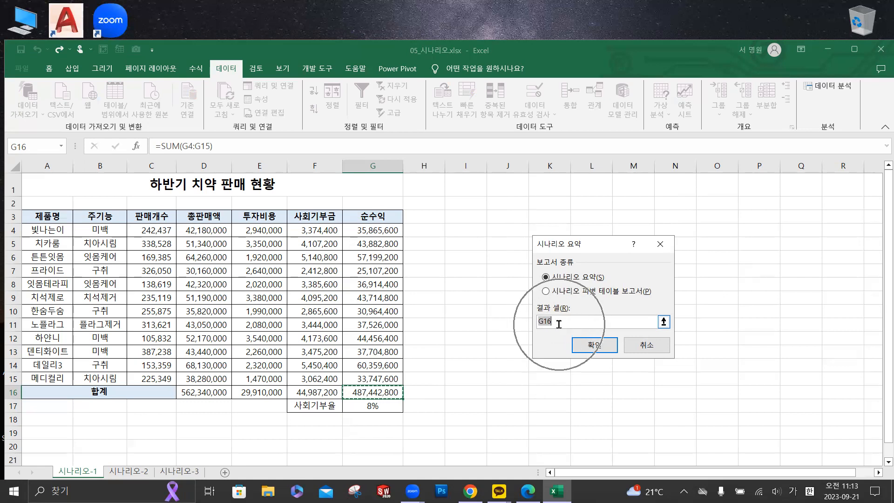
click(594, 345)
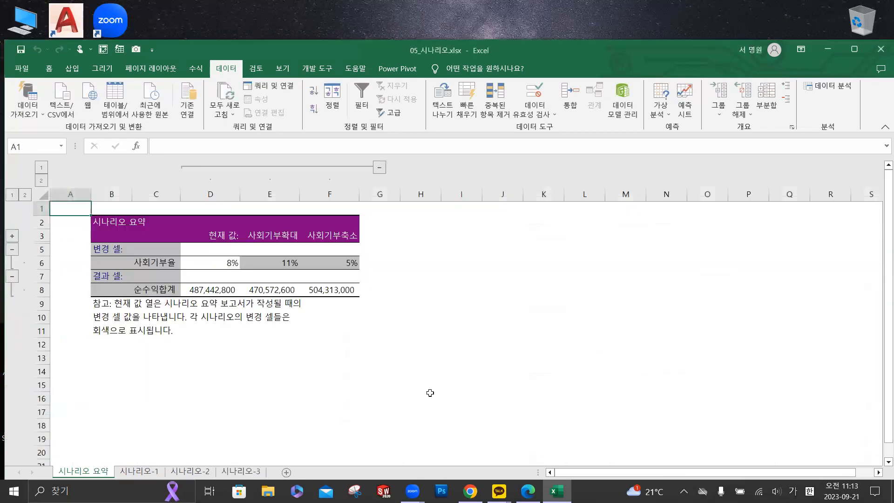
- Examine the 사회기부율 changing-cell and 순수익합계 result-cell labels in the scenario summary
scroll(146, 277, up, 2)
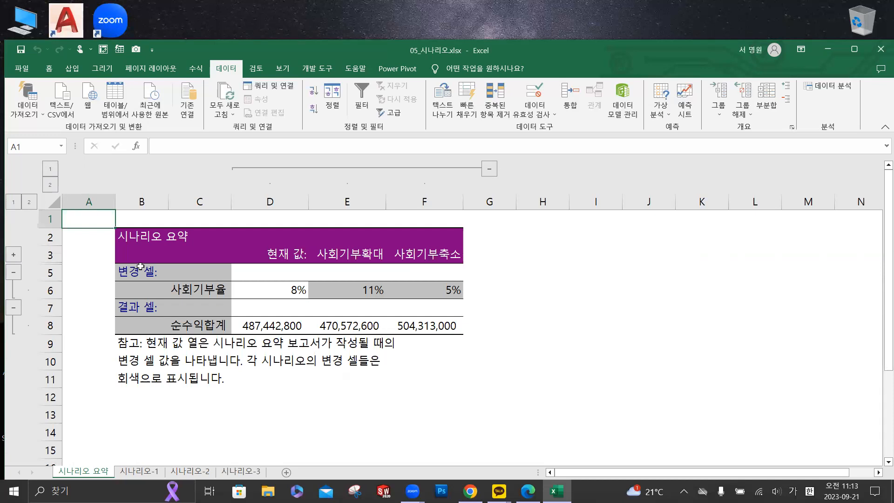
click(202, 289)
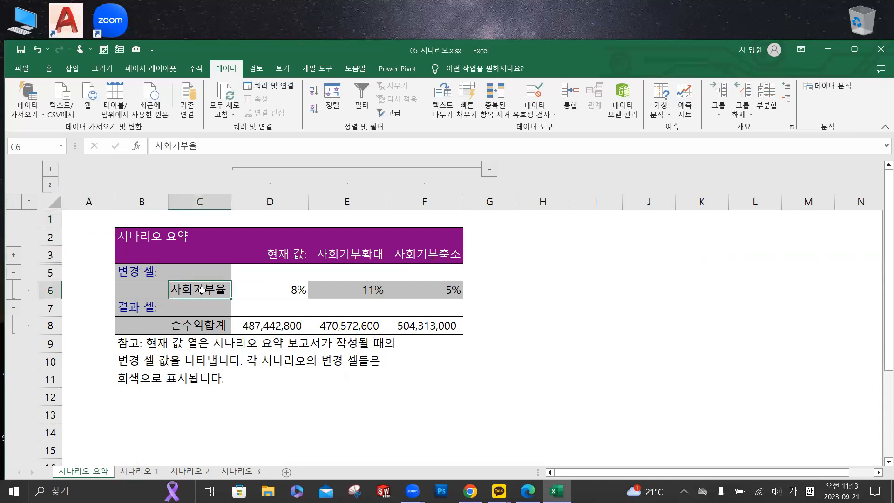
click(209, 325)
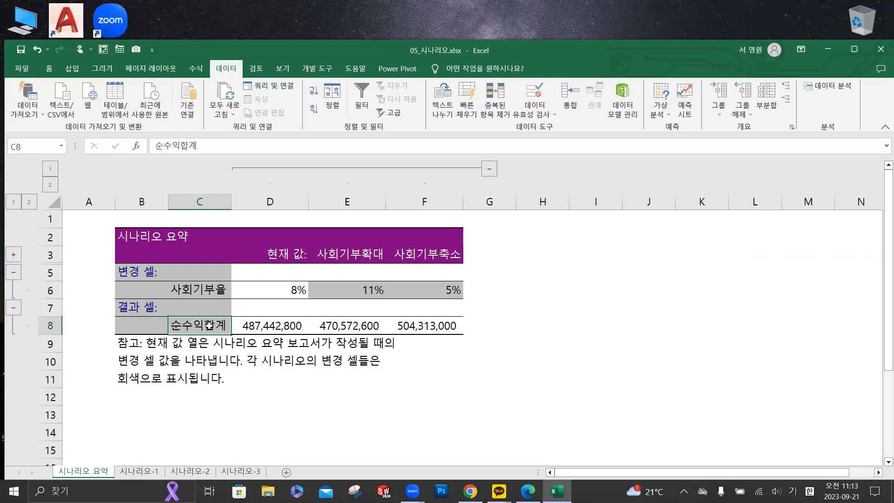
click(222, 285)
click(215, 325)
click(201, 287)
click(199, 329)
- On the 시나리오-2 sheet, define the name 총매출 for the total sales in cell G13
click(193, 473)
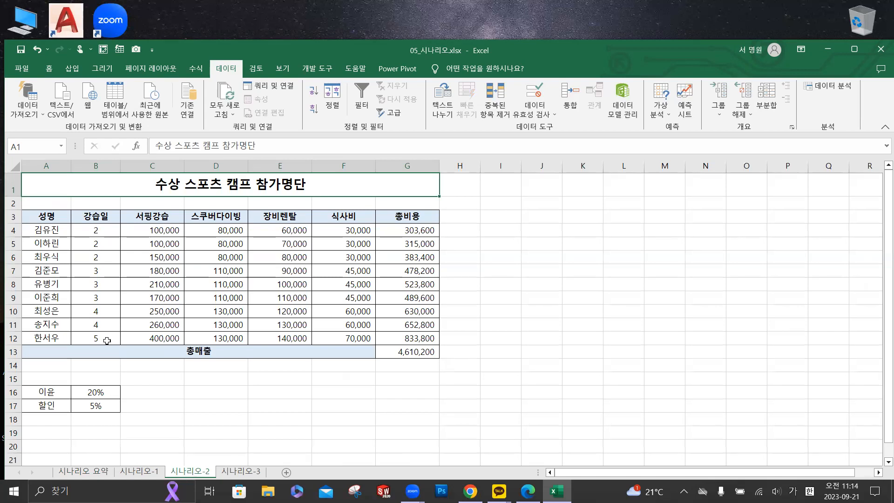
click(415, 352)
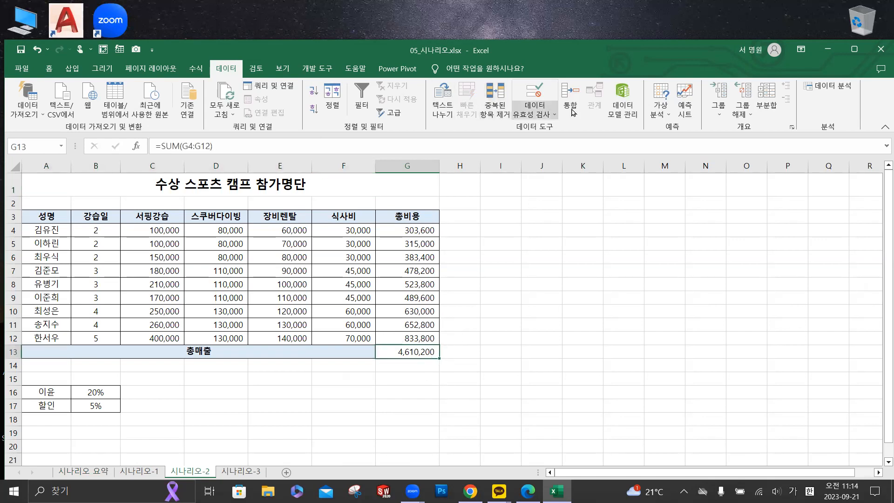
click(661, 112)
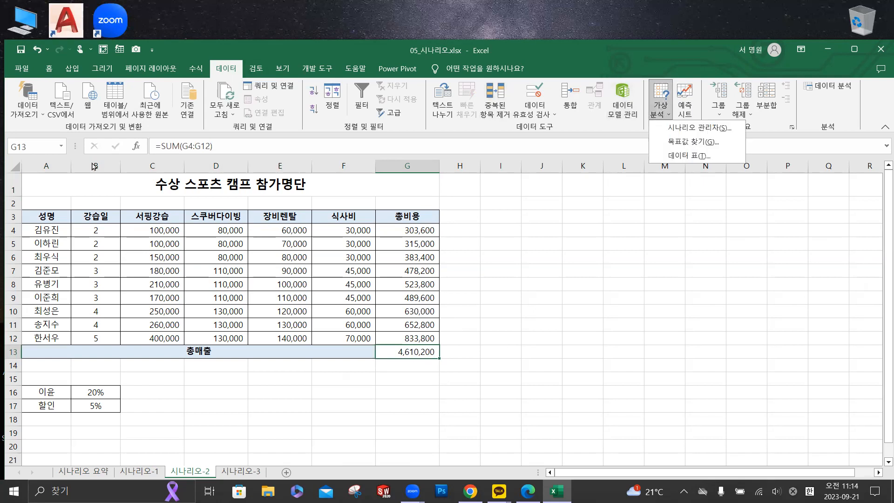
click(41, 147)
click(40, 145)
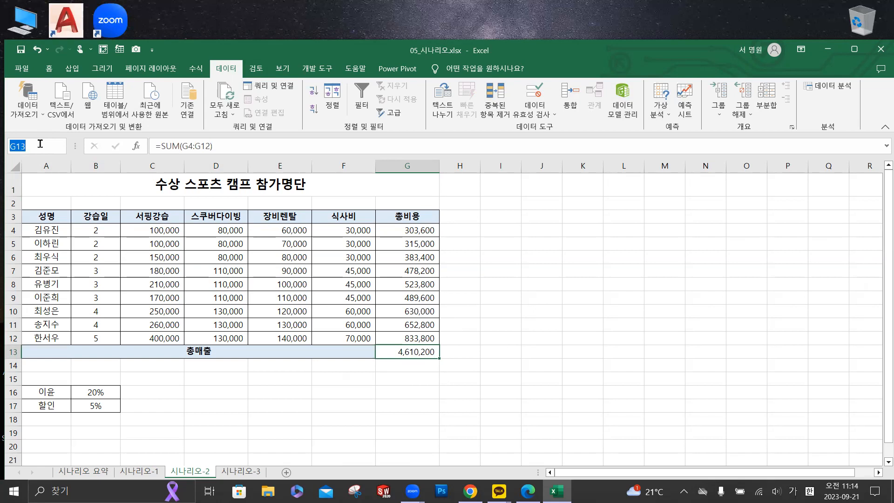
text(총매출)
key(Return)
- Name cell B16 이윤 and cell B17 할인
click(98, 393)
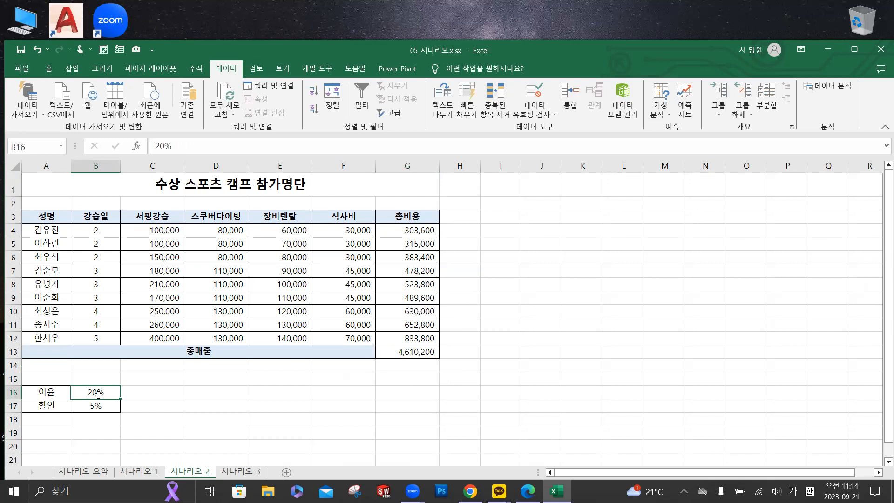
click(46, 140)
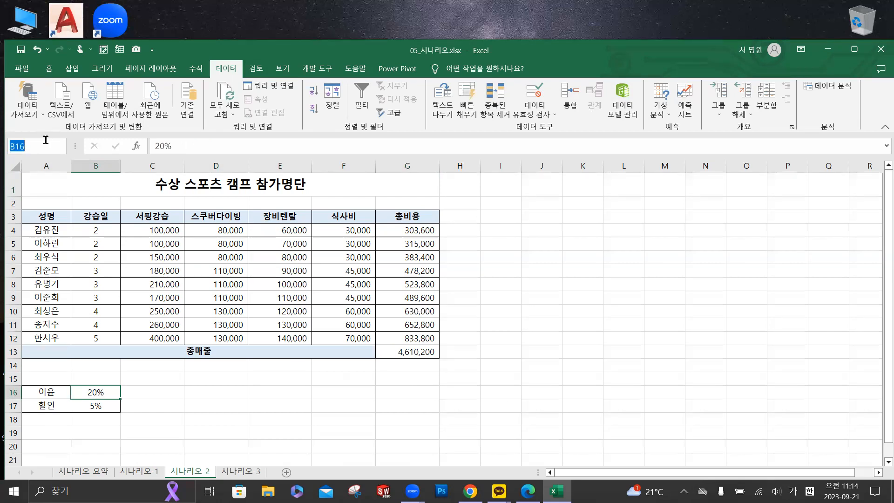
text(이윤)
key(Return)
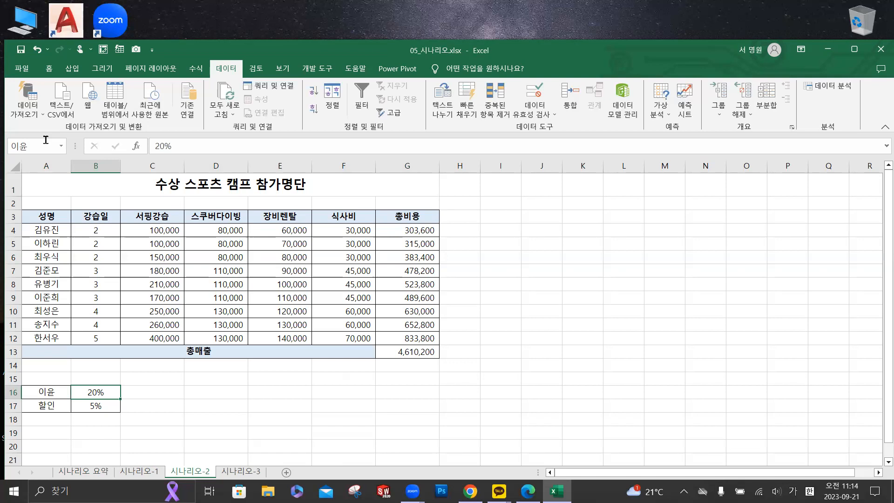
click(108, 406)
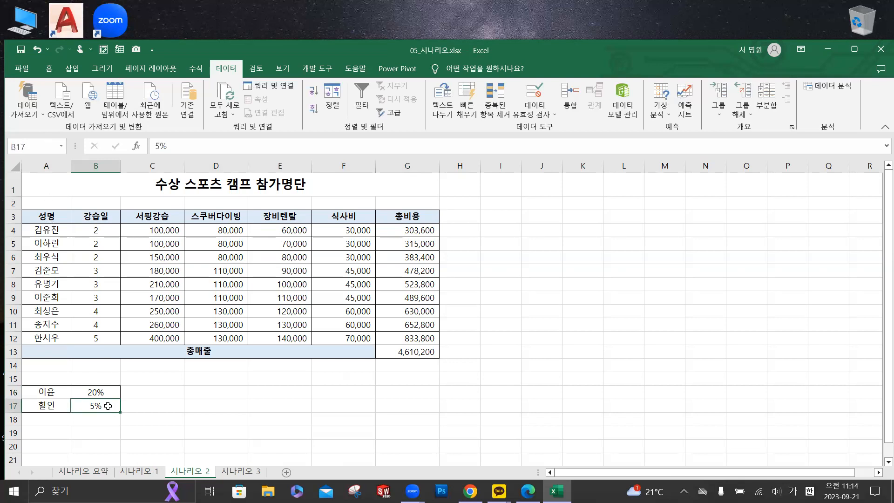
click(36, 142)
text(할인)
key(Return)
- In the Scenario Manager, add a scenario named 성수기 with B16:B17 as its changing cells
drag(107, 391, 107, 407)
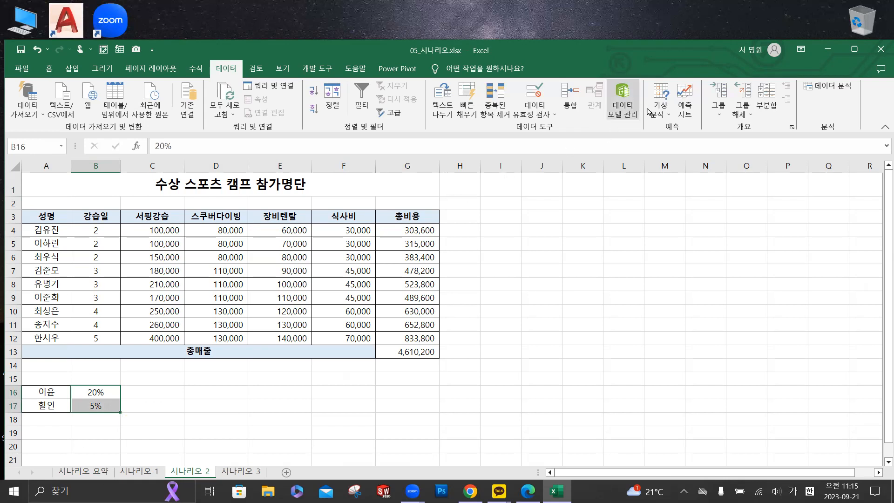
click(663, 113)
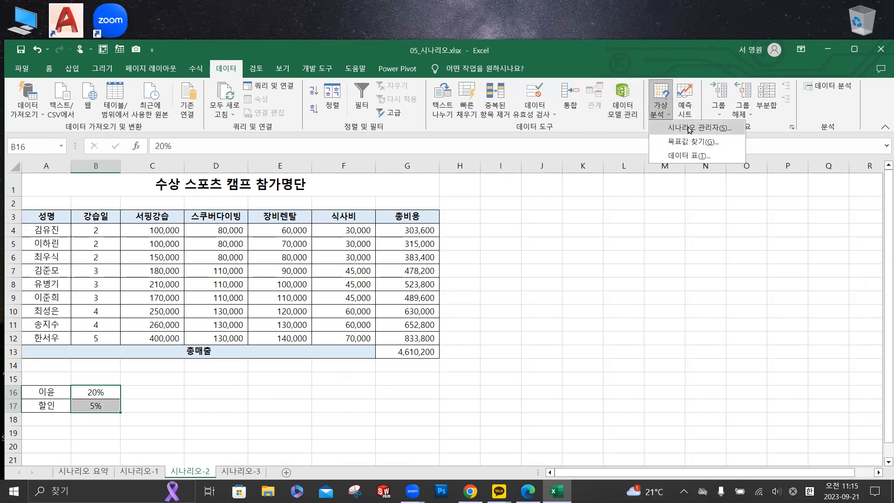
click(689, 130)
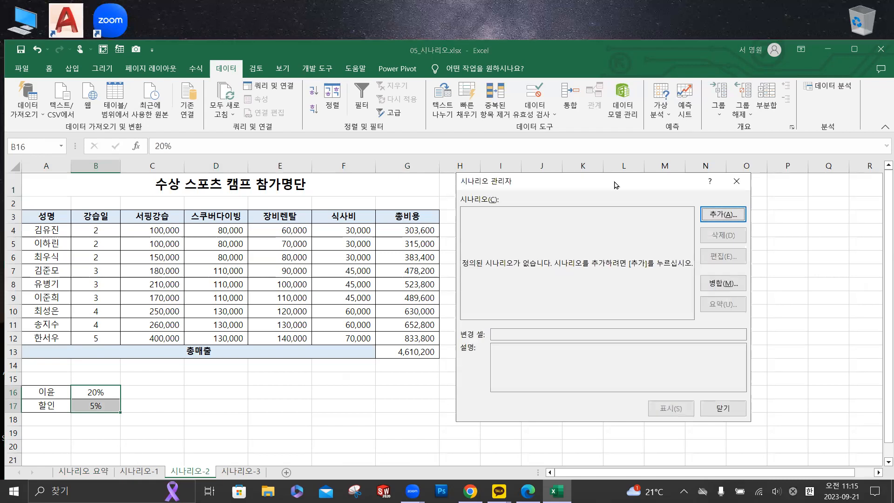
drag(596, 186, 444, 137)
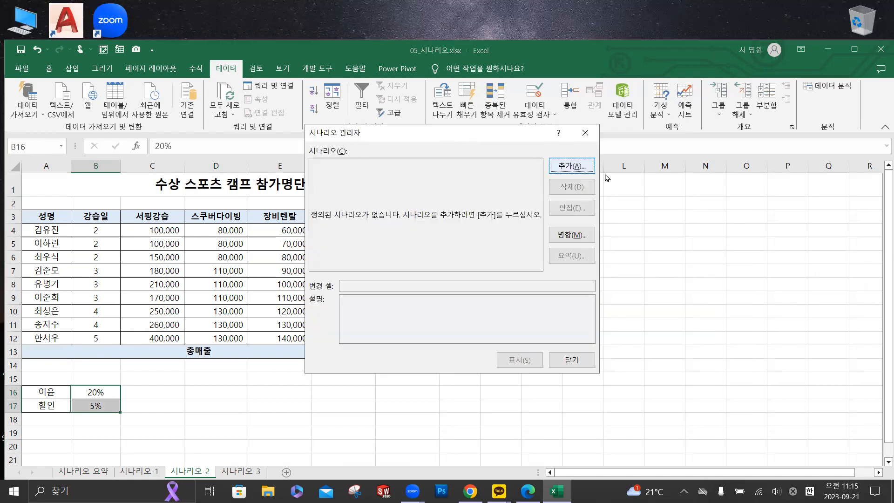
click(571, 167)
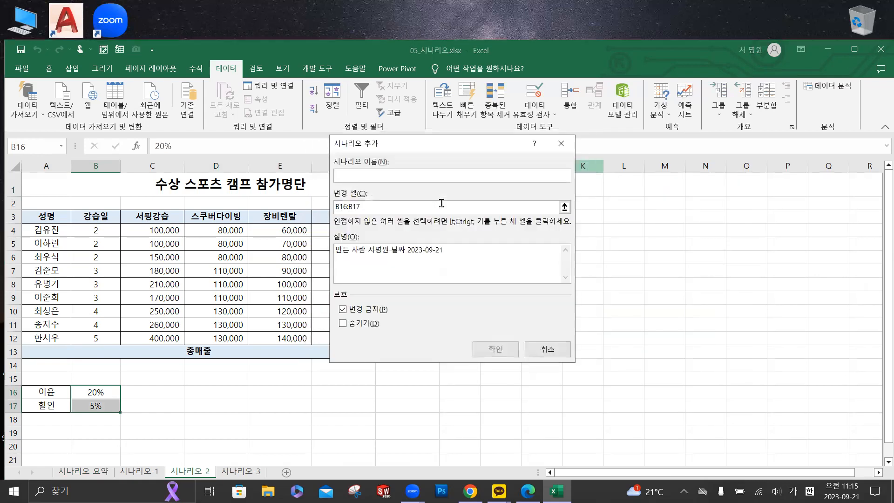
text(성수기)
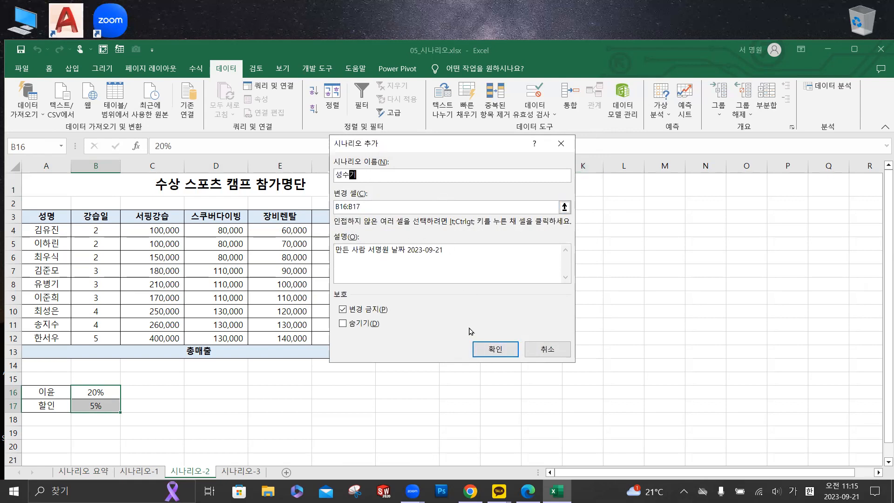
click(496, 352)
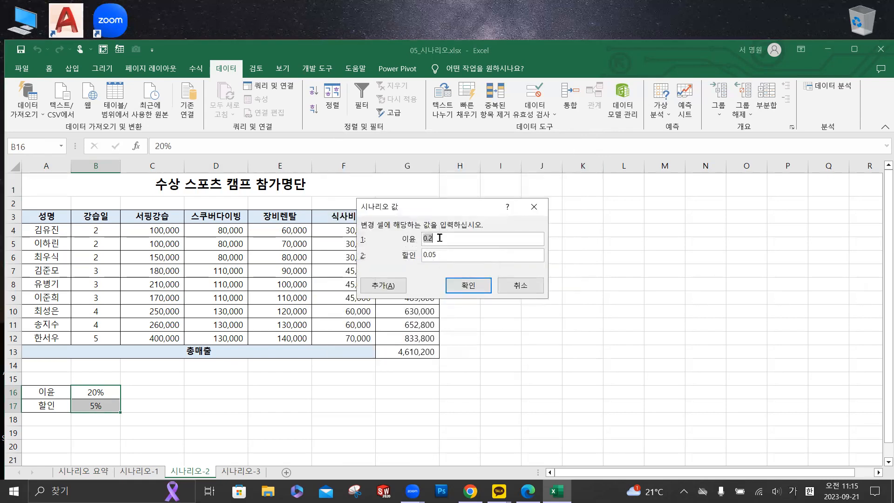
- Set the 성수기 scenario's 이윤 to 30% and 할인 to 3%, and continue to adding another scenario
text(30%)
key(Tab)
text(3%)
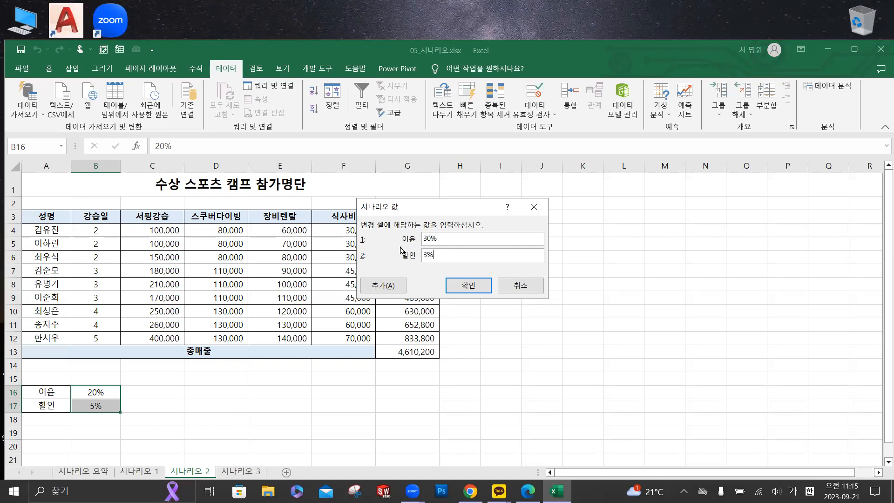
click(389, 287)
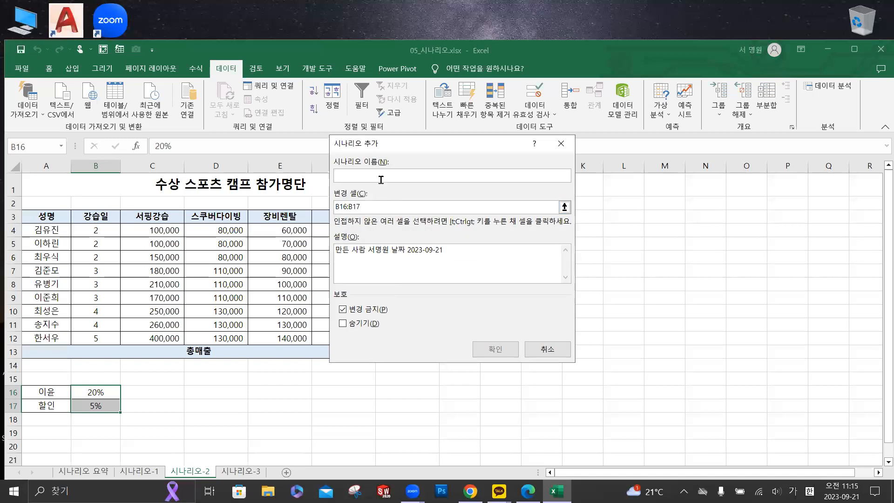
- Add a second scenario named 비성수기 on B16:B17 with 이윤 10% and 할인 7%
text(비성수기)
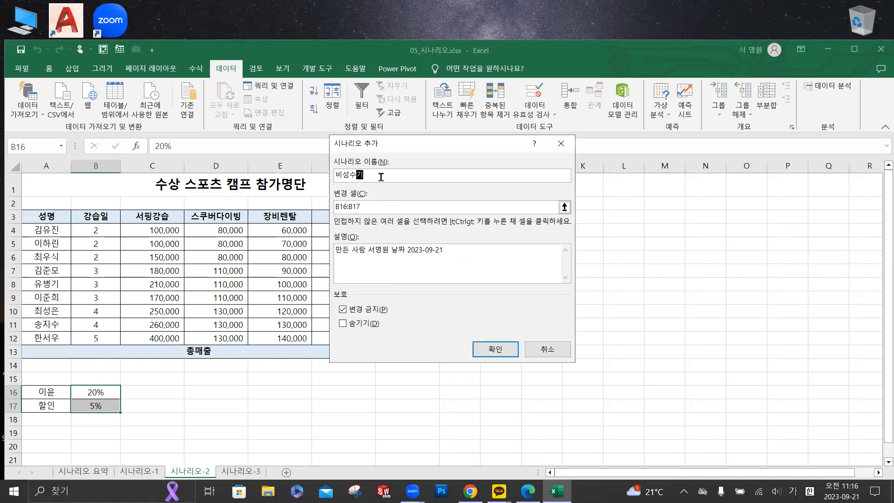
click(492, 350)
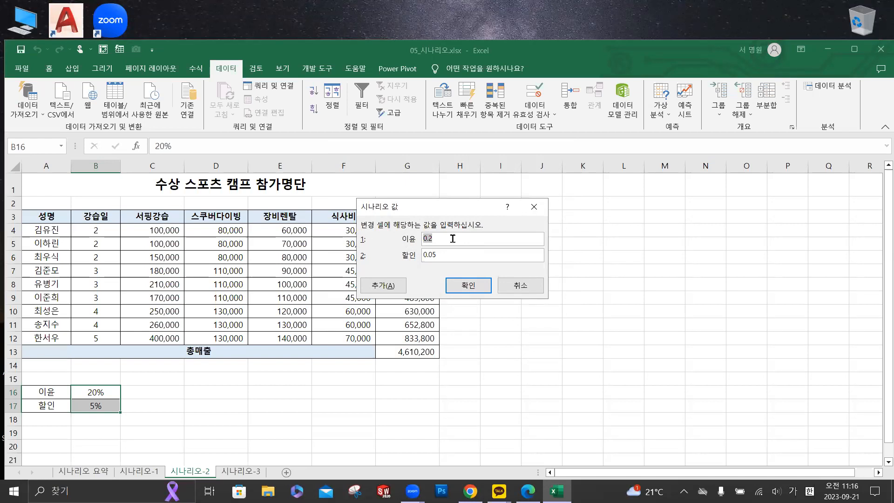
text(10%)
key(Tab)
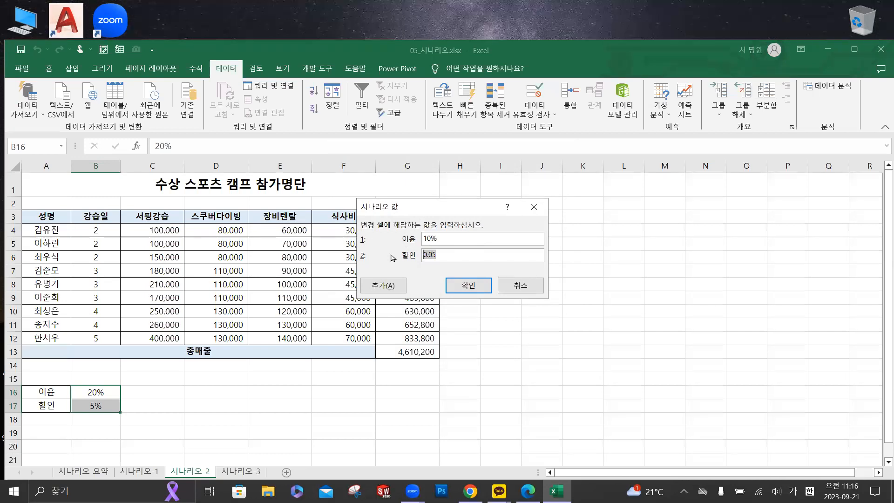
text(7%)
click(463, 285)
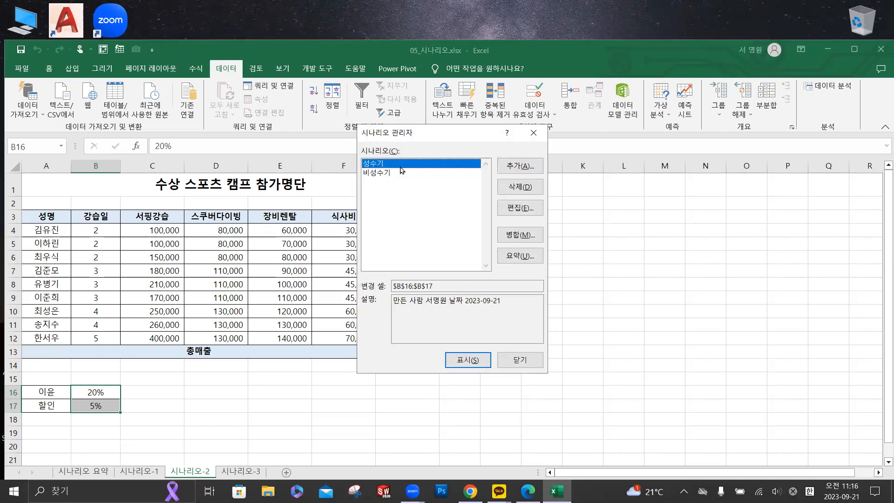
- Generate a scenario summary report of the 성수기 and 비성수기 scenarios with G13 as the result cell
click(463, 361)
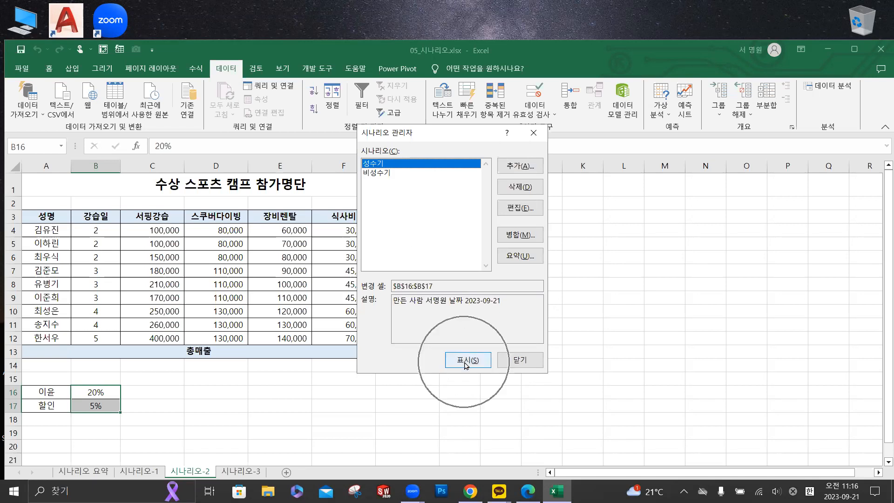
click(518, 258)
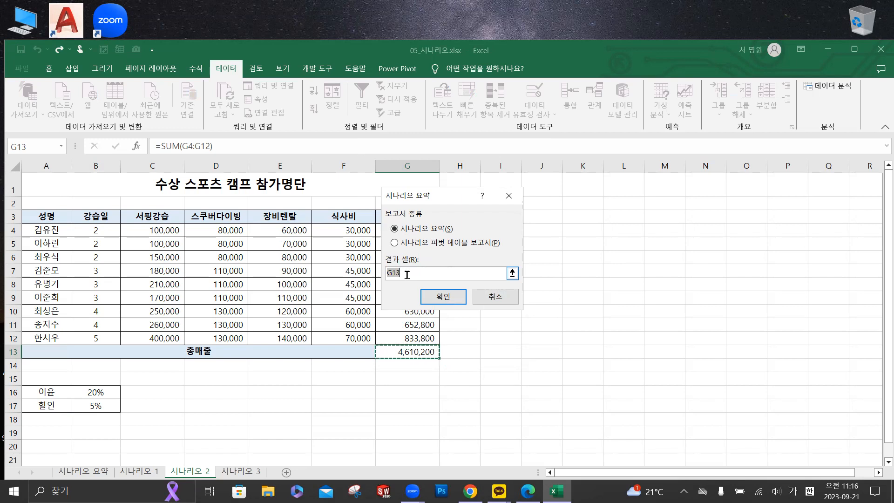
click(445, 298)
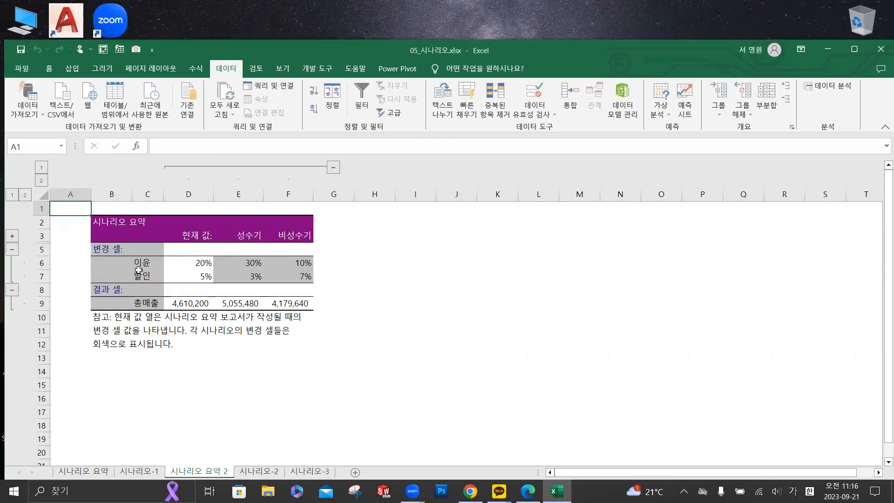
ctrl+scroll(149, 261, up, 2)
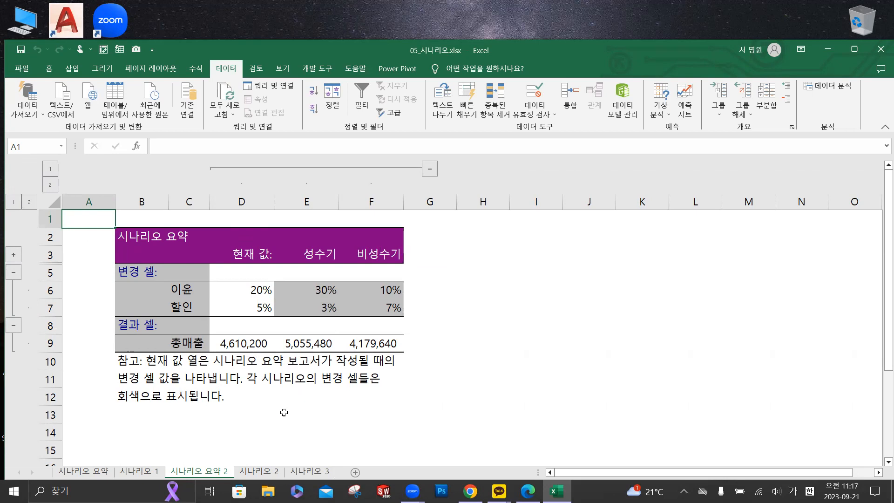
- Switch to the 시나리오-3 sheet with the 급여 지급 내역 table
click(266, 472)
click(216, 469)
click(310, 471)
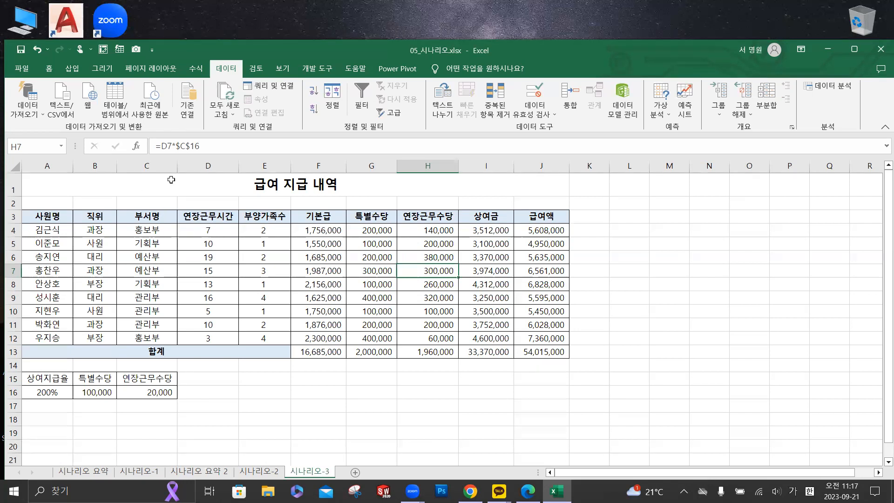
- Name cell I13 상여금합계 and cell J13 급여액합계
click(484, 352)
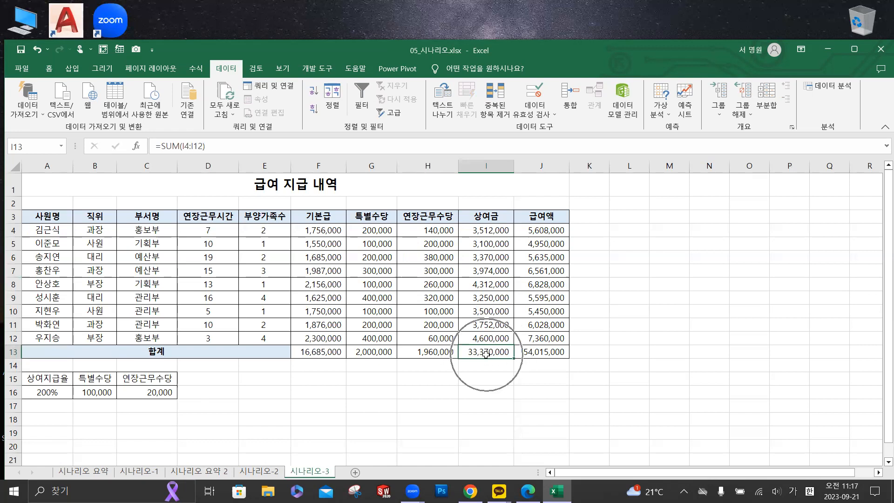
click(42, 147)
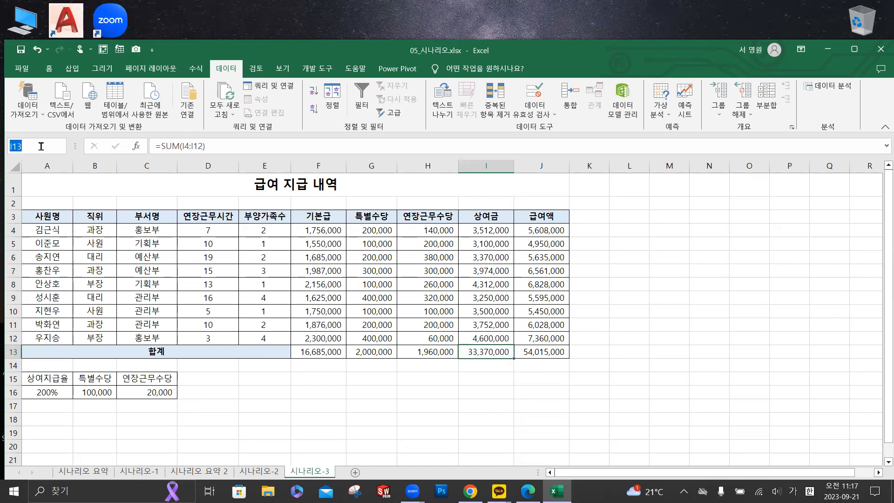
text(상여금합계)
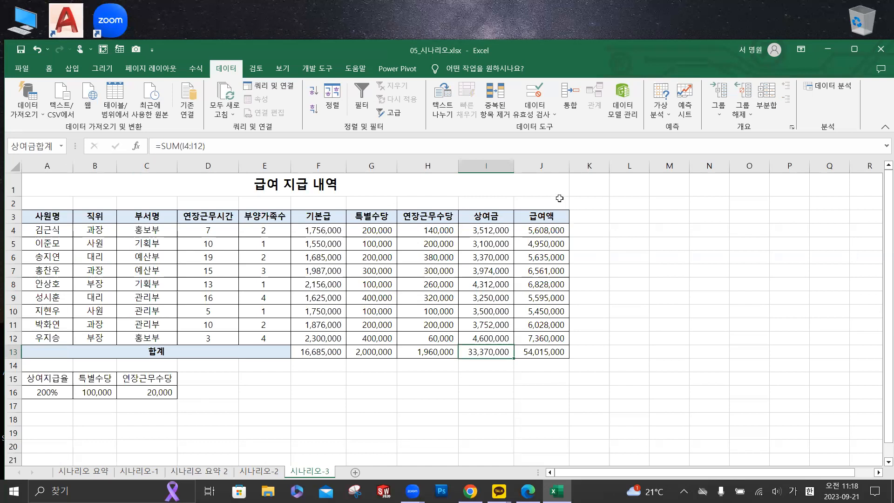
click(555, 356)
click(43, 147)
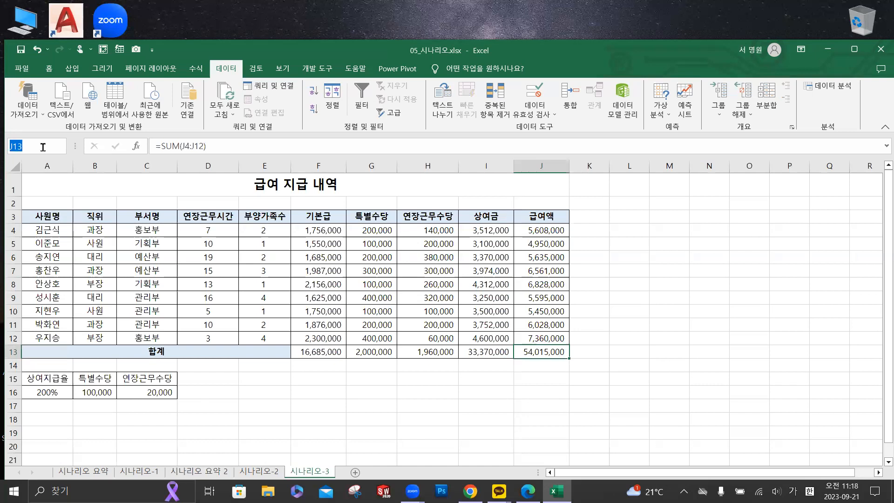
text(급여액합계)
key(Return)
- Name cell A16 상여지급율 and cell B16 특별수당
click(44, 394)
click(44, 146)
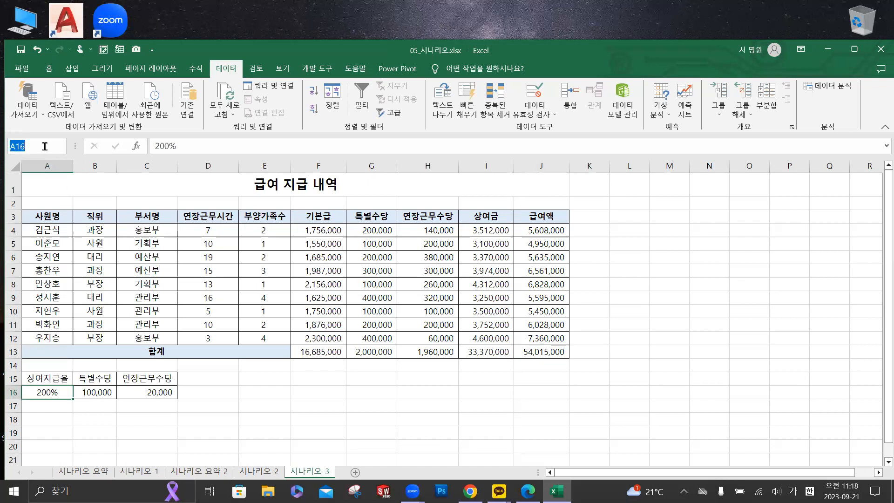
text(상여지급률)
key(Return)
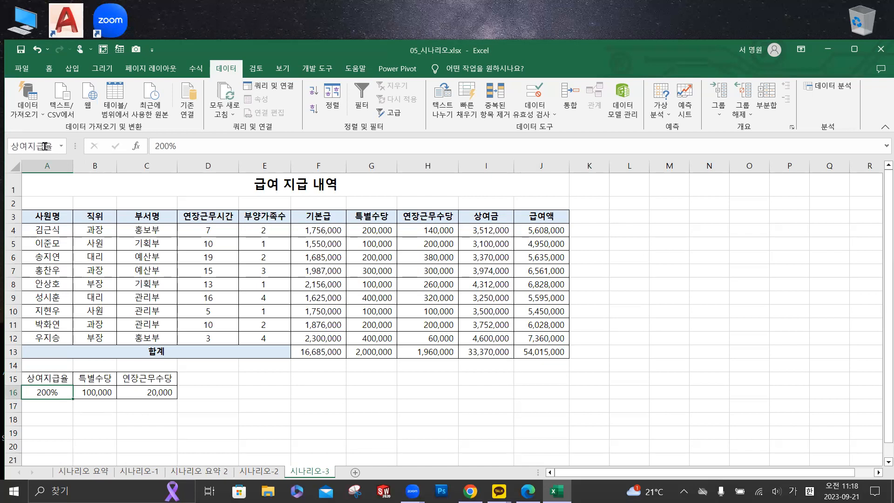
click(98, 392)
click(44, 146)
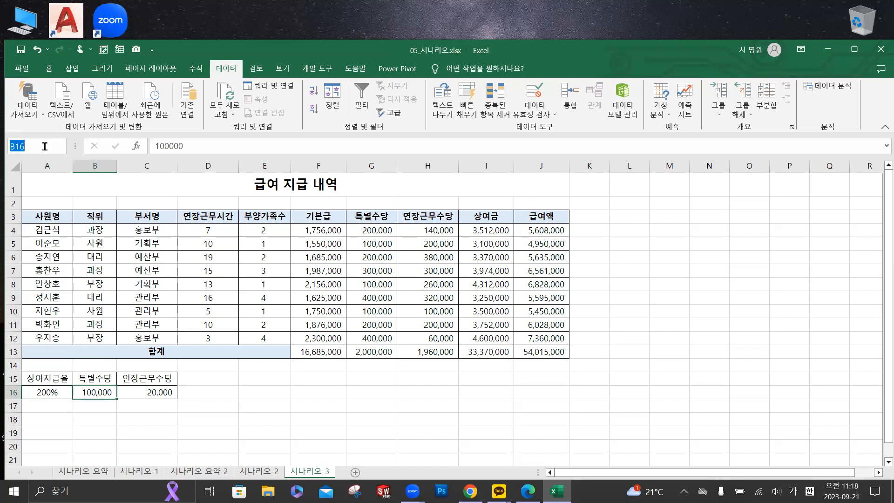
text(특별수다ㅇ)
key(Return)
- Name cell C16 연장근무수당
click(165, 393)
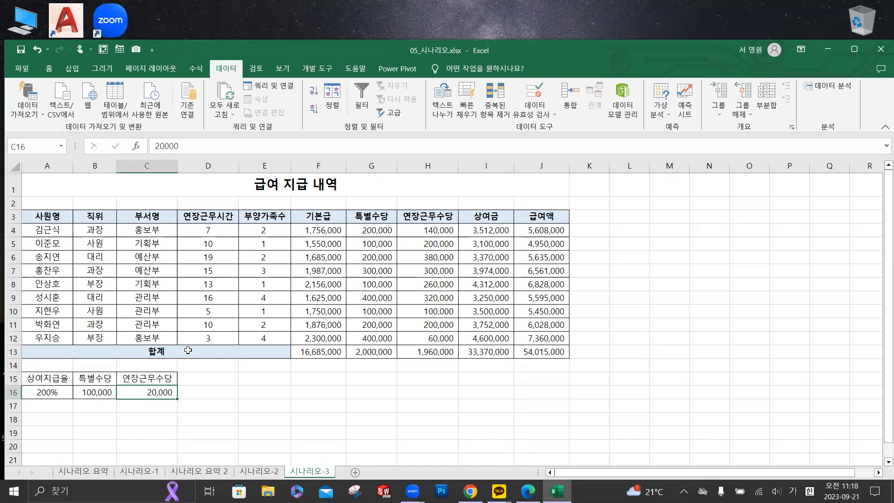
click(41, 148)
text(연장근무수당)
key(Return)
key(Return)
- Add a scenario named 급여인상 with A16:C16 as the changing cells and continue to its values
click(58, 392)
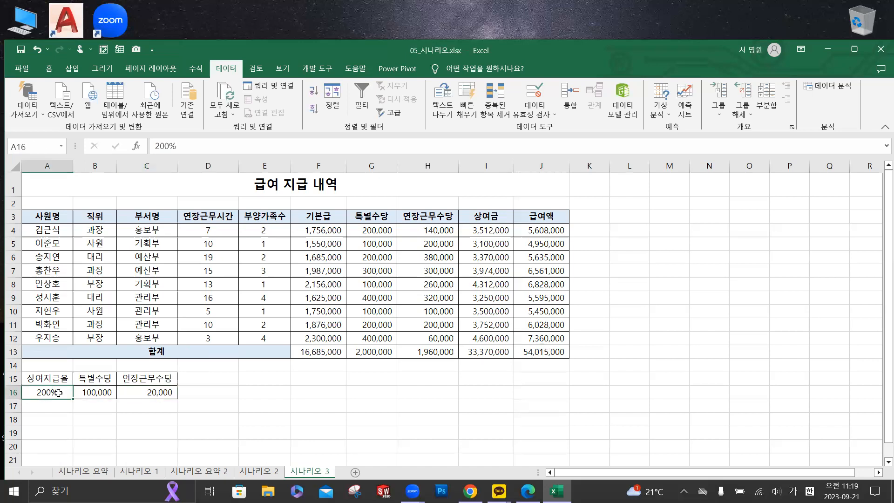
drag(58, 393, 126, 390)
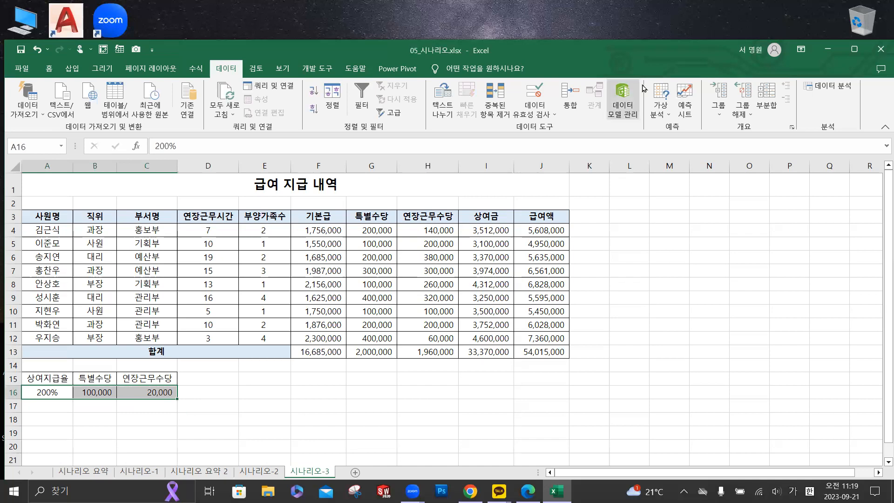
click(658, 116)
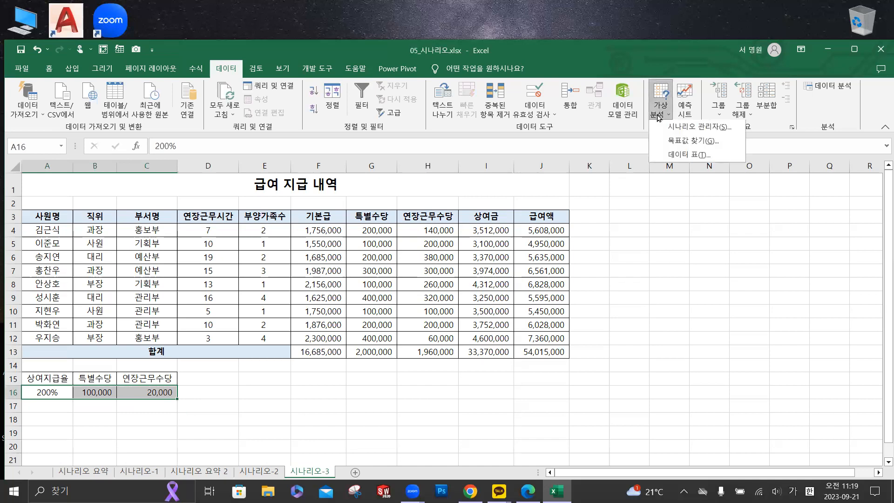
click(686, 129)
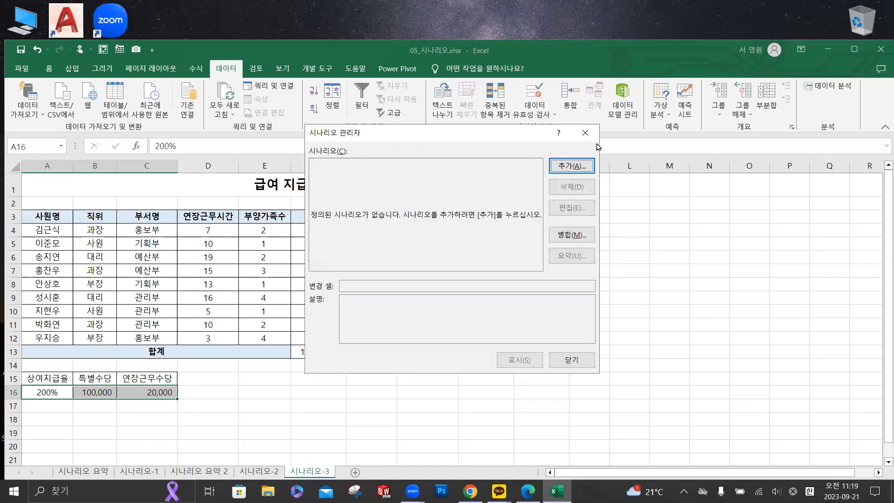
click(577, 161)
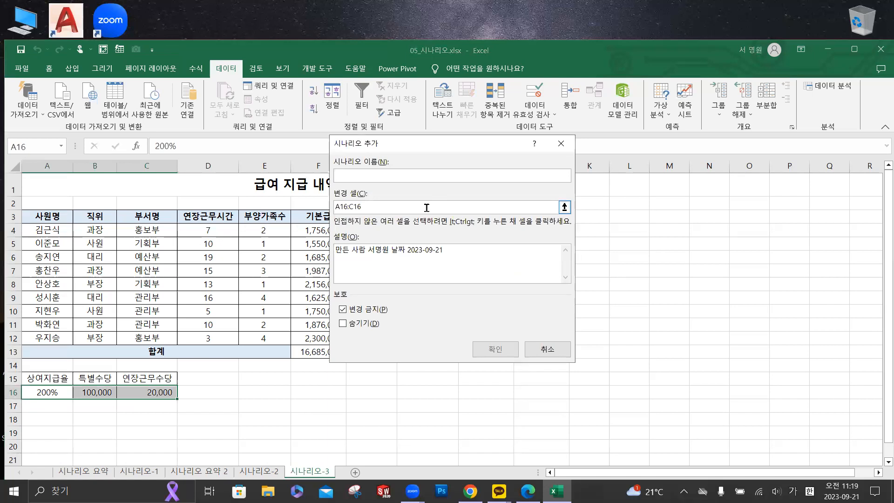
text(급여인ㅅㅏㅇ)
click(495, 353)
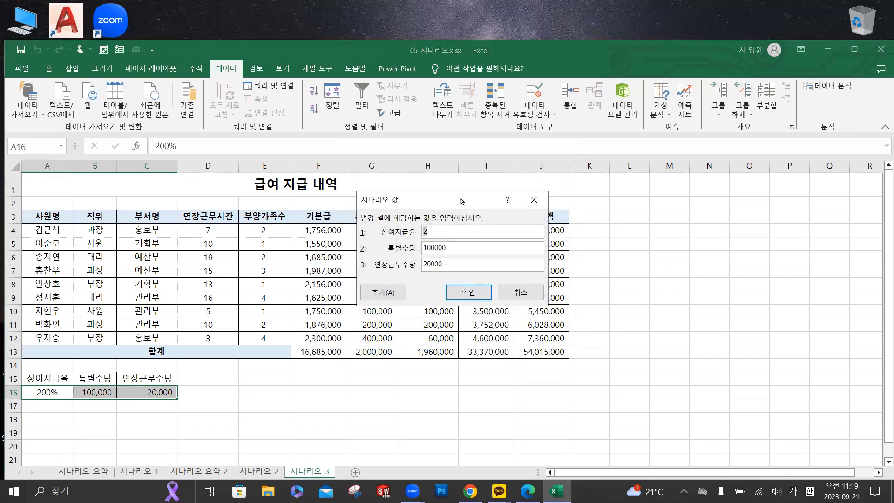
- Set the 급여인상 scenario's 상여지급율 to 3 and 특별수당 to 200000
drag(460, 209, 449, 217)
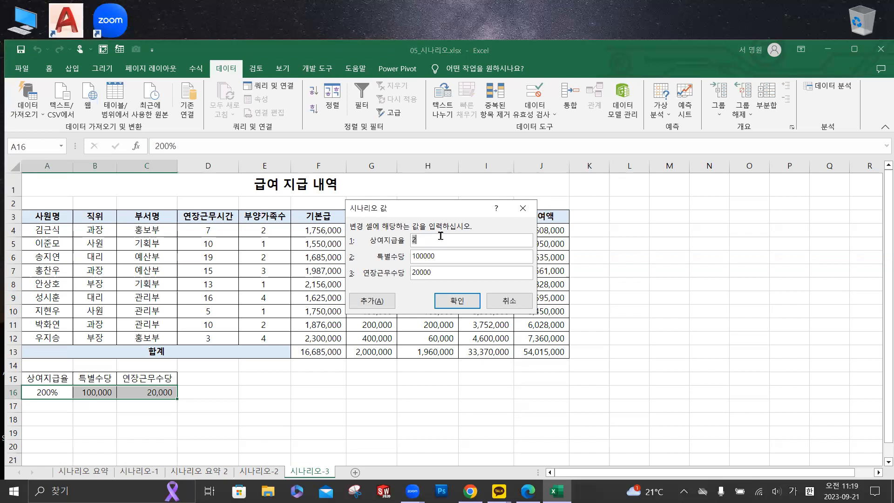
text(3)
key(Tab)
text(200000)
- Clear the 연장근무수당 value in the 급여인상 scenario
drag(470, 272, 407, 279)
key(BackSpace)
key(BackSpace)
key(BackSpace)
key(BackSpace)
text(2000)
key(BackSpace)
key(BackSpace)
key(BackSpace)
key(BackSpace)
key(BackSpace)
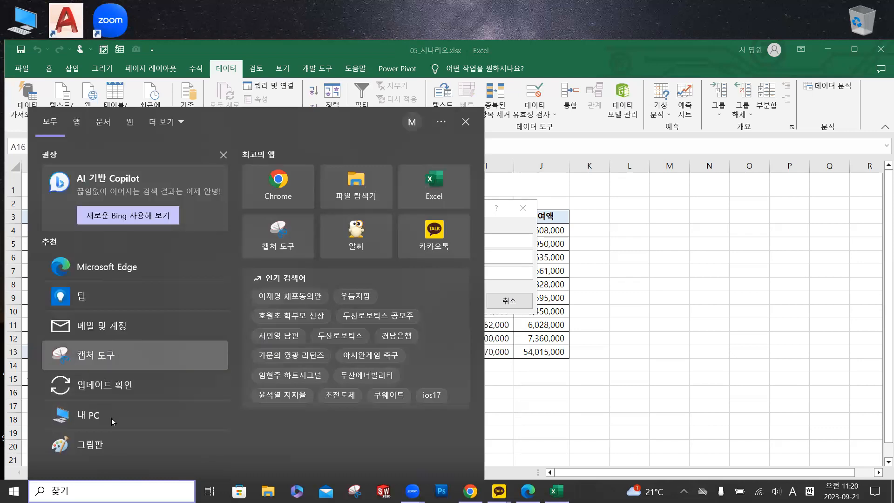
- Search Windows for 메모 and open 메모장 (Notepad)
text(app)
key(Hangul)
key(BackSpace)
key(BackSpace)
key(BackSpace)
text(메모)
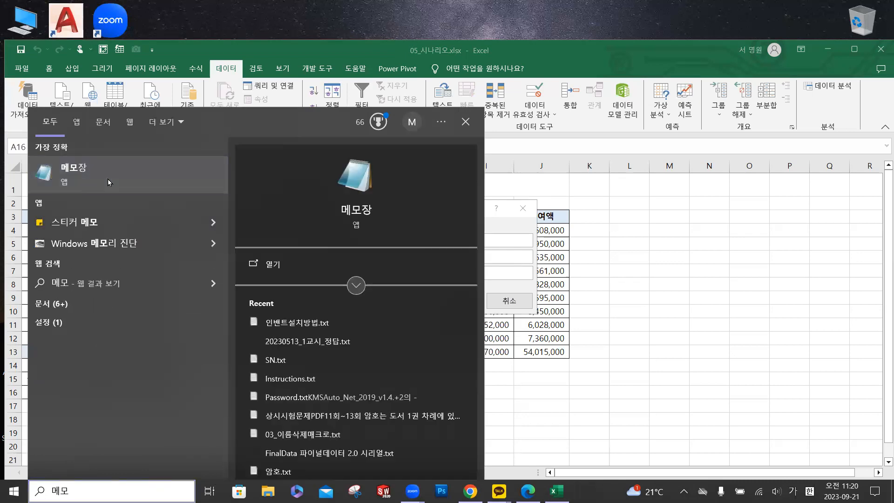
click(107, 180)
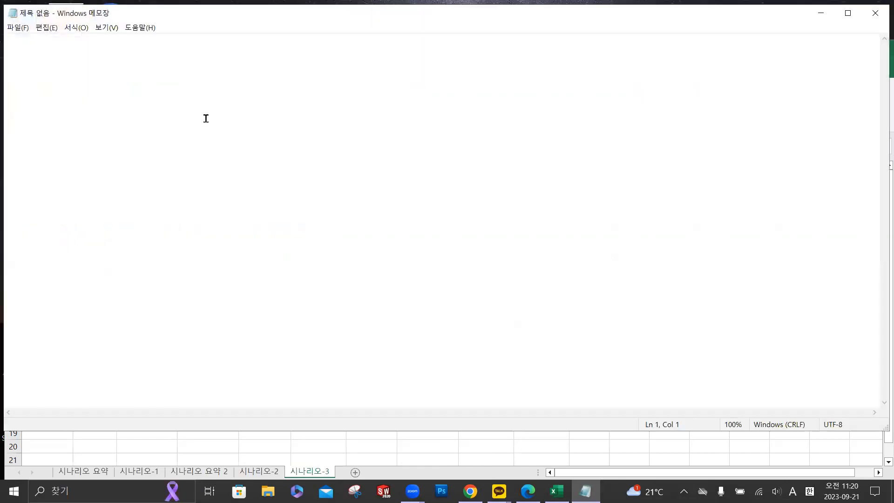
- Write the formula =20000+20000*10% in the empty note and copy it
text(=)
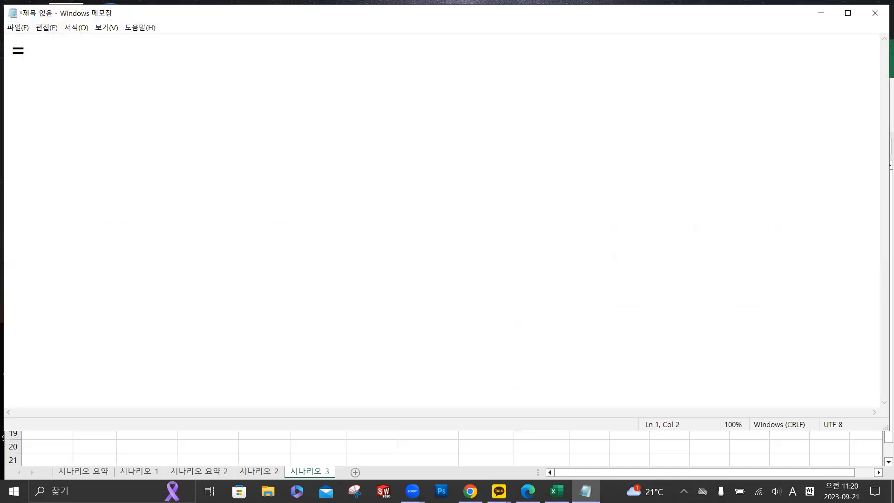
text(20000)
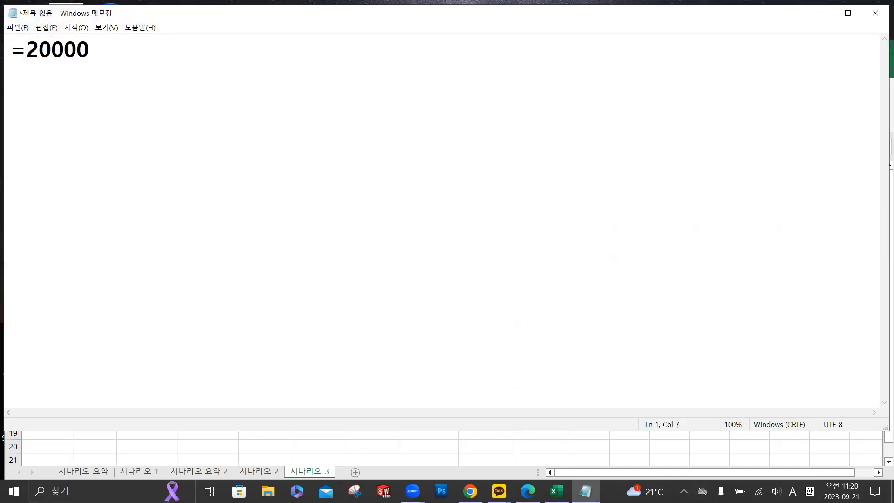
text(+200)
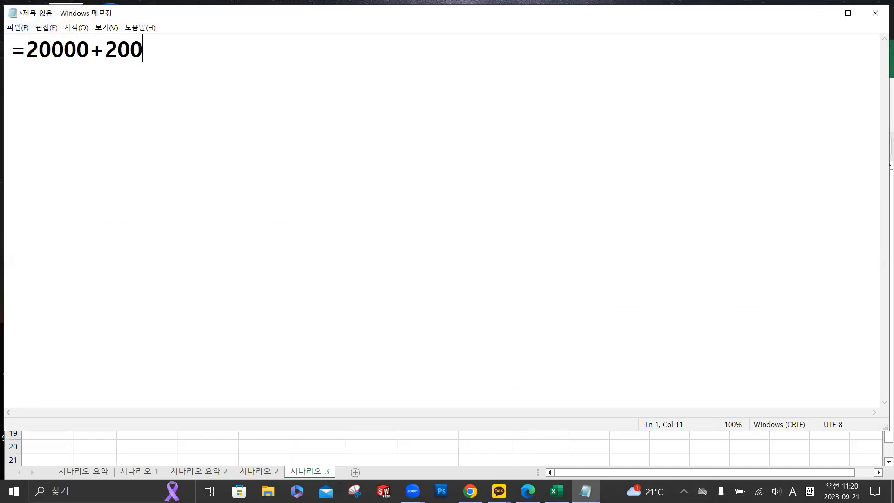
text(00*10)
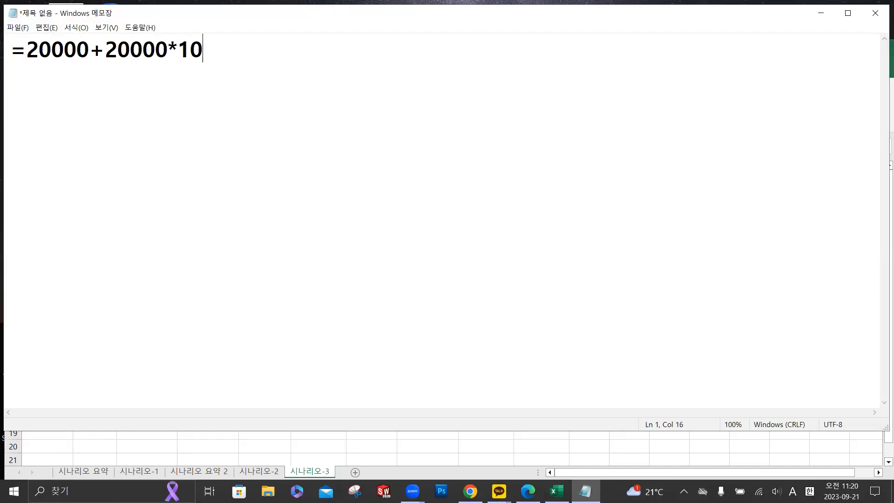
text(%)
drag(241, 50, 11, 70)
key(ctrl+c)
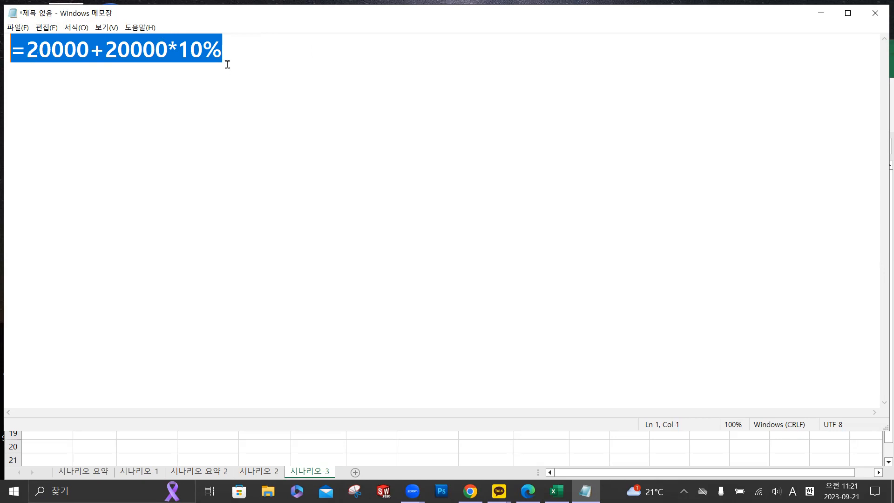
- Return to Excel, paste the copied formula as the 급여인상 scenario's 연장근무수당 value, and save the scenario
click(822, 15)
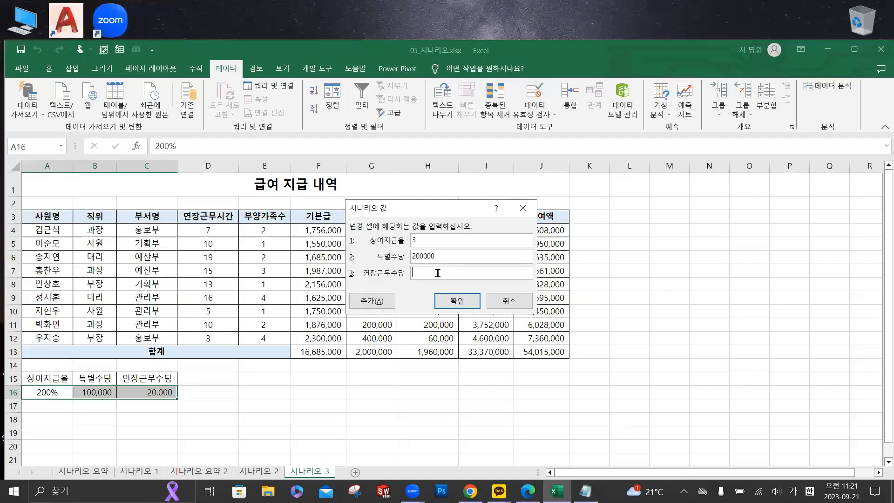
key(ctrl+v)
click(464, 298)
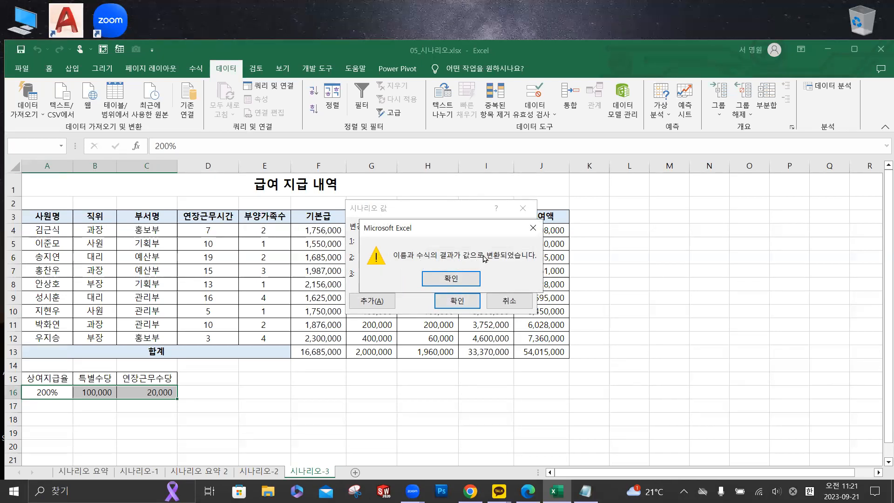
click(458, 279)
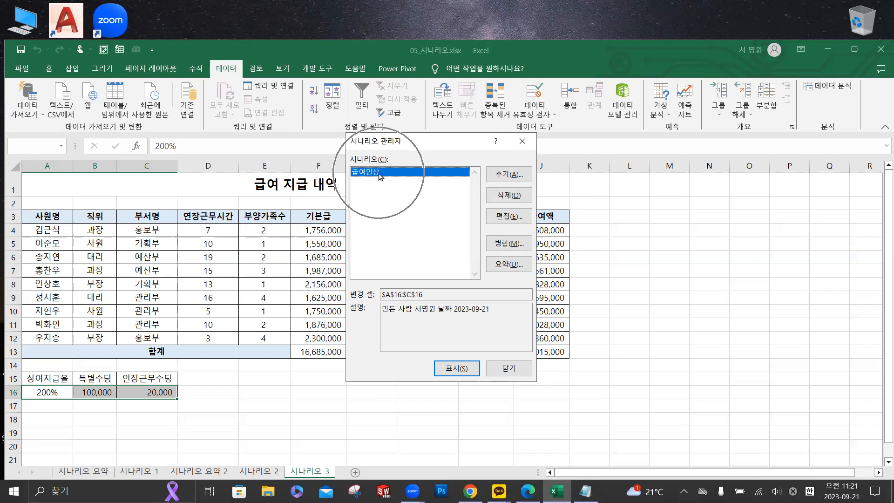
- Reopen the 급여인상 scenario's values to check the stored 연장근무수당 amount
click(507, 219)
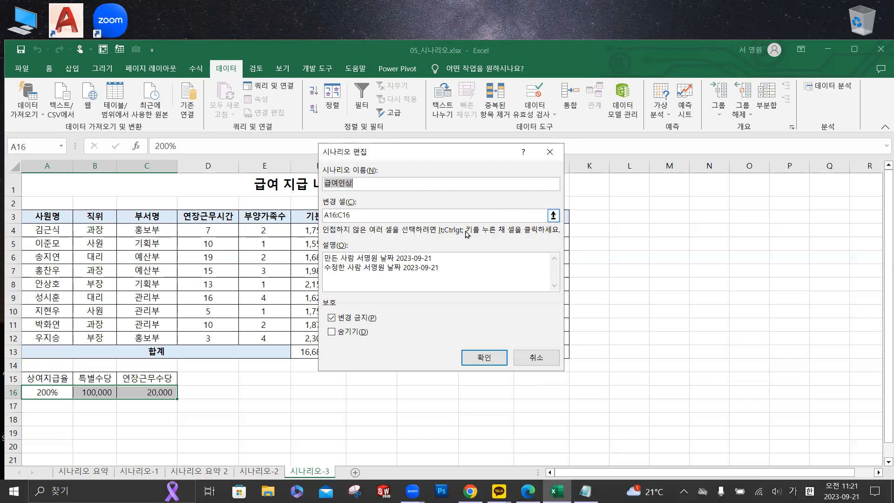
click(502, 361)
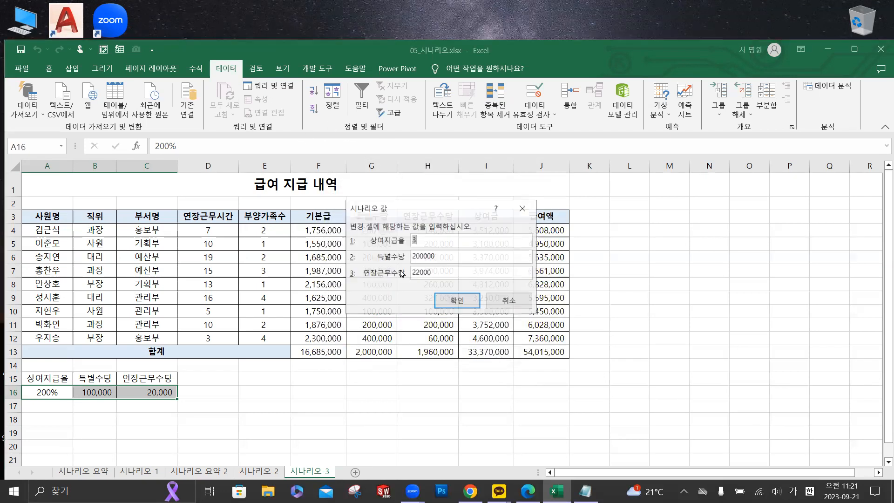
click(433, 272)
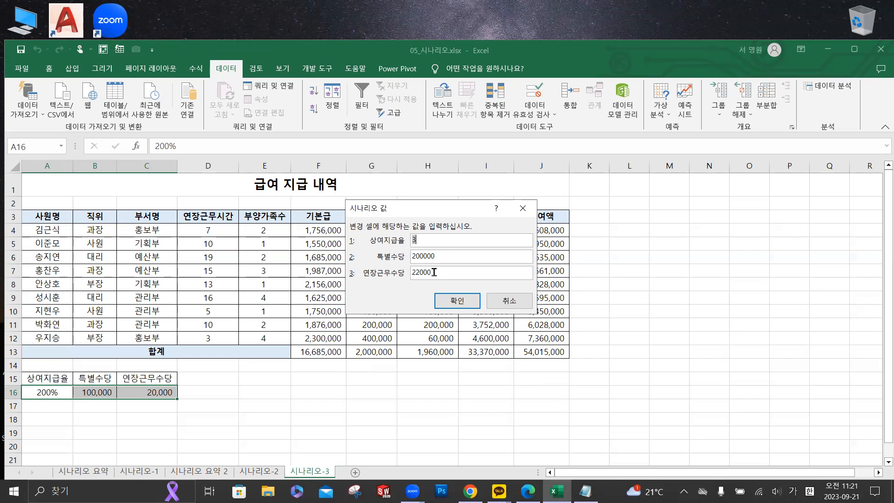
click(456, 300)
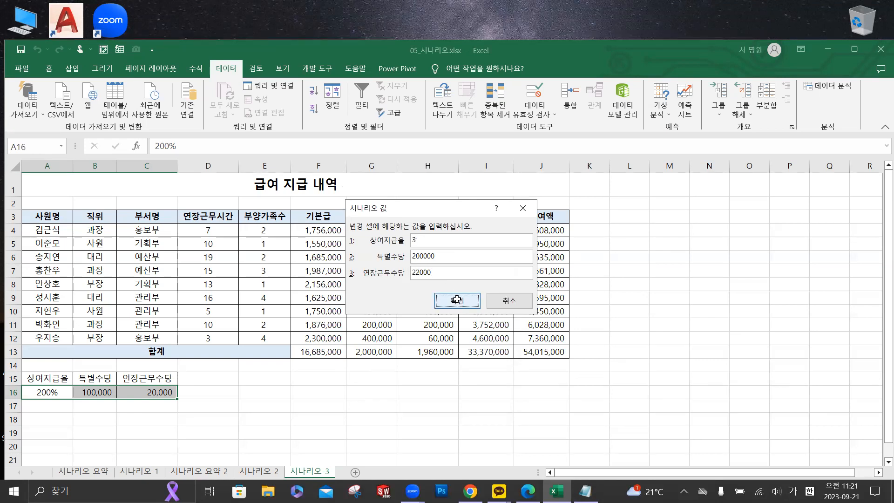
- Add a second scenario named 급여삭감 on A16:C16 with 상여지급율 1, 특별수당 50000 and 연장근무수당 18000
click(512, 175)
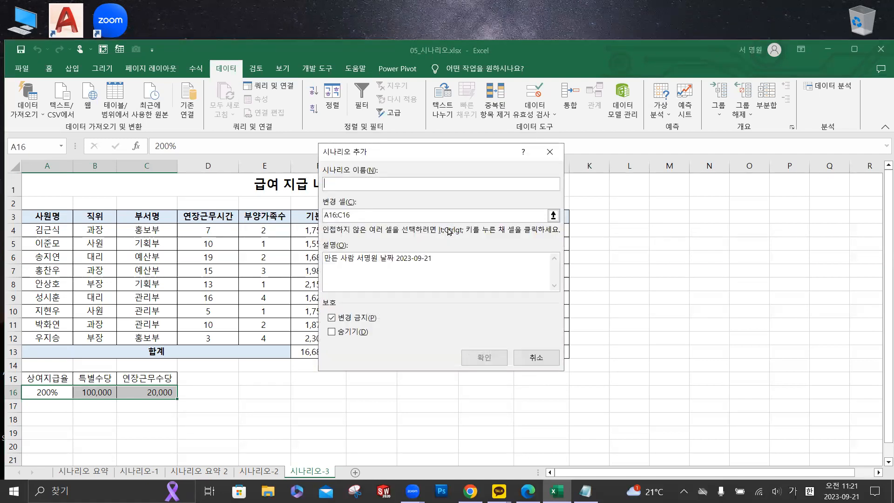
text(급여삭감)
click(493, 357)
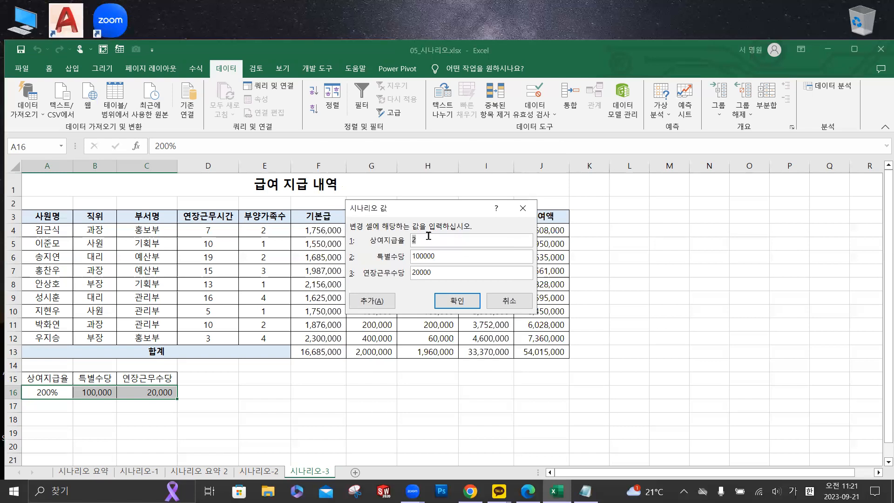
text(1)
key(Tab)
key(End)
drag(442, 256, 403, 259)
text(50000)
drag(439, 275, 406, 278)
text(18000)
click(447, 300)
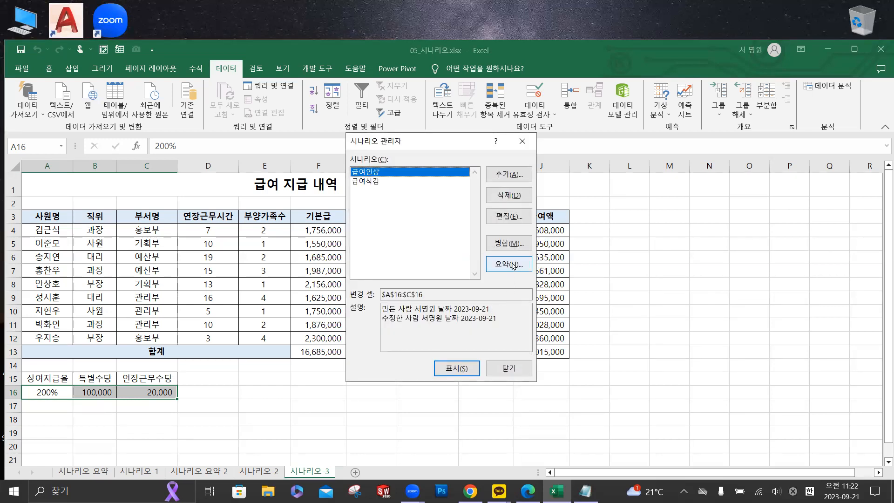
- Generate a scenario summary report for the 급여인상 and 급여삭감 scenarios with I13:J13 as the result cells
click(511, 265)
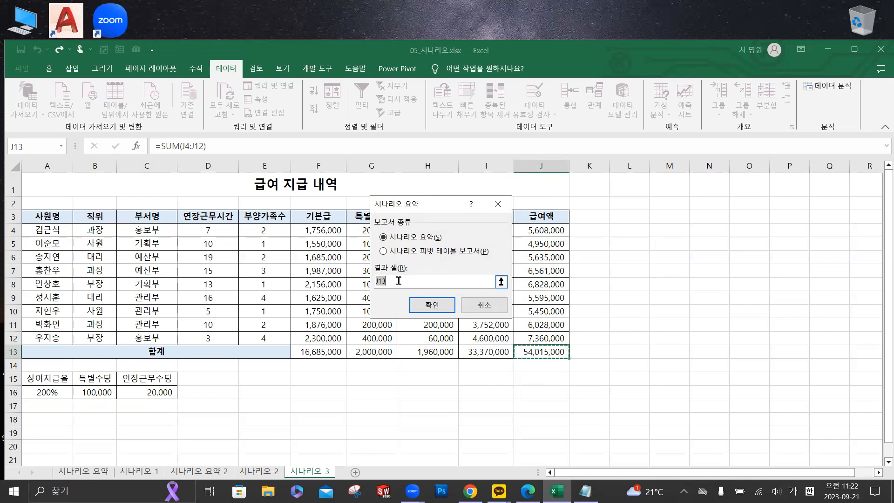
drag(493, 352, 517, 354)
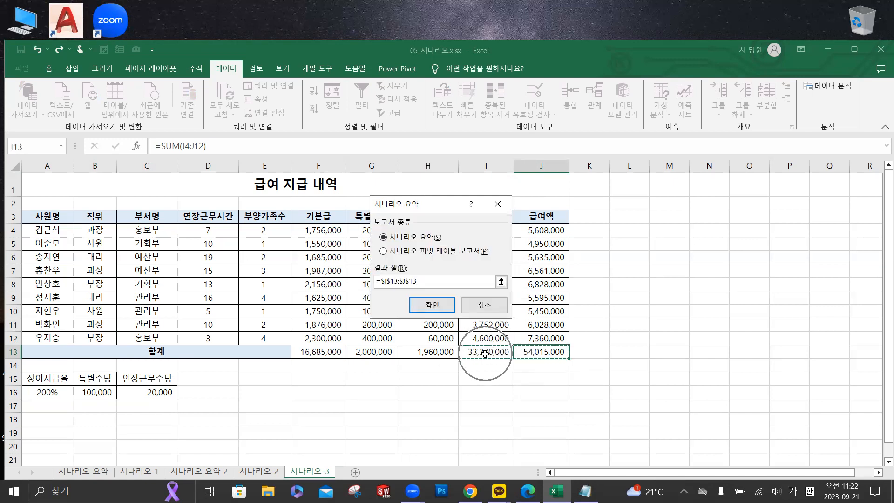
click(438, 306)
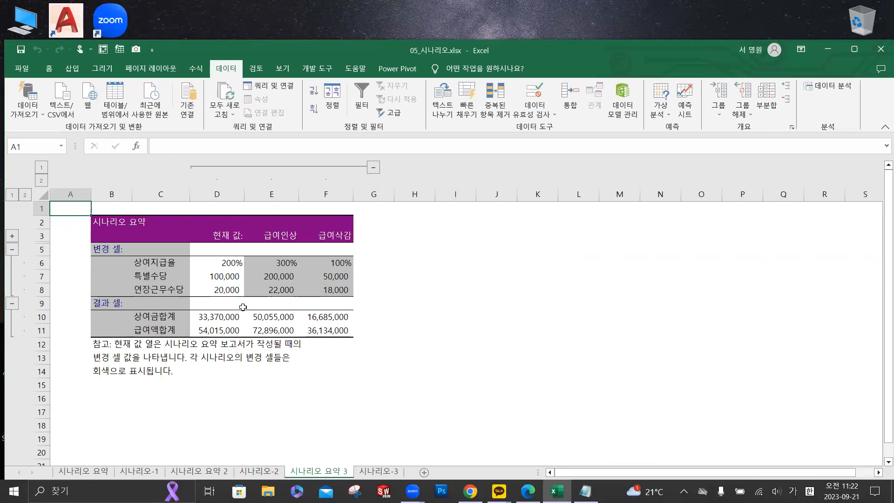
ctrl+scroll(243, 308, up, 3)
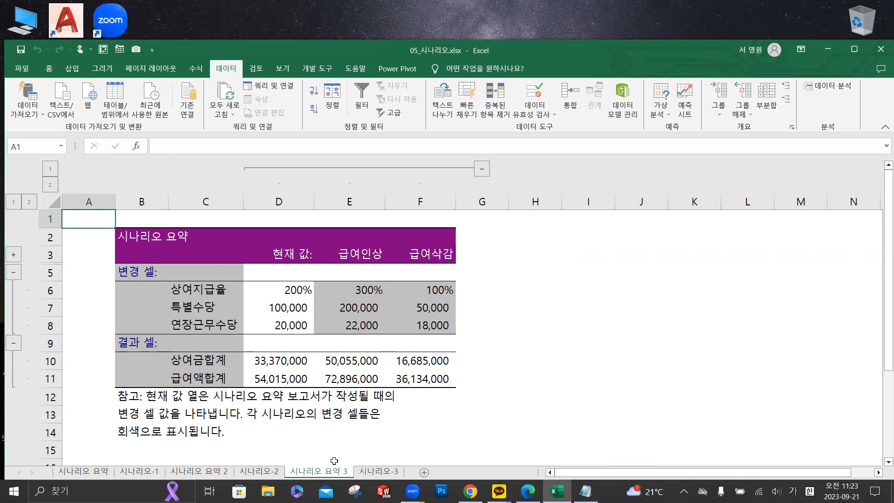
mouse_move(331, 472)
mouse_down()
mouse_move(410, 459)
mouse_move(415, 475)
mouse_move(317, 475)
mouse_up()
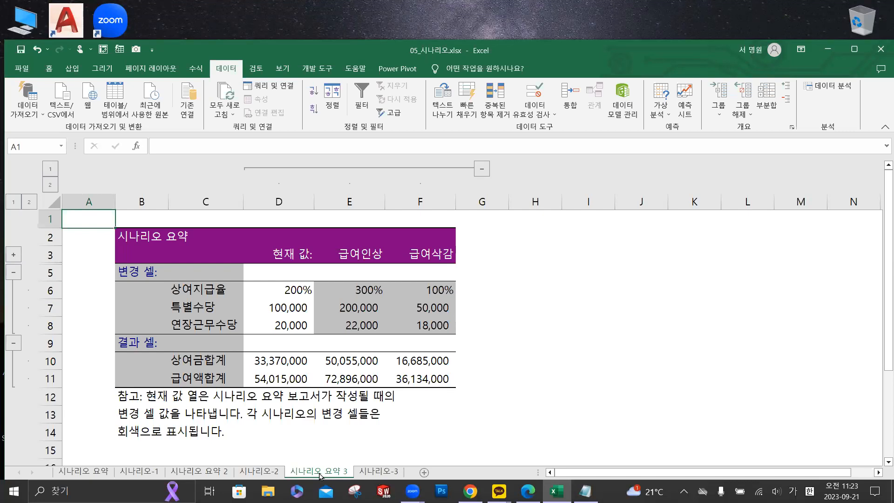
- Open the workbook 07_데이터표.xlsx from the 03. 분석작업 실습 folder
click(21, 69)
click(45, 149)
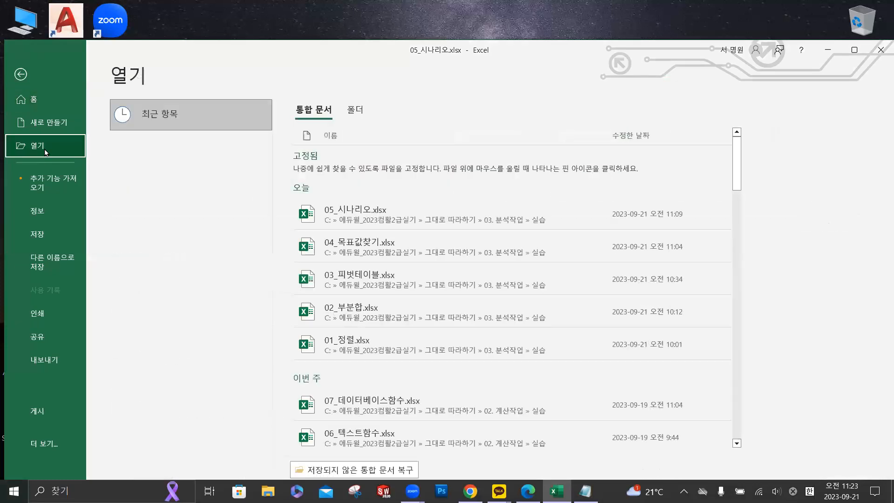
click(172, 271)
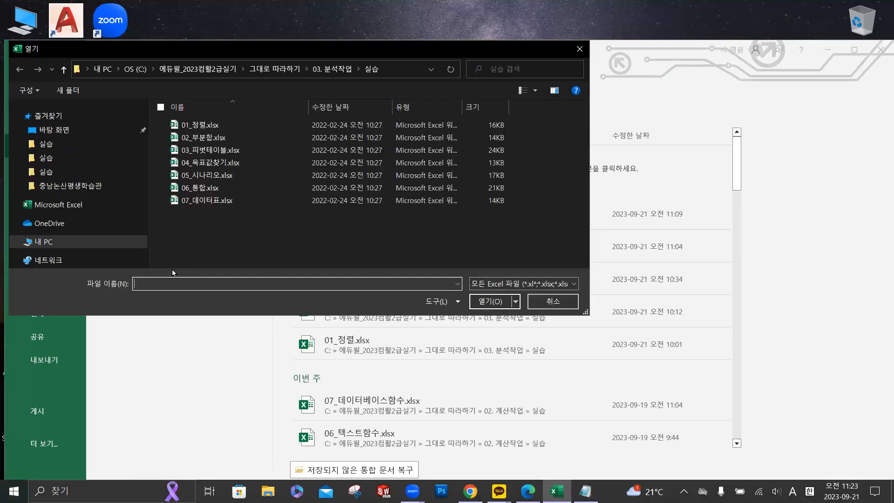
click(219, 201)
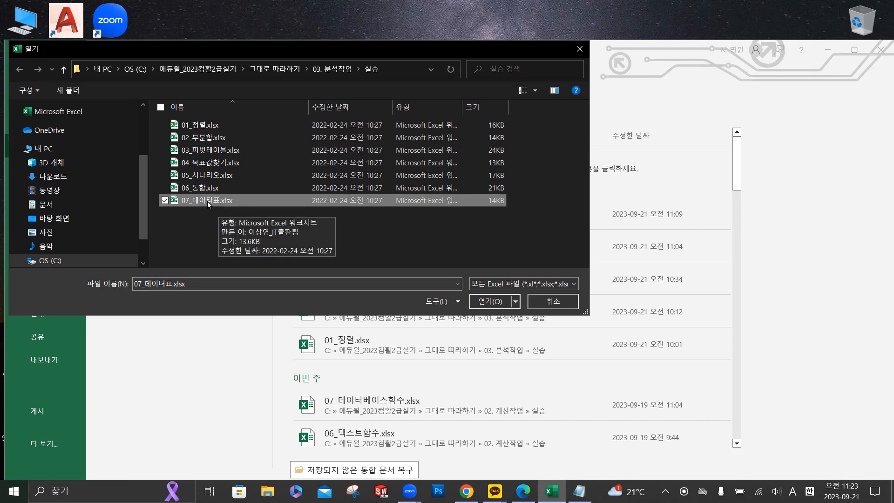
click(487, 302)
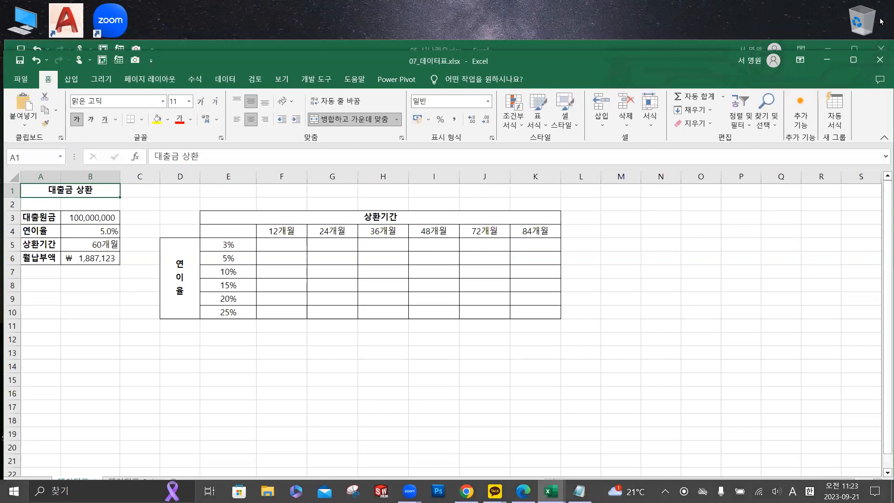
- Close 05_시나리오.xlsx without saving its changes and move the 07_데이터표.xlsx window up on the screen
click(880, 47)
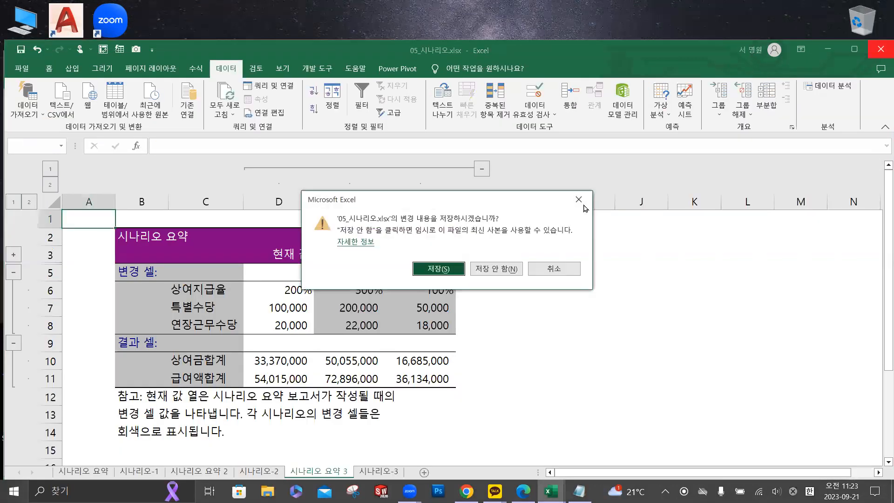
click(496, 268)
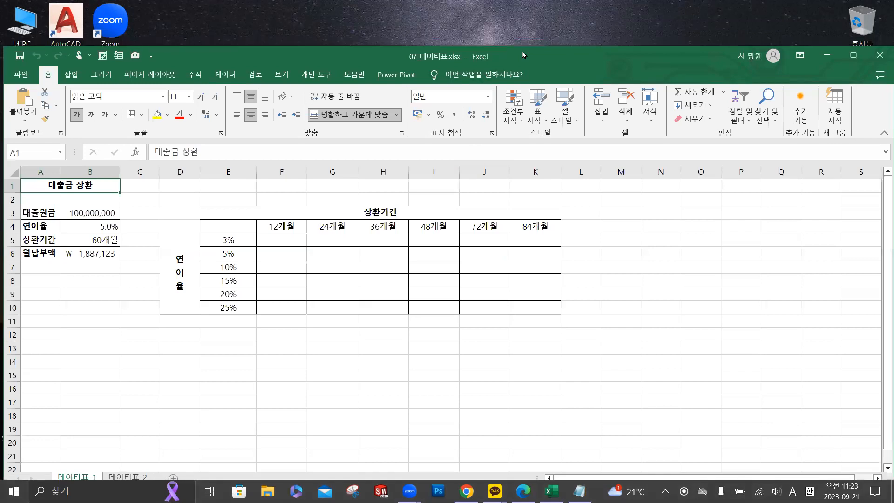
drag(522, 52, 520, 26)
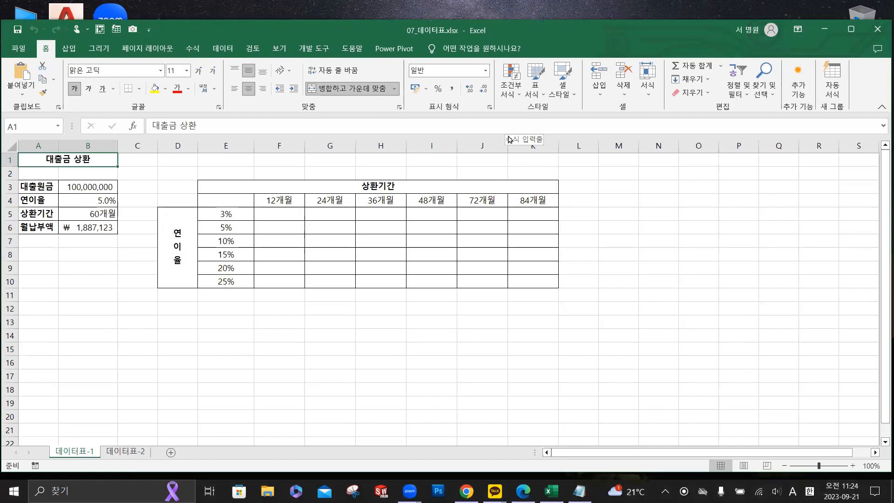
- Examine the 데이터표-1 sheet: the repayment periods in F4:K4, the interest rates in E5:E10, and the 월납부액 formula in B6
drag(293, 213, 516, 283)
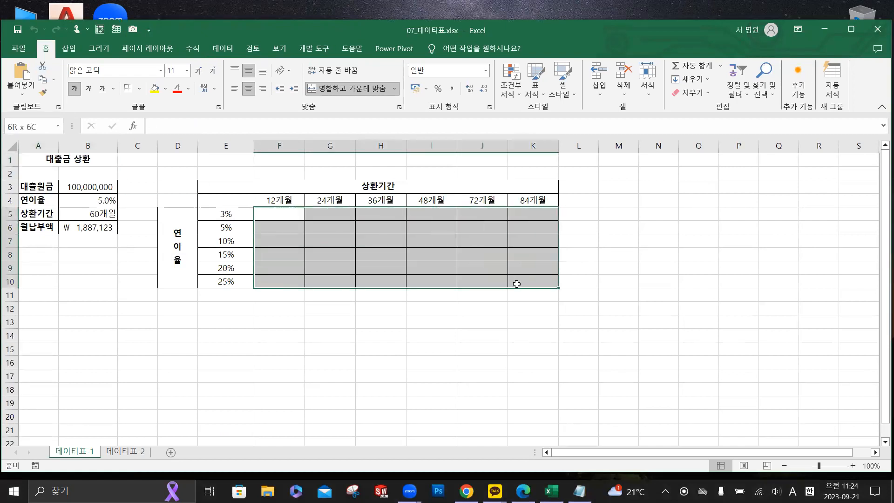
click(37, 163)
scroll(37, 163, up, 5)
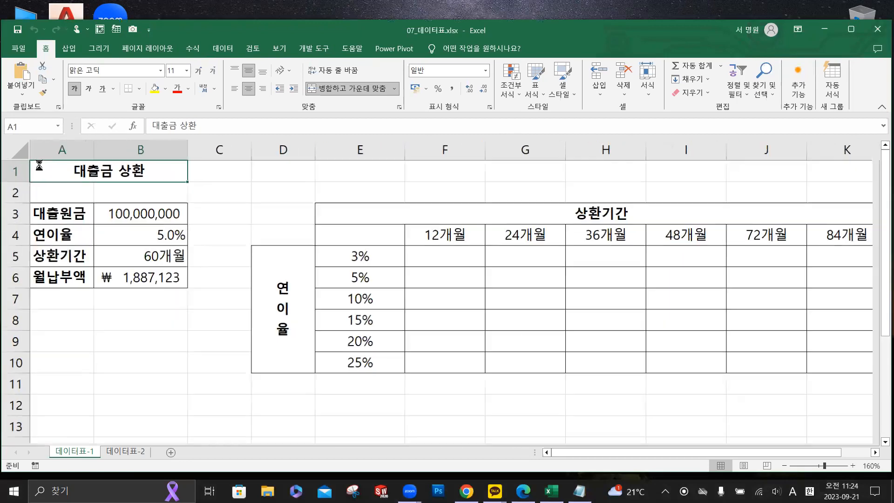
scroll(39, 165, down, 4)
scroll(374, 330, up, 2)
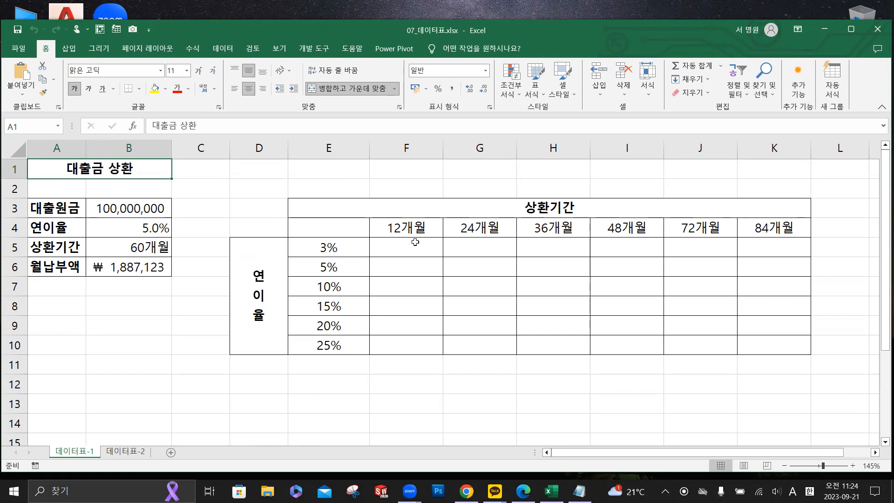
drag(409, 227, 758, 231)
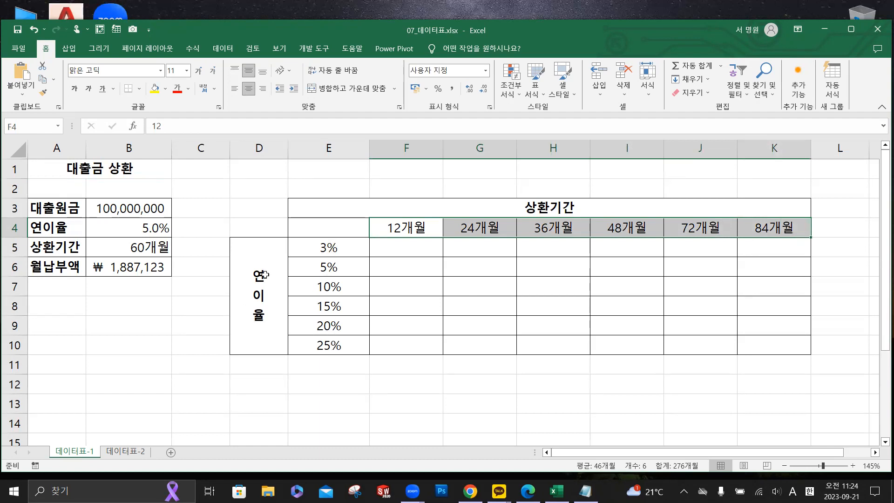
drag(325, 250, 338, 344)
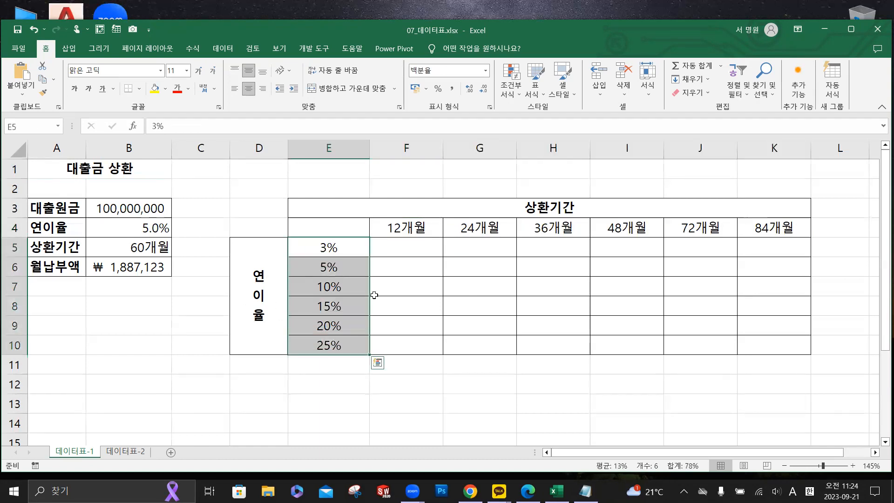
drag(419, 228, 767, 228)
drag(336, 247, 335, 344)
click(352, 228)
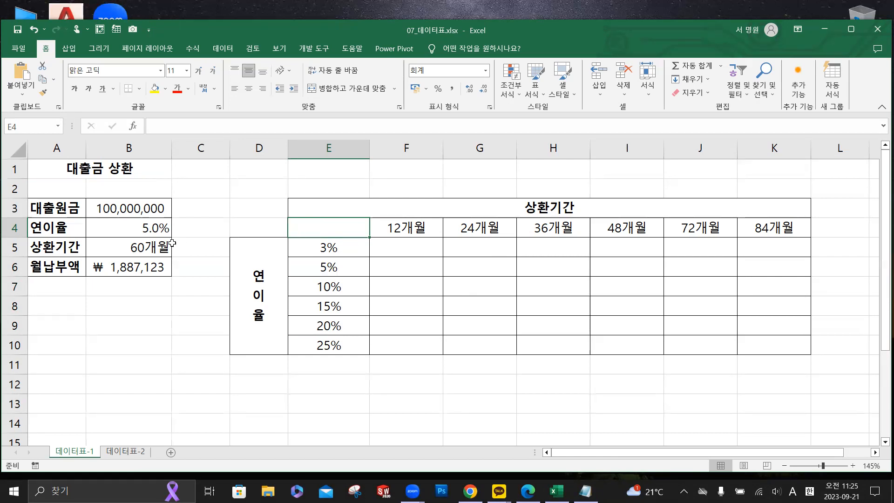
click(143, 269)
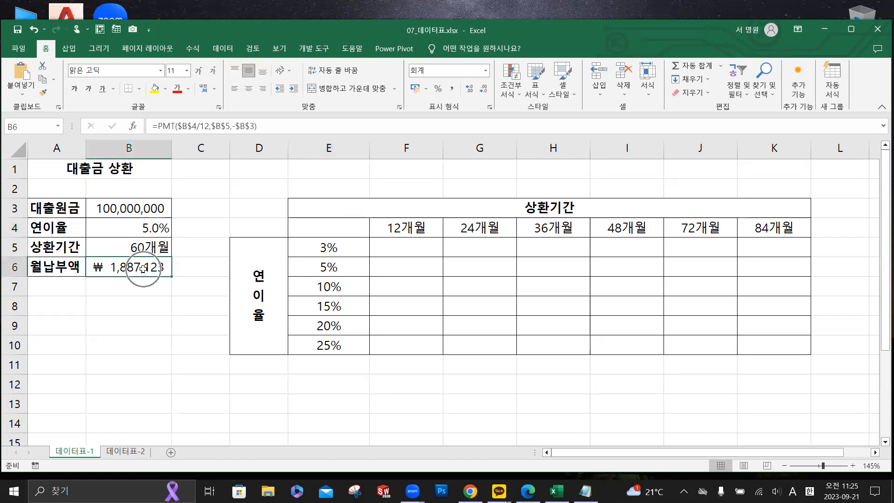
click(330, 231)
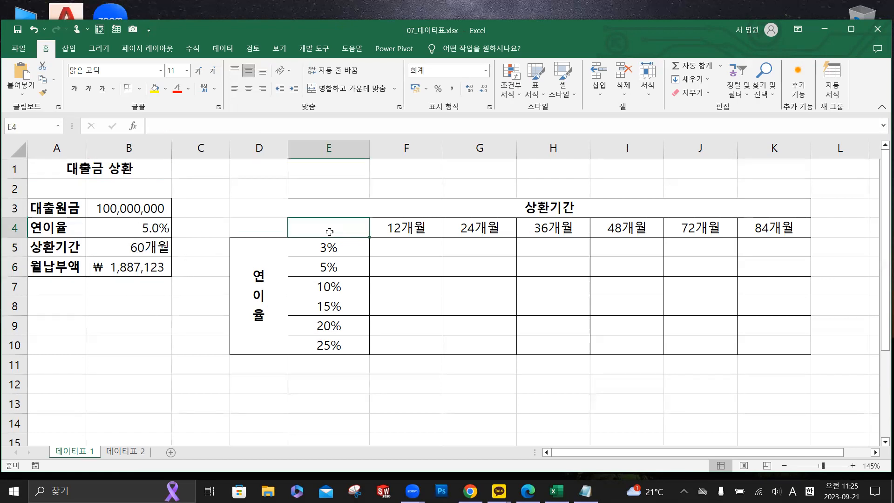
- Try a reference to the 월납부액 cell B6 in cell E4, and clear E4 again
click(331, 228)
text(=)
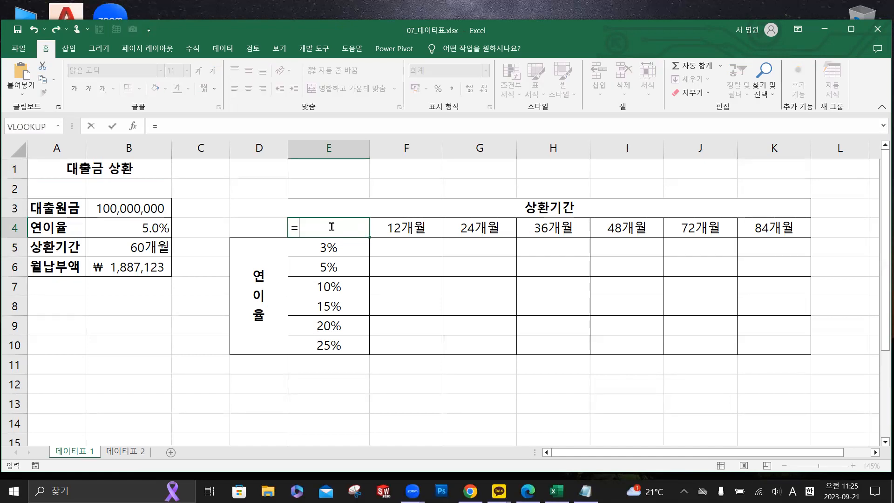
click(134, 271)
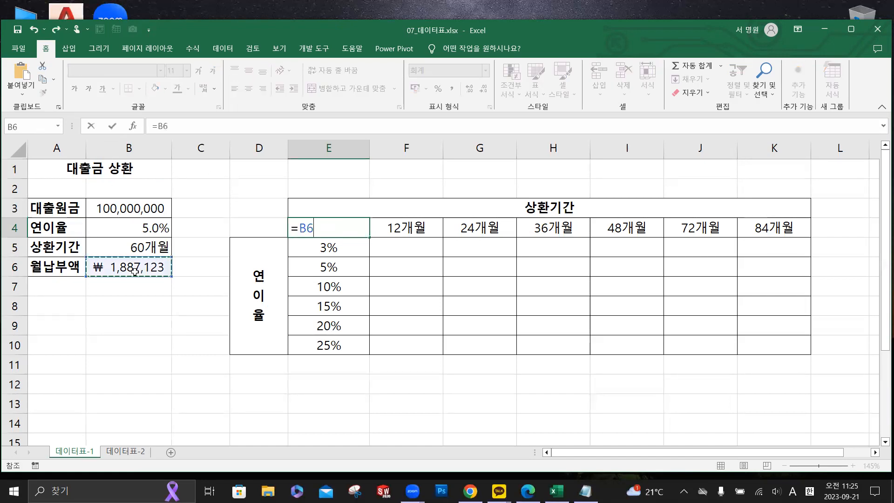
click(114, 126)
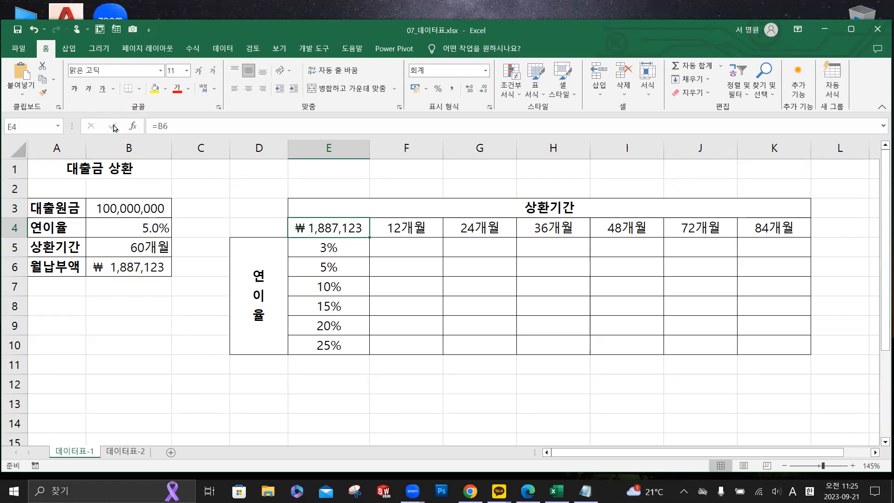
key(Delete)
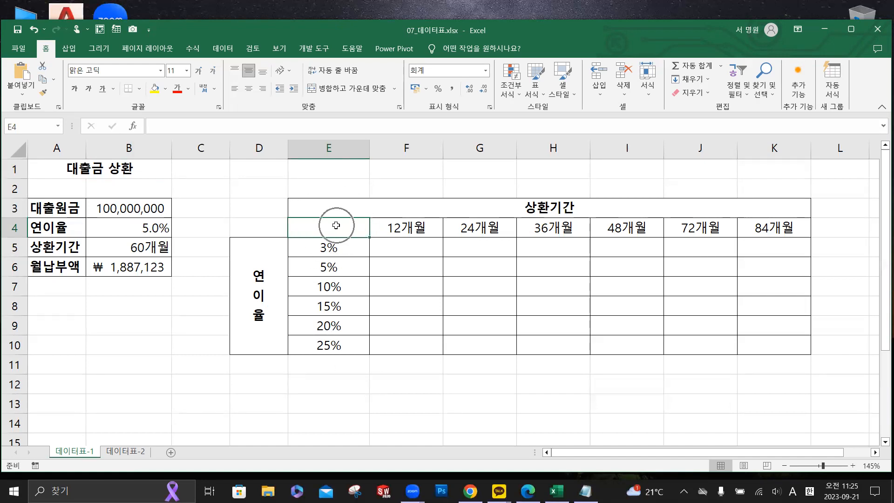
- Enter the formula =B6 in cell E4, the corner cell of the repayment table
text(=)
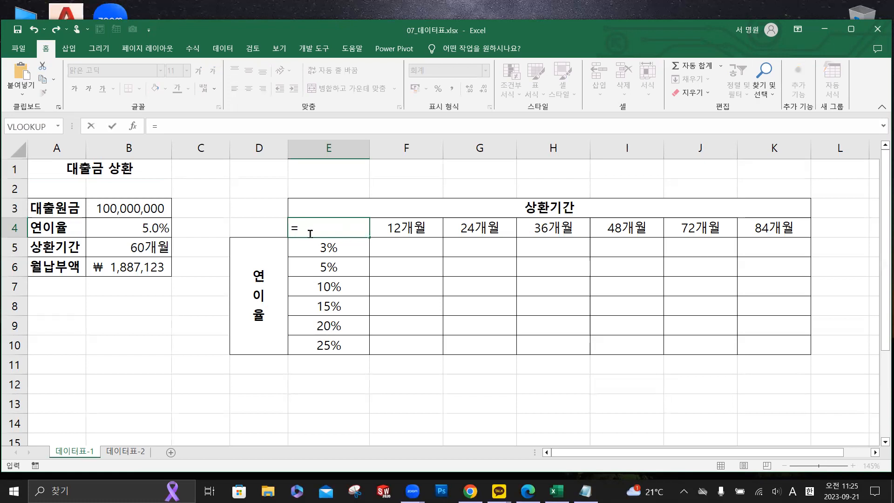
click(140, 268)
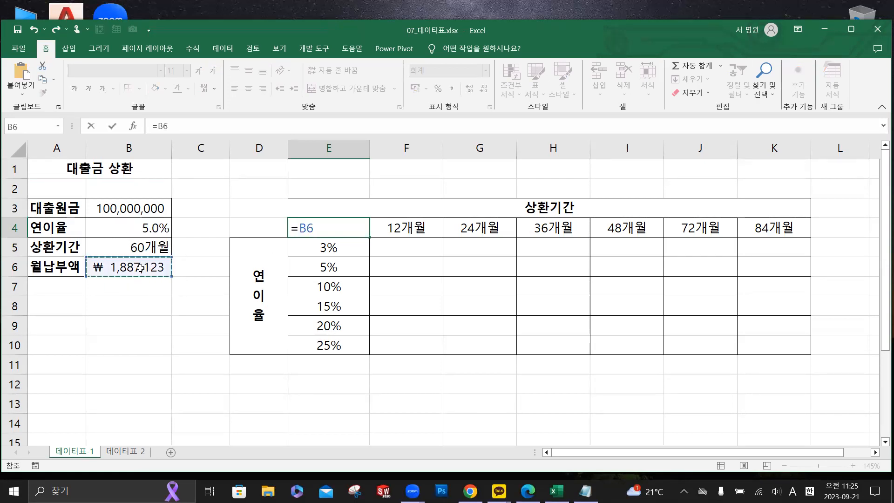
click(113, 126)
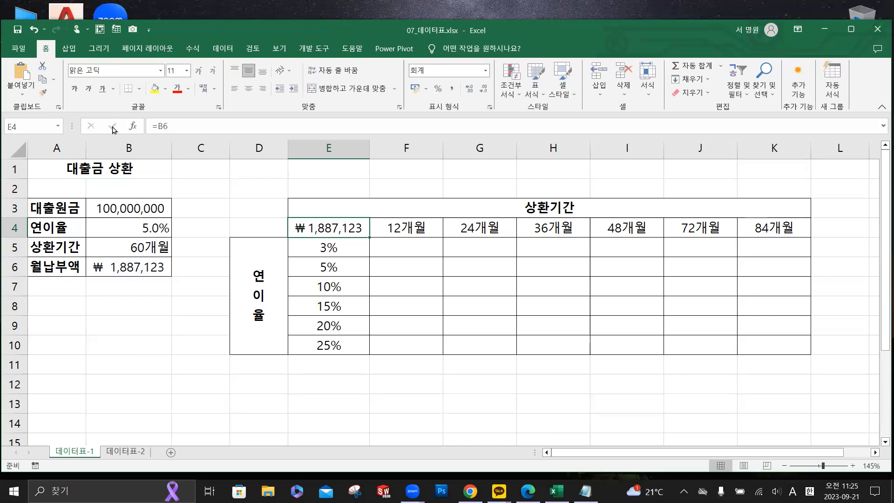
- Start a what-if data table on E4:K10 and set its row input cell to the 상환기간 value in B5
drag(356, 230, 748, 346)
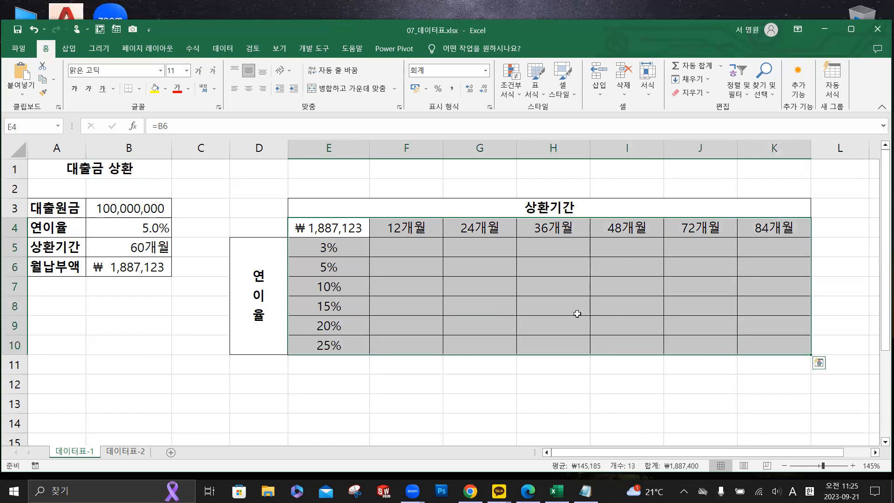
click(225, 49)
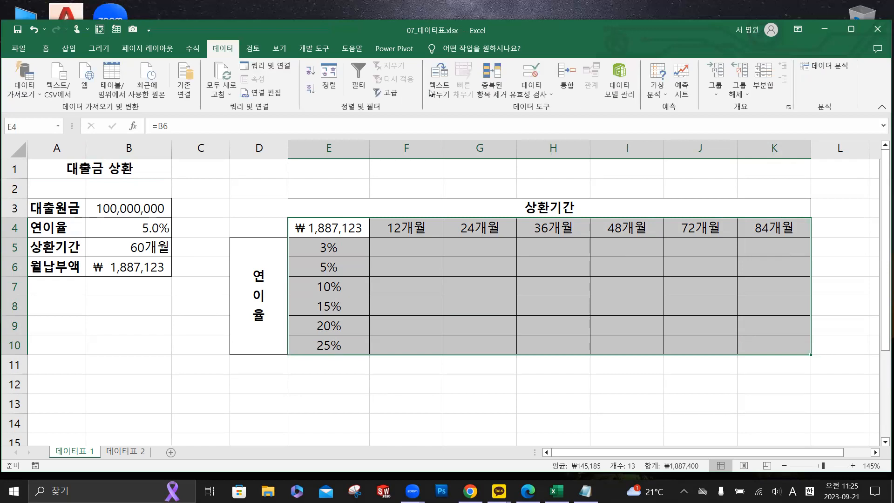
click(656, 84)
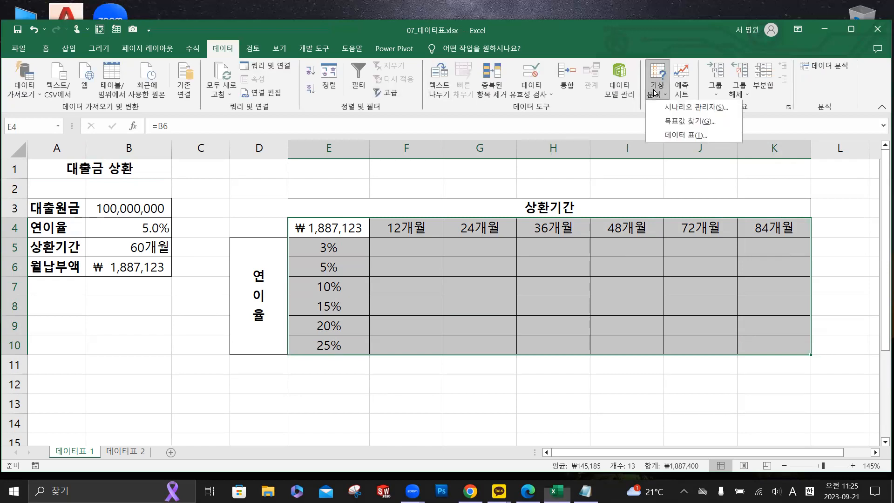
click(685, 137)
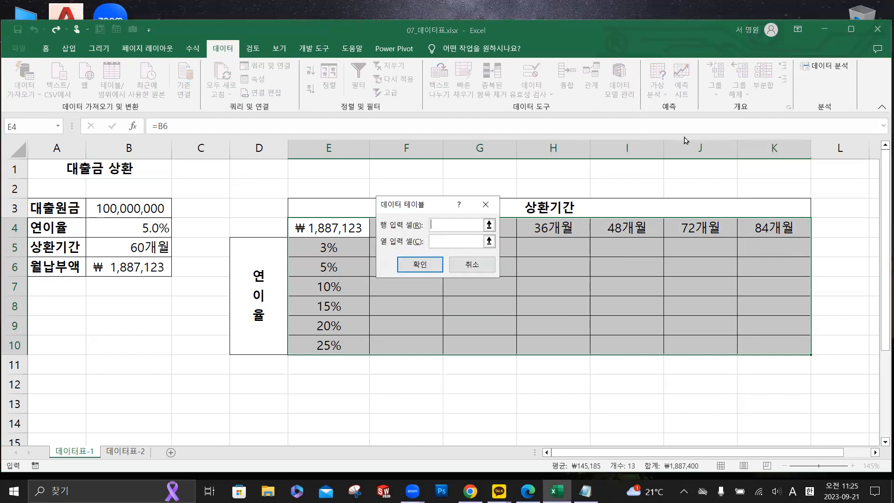
drag(436, 203, 452, 118)
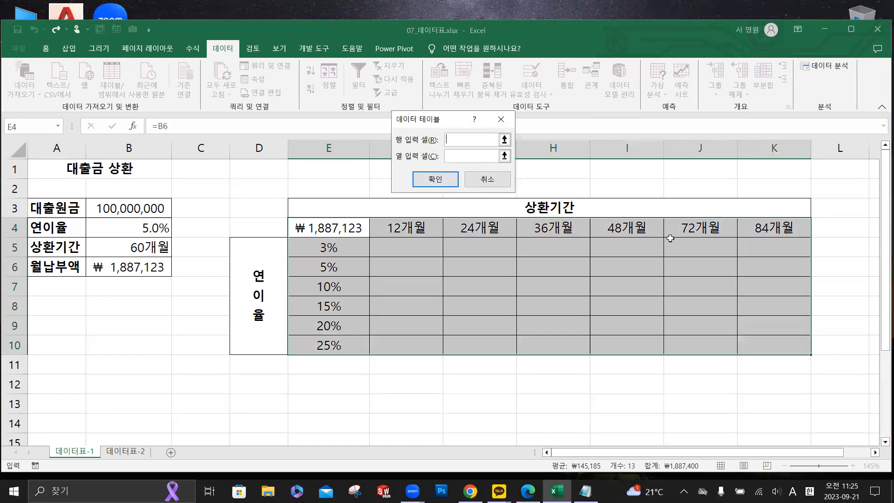
key(ctrl)
key(ctrl)
key(ctrl)
key(ctrl)
key(ctrl)
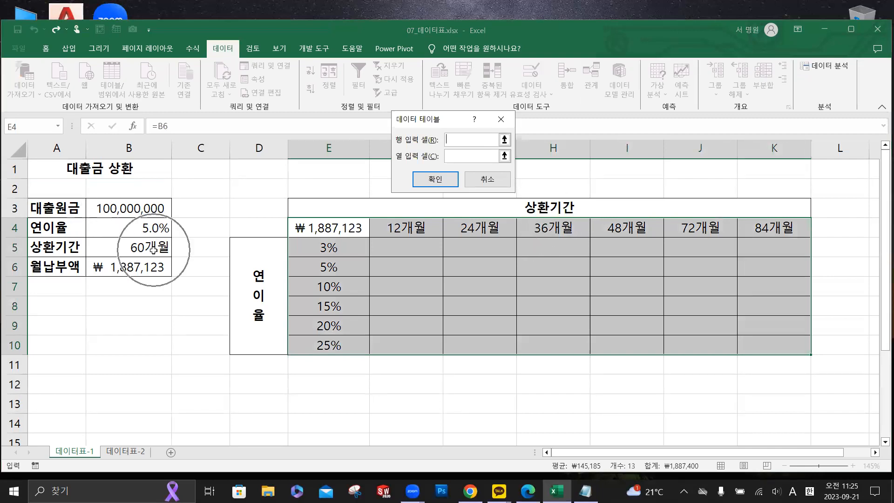
click(153, 250)
key(ctrl)
key(ctrl)
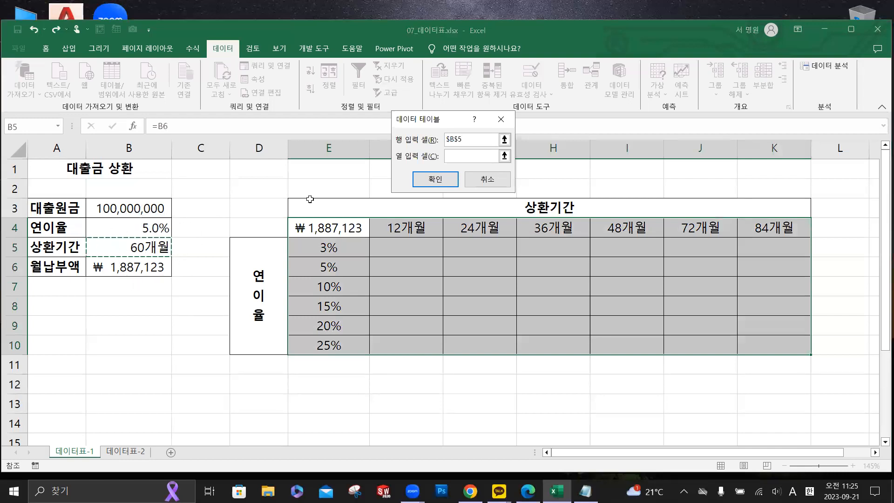
- Set the data table's column input cell to the 연이율 value in B4 and generate the repayment table
click(455, 155)
key(ctrl)
key(ctrl)
key(ctrl)
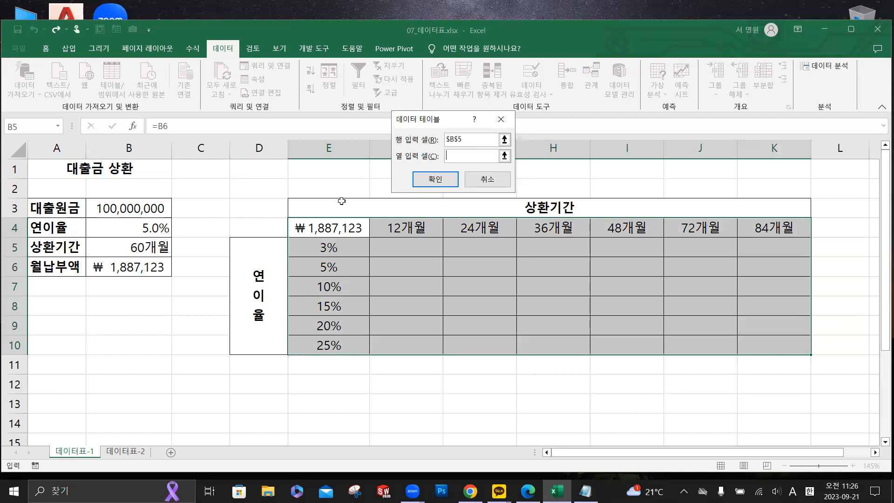
key(ctrl)
key(ctrl)
click(134, 227)
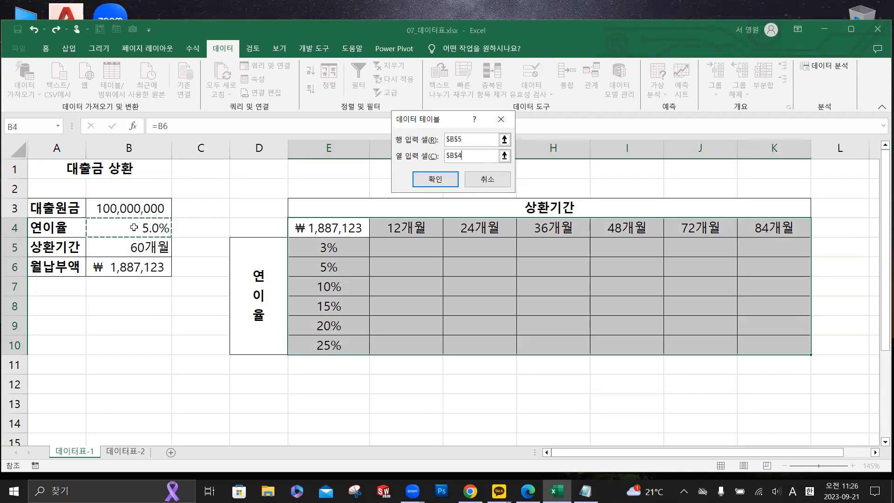
click(442, 184)
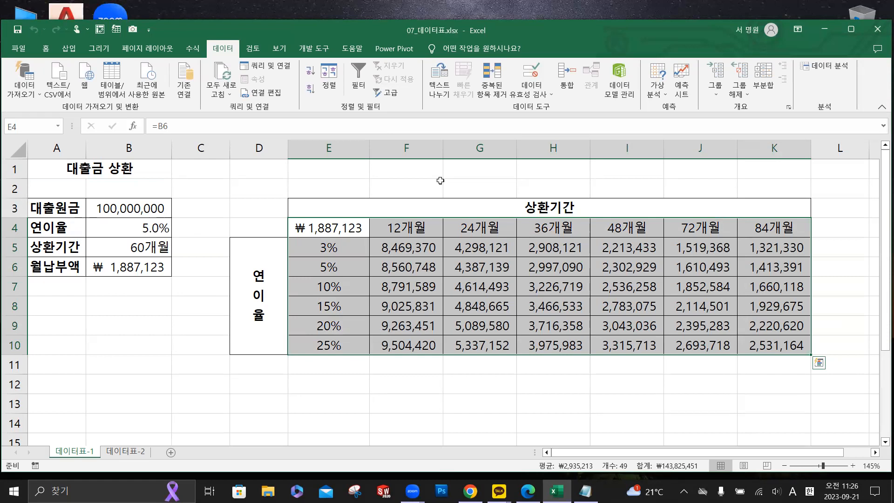
- Compare the 데이터표-1 layout, periods in F4:K4 and rates in E5:E10, with the rates in D4:D14 on 데이터표-2
click(126, 451)
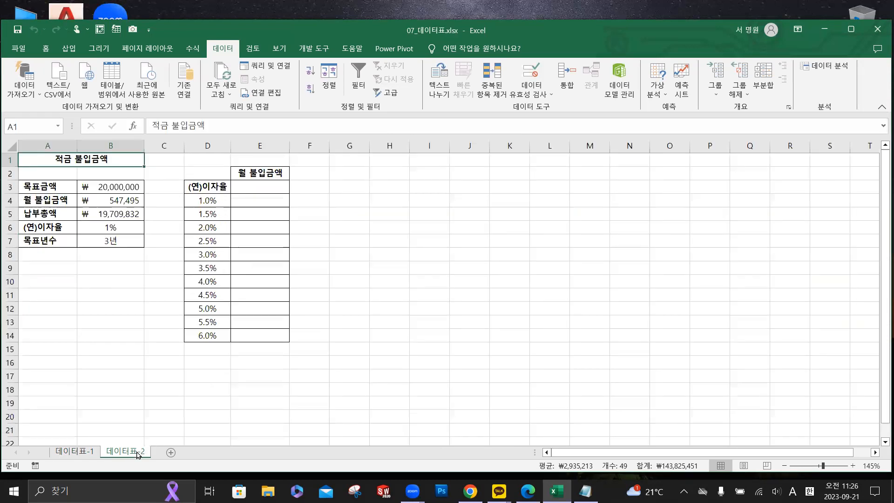
scroll(164, 225, up, 3)
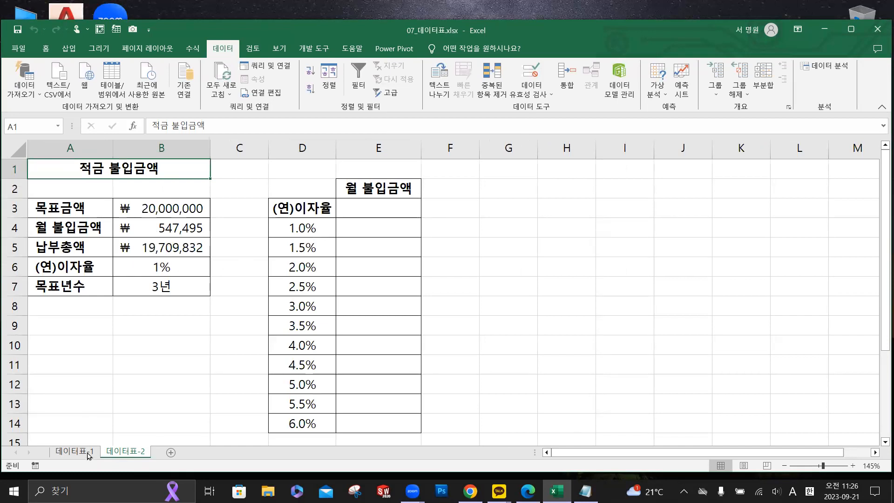
click(89, 455)
drag(419, 228, 772, 227)
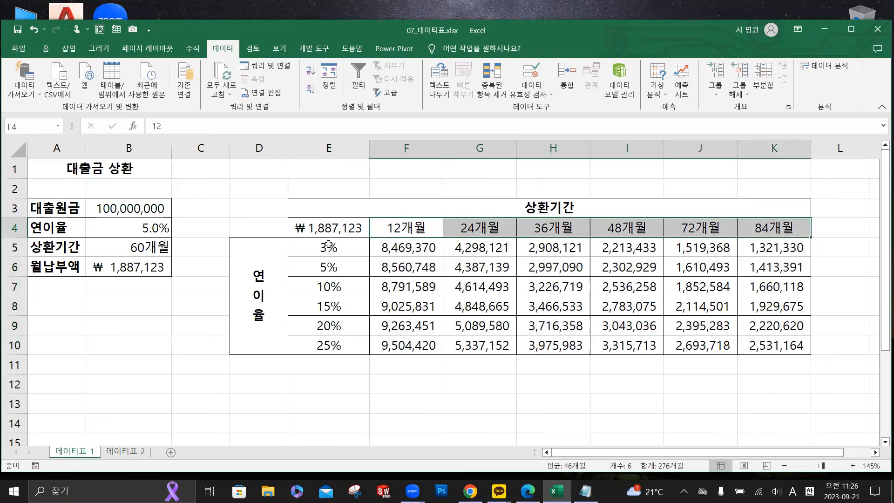
drag(328, 243, 328, 346)
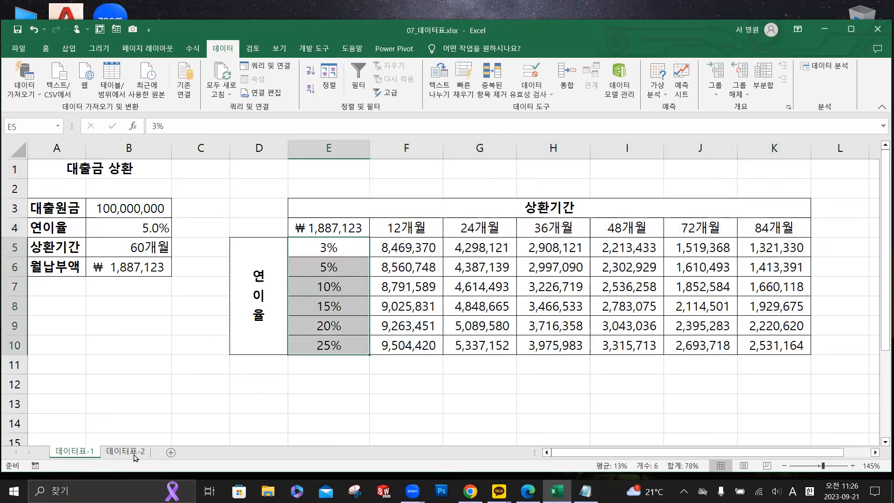
click(126, 451)
drag(378, 207, 712, 204)
drag(319, 229, 318, 425)
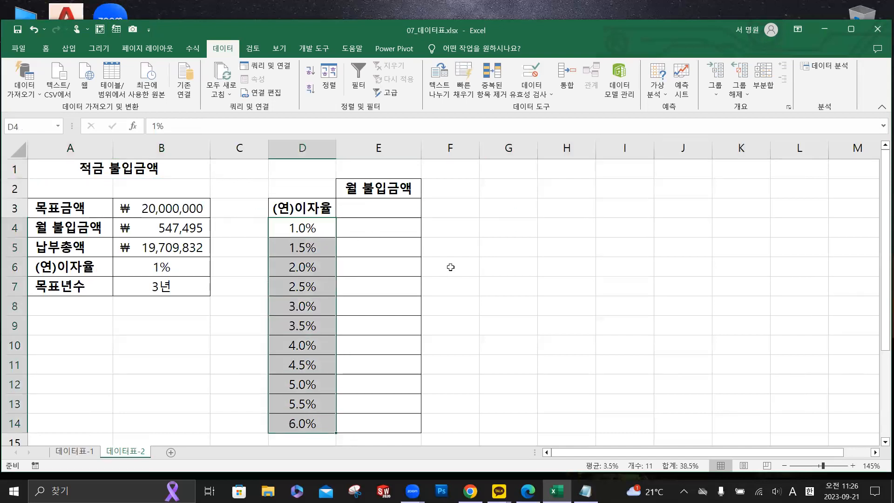
click(468, 232)
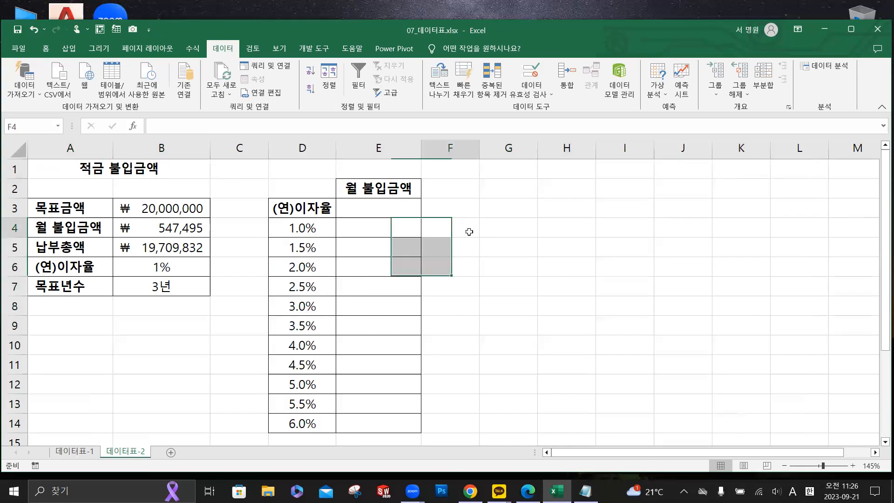
- Enter the formula =B4 in cell E3 of 데이터표-2, under the 월 불입금액 heading
click(379, 221)
click(375, 205)
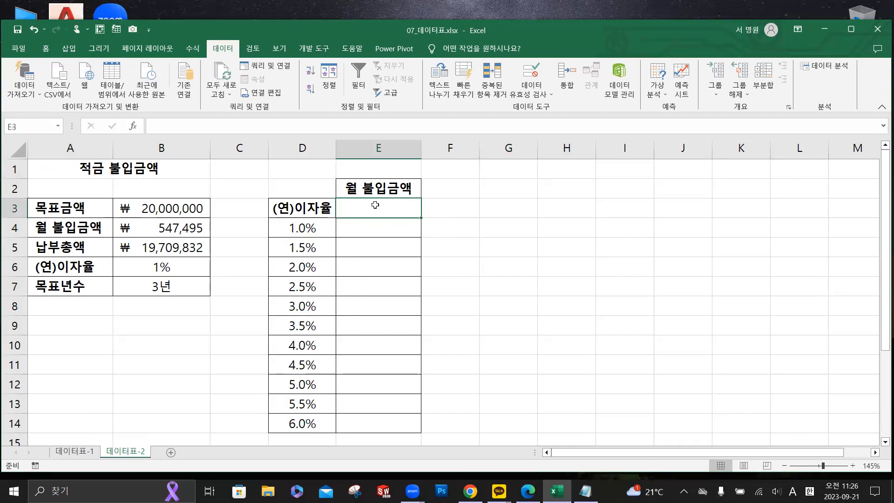
key(ctrl)
key(ctrl)
key(ctrl)
key(ctrl)
key(ctrl)
key(ctrl)
key(ctrl)
key(ctrl)
text(=)
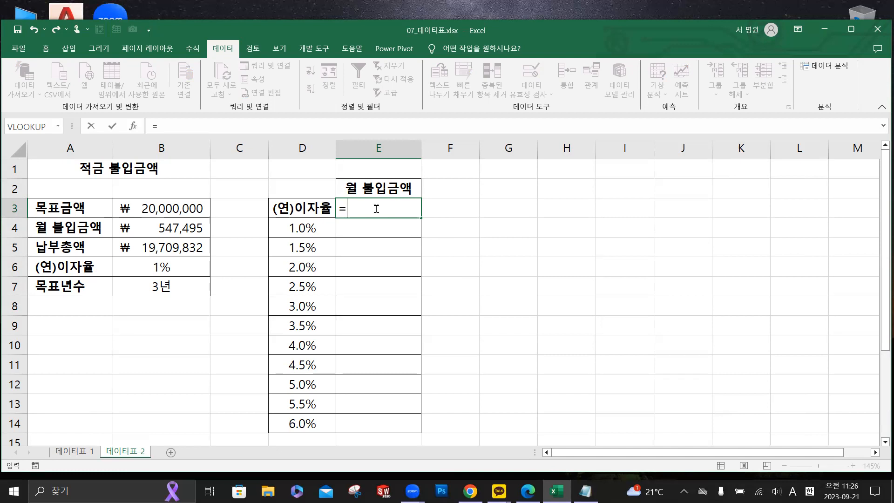
click(181, 229)
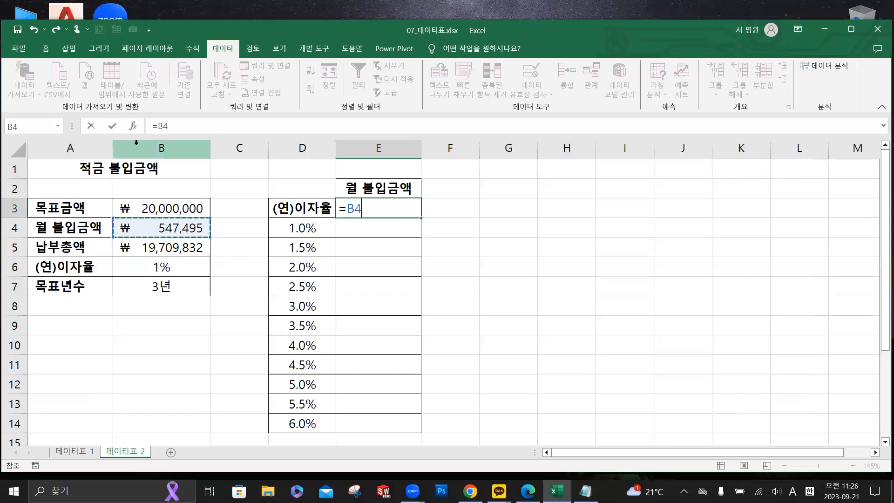
click(112, 125)
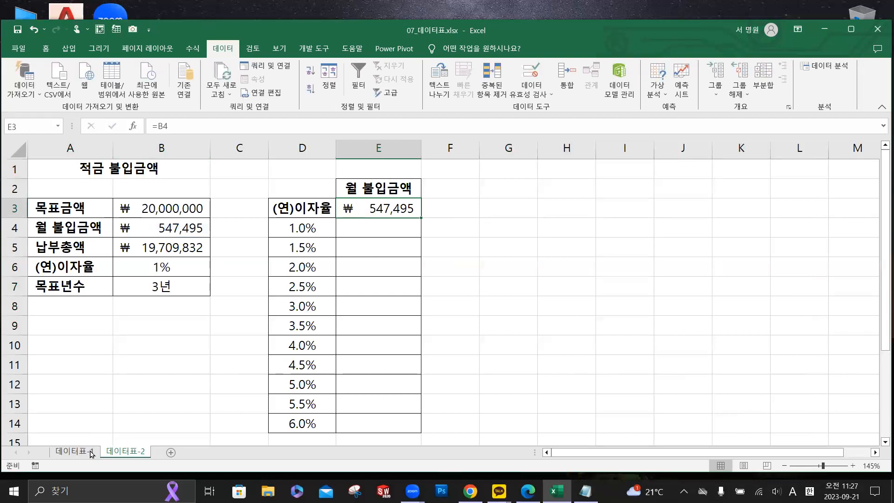
- Review the table range E4:K10 on 데이터표-1 and compare it with the rates and formula cell on 데이터표-2
click(74, 450)
click(422, 249)
drag(450, 259, 633, 325)
drag(429, 229, 693, 232)
drag(342, 229, 781, 347)
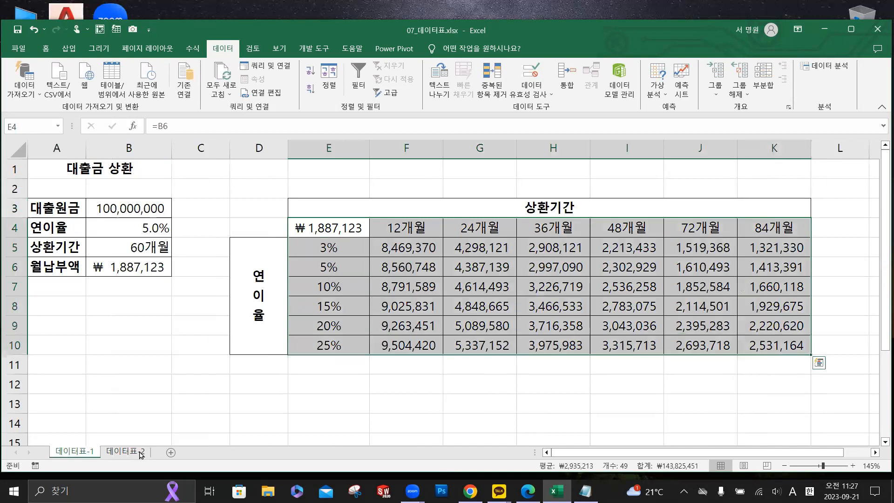
click(125, 451)
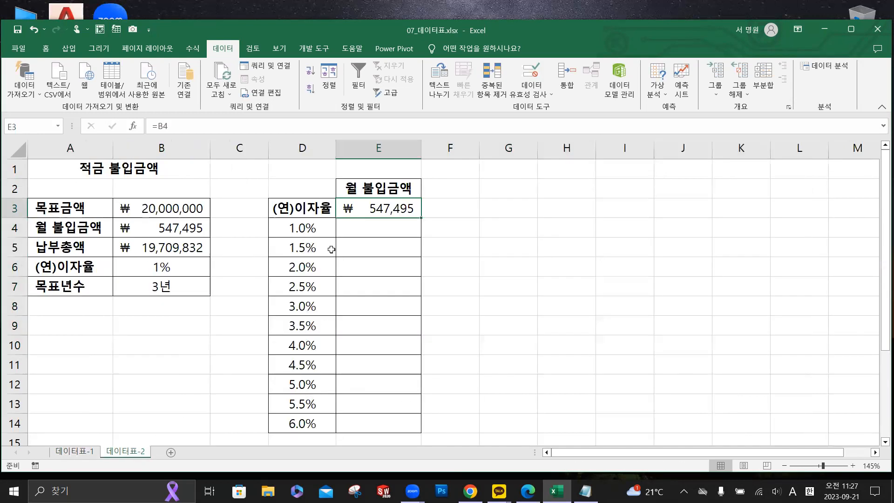
drag(305, 227, 385, 267)
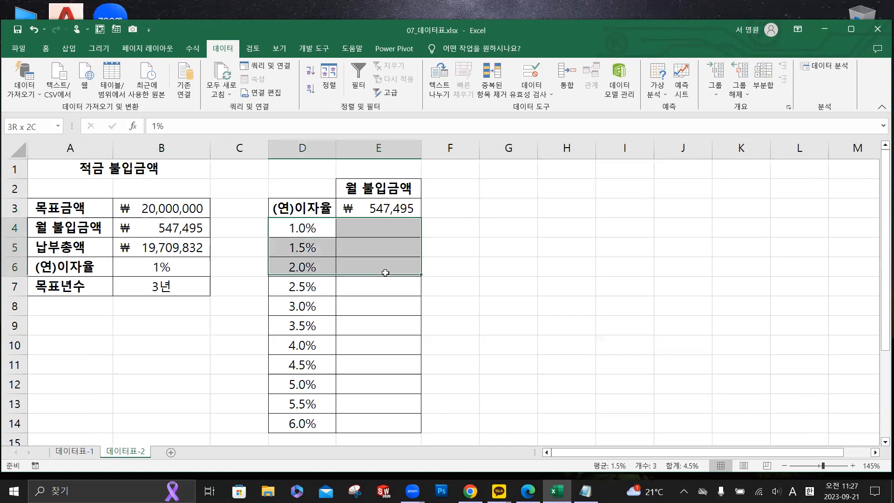
click(393, 208)
- Create a what-if data table on D3:E14 with only a column input cell, the (연)이자율 value in B6
drag(309, 210, 391, 416)
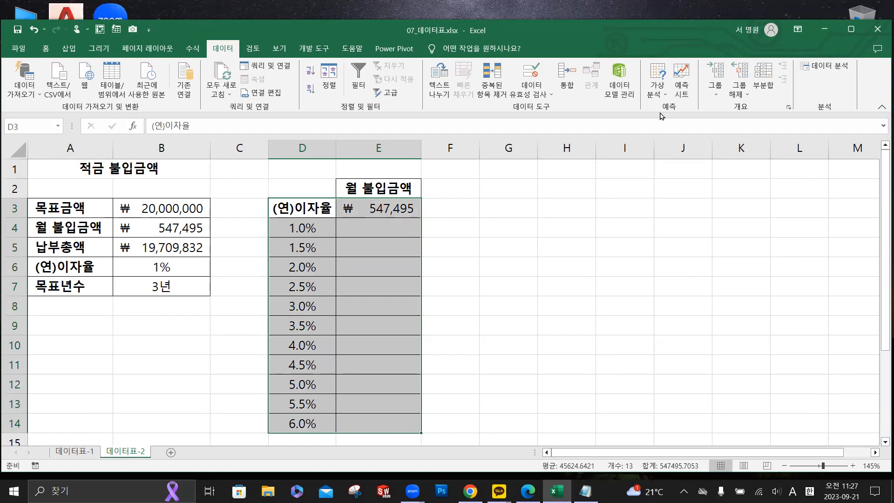
click(658, 94)
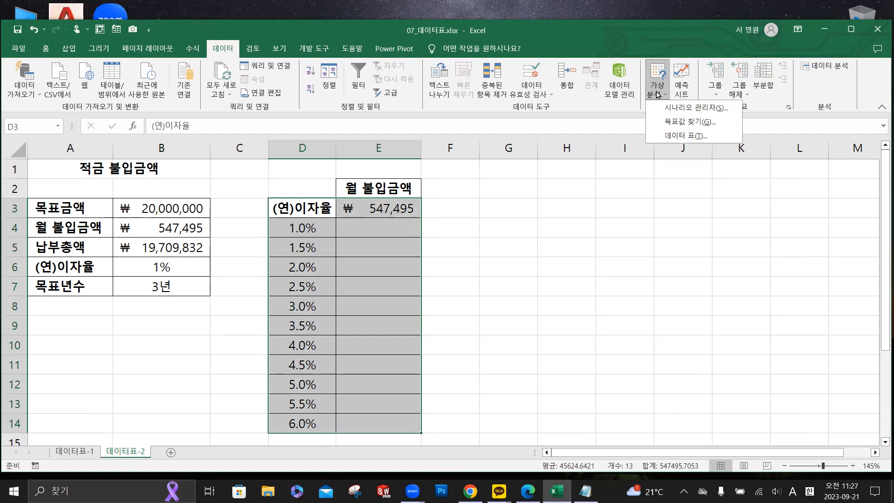
click(678, 136)
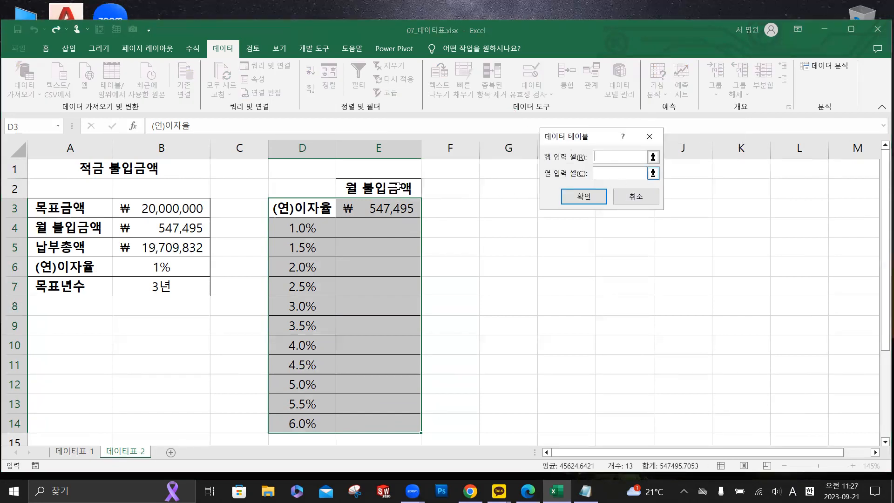
click(608, 157)
click(605, 176)
click(605, 175)
click(167, 266)
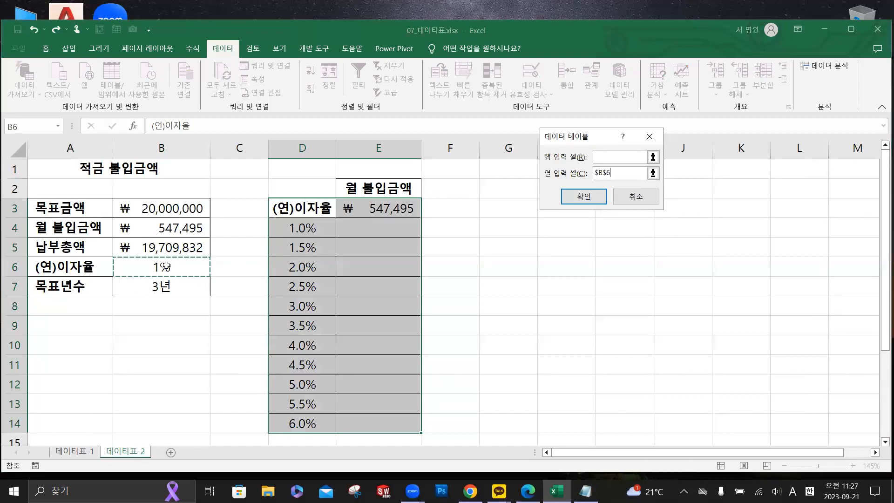
click(571, 196)
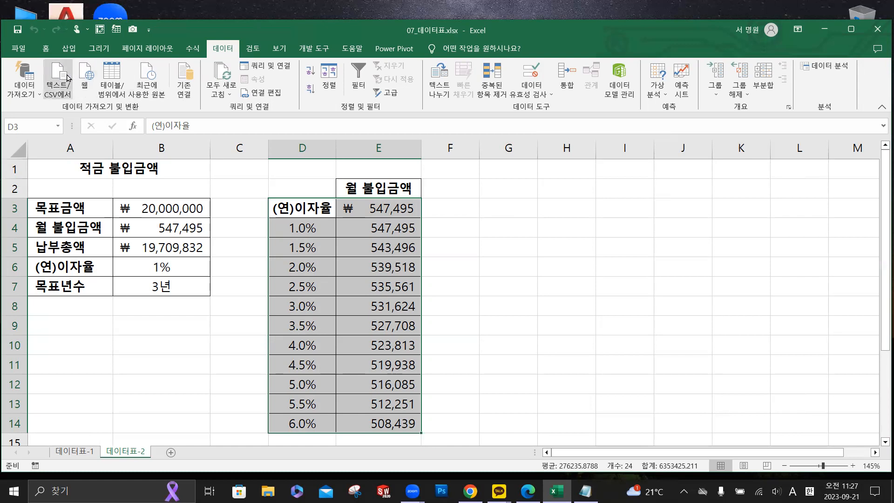
- Open the workbook 06_통합.xlsx from the 실습 folder
click(18, 48)
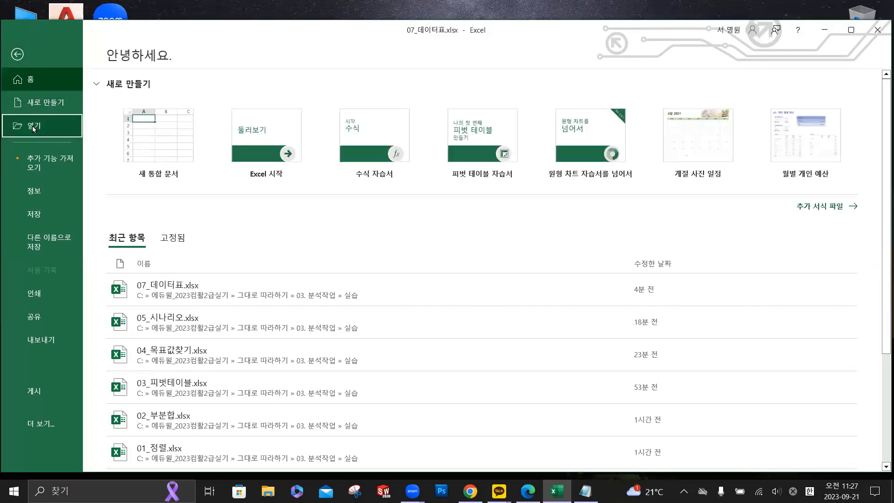
click(34, 127)
click(183, 252)
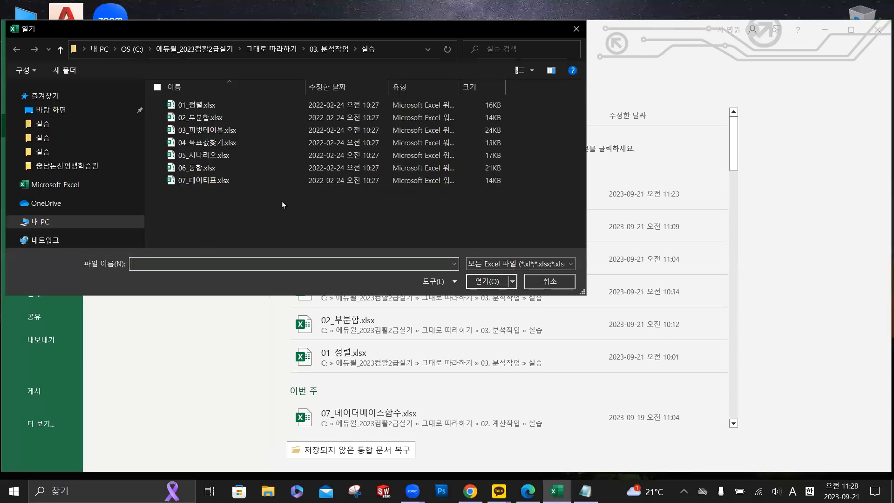
click(298, 167)
click(484, 280)
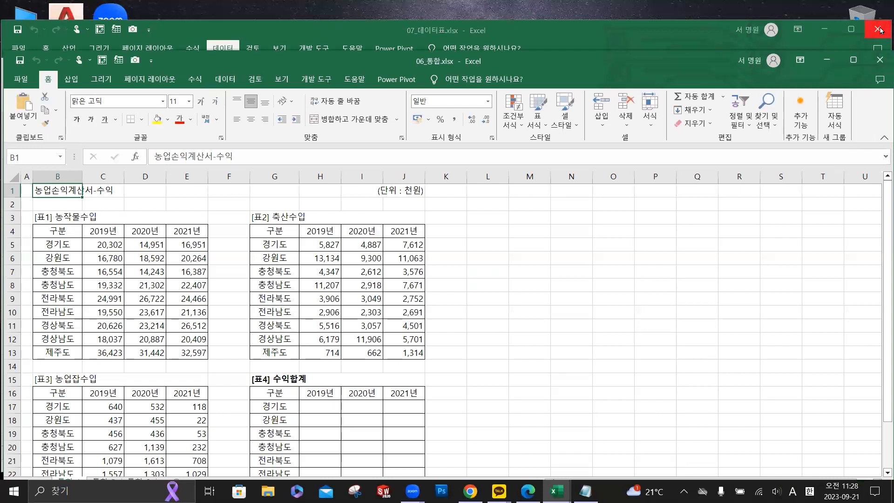
- Close 07_데이터표.xlsx without saving its changes and reposition the 06_통합.xlsx window
click(877, 29)
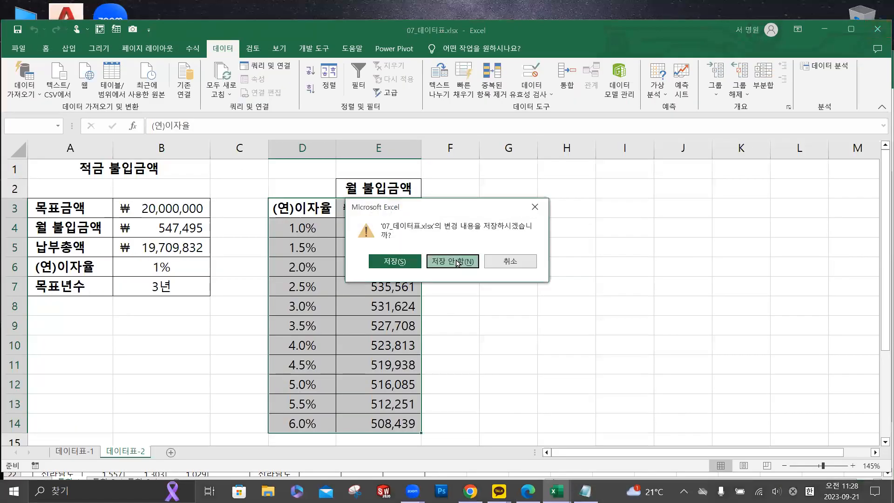
click(457, 261)
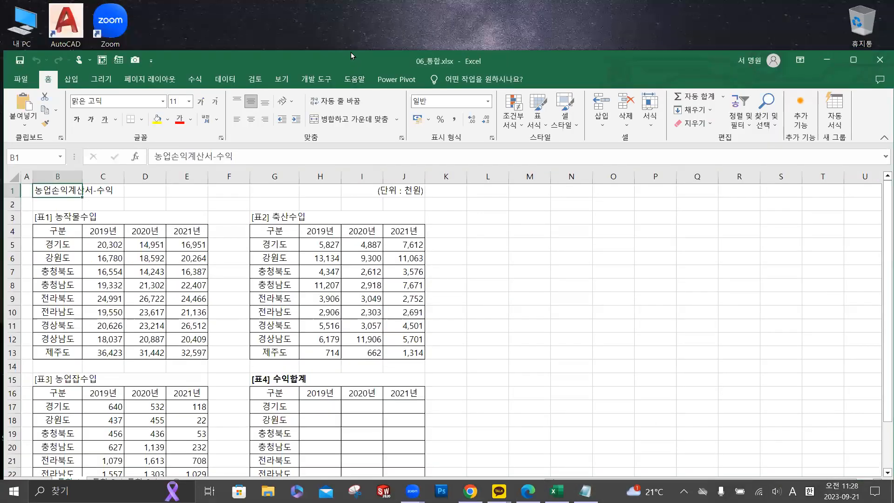
drag(352, 55, 352, 24)
- Start a consolidation into the [표4] 수익합계 range G16:J25 on 통합-1 using the 합계 function
scroll(319, 188, down, 2)
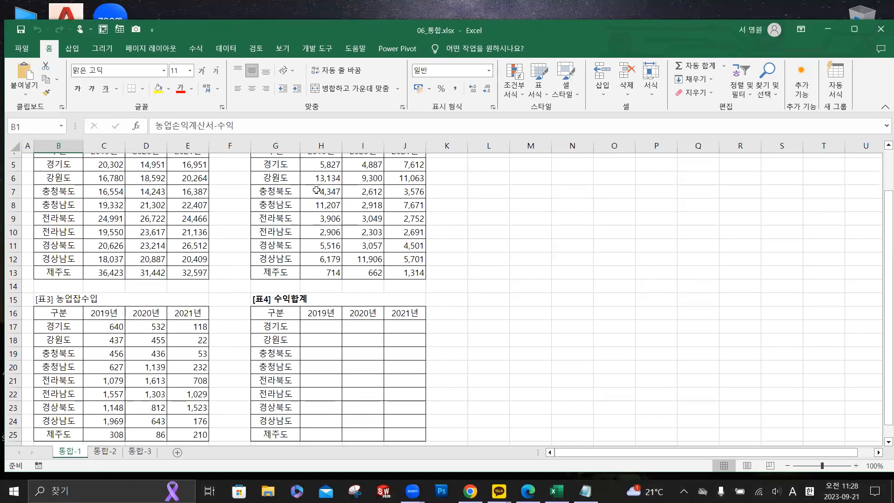
scroll(99, 175, up, 1)
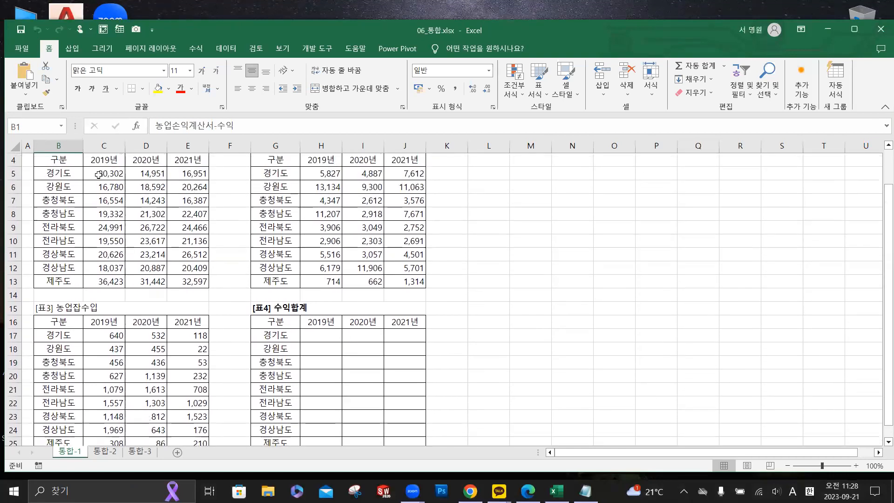
drag(285, 320, 423, 365)
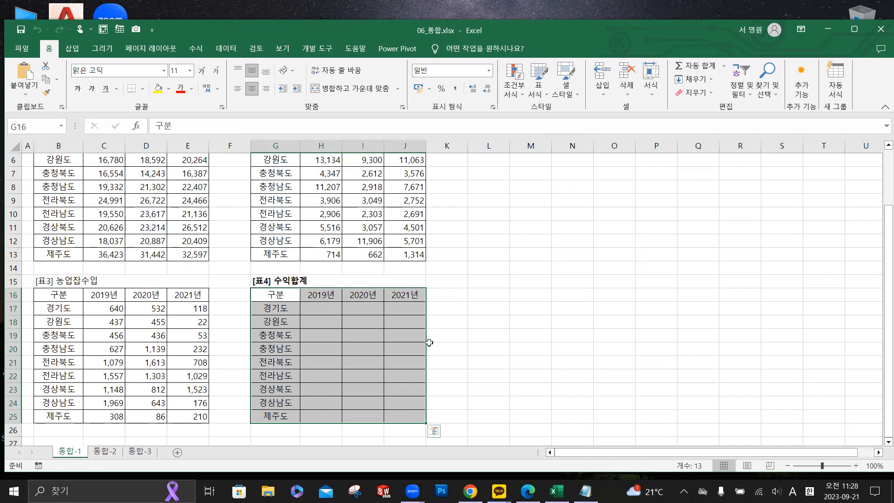
drag(280, 294, 399, 416)
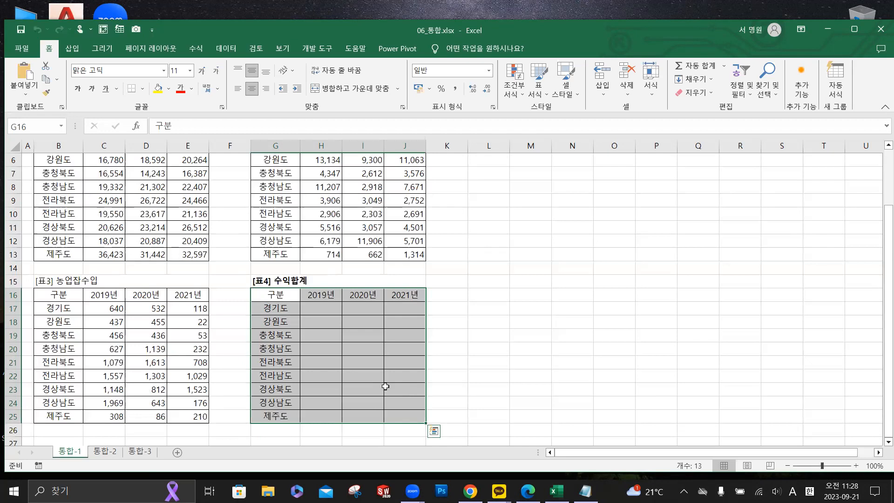
click(233, 50)
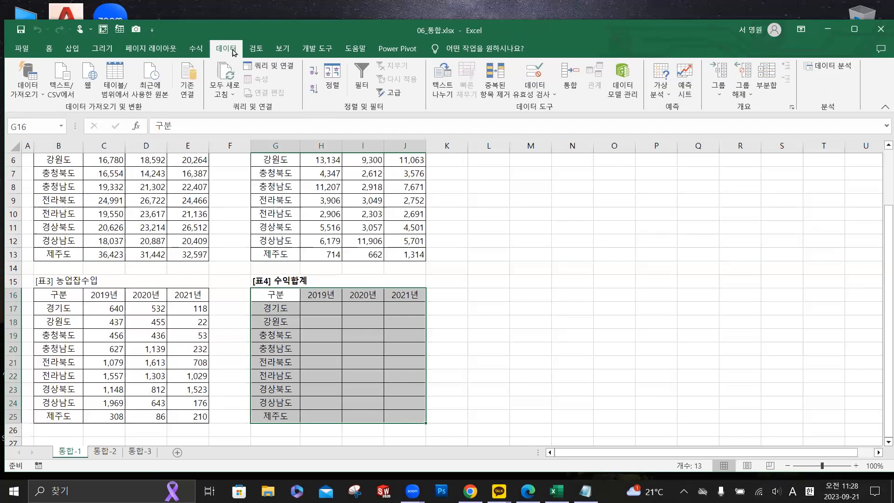
click(572, 76)
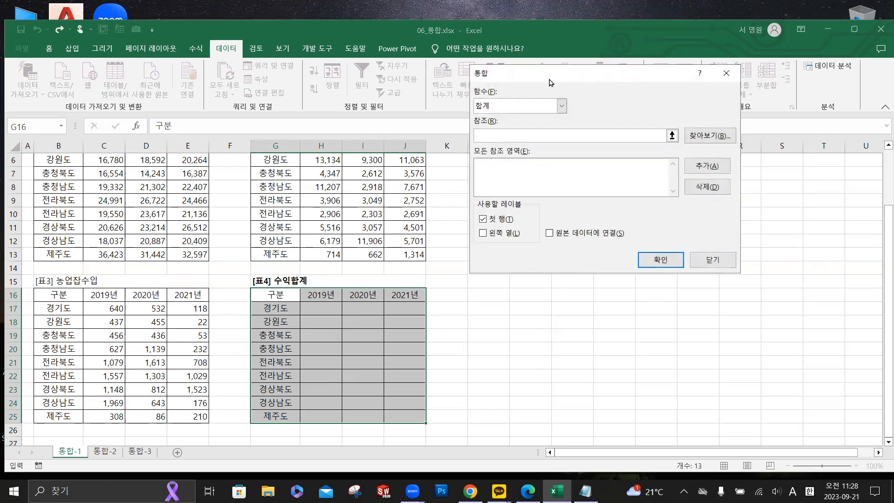
drag(549, 80, 529, 176)
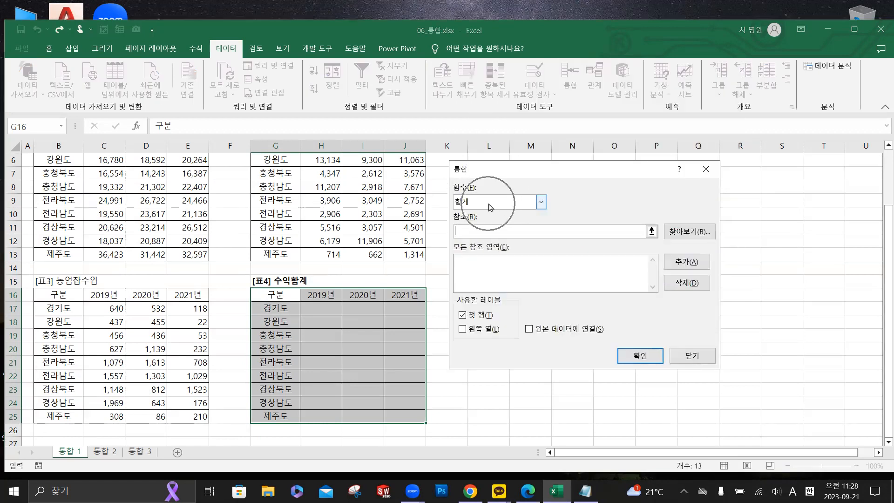
click(482, 229)
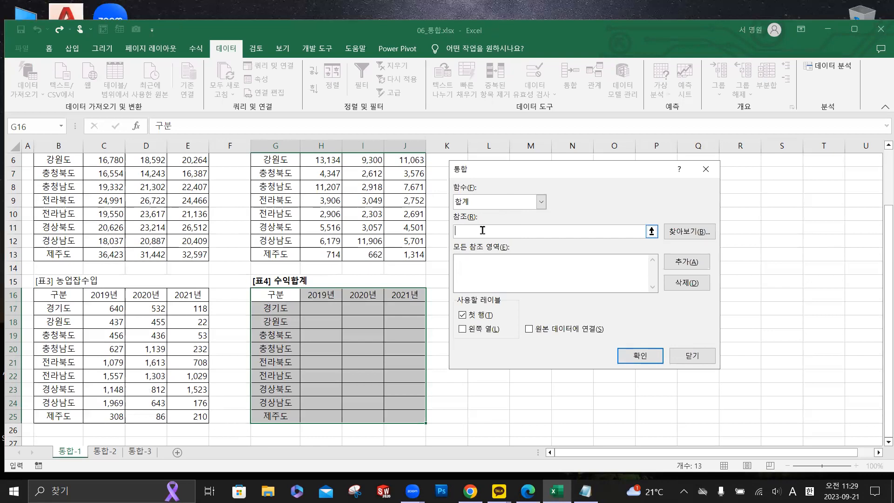
- Add B4:E13, G4:J13 and B16:E25 as consolidation references and consolidate them with left-column labels enabled alongside the top row
scroll(186, 256, up, 2)
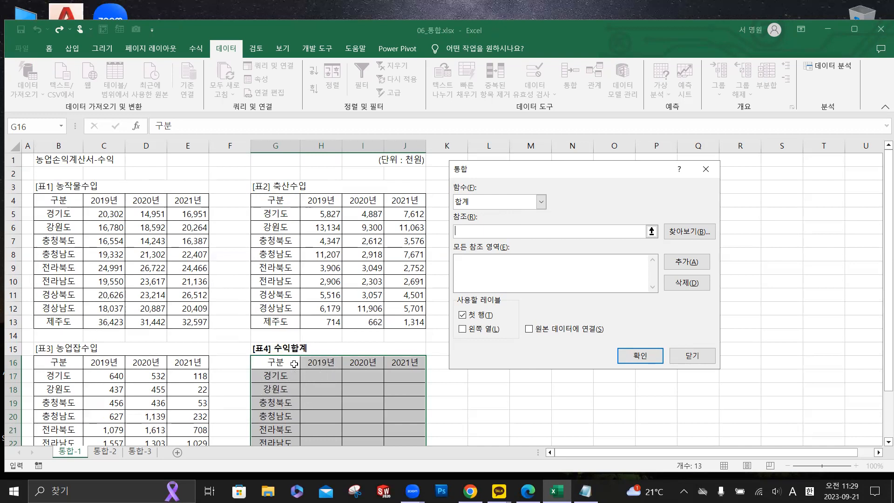
drag(63, 201, 182, 322)
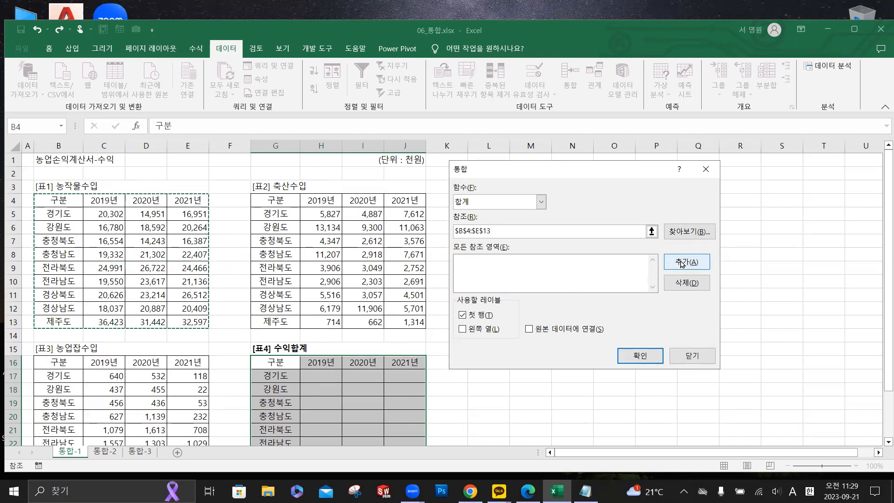
click(681, 263)
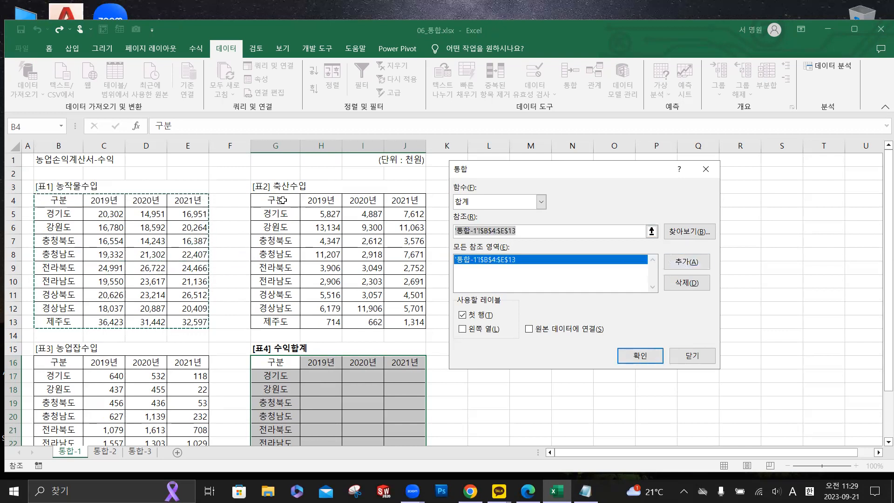
drag(281, 200, 405, 322)
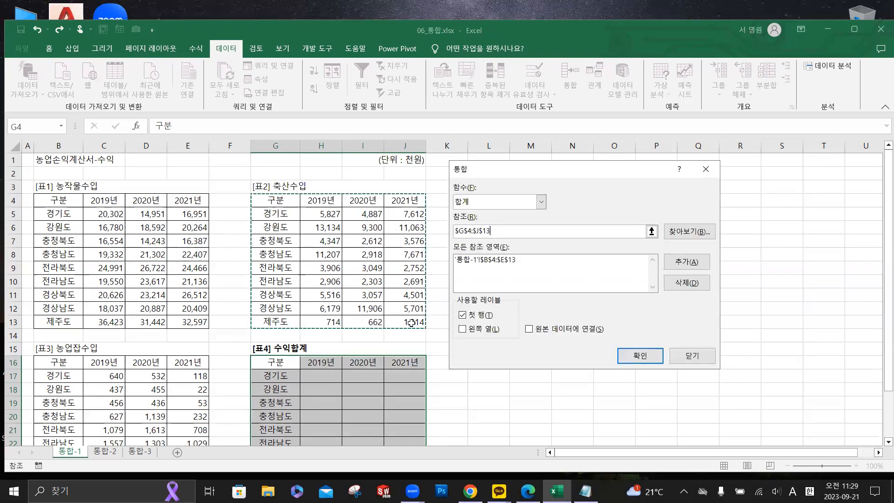
click(685, 262)
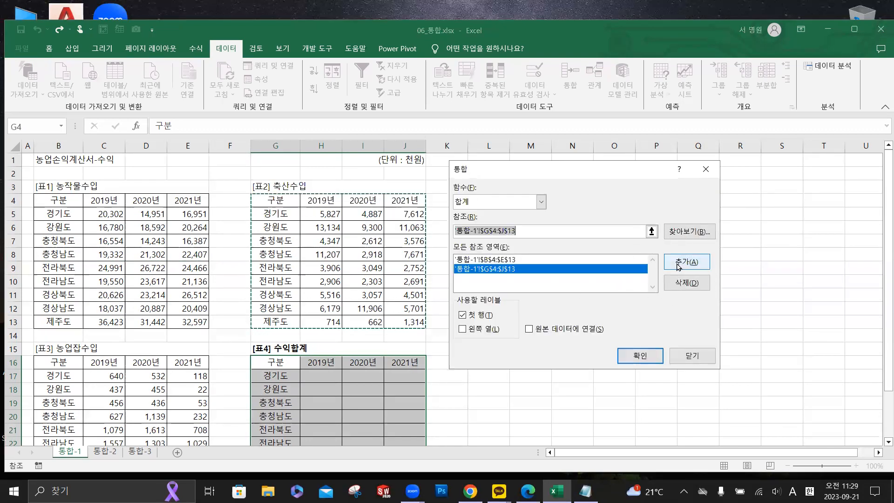
scroll(85, 265, down, 2)
drag(61, 281, 186, 402)
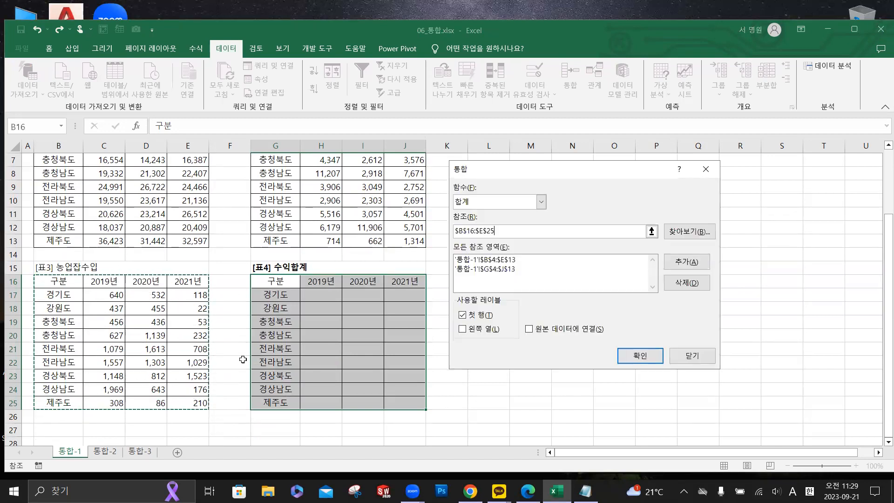
click(687, 262)
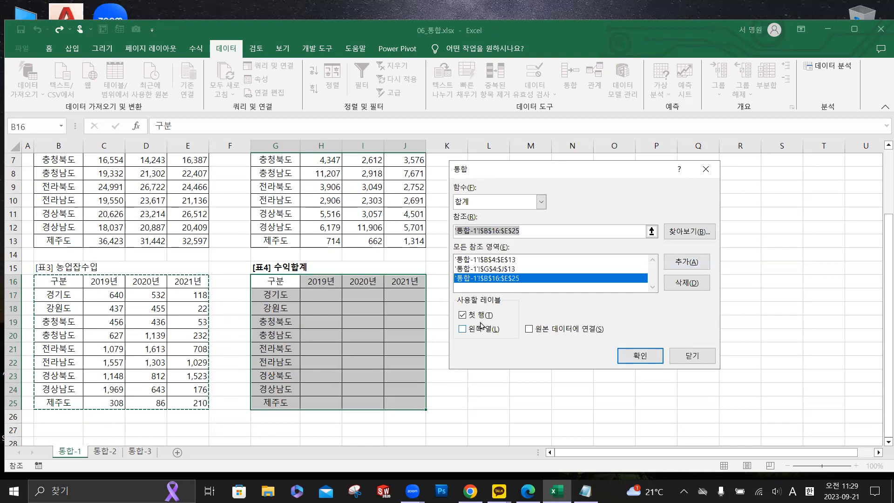
click(463, 329)
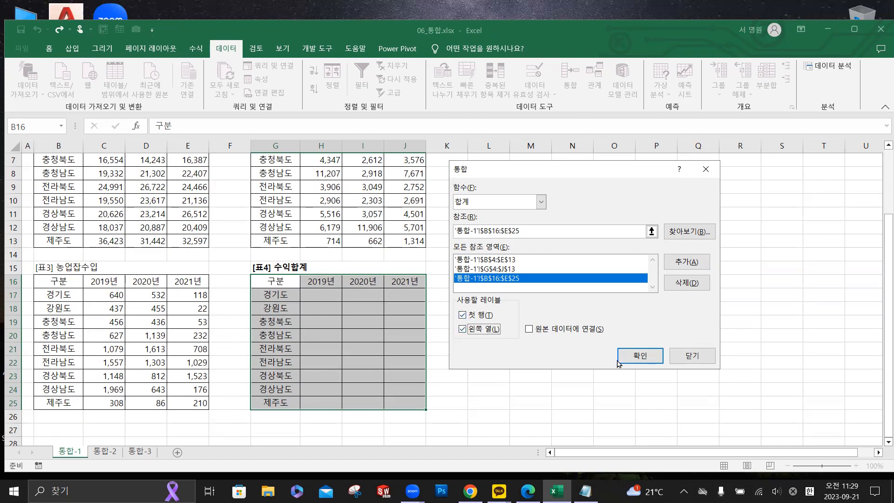
click(636, 359)
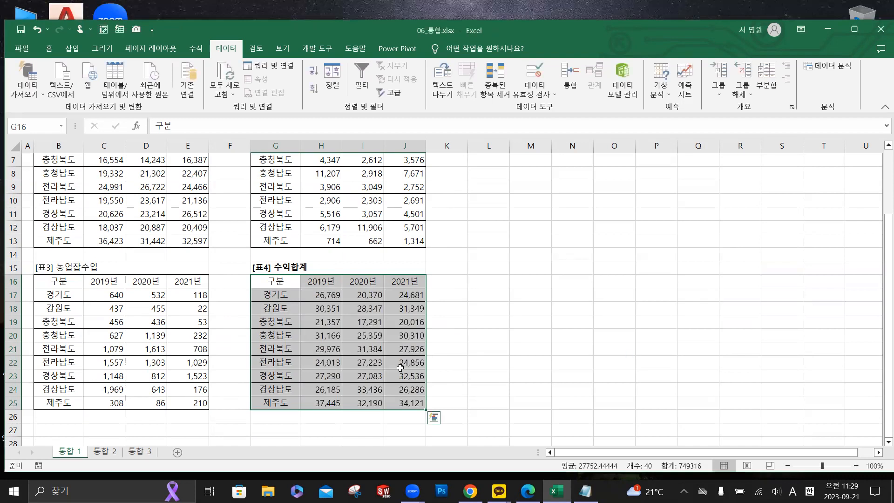
- On sheet 통합-2, start a consolidation into the [표4] range F11:H14 using the 최대 function
click(106, 451)
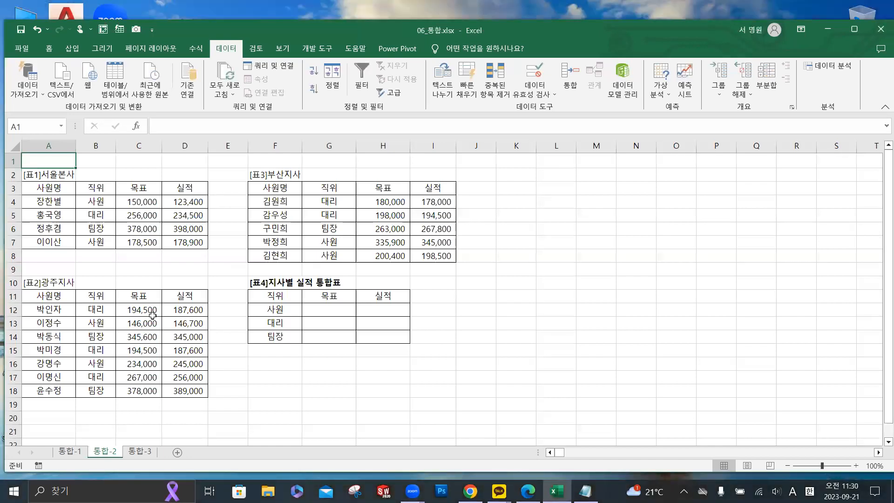
click(284, 295)
drag(284, 295, 381, 334)
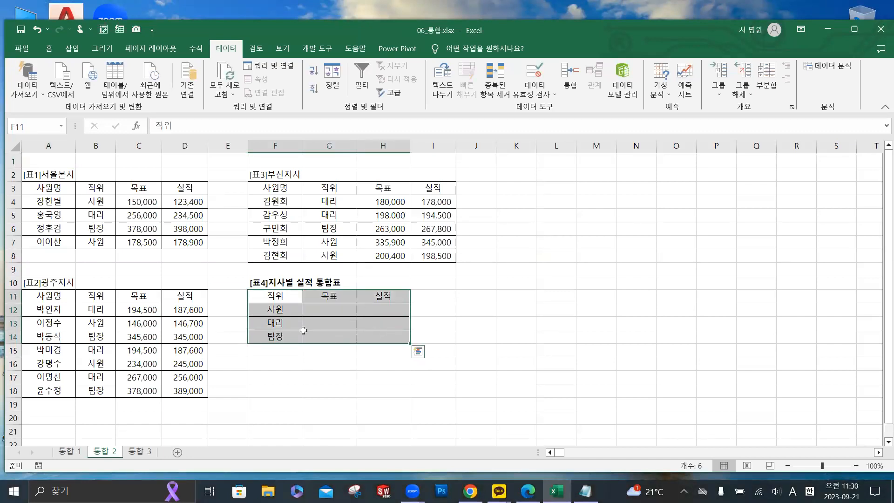
key(ctrl+q)
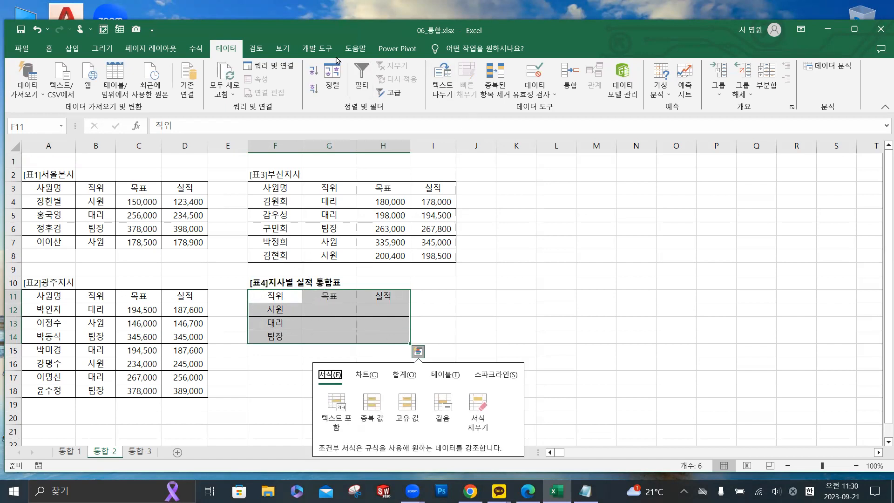
click(572, 80)
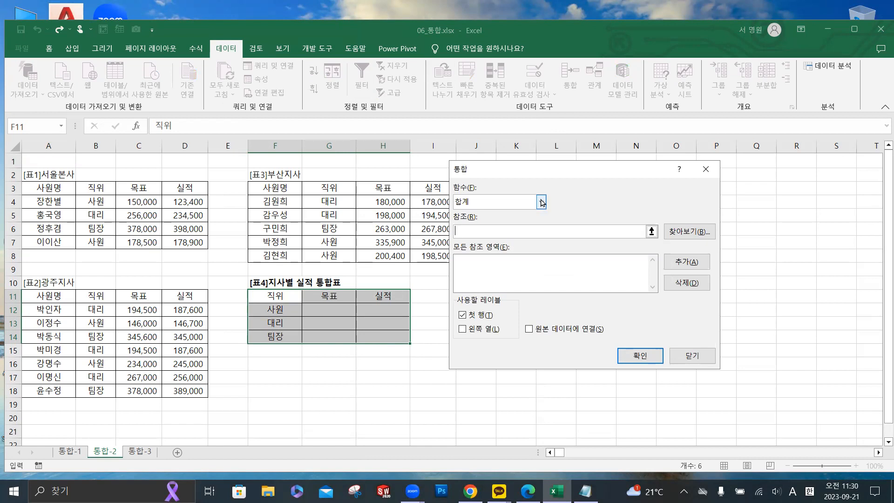
click(541, 202)
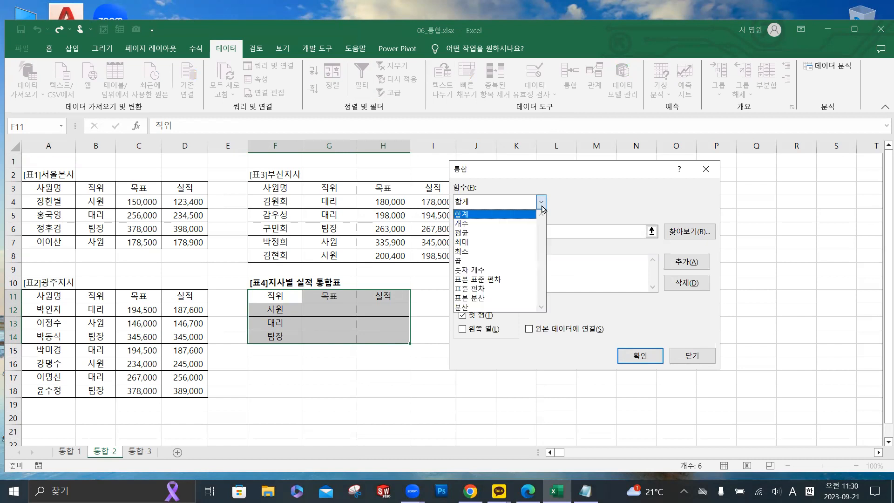
click(494, 241)
click(491, 232)
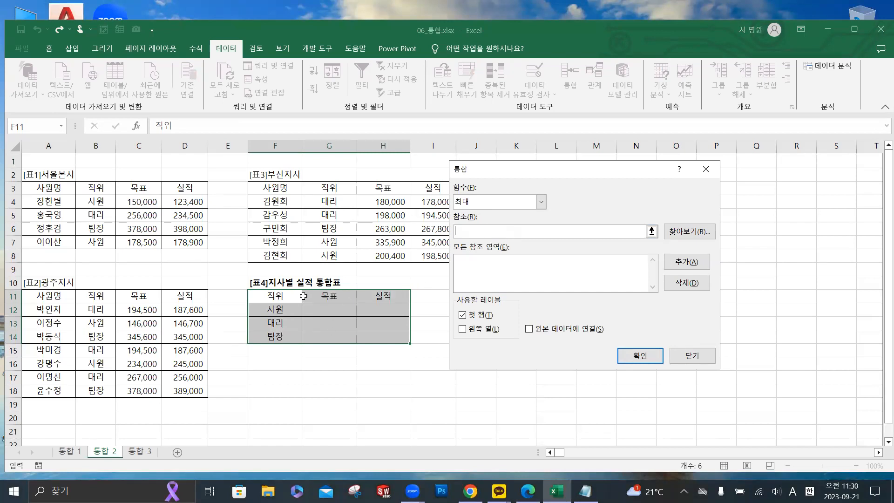
key(ctrl)
key(ctrl)
key(ctrl)
key(ctrl)
key(ctrl)
key(ctrl)
key(ctrl)
- Add B3:D7, G3:I8 and B11:D18 as references and consolidate their maximums with left-column labels enabled
drag(99, 187, 200, 241)
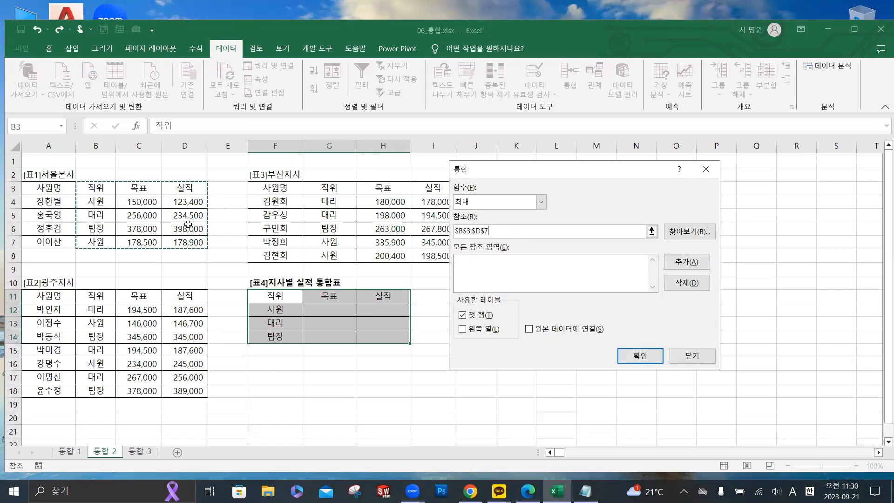
click(686, 262)
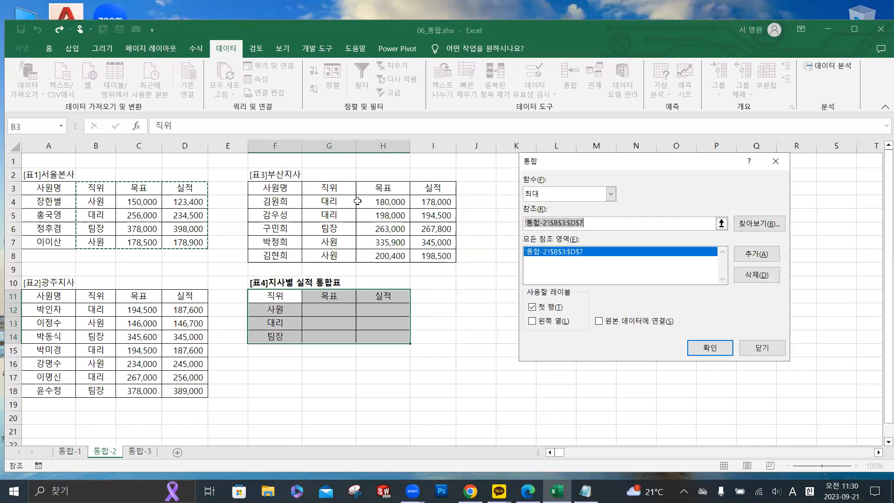
drag(334, 187, 450, 258)
click(749, 254)
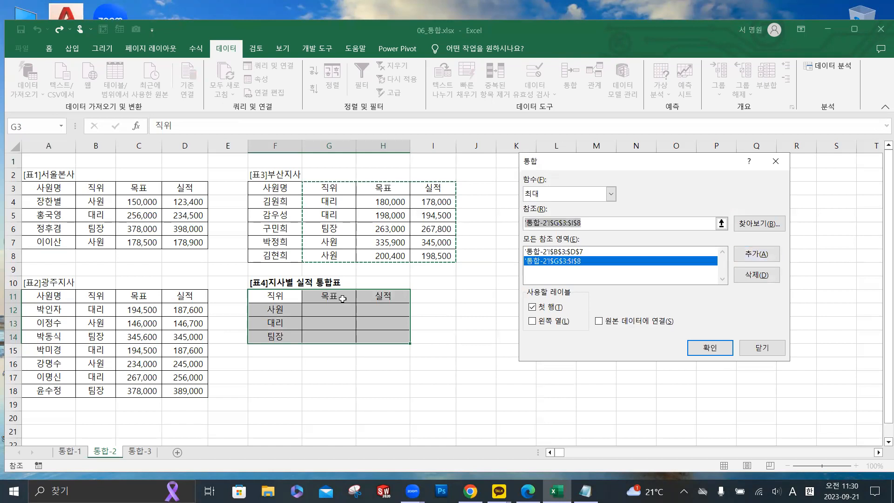
drag(99, 297, 188, 392)
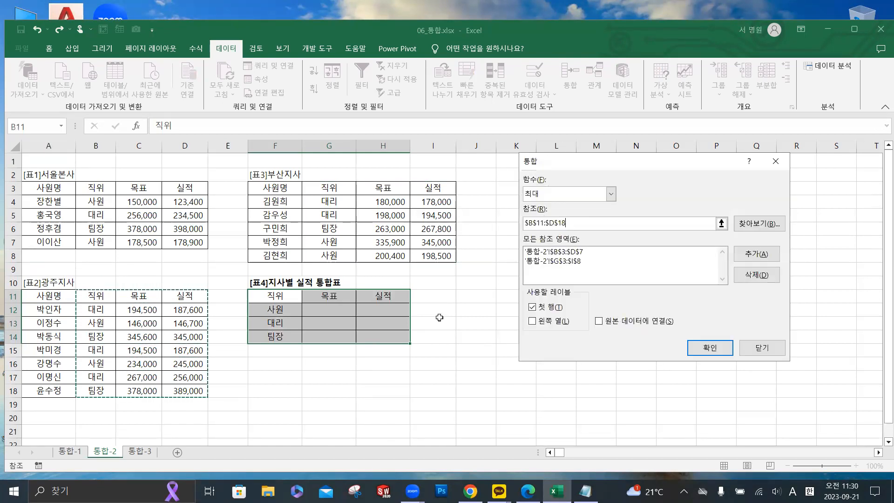
click(749, 254)
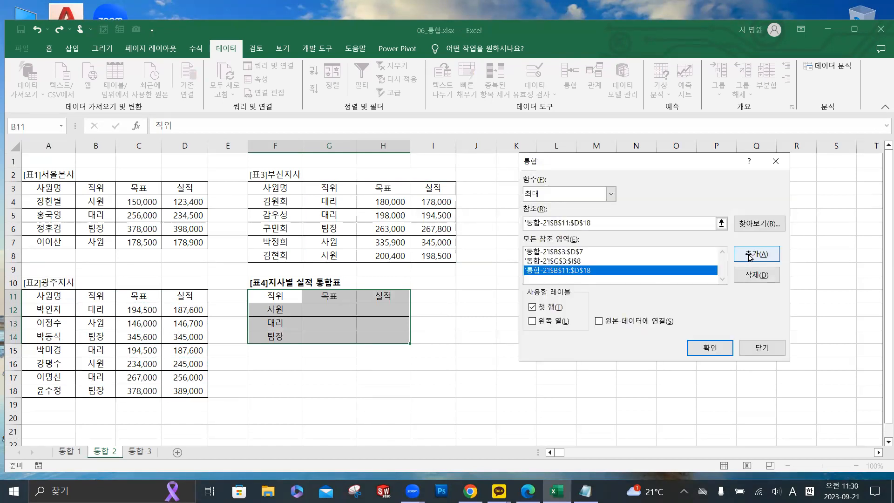
click(544, 321)
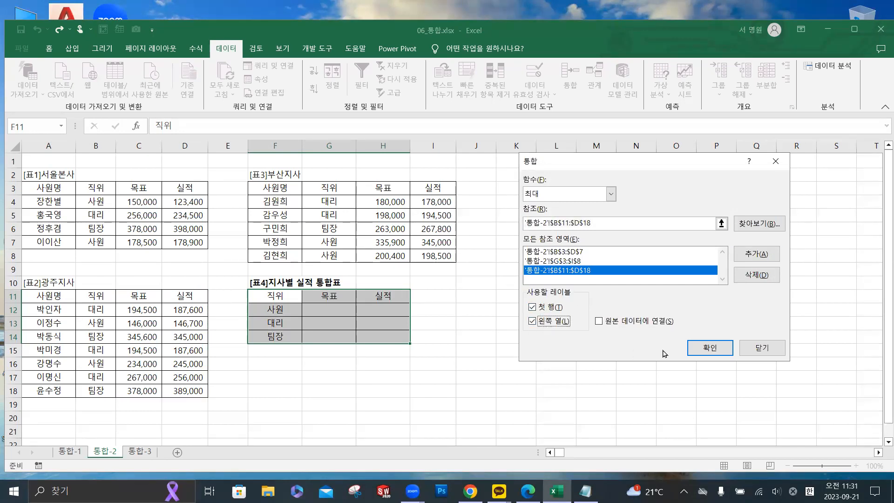
click(709, 353)
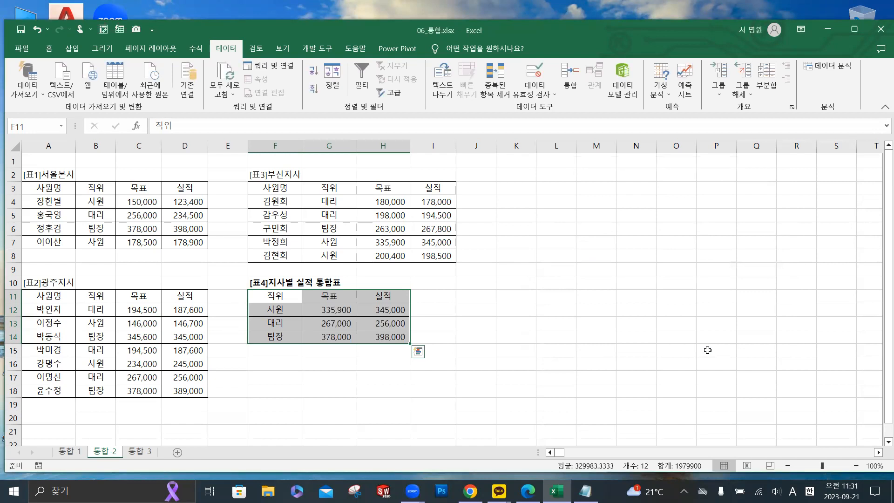
- Compare the consolidated table F11:H14 with the [표1] source range on 통합-2 and check the table layout on 통합-3
click(551, 334)
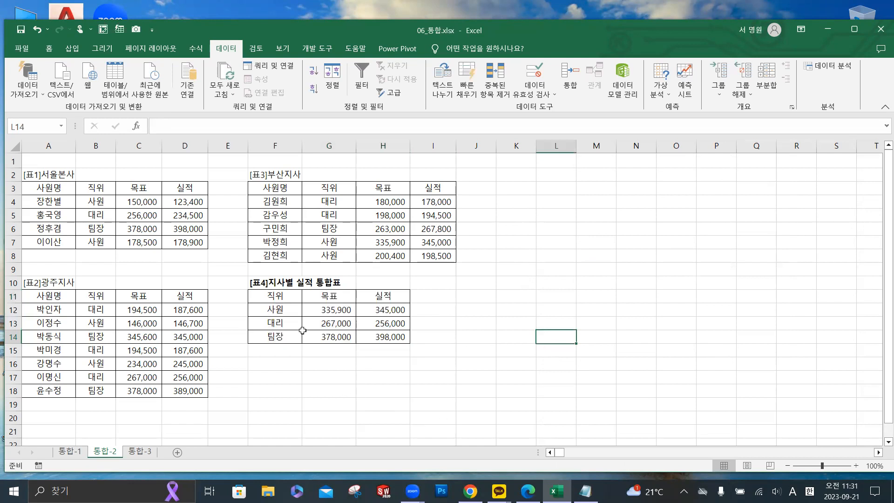
drag(277, 296, 376, 338)
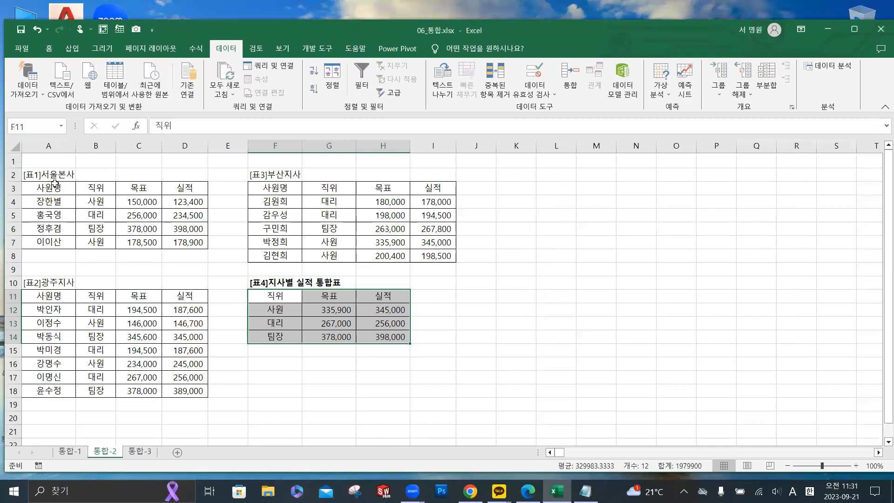
drag(90, 188, 187, 246)
drag(56, 188, 188, 244)
drag(104, 191, 200, 239)
click(499, 279)
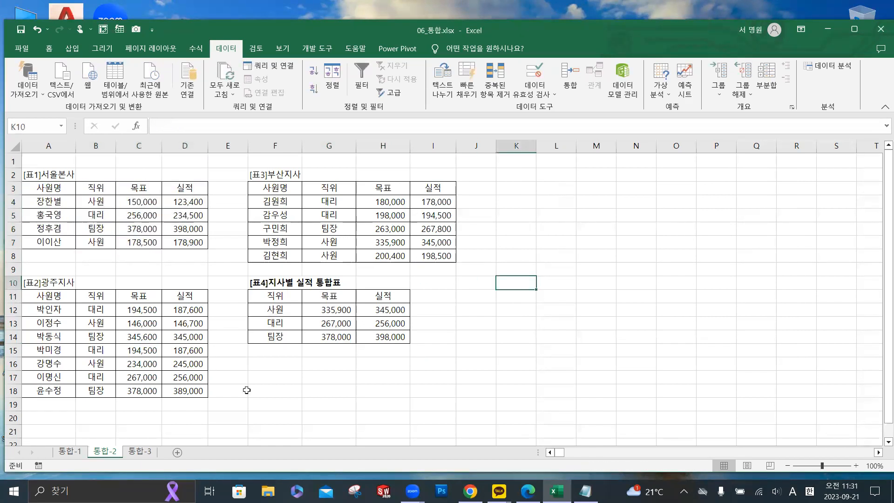
click(142, 454)
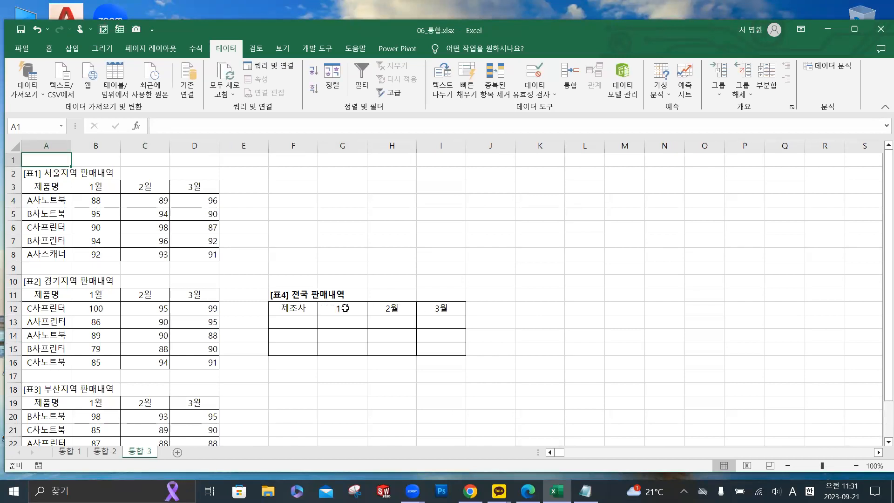
click(104, 451)
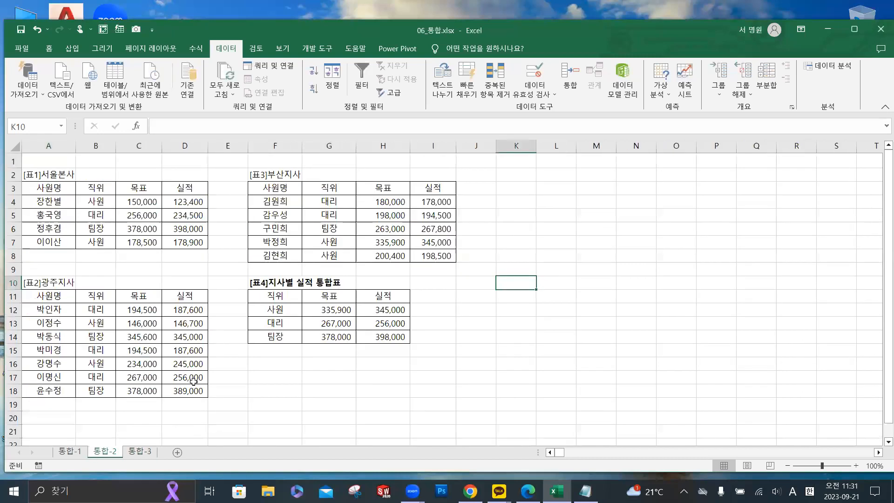
- Compare the label cells of the consolidated tables on 통합-2 and 통합-1 with the empty [표4] on 통합-3
drag(292, 297, 291, 336)
drag(293, 298, 404, 297)
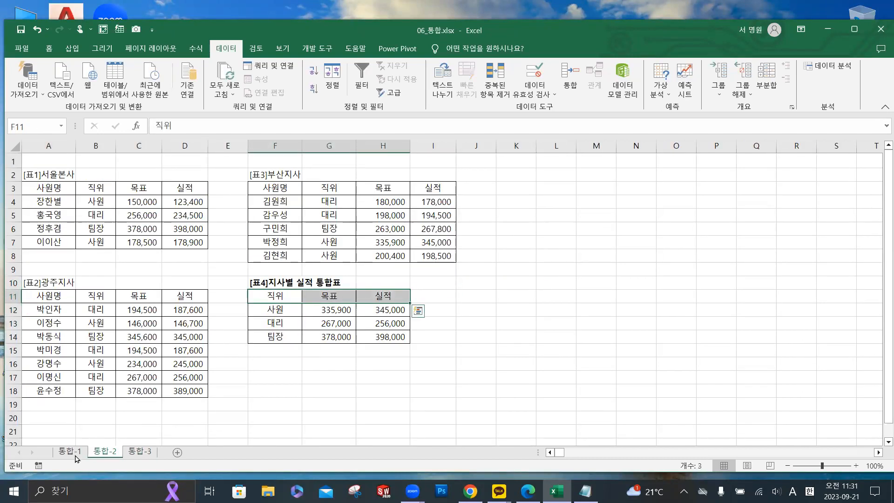
click(70, 451)
drag(280, 281, 404, 281)
drag(284, 282, 421, 282)
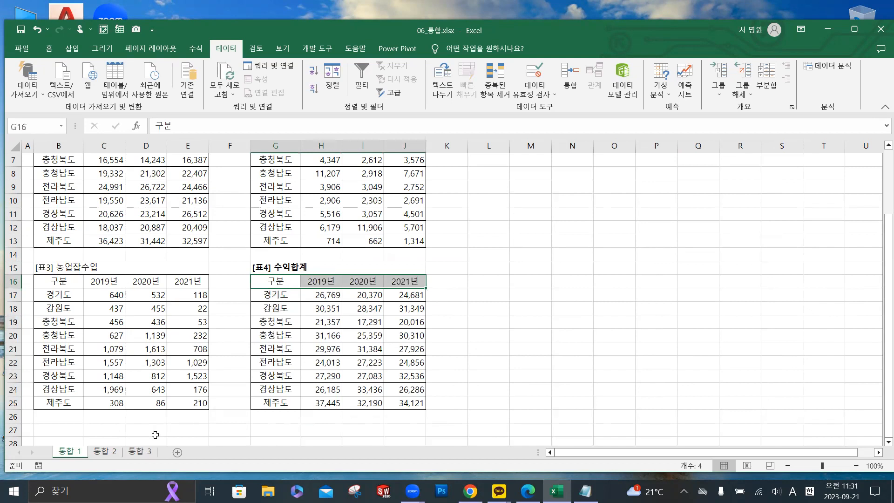
click(149, 454)
drag(300, 308, 444, 307)
drag(298, 309, 301, 363)
click(298, 323)
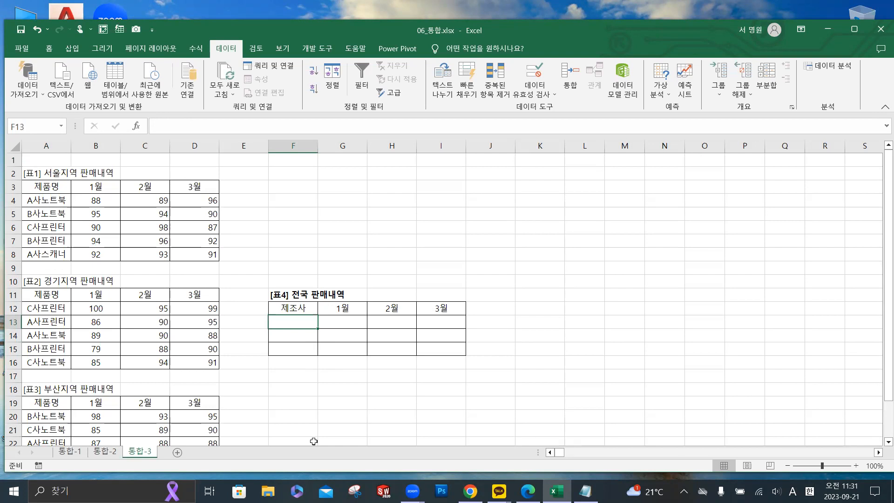
- Switch to Notepad and add the lines "* ?" and "시작한다" below the existing formula note
click(585, 490)
click(252, 52)
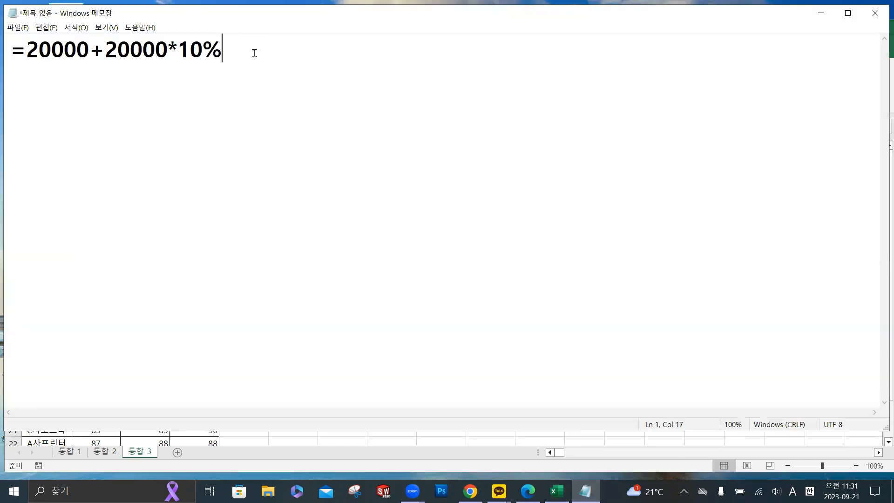
key(Return)
key(Return)
text(* ?)
key(Return)
text(tl)
key(BackSpace)
key(BackSpace)
key(Hangul)
text(시작한다)
key(Return)
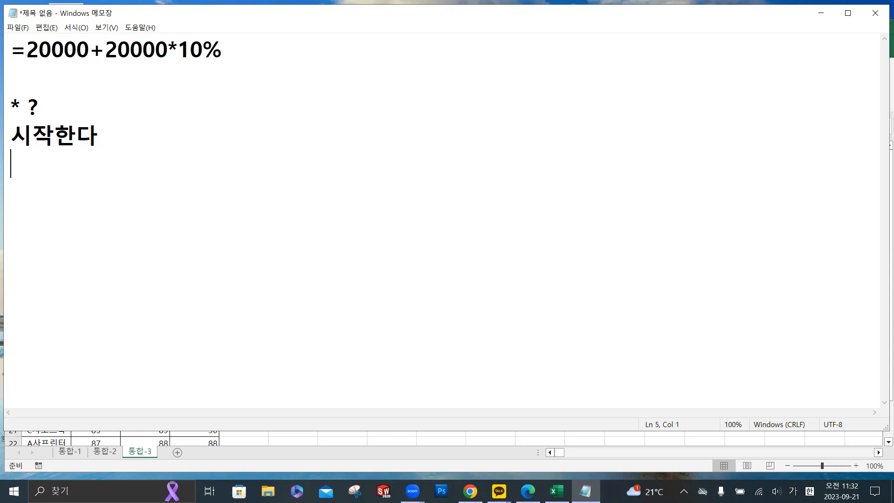
- Write the wildcard pattern A사* and place it on the same line as 시작한다, separated by a tab
text(ㅁ)
key(BackSpace)
key(Hangul)
text(j)
key(BackSpace)
key(BackSpace)
text(A)
key(Hangul)
text(사*)
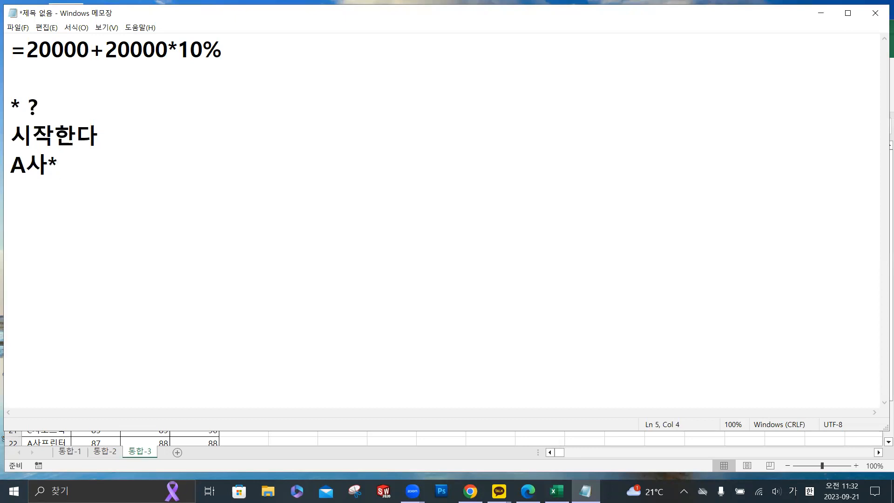
click(185, 141)
key(Delete)
key(Tab)
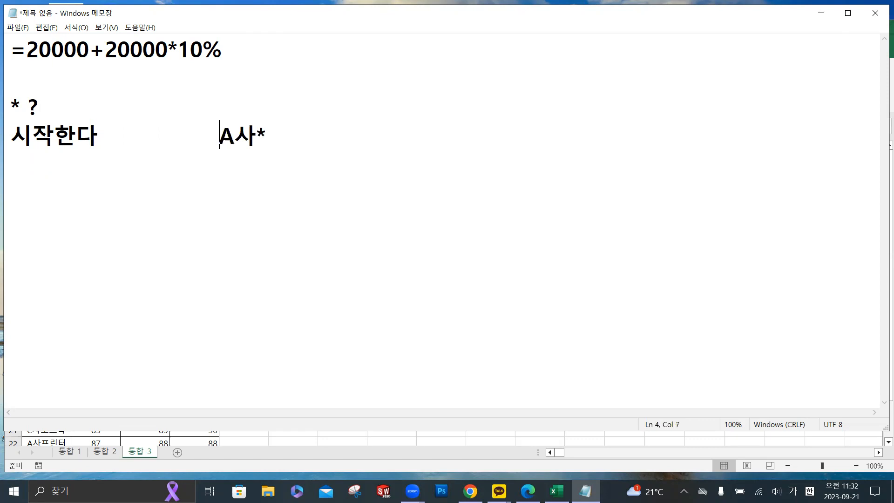
- Add a line reading 끝났다 with the wildcard pattern *A사 aligned beneath the previous pattern
click(284, 142)
key(Return)
text(끝났다)
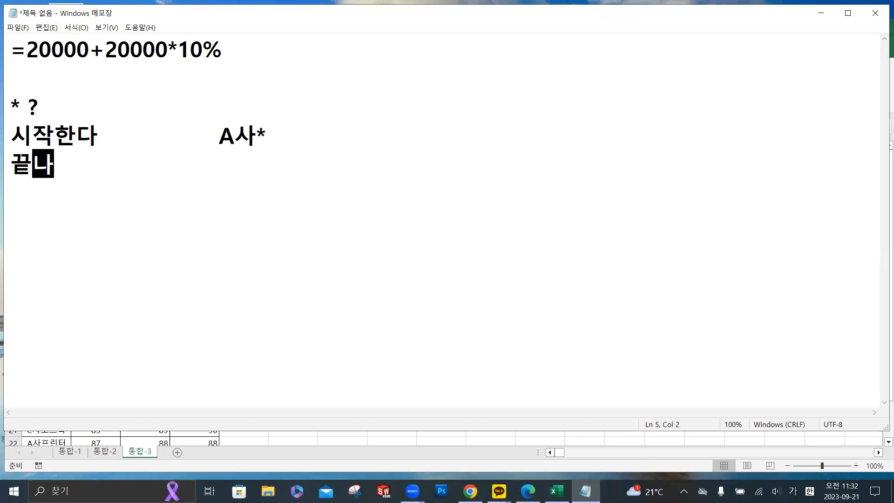
key(Tab)
key(Tab)
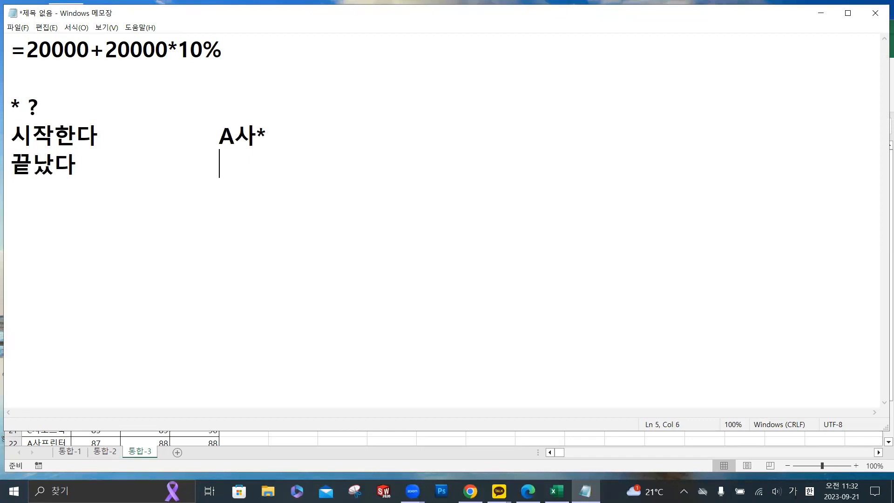
text(*)
key(Hangul)
text(A사)
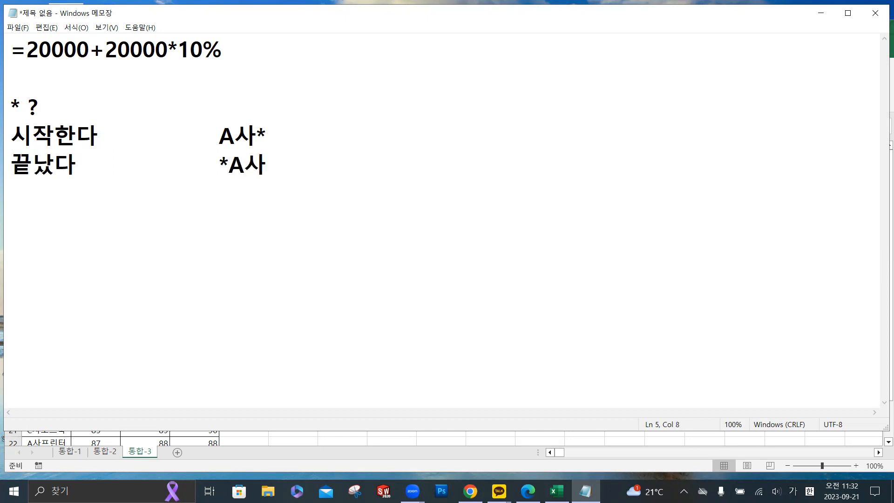
- Leave a blank line and write the description "A사"로 시작하는 4글자, keeping A사 in quotation marks
key(Return)
key(Return)
text(At)
key(BackSpace)
key(Hangul)
text(사)
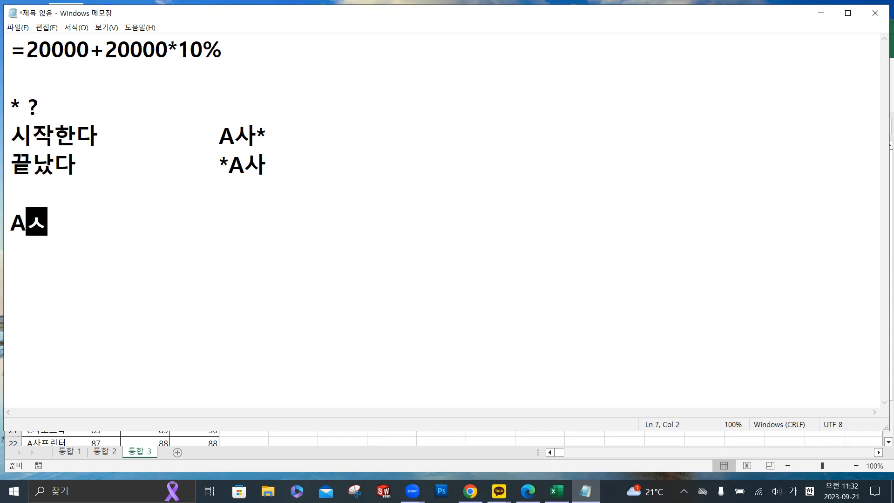
key(Hangul)
text(fh)
key(BackSpace)
key(BackSpace)
text(")
key(Left)
key(Left)
key(Left)
text(")
key(Right)
key(Right)
key(Right)
text(f)
key(BackSpace)
key(Hangul)
text(로 )
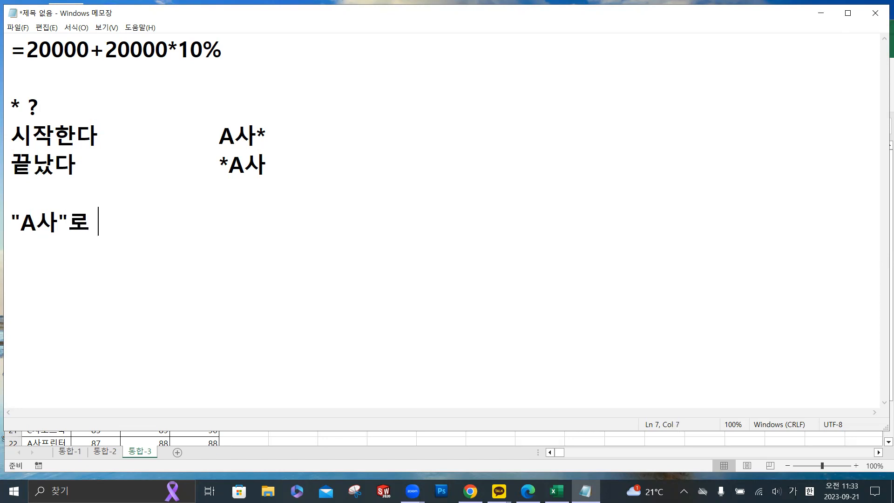
text(시작하는 )
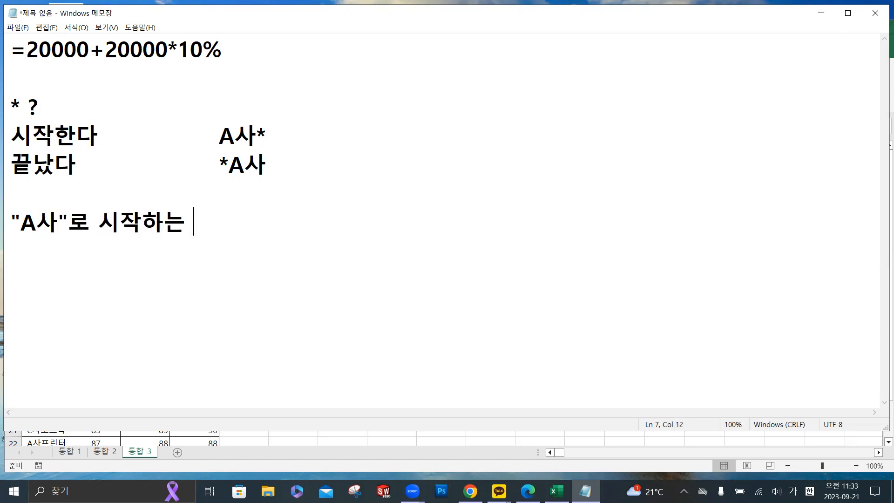
text(4글자)
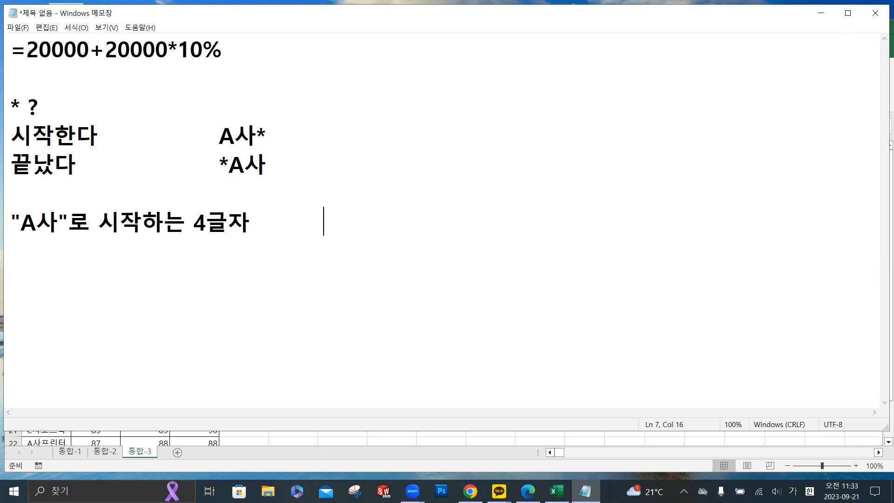
- Write the pattern A사?? beside the four-character description, then highlight it and the "* ?" line
key(Hangul)
text(A)
key(Hangul)
text(사??)
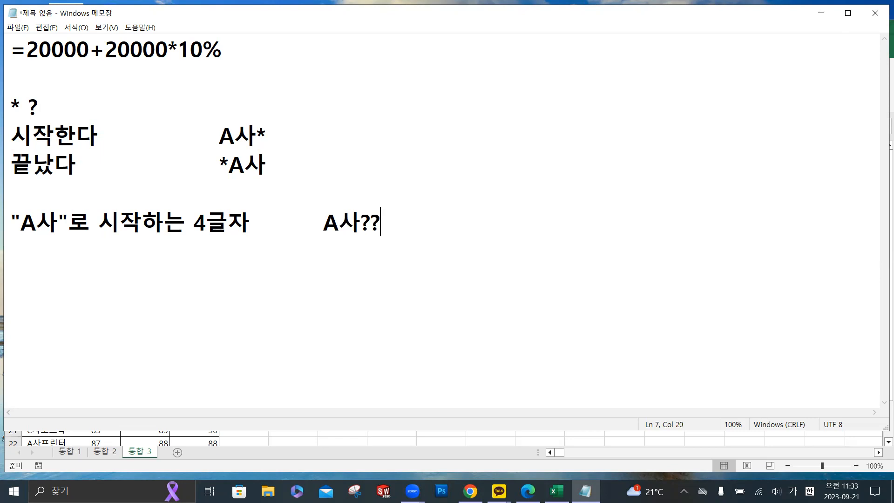
drag(325, 222, 387, 223)
click(387, 222)
drag(44, 109, 10, 110)
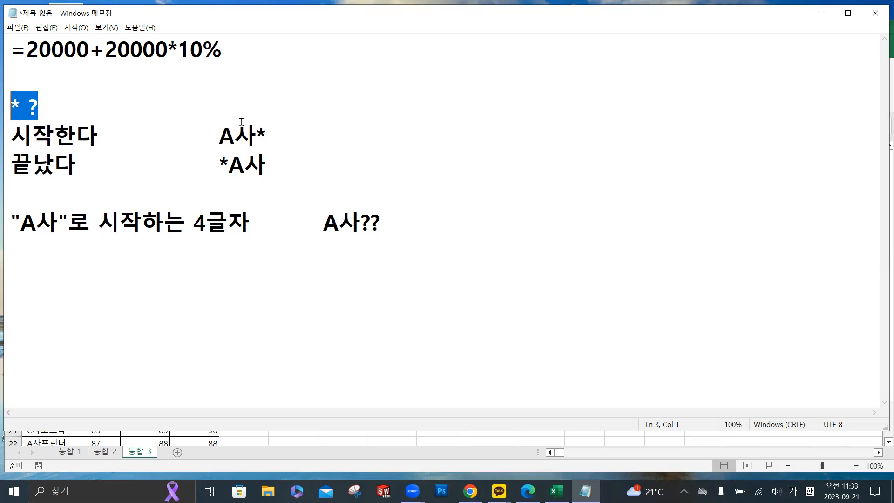
- Insert a line reading "A사"를 포함 directly below the 끝났다 line
click(299, 168)
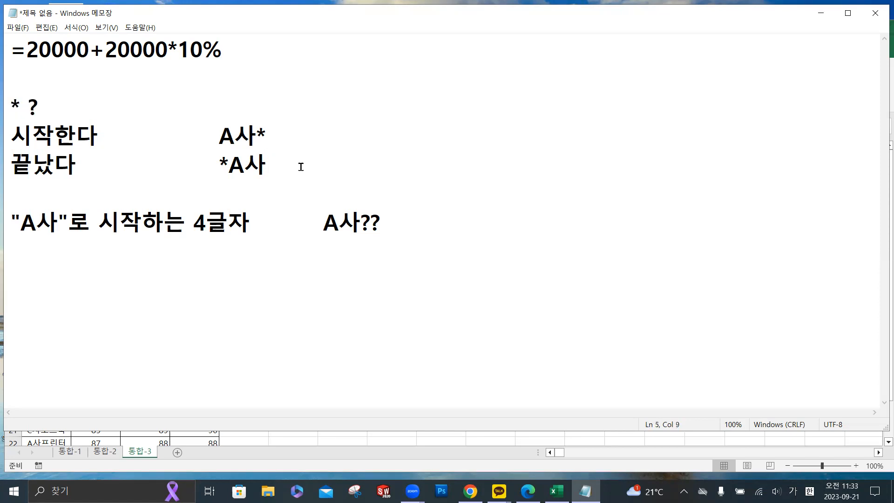
key(Return)
text("")
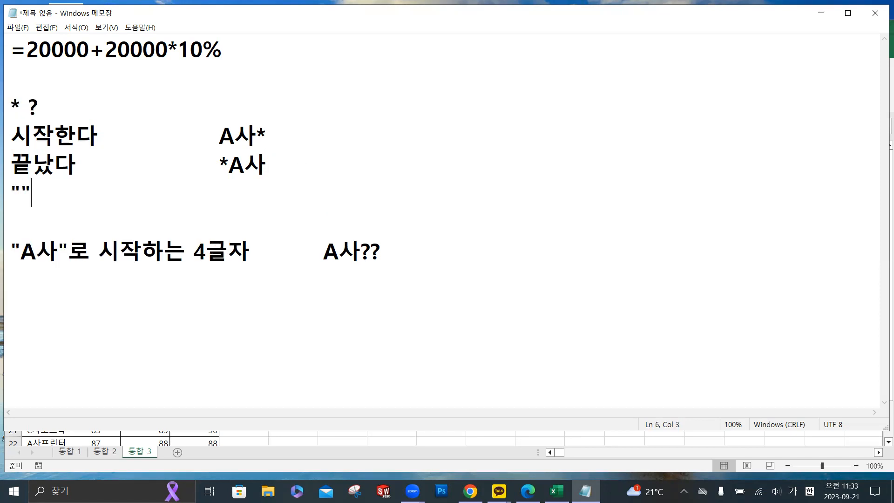
key(Left)
key(Hangul)
text(A)
key(Hangul)
text(사)
key(Right)
text(를 포함)
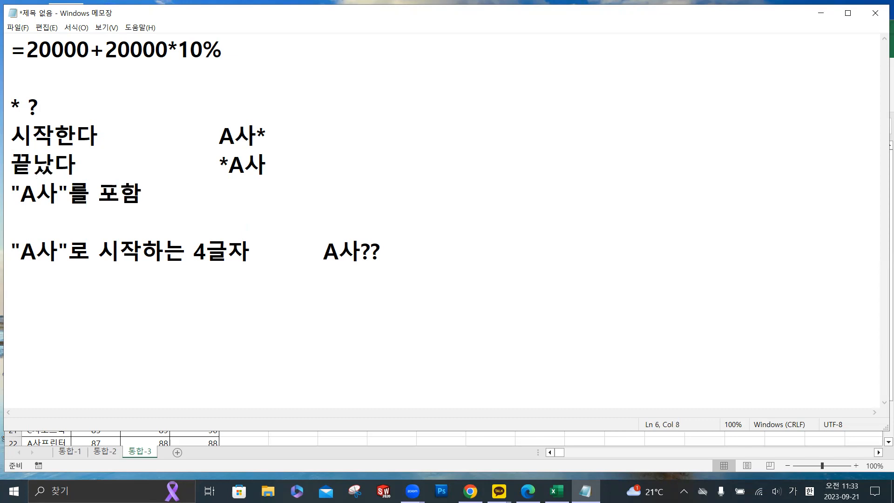
- Write the pattern *A사* beside the "A사"를 포함 description and highlight its A사 part
key(Tab)
text(*)
key(Hangul)
text(T)
key(BackSpace)
text(A)
key(Hangul)
text(사*)
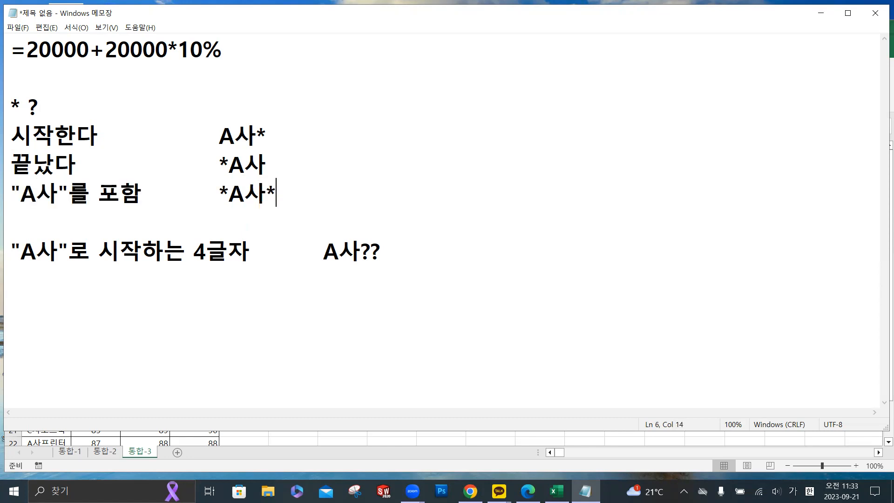
drag(228, 192, 266, 192)
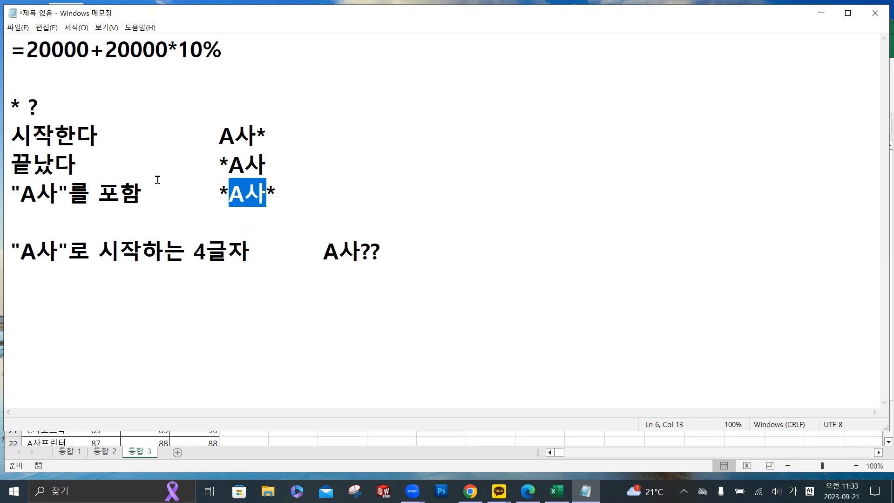
- Return to Excel and enter A사, B사 and C사 in F13:F15 under 제조사 on sheet 통합-3
click(820, 13)
click(303, 318)
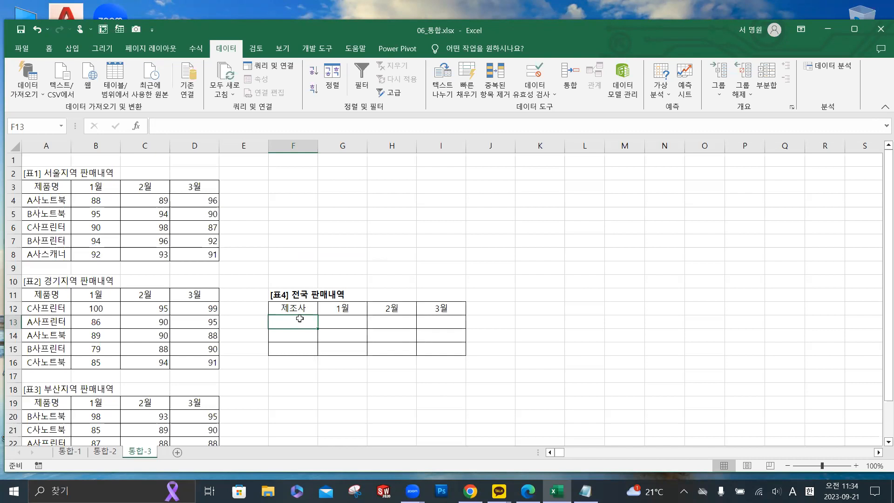
text(A사)
key(Return)
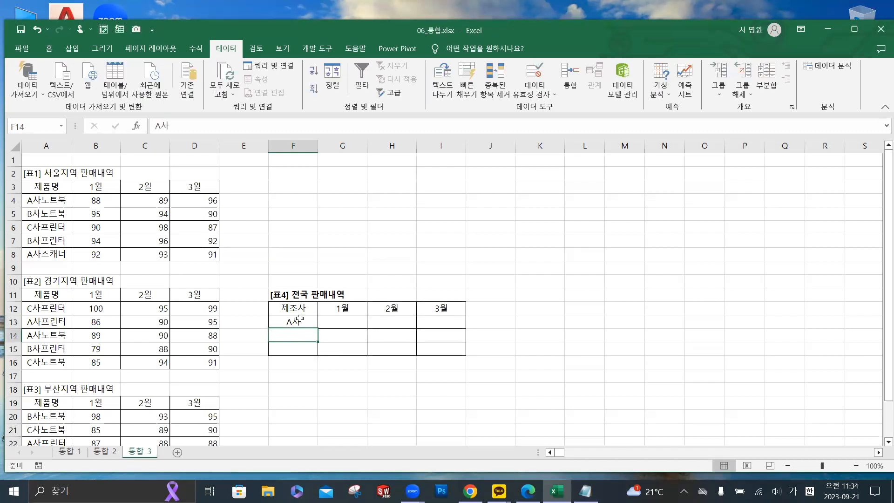
text(B)
key(Hangul)
text(사)
key(Return)
key(Hangul)
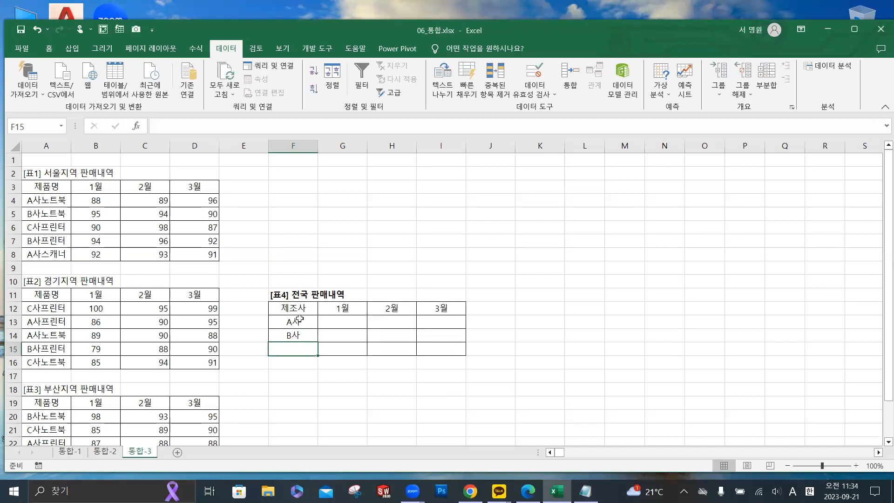
text(C)
key(Hangul)
text(사)
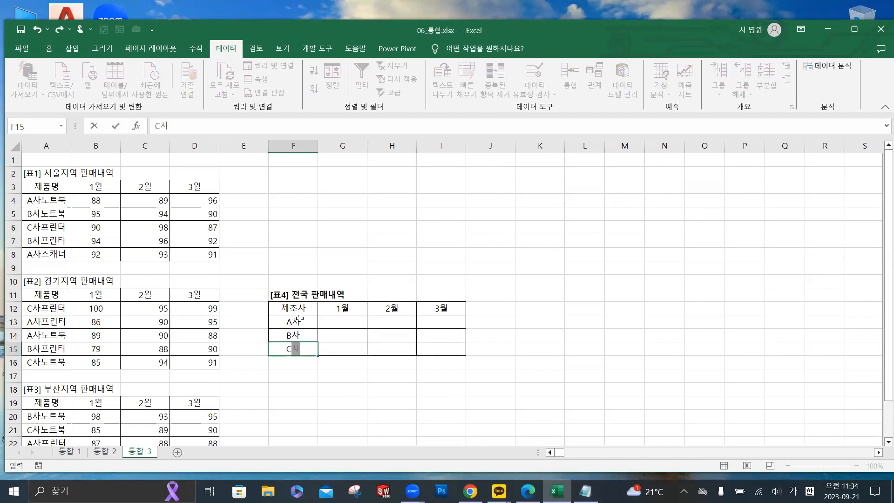
- Append an asterisk to the manufacturer names in F13:F15 so they read A사*, B사* and C사*
click(308, 324)
double_click(309, 324)
text(*)
click(309, 335)
double_click(309, 335)
text(*)
click(313, 350)
double_click(312, 350)
text(*)
key(Return)
click(363, 335)
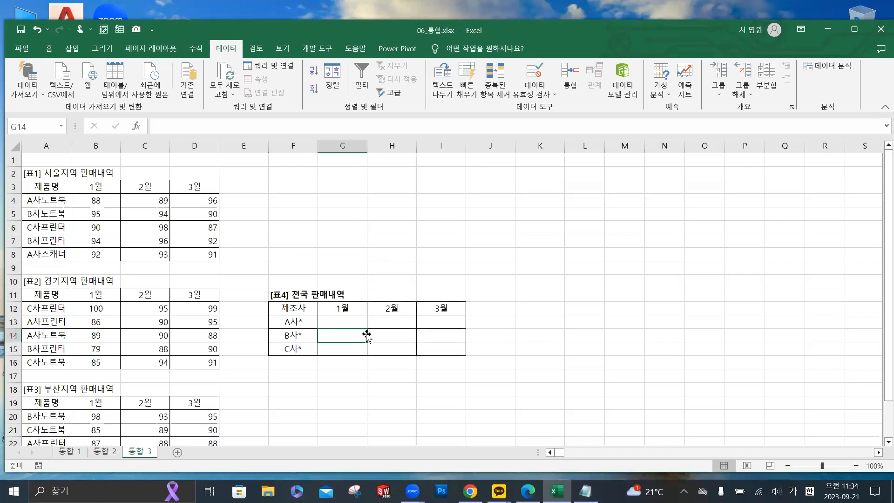
- Start a consolidation into the [표4] range F12:I15 using the 평균 function
ctrl+scroll(321, 304, up, 4)
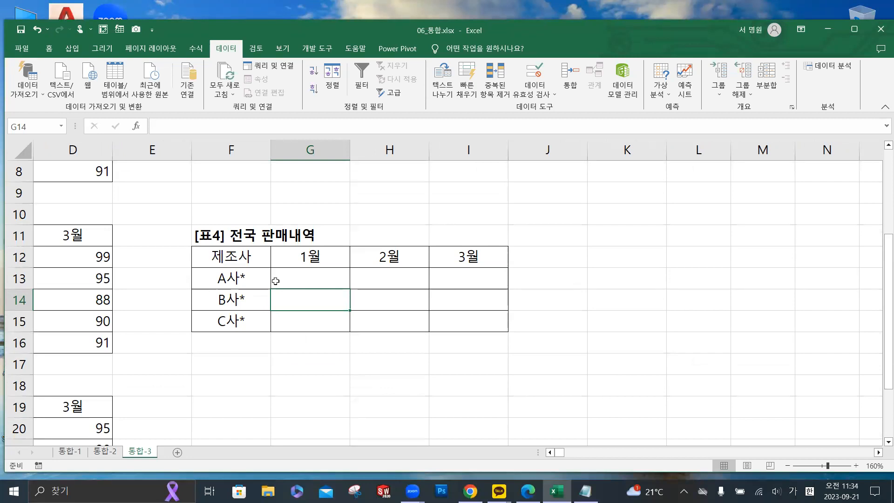
drag(256, 279, 257, 319)
drag(244, 255, 473, 324)
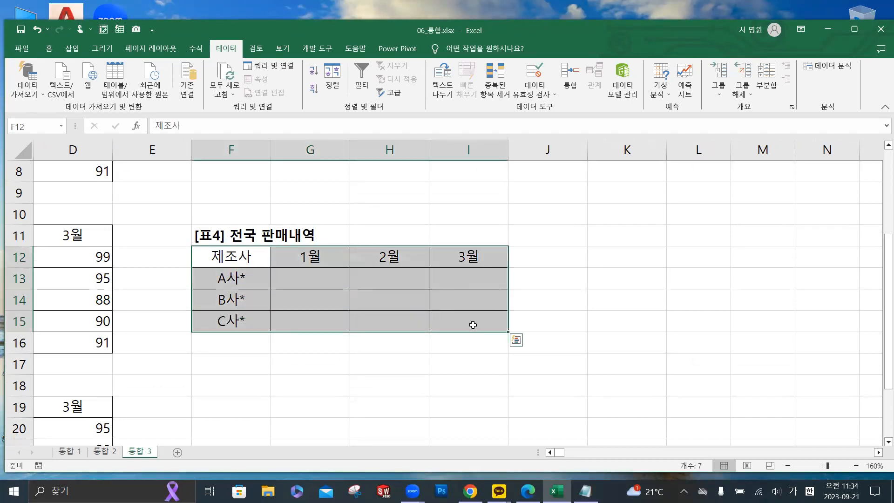
click(571, 75)
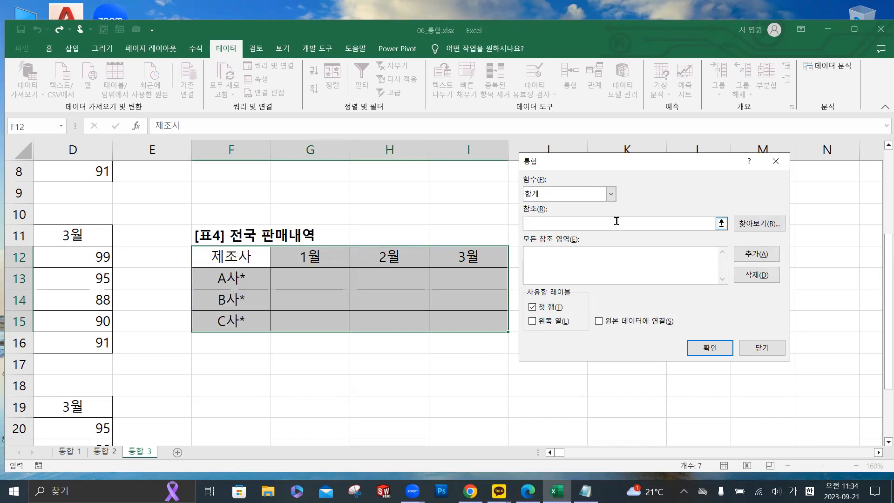
click(610, 193)
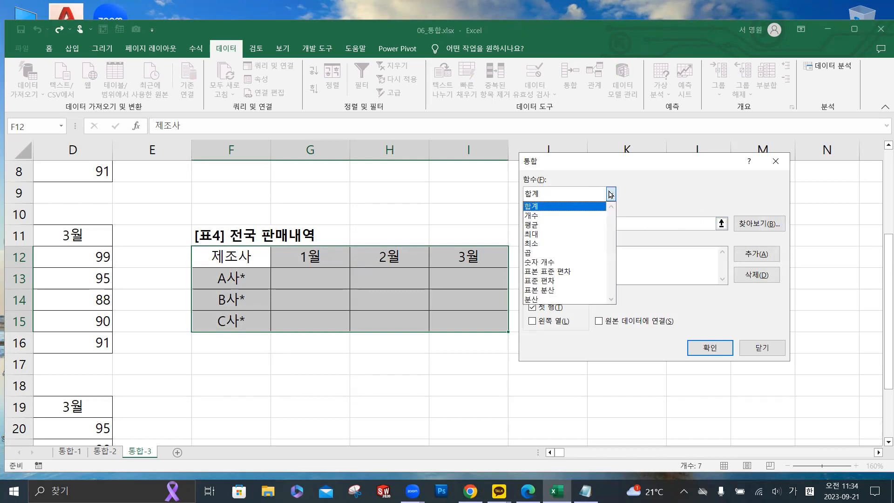
click(571, 228)
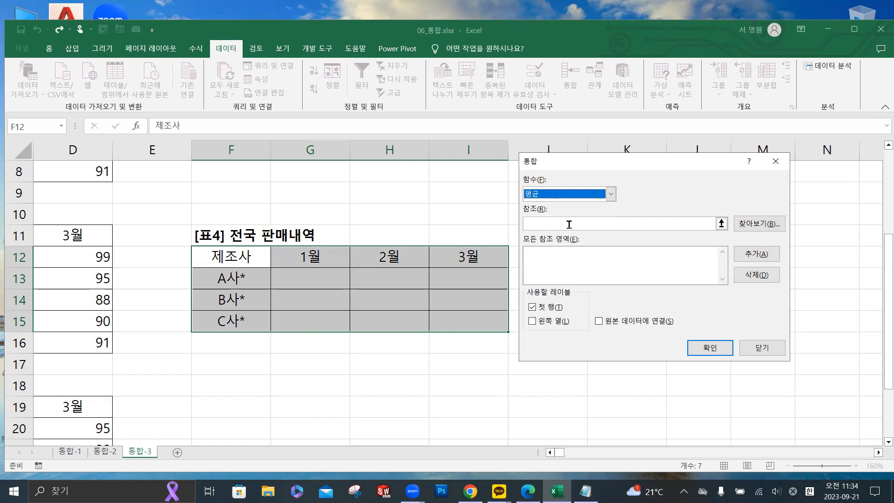
- Add the [표1] range A3:D8 as a consolidation reference
click(568, 224)
drag(561, 454, 557, 454)
scroll(234, 298, up, 3)
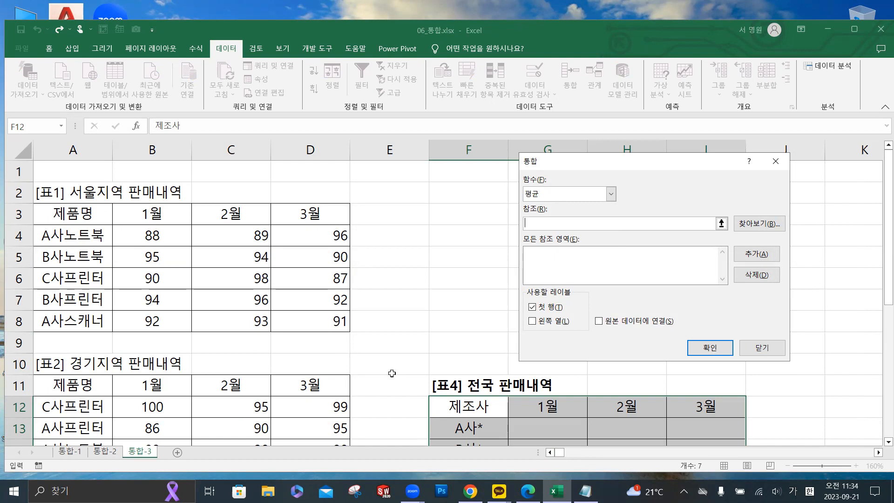
scroll(491, 368, down, 2)
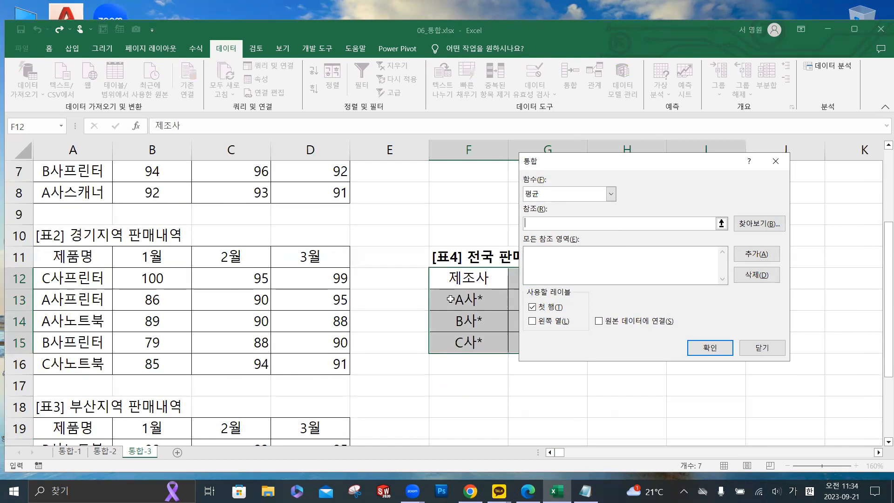
scroll(330, 294, up, 2)
drag(83, 216, 321, 322)
click(752, 256)
- Add the [표2] range A11:D16 and the [표3] range A19:D24 as consolidation references
scroll(85, 322, down, 2)
drag(77, 259, 312, 359)
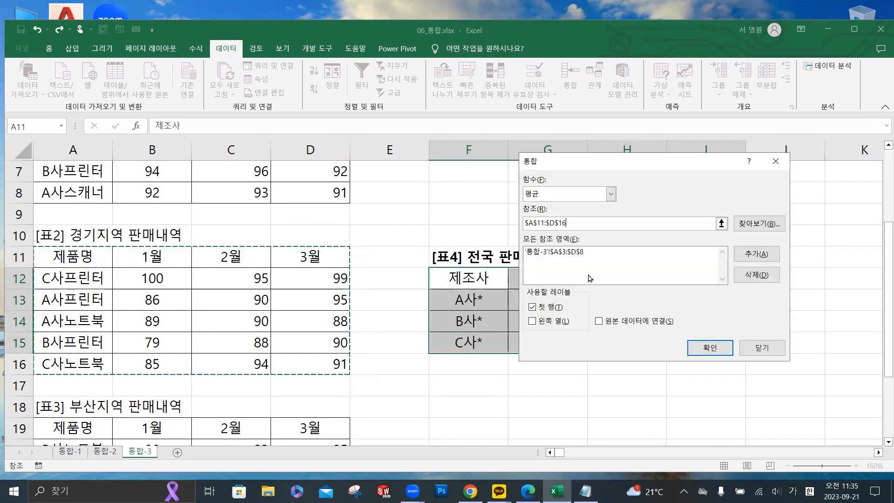
click(755, 254)
scroll(216, 299, down, 2)
drag(84, 300, 315, 405)
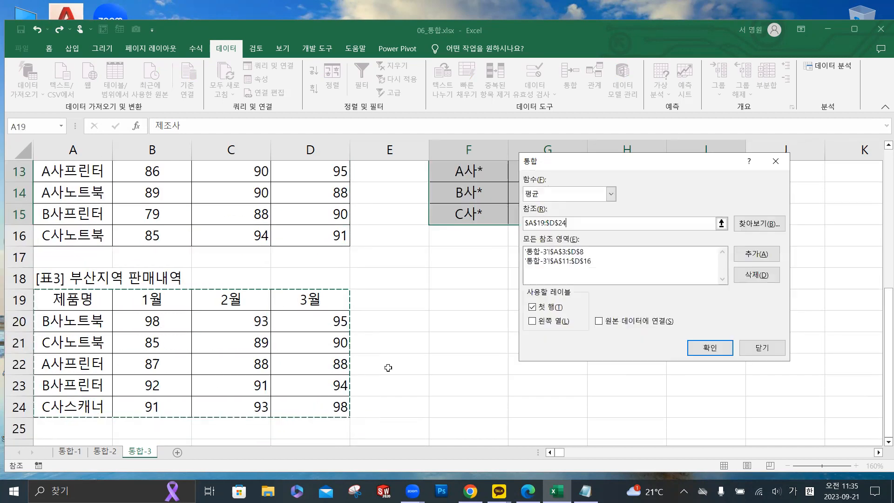
click(755, 254)
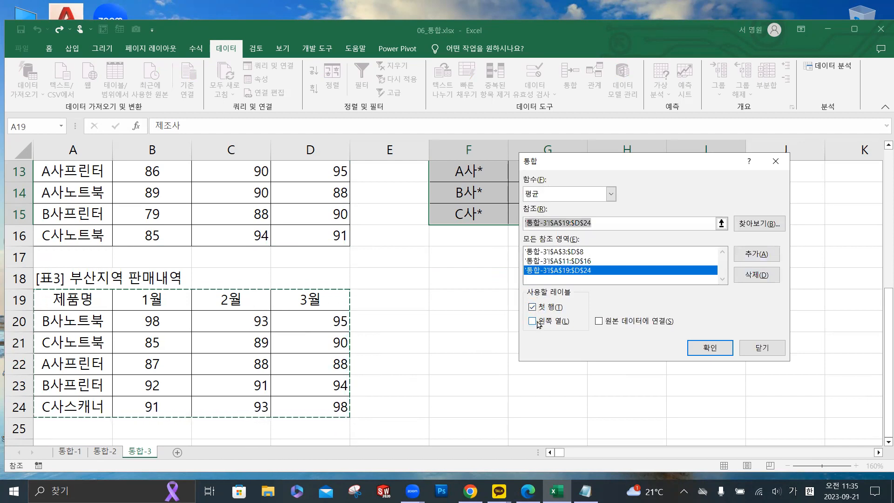
- Turn on 왼쪽 열 labels alongside 첫 행 and run the consolidation into [표4]
click(532, 321)
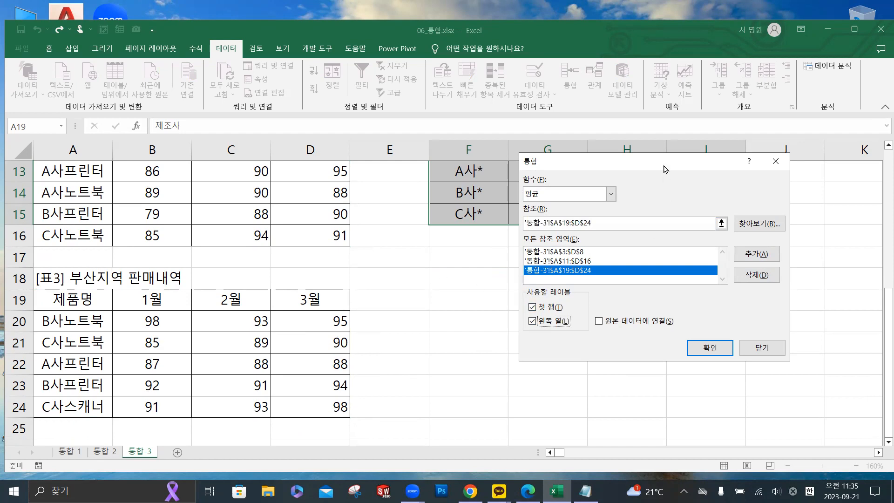
drag(664, 163, 712, 159)
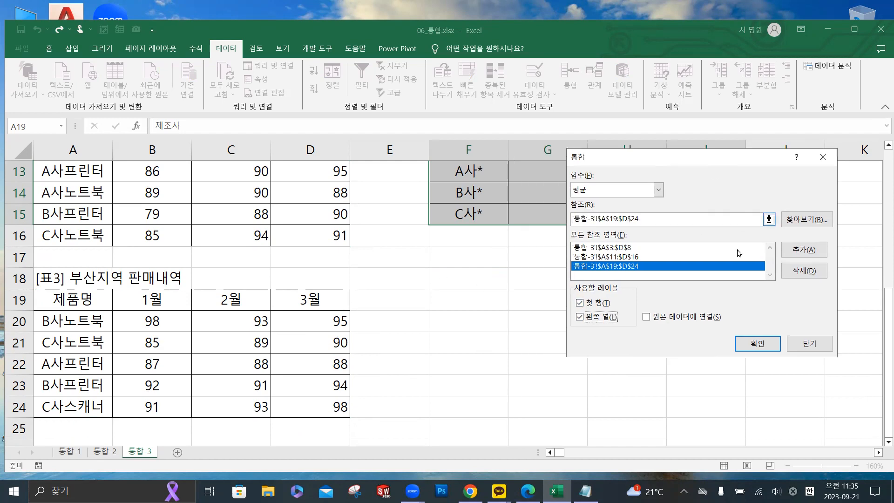
click(757, 343)
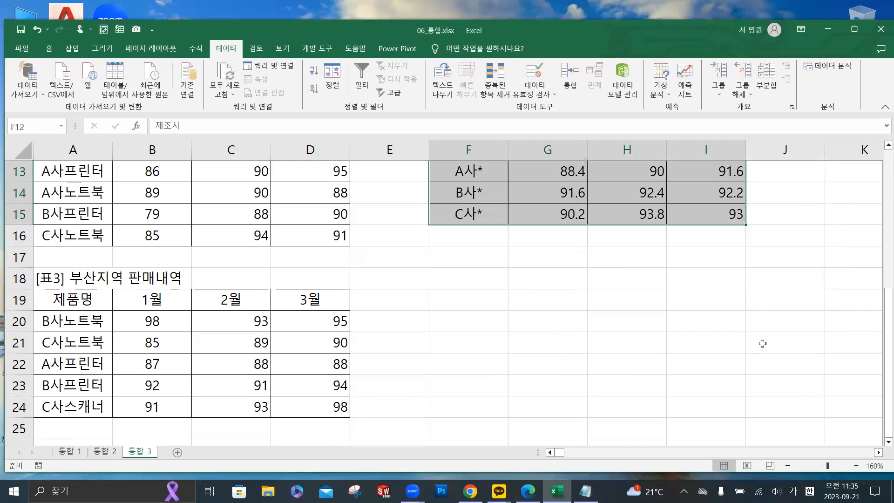
scroll(710, 331, up, 1)
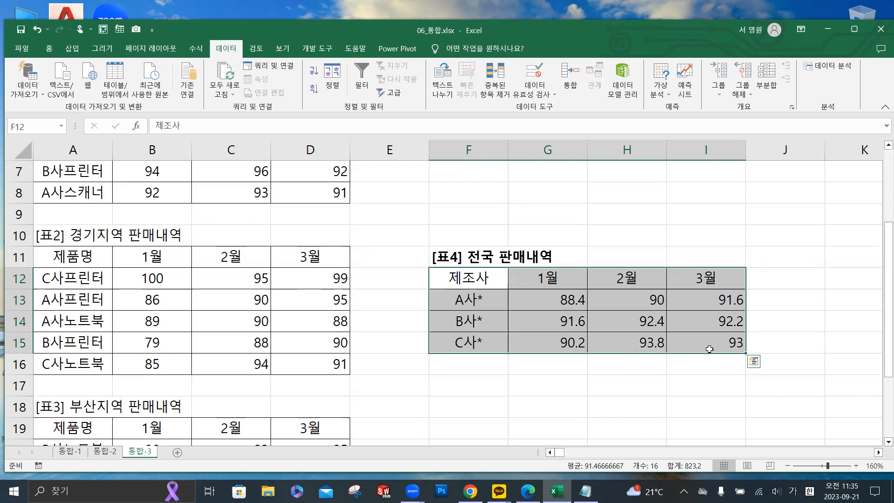
click(451, 220)
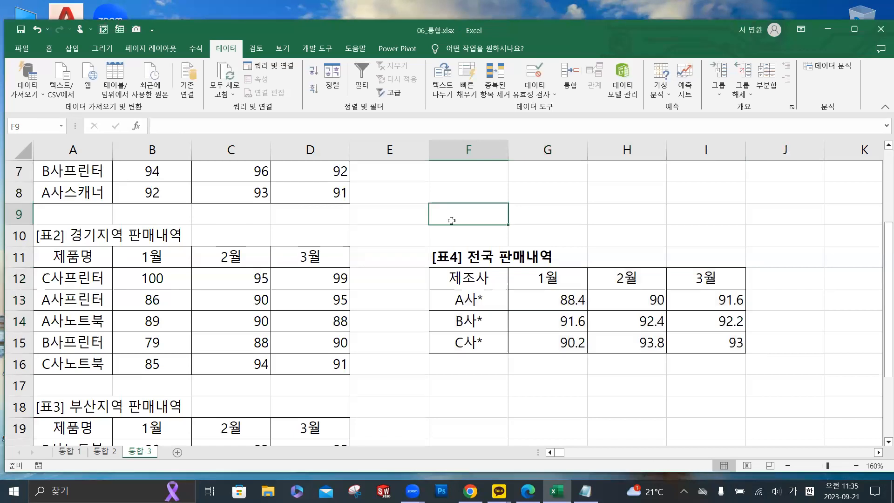
click(521, 23)
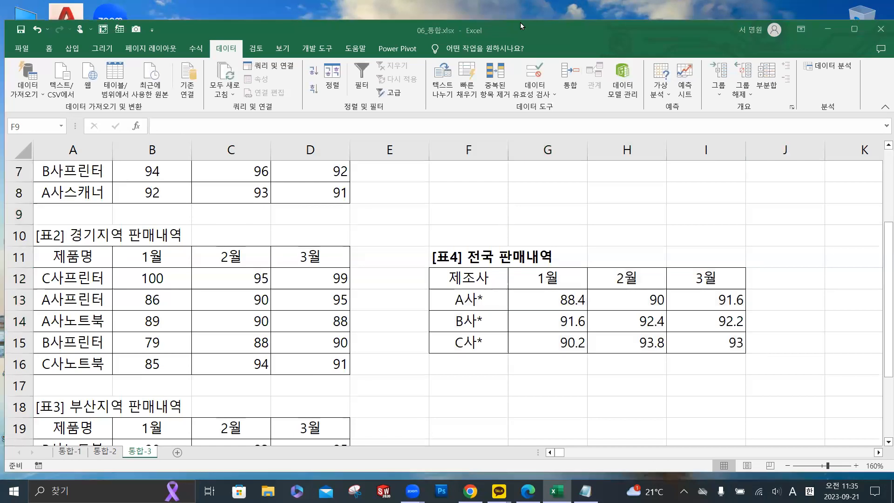
click(442, 206)
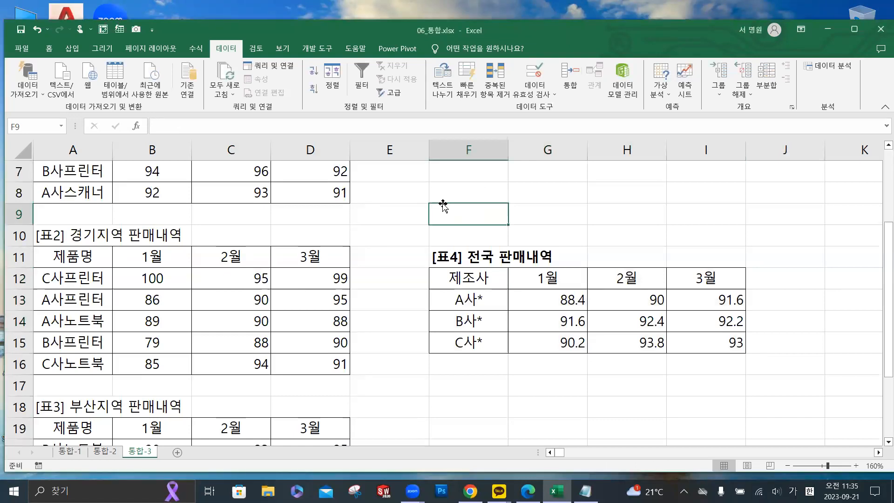